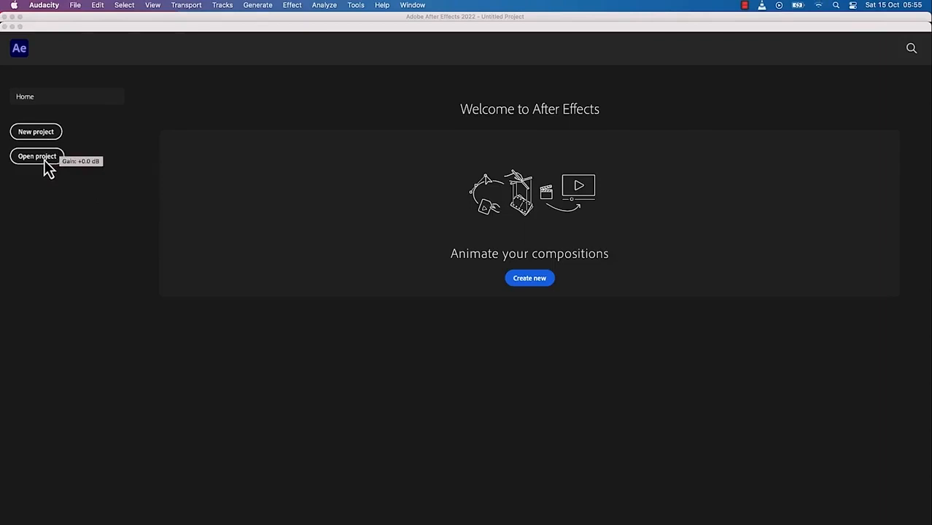
Start a new After Effects project from the welcome screen
click(40, 138)
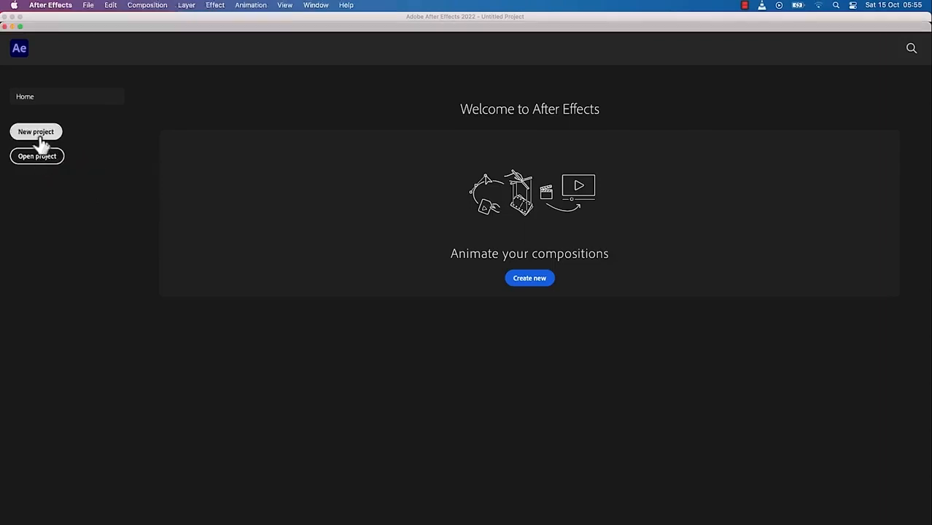
click(41, 137)
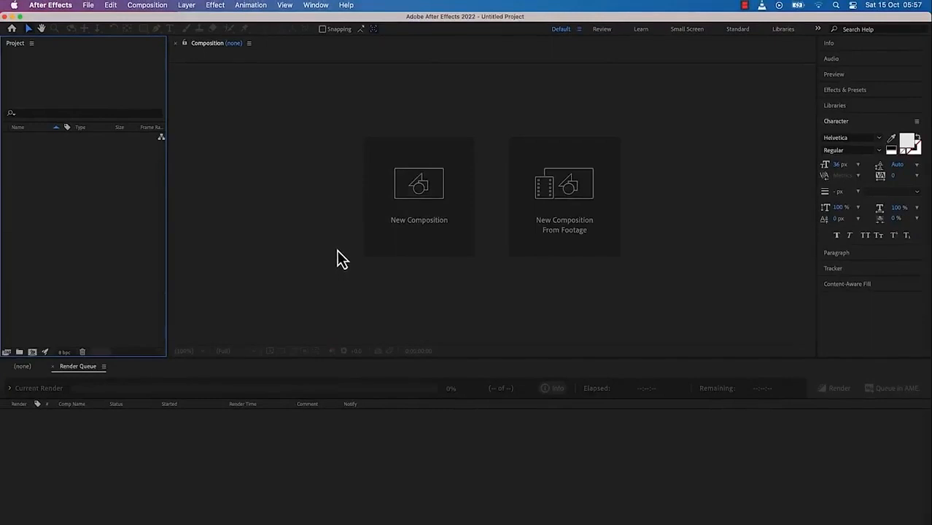
Switch through the Review, Learn, Small Screen, Standard and Libraries workspaces to compare their layouts
click(605, 32)
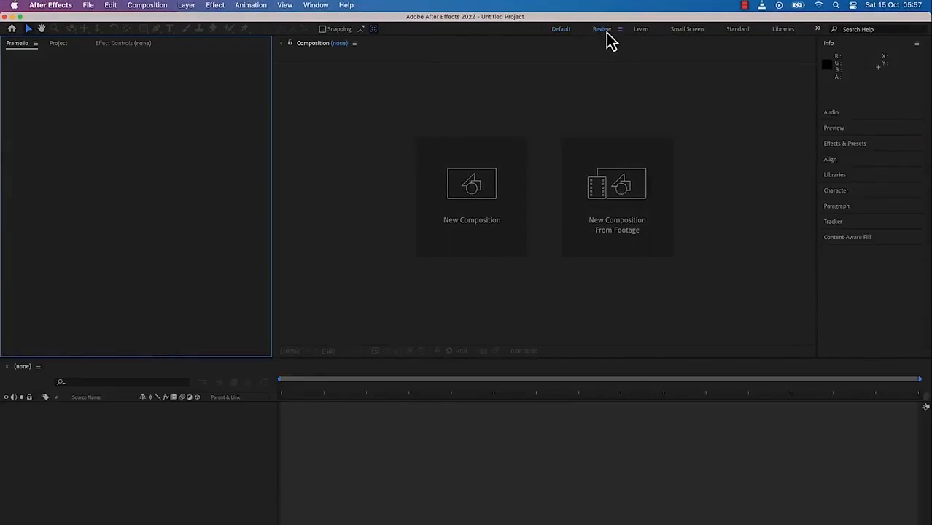
click(645, 29)
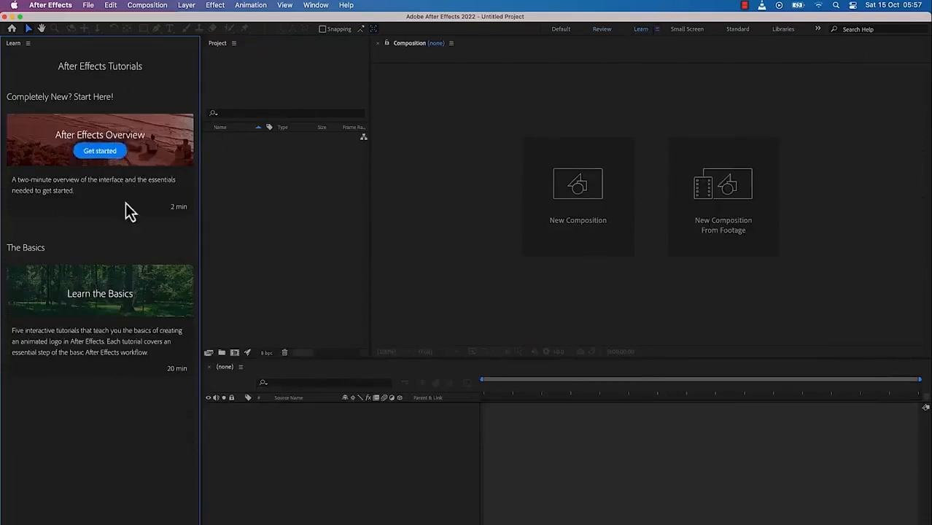
mouse_move(107, 337)
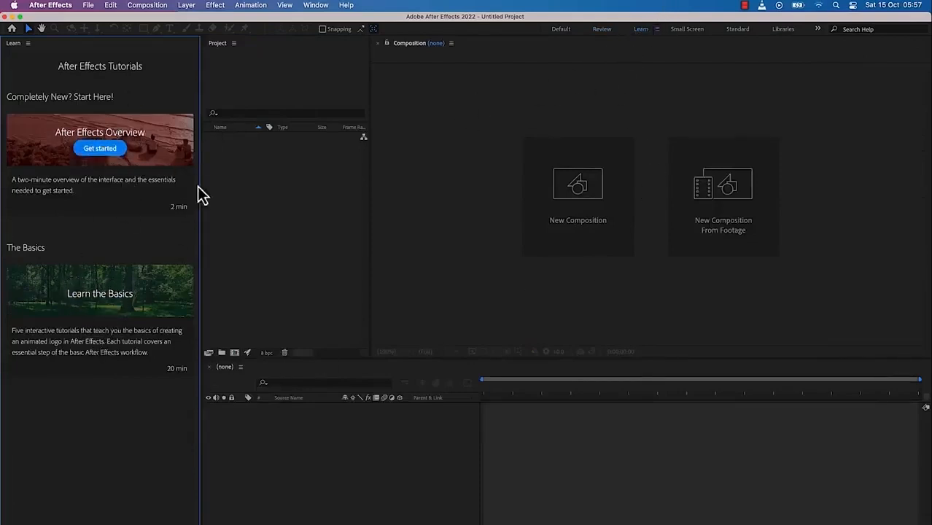
click(689, 31)
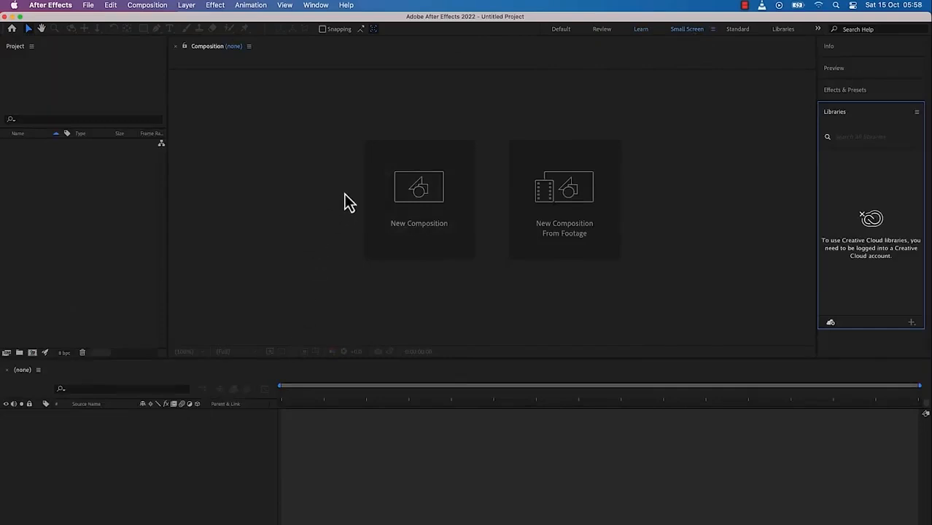
click(742, 30)
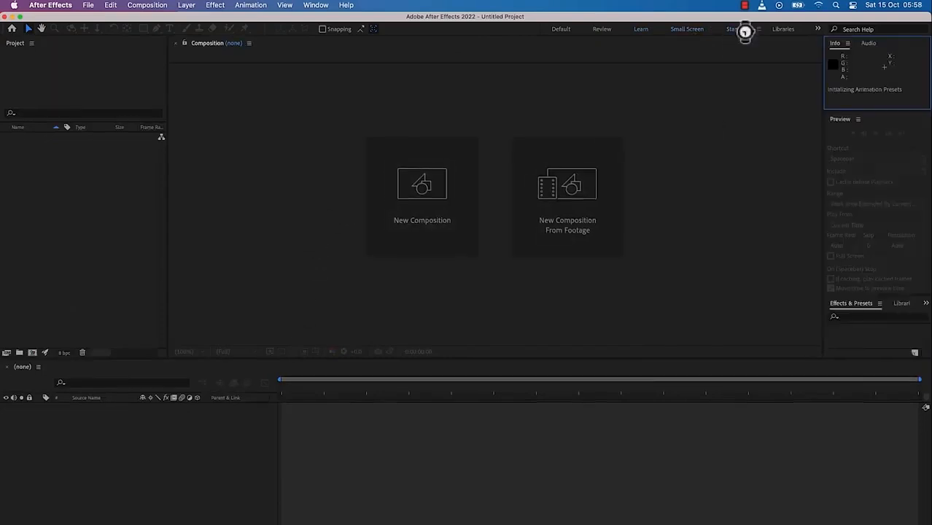
click(785, 31)
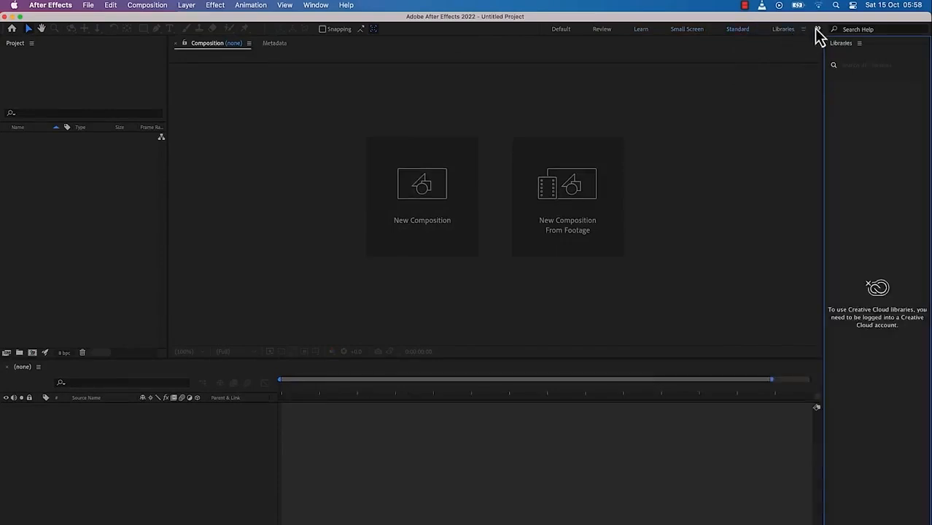
Switch to the Effects workspace and browse the effects in the 3D Channel, Audio and Blur & Sharpen categories
click(817, 30)
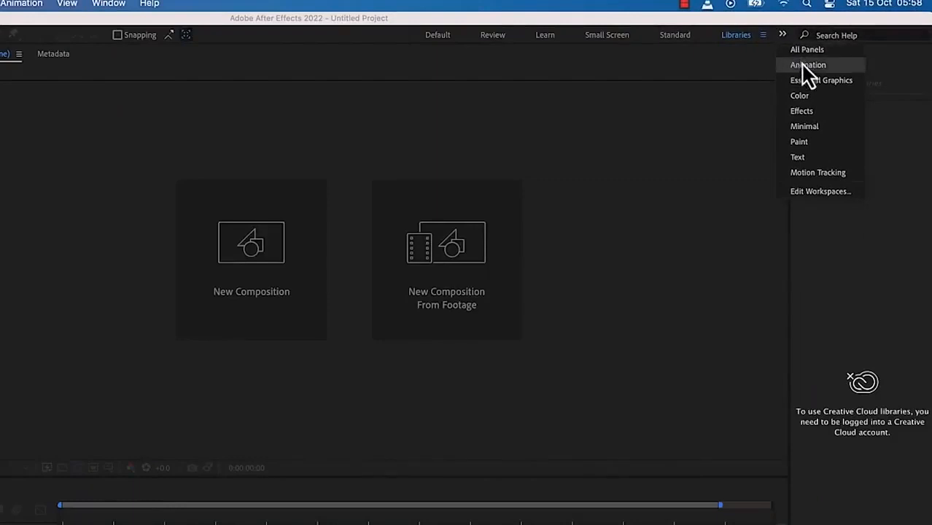
click(802, 115)
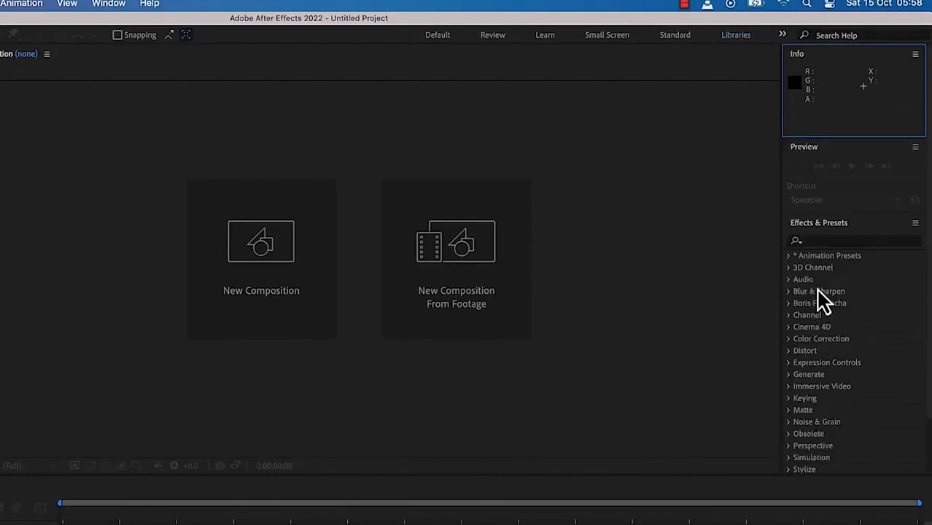
scroll(831, 317, down, 3)
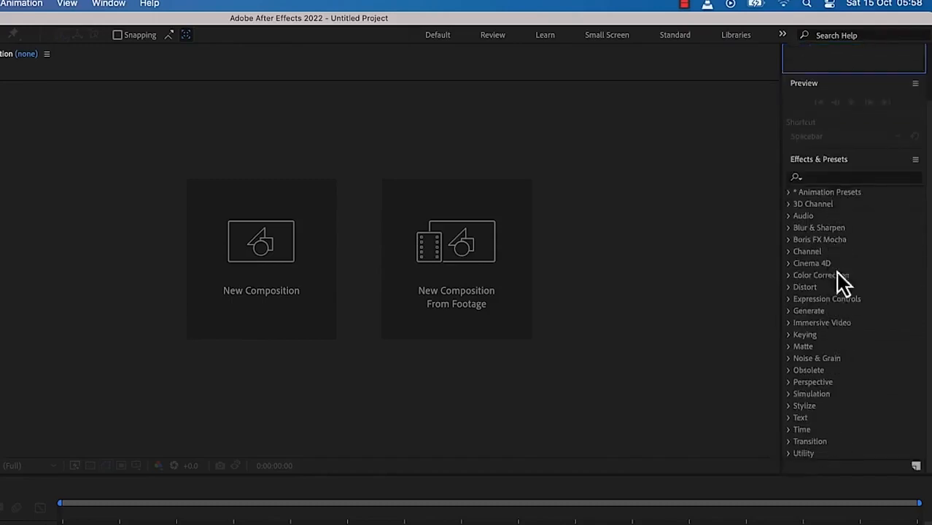
click(834, 178)
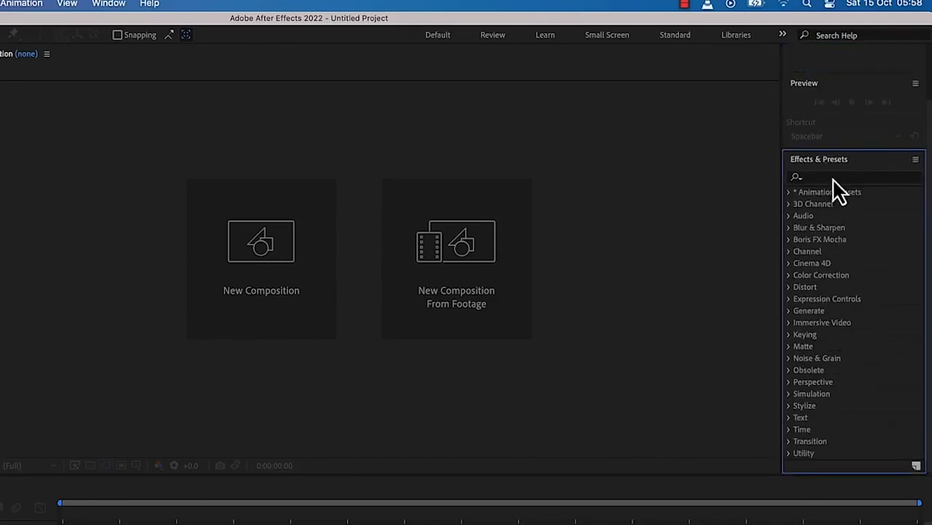
click(832, 178)
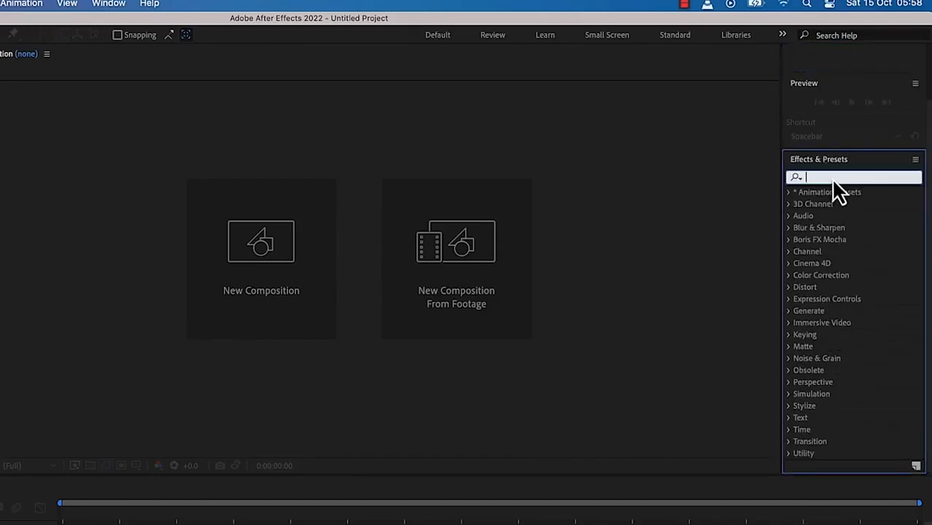
click(790, 205)
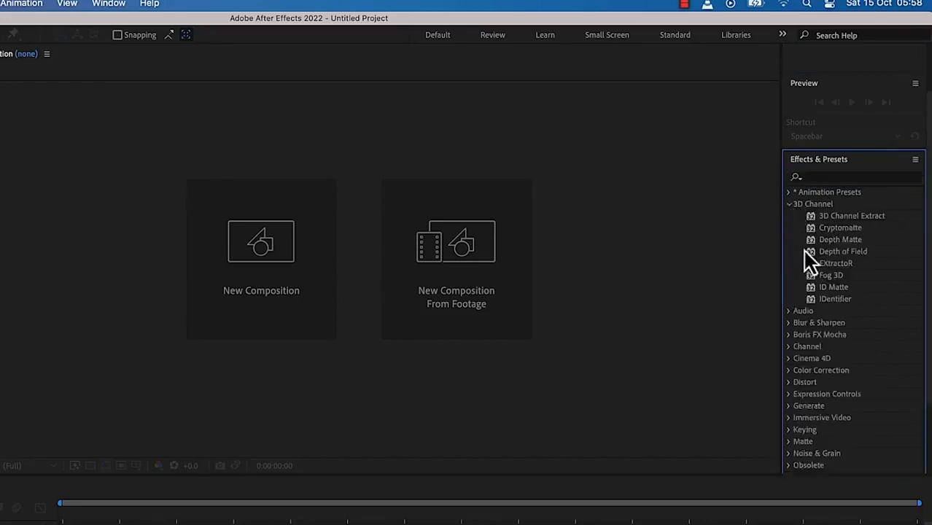
click(788, 312)
click(788, 440)
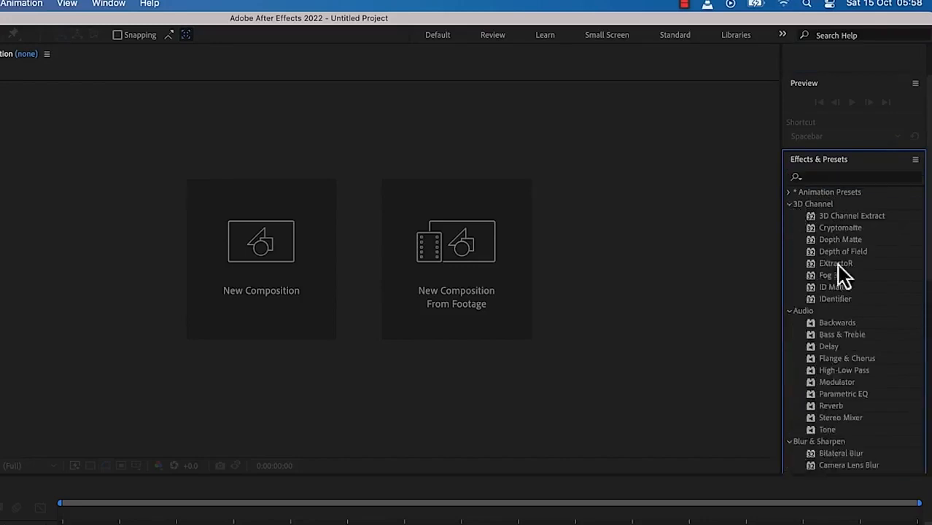
scroll(847, 240, down, 6)
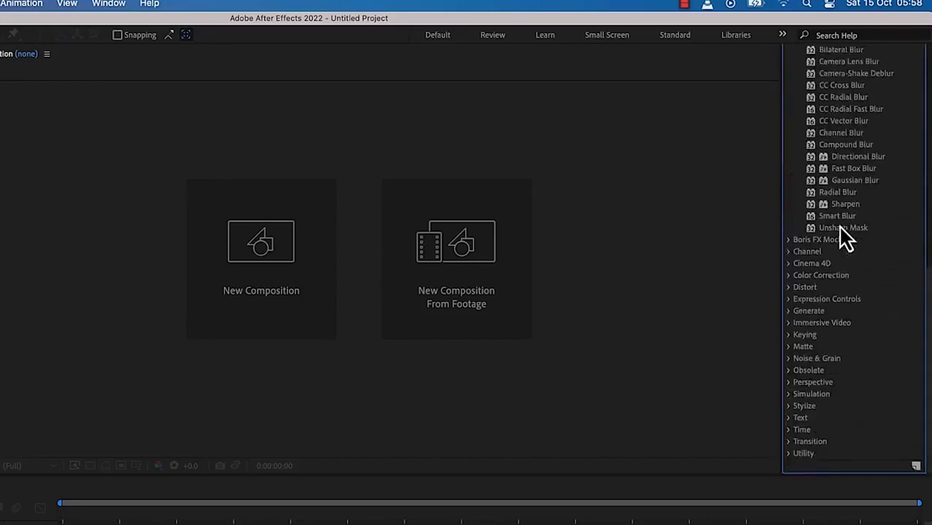
View the Paint and Text workspaces and return to the Default workspace
click(784, 36)
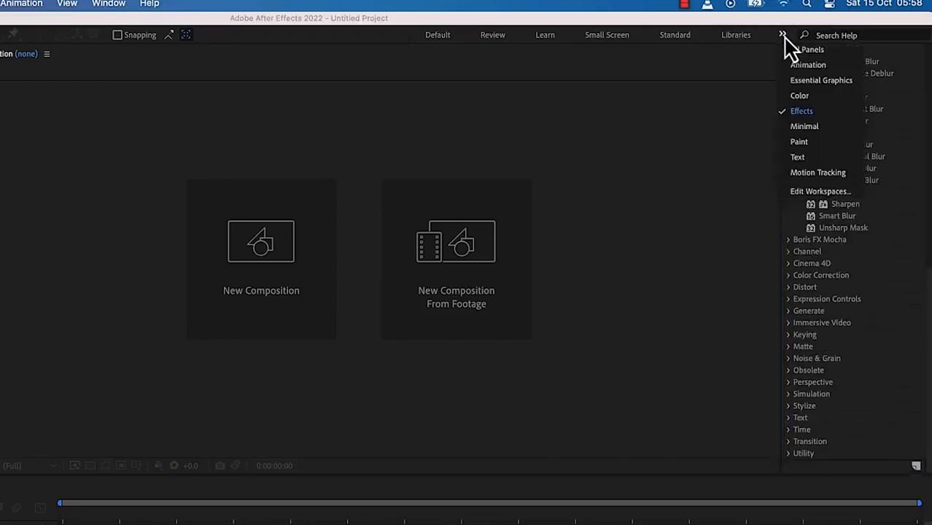
click(834, 145)
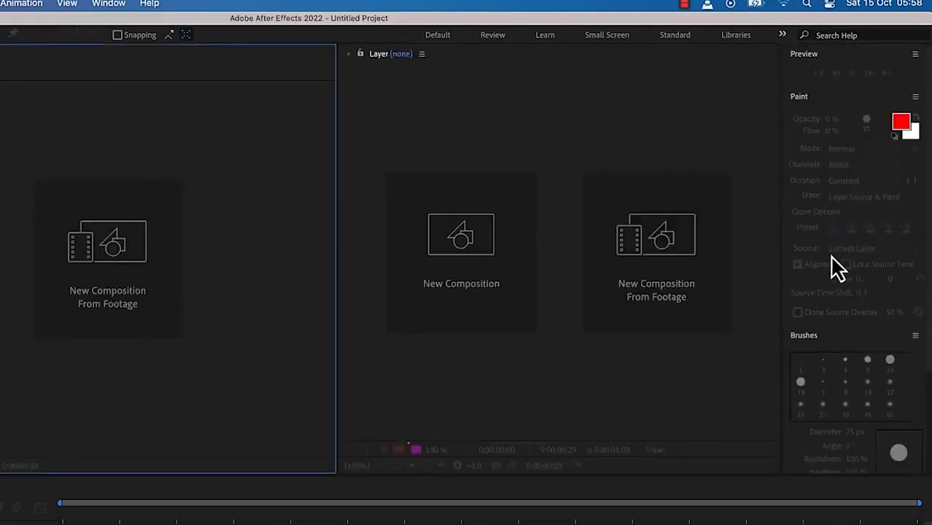
click(784, 35)
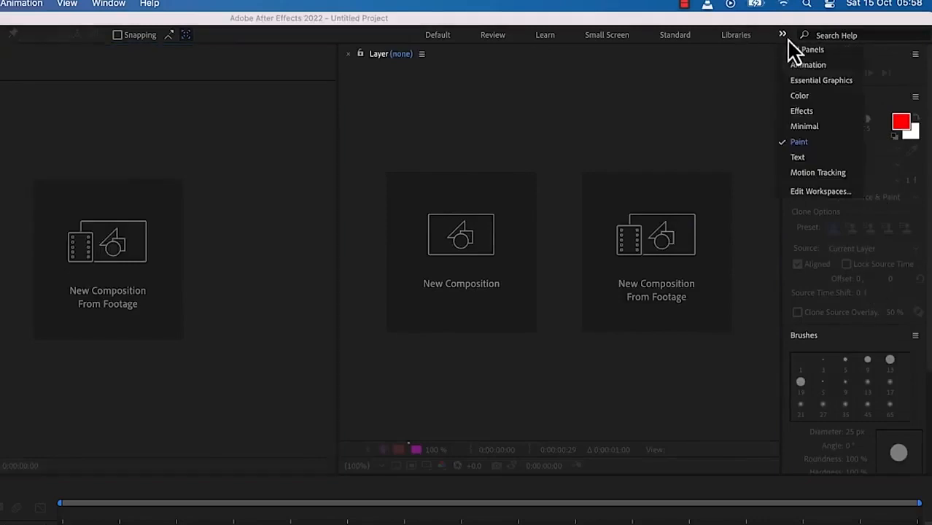
click(824, 158)
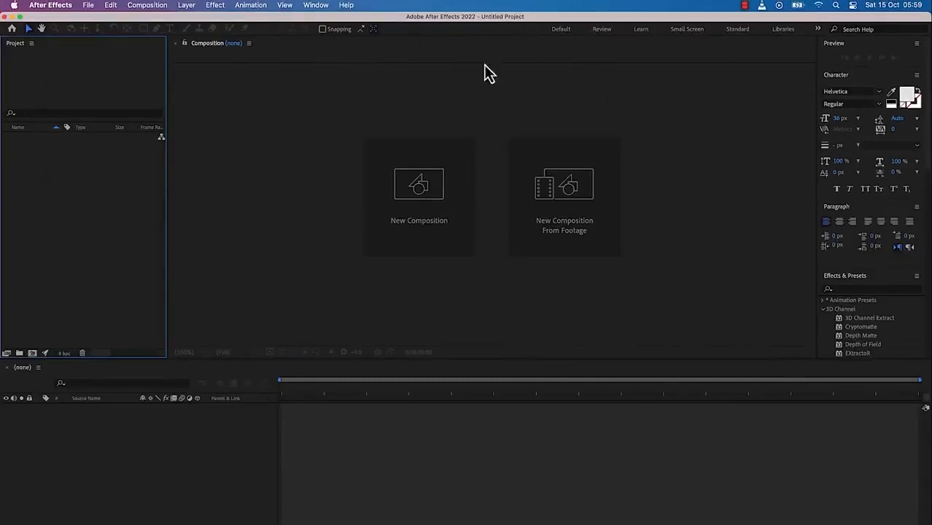
click(564, 30)
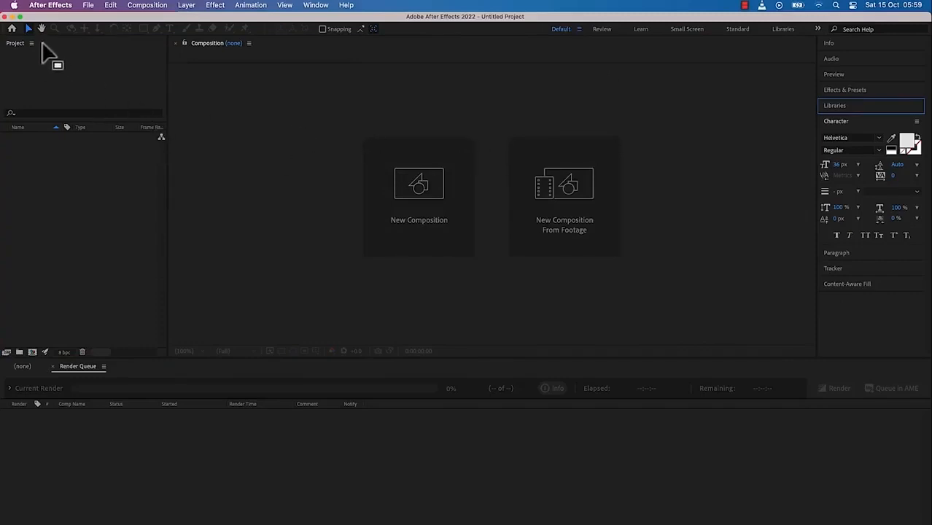
Close the Project panel and reset the Default workspace to its saved layout
right_click(18, 45)
click(36, 62)
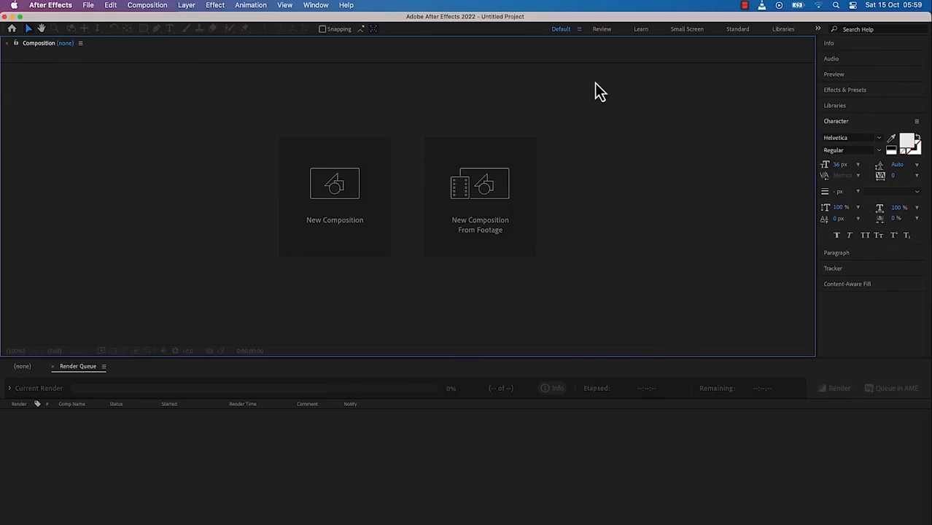
click(580, 32)
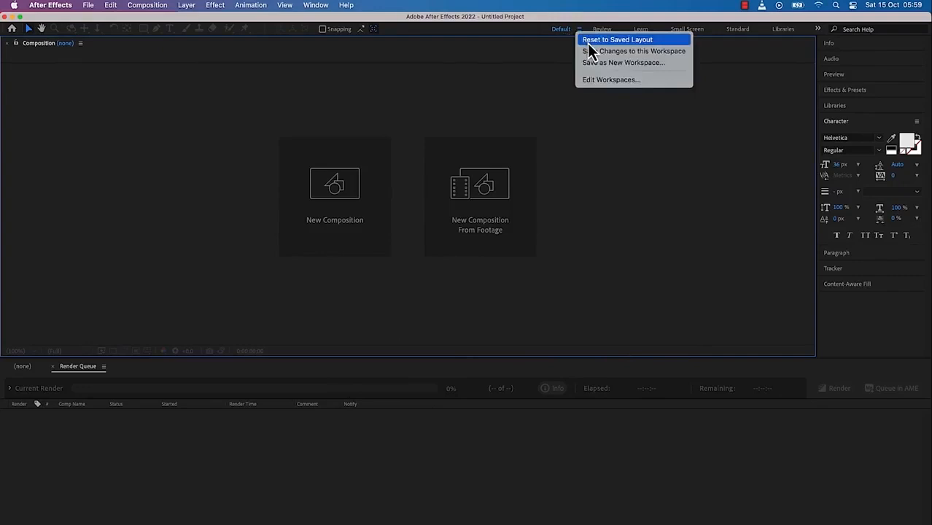
click(617, 40)
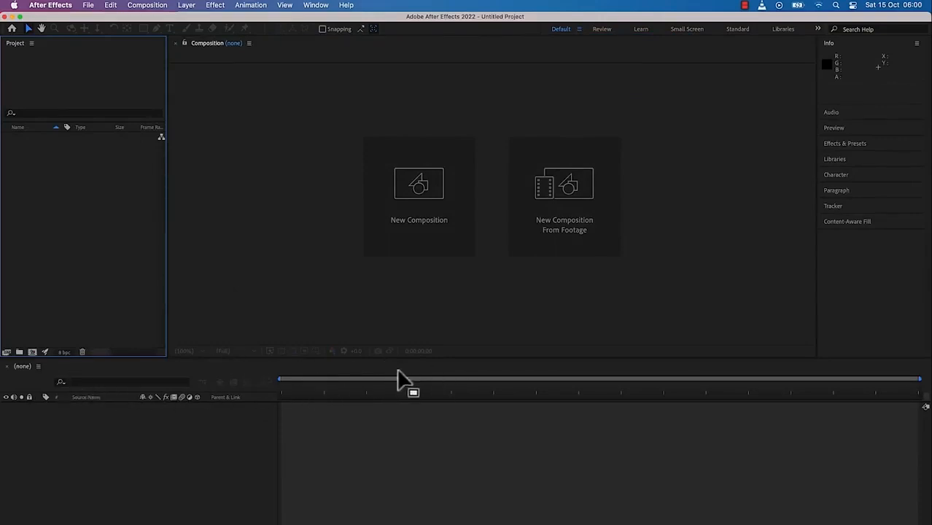
Dock the Timeline beside the Composition panel and the Project panel below it, and reset the Default workspace to its saved layout
drag(393, 377, 809, 180)
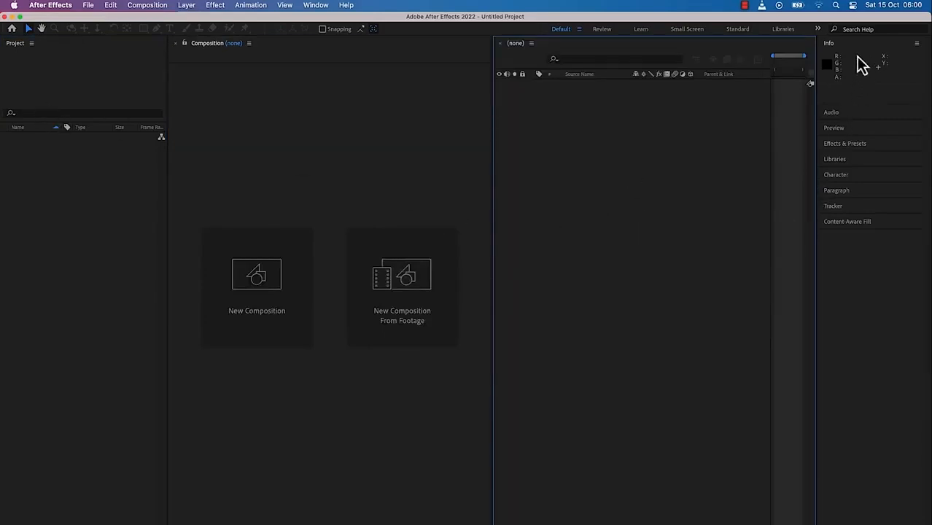
drag(787, 59, 232, 520)
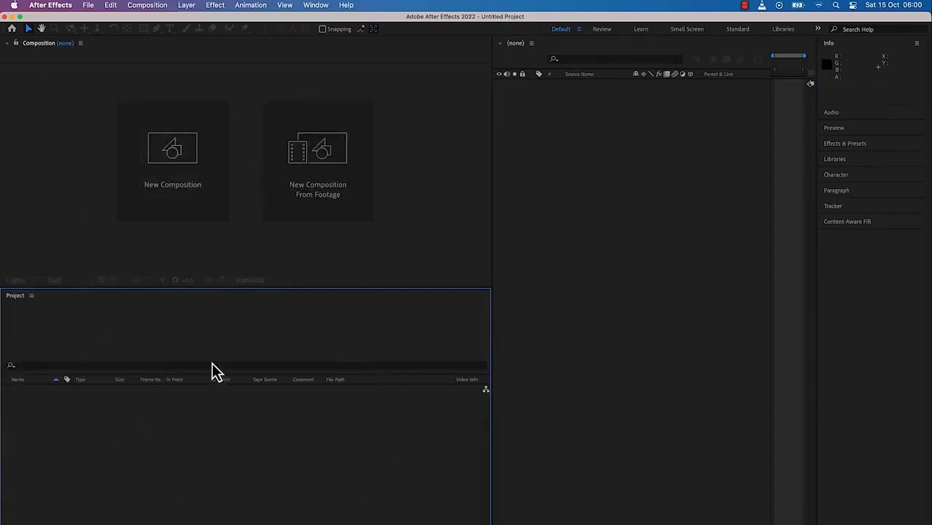
click(578, 28)
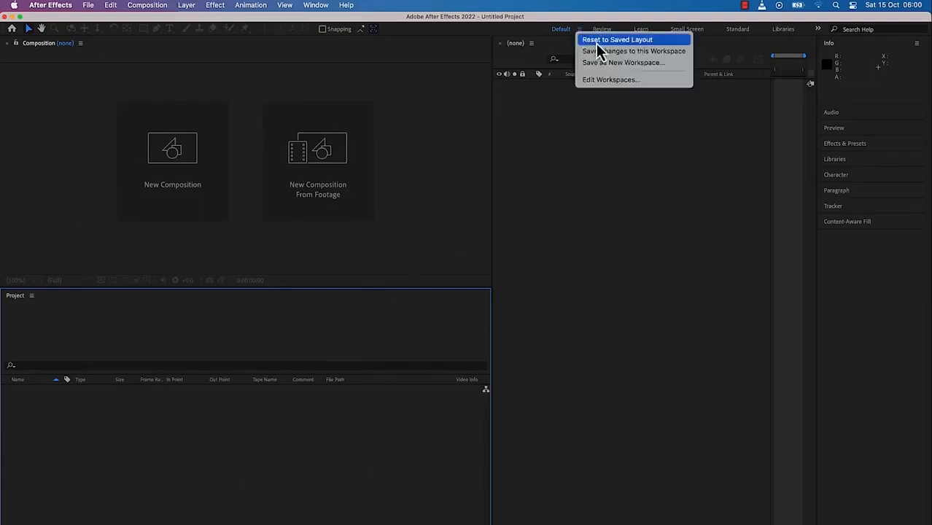
click(598, 44)
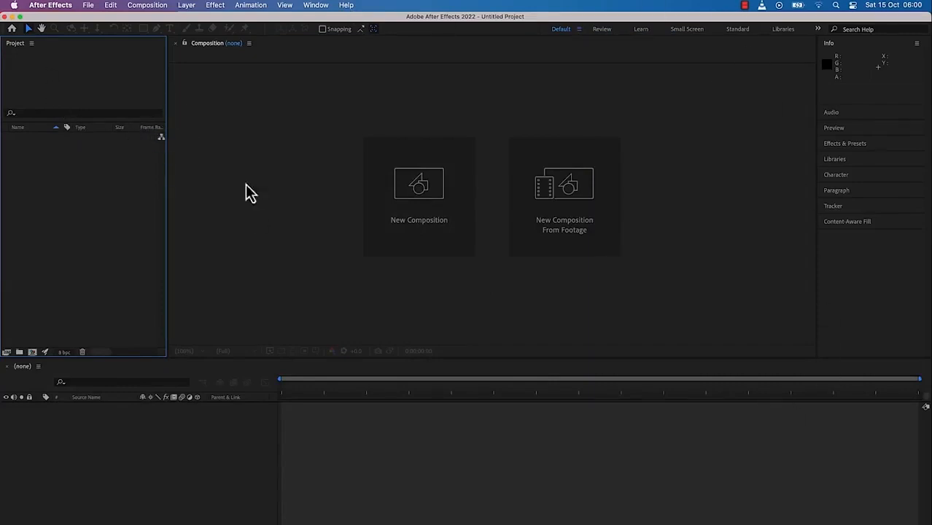
Show the Paint and Lumetri Scopes panels in the Default workspace
click(316, 6)
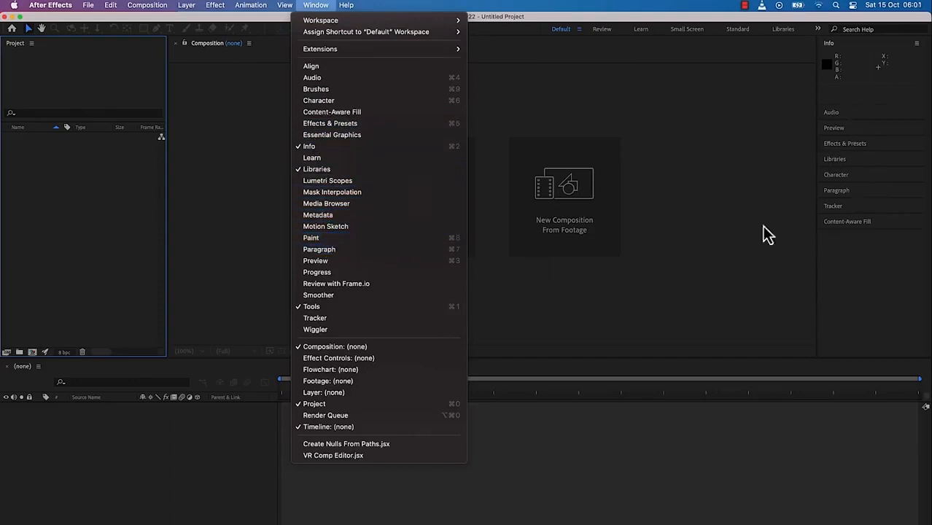
click(368, 241)
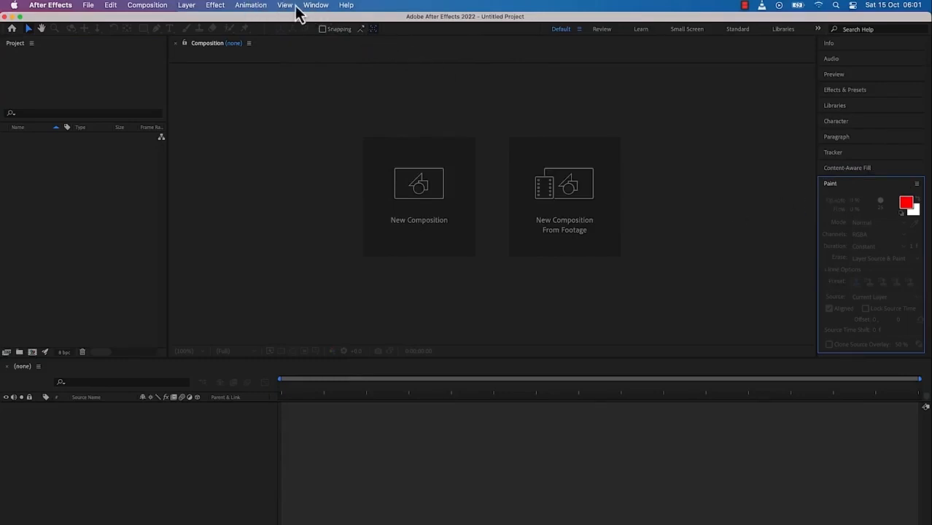
click(320, 7)
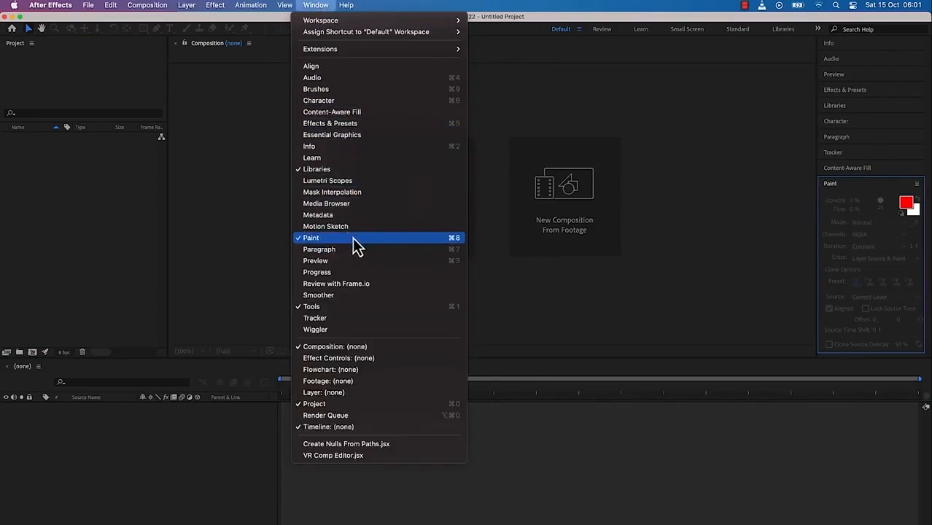
click(367, 183)
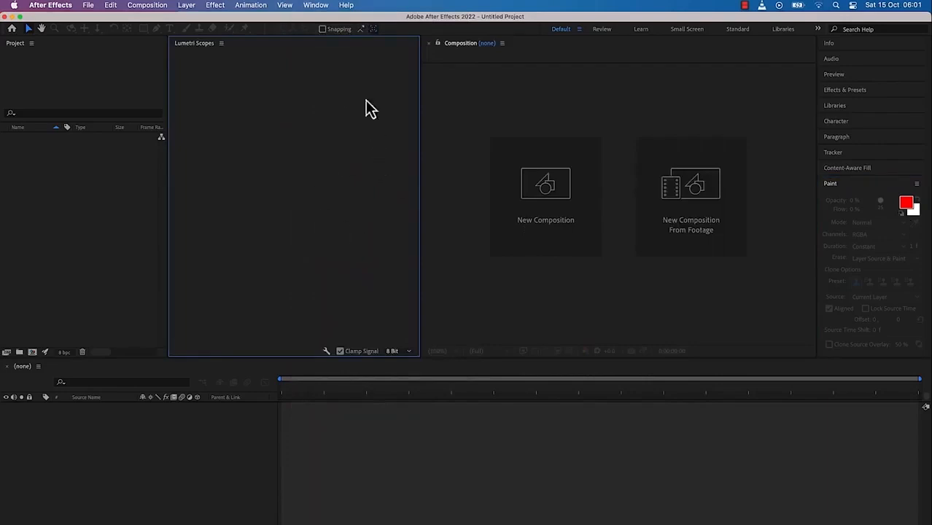
Hide the Paint and Lumetri Scopes panels in the Default workspace
click(316, 6)
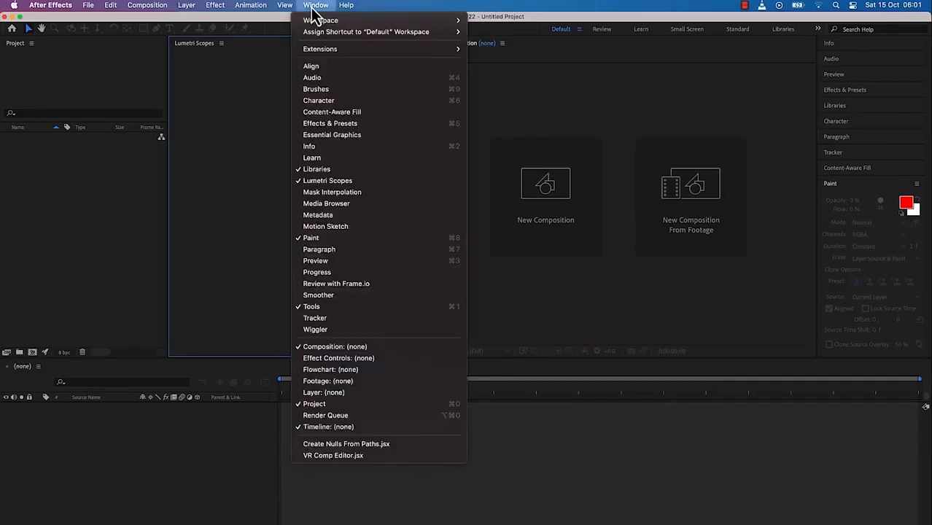
click(379, 238)
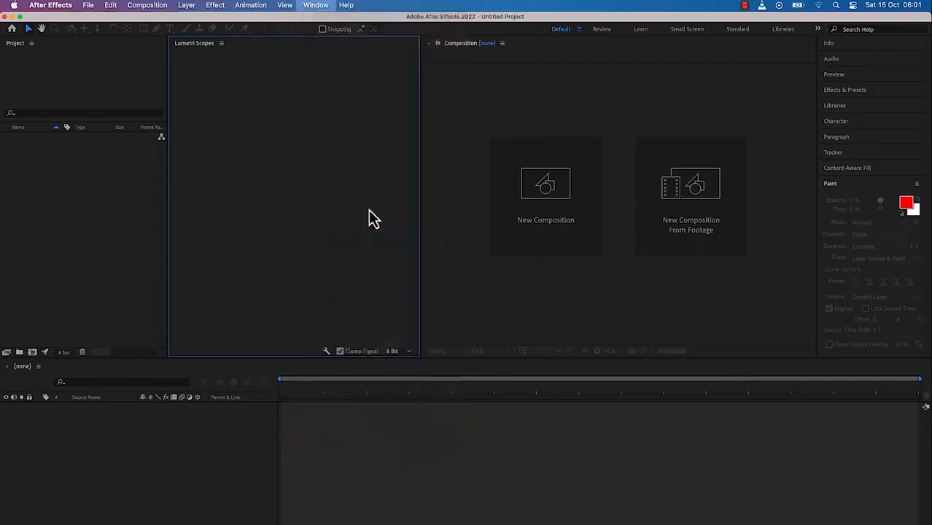
click(317, 6)
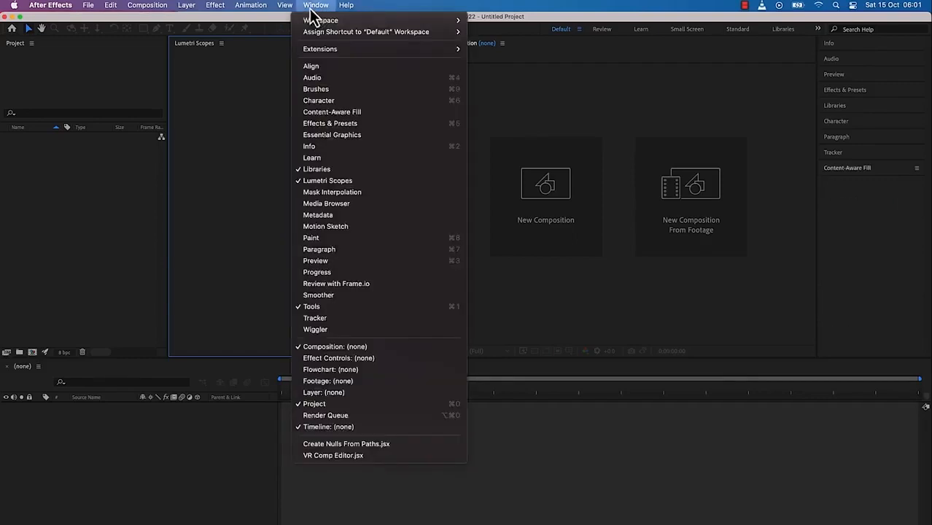
click(366, 181)
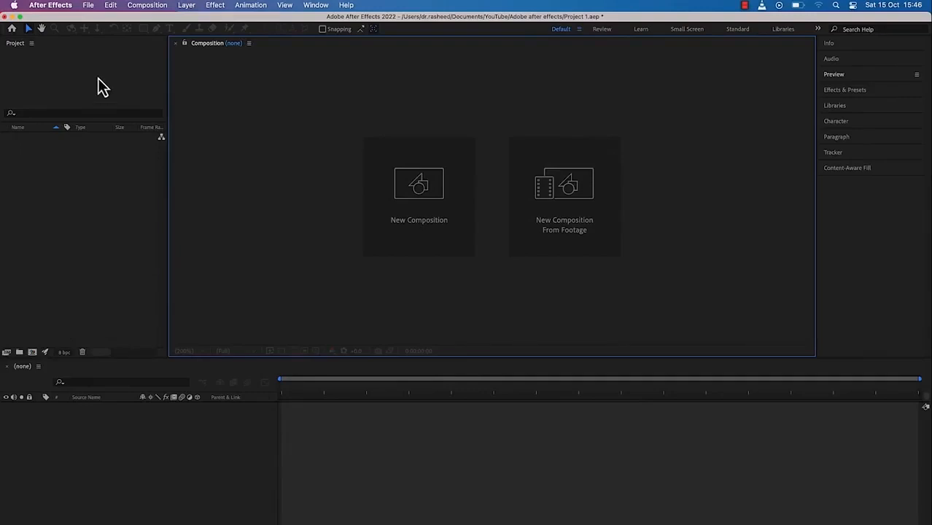
Save the project as Project 1.aep in the Adobe after effects folder, in Adobe After Effects Project format
click(88, 5)
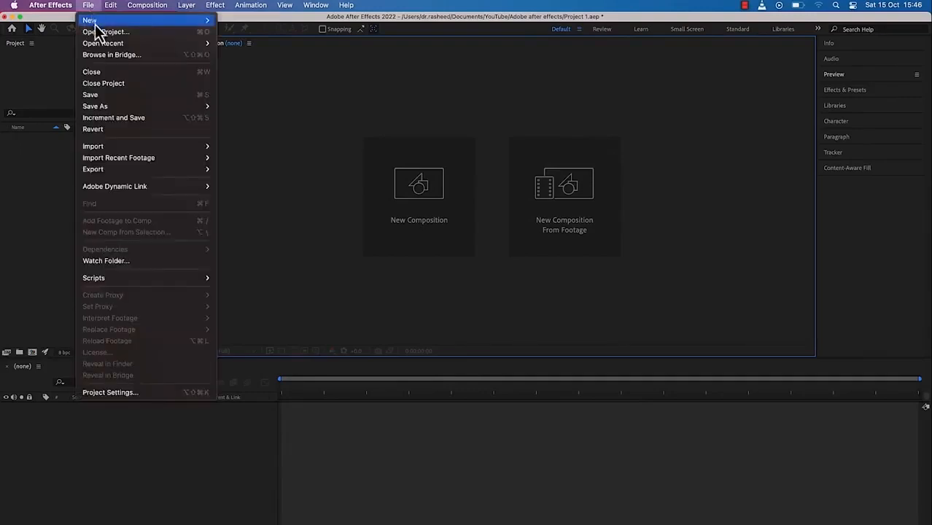
mouse_move(99, 106)
click(238, 108)
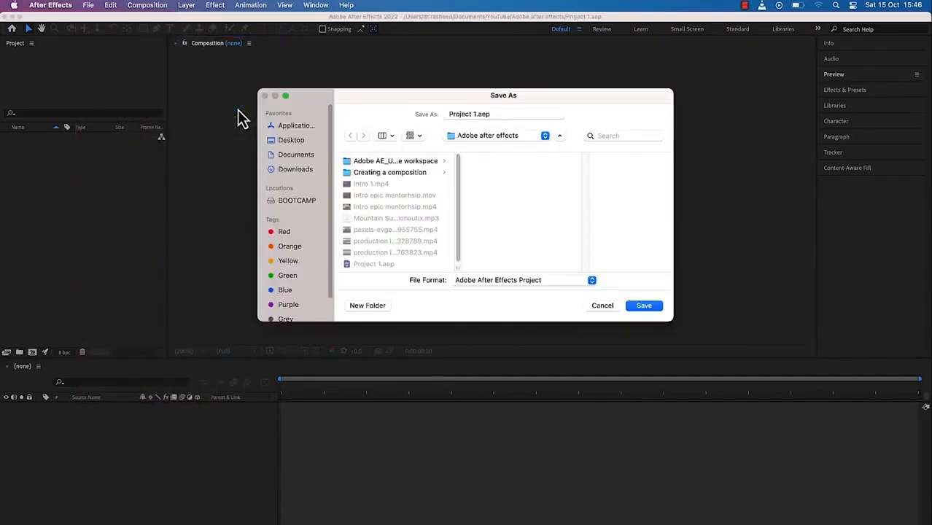
click(475, 115)
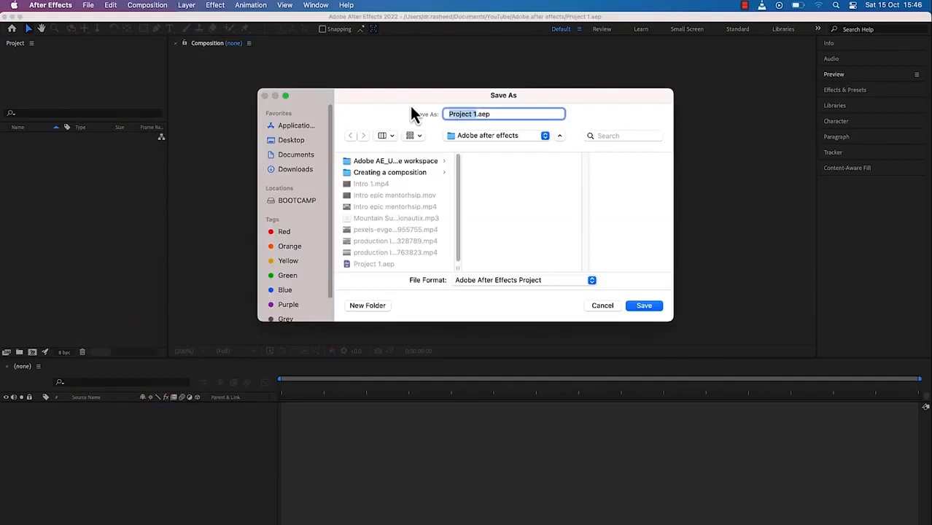
key(Right)
click(290, 155)
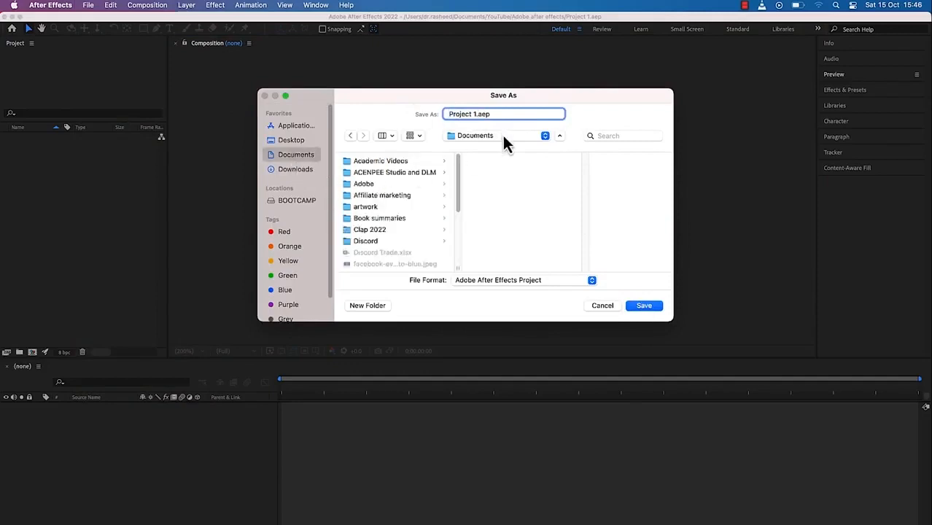
click(503, 136)
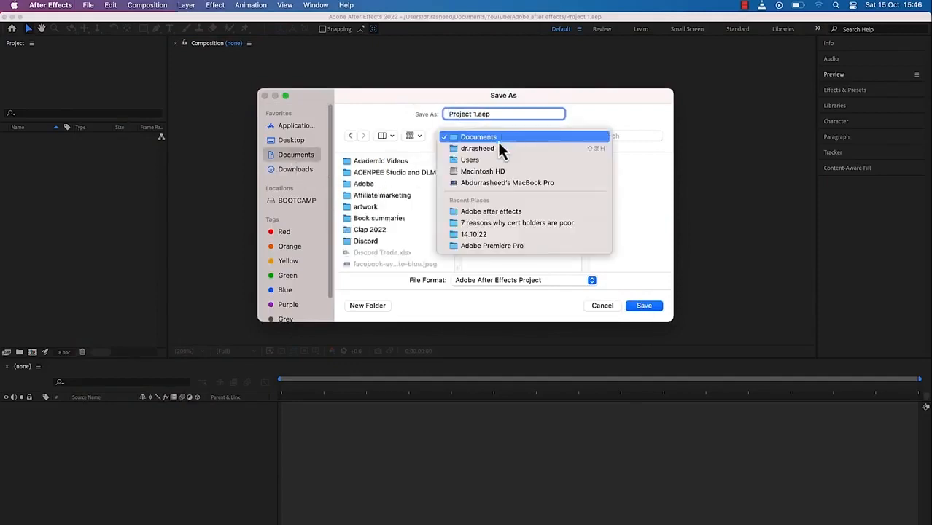
click(504, 213)
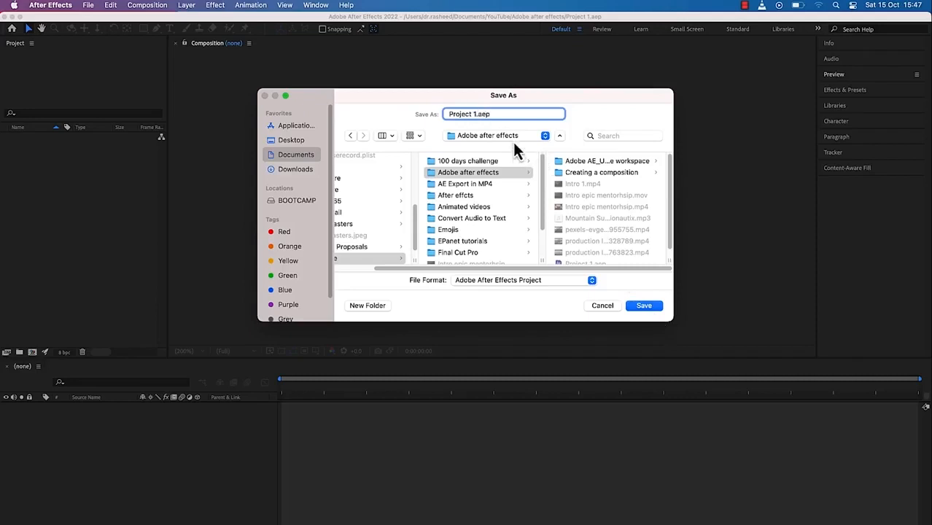
click(639, 305)
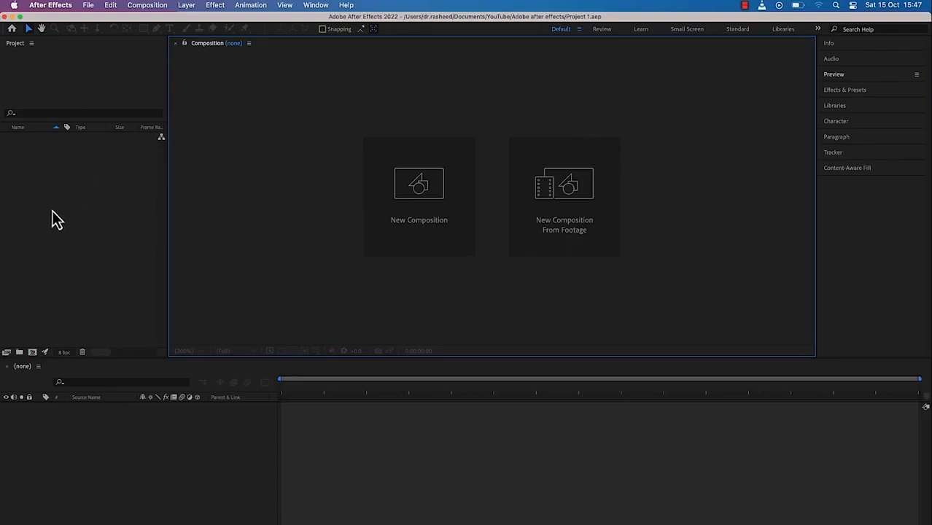
Import the Mountain MP3 track, the pexels MP4 clip and both production MP4 clips as footage, and deselect them in the Project panel
double_click(66, 184)
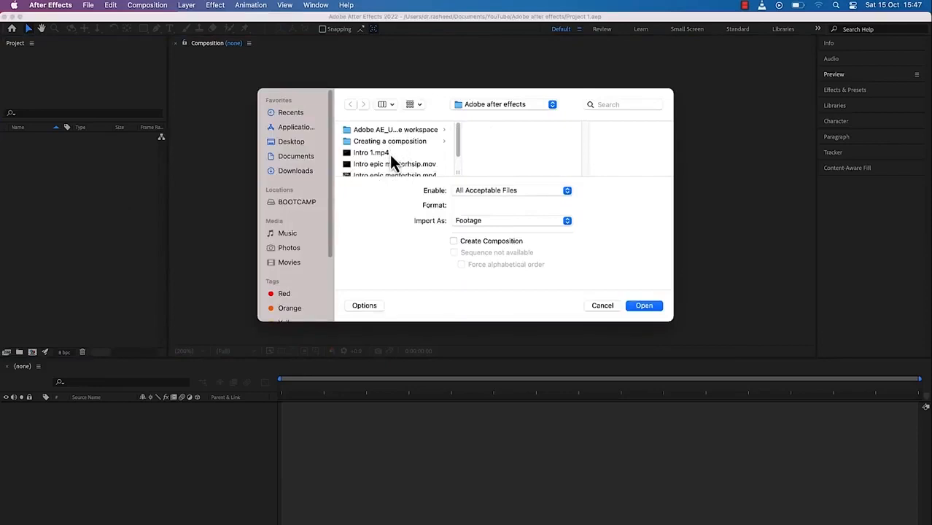
scroll(390, 161, down, 1)
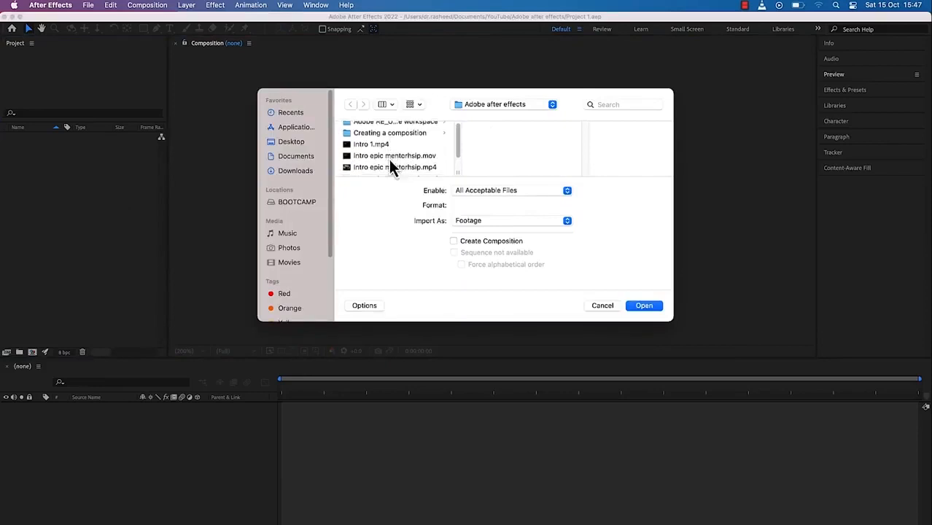
scroll(388, 158, down, 1)
scroll(389, 156, down, 1)
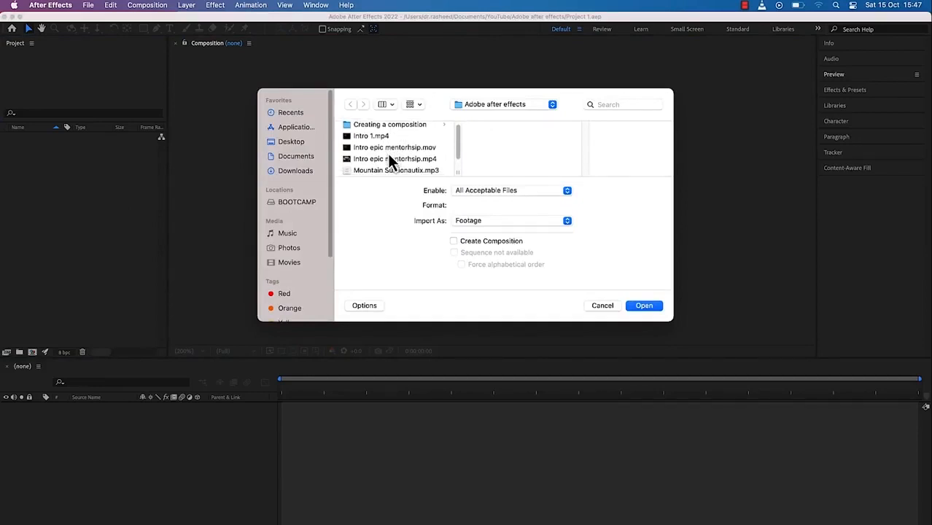
scroll(388, 154, down, 4)
click(380, 155)
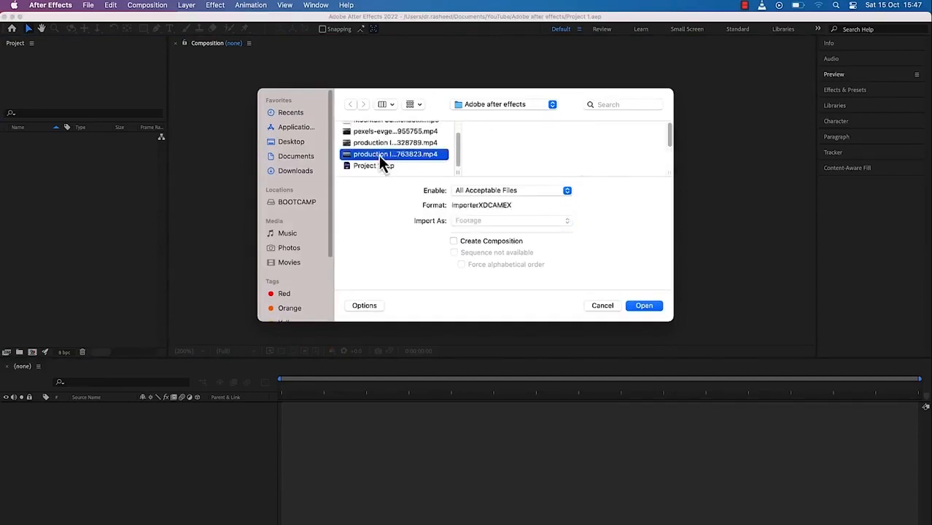
drag(460, 151, 460, 148)
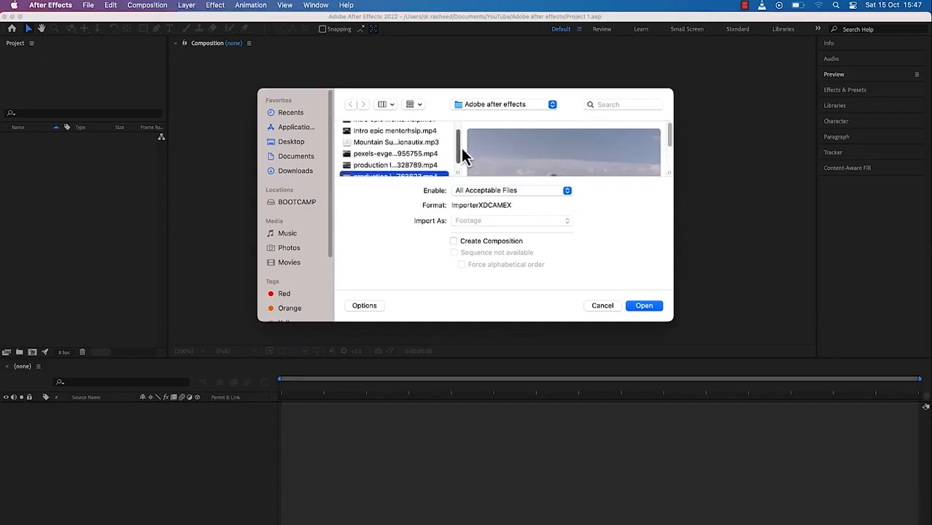
shift+click(426, 143)
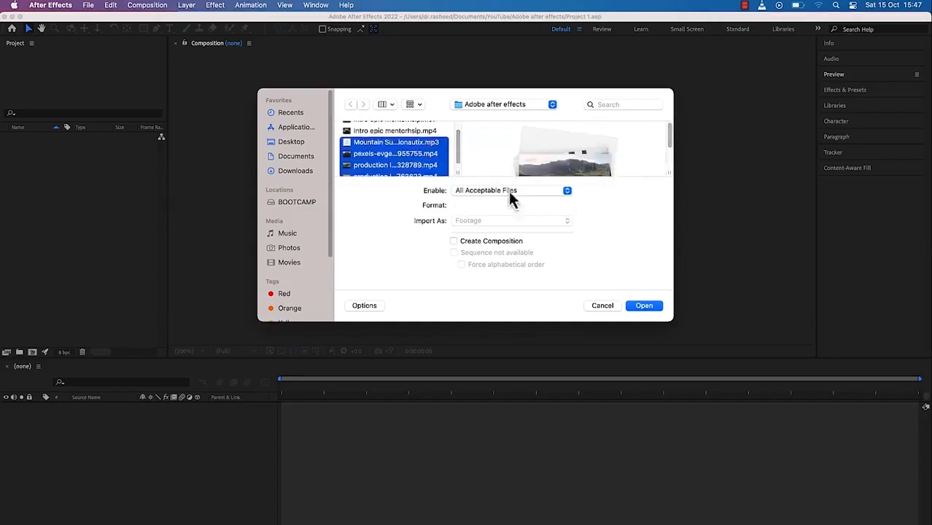
click(644, 306)
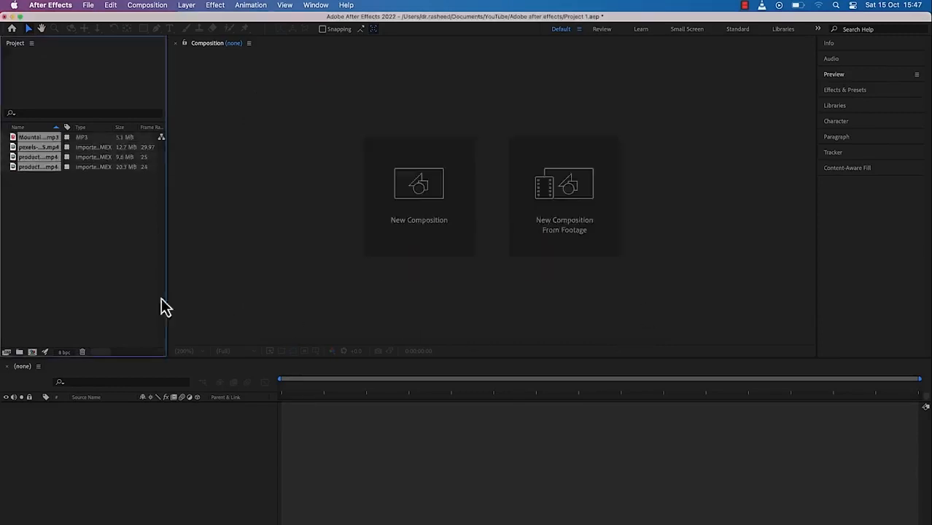
click(64, 200)
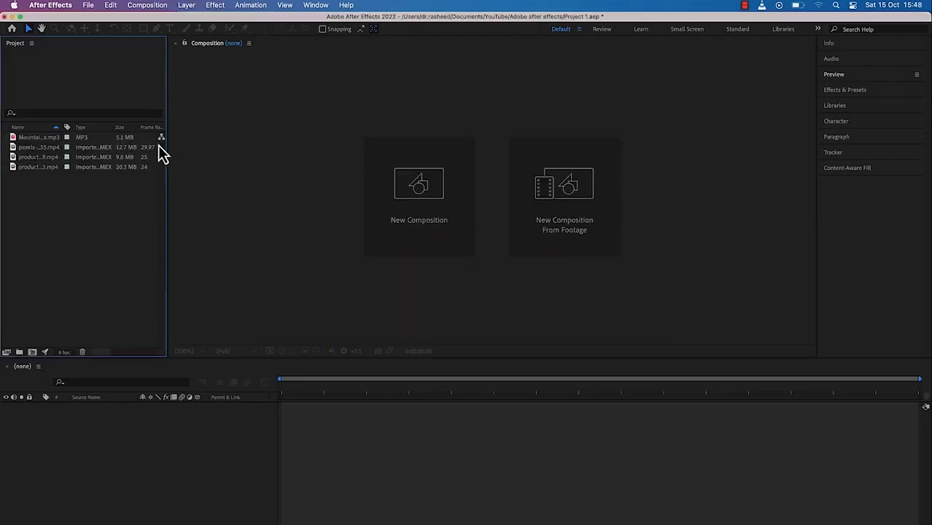
Widen the Project panel to reveal the In Point, Out Point and Tape Name columns, and view the pexels clip's details
drag(174, 153, 297, 152)
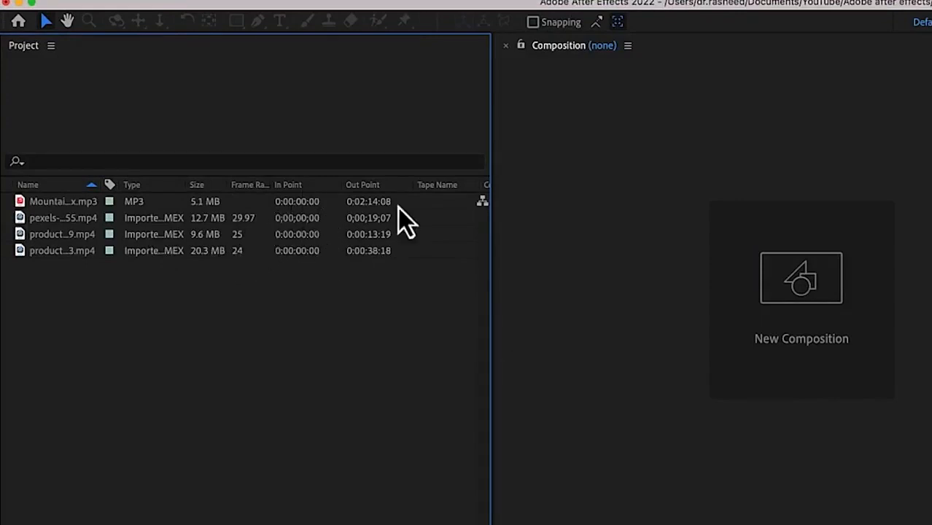
click(67, 223)
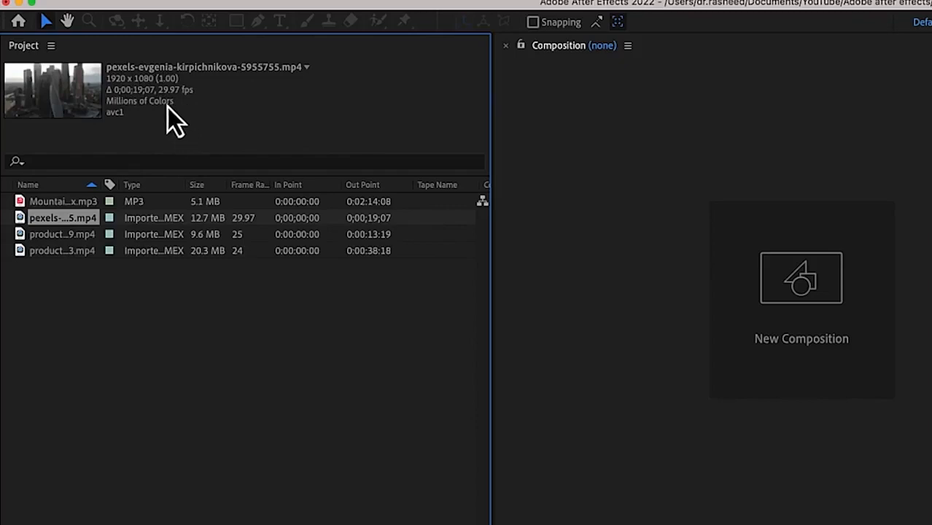
click(98, 441)
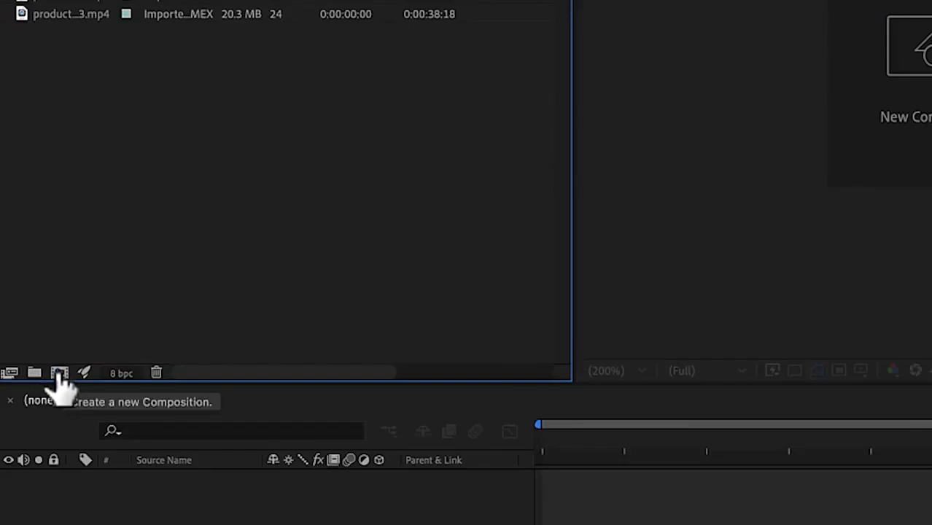
Start a new composition named "Adobe after effects 1" and review the preset and frame rate options, keeping HDTV 1080 29.97
click(60, 375)
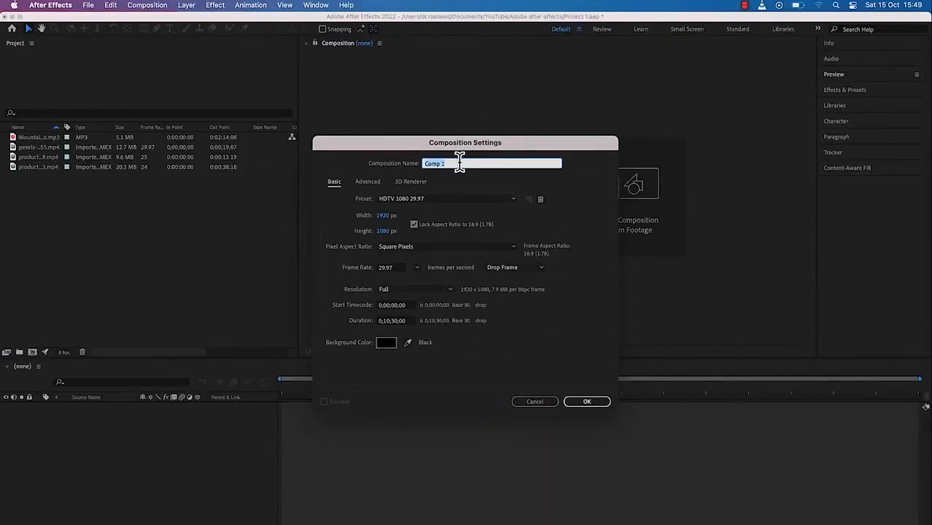
text(Adobe after effects 1)
click(485, 203)
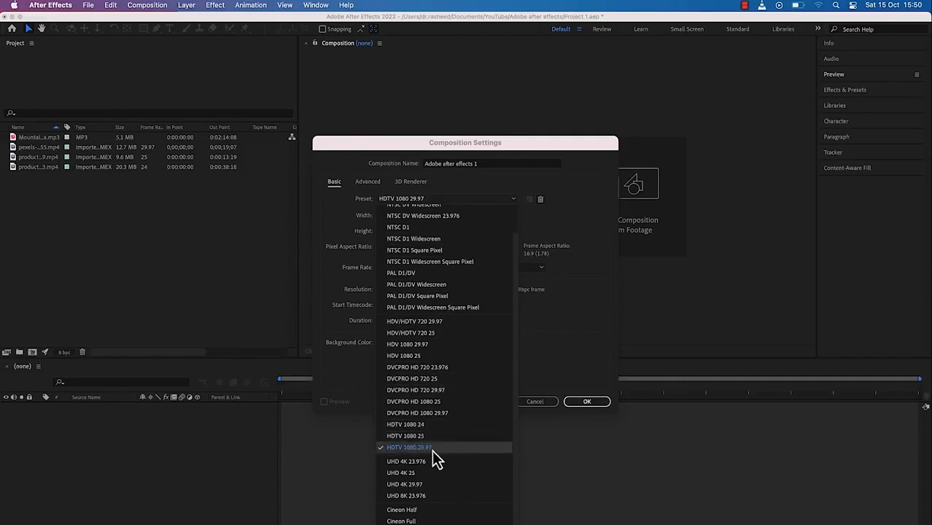
click(577, 309)
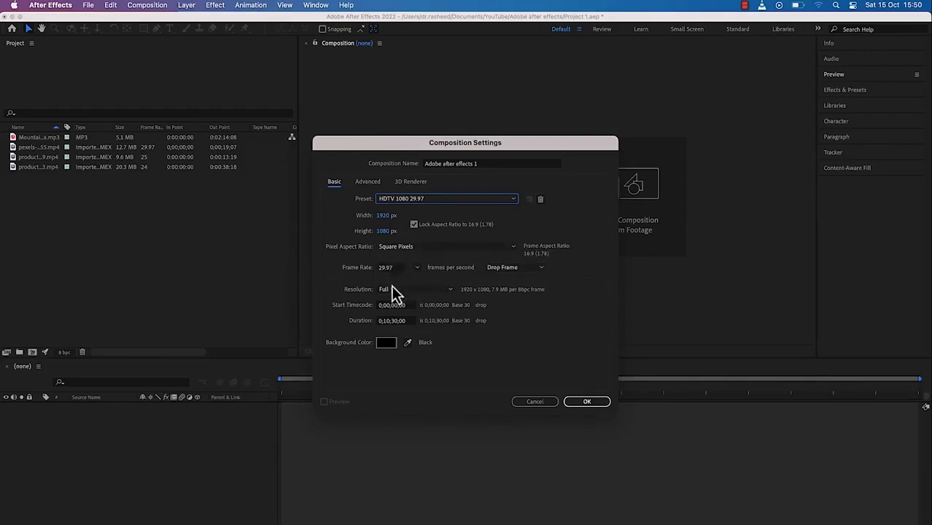
click(418, 271)
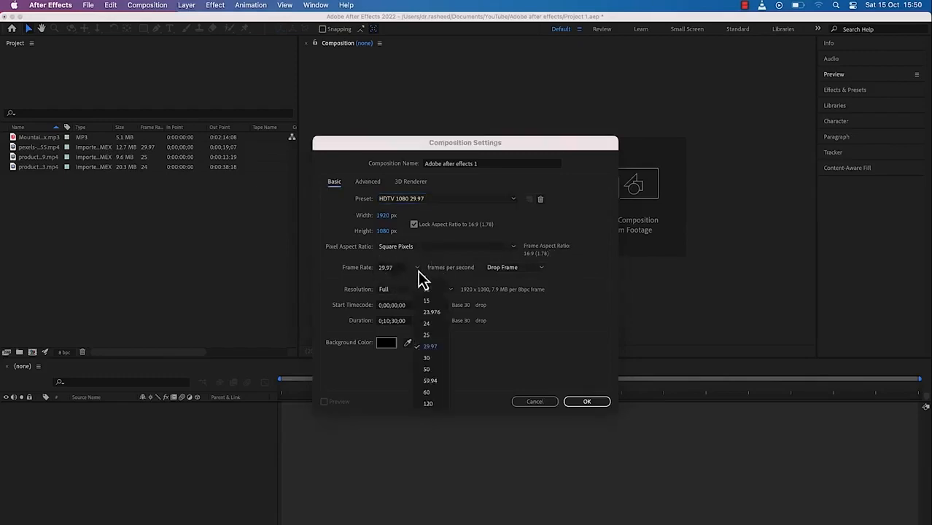
click(417, 270)
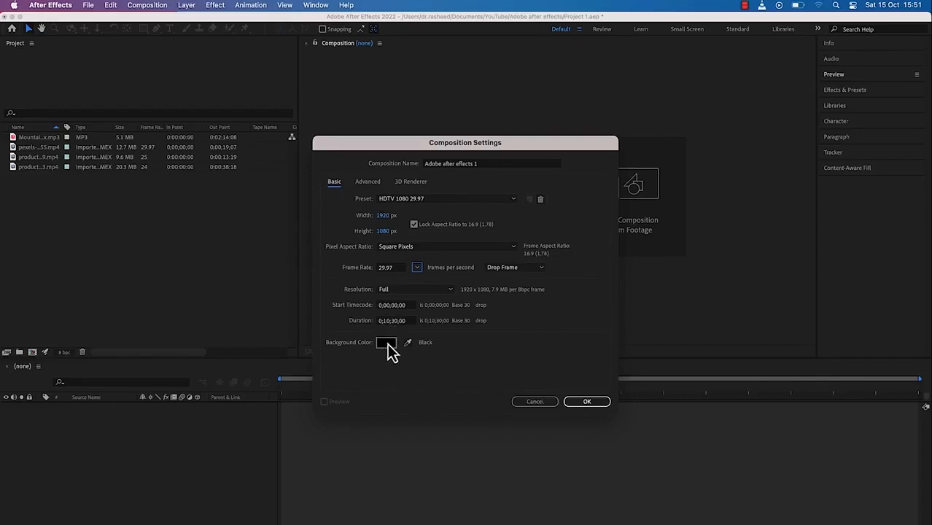
click(386, 344)
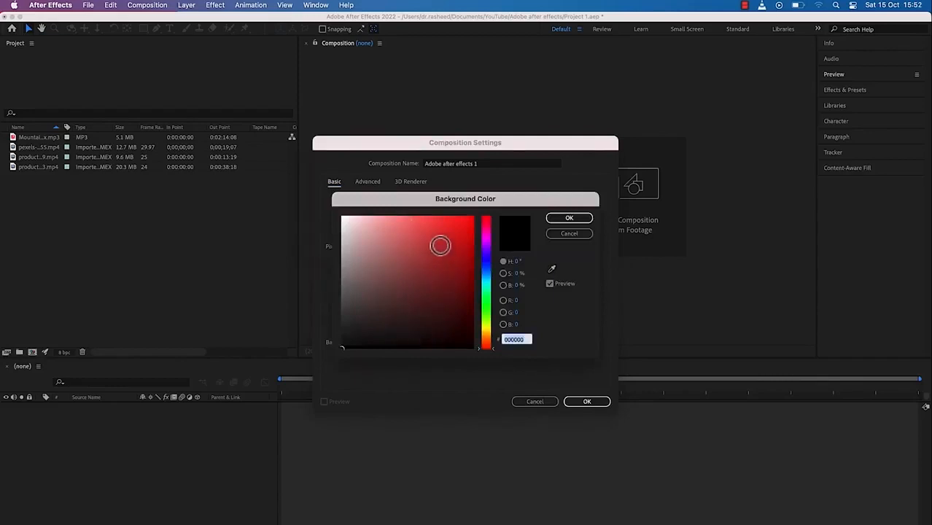
click(445, 248)
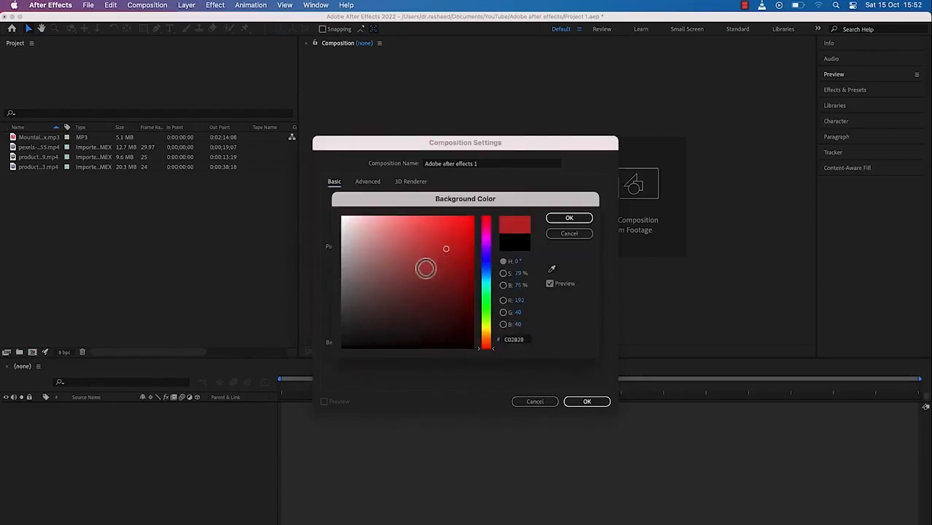
click(410, 231)
mouse_move(494, 263)
mouse_down()
mouse_move(486, 235)
mouse_move(446, 256)
mouse_move(409, 314)
mouse_move(381, 268)
mouse_up()
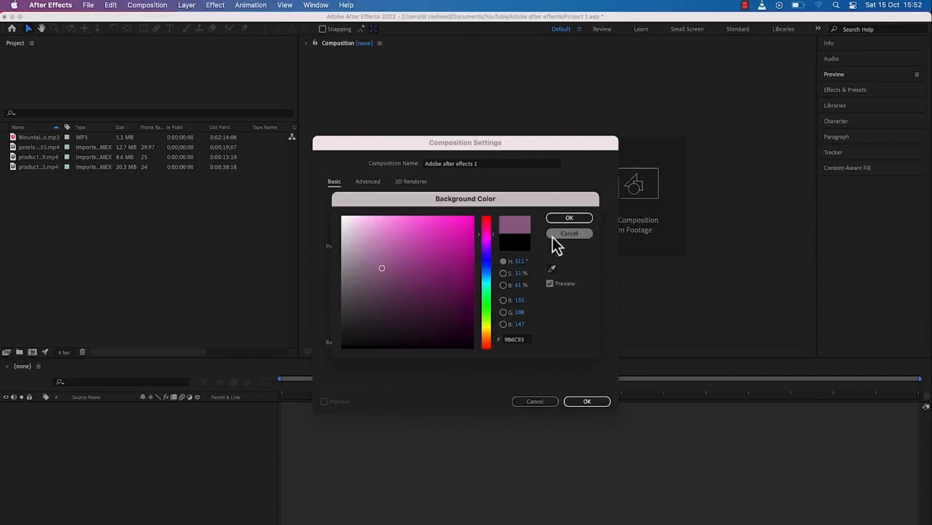
click(552, 234)
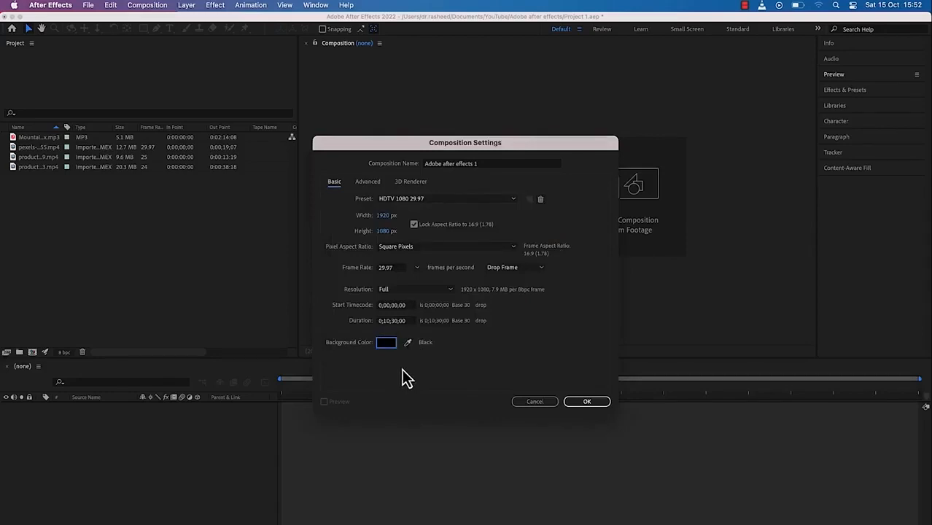
View the Advanced and 3D Renderer settings of the new composition and return to its Basic settings
click(368, 187)
click(388, 182)
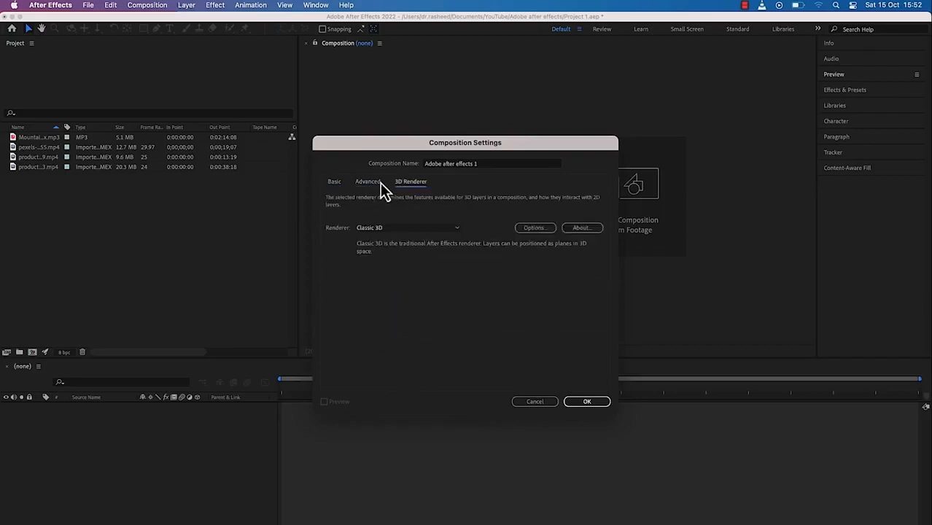
click(370, 188)
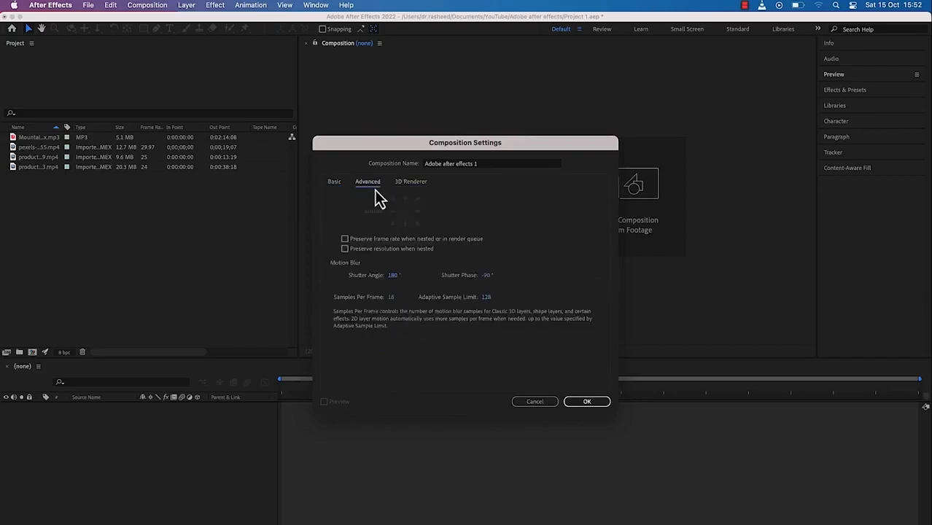
click(409, 186)
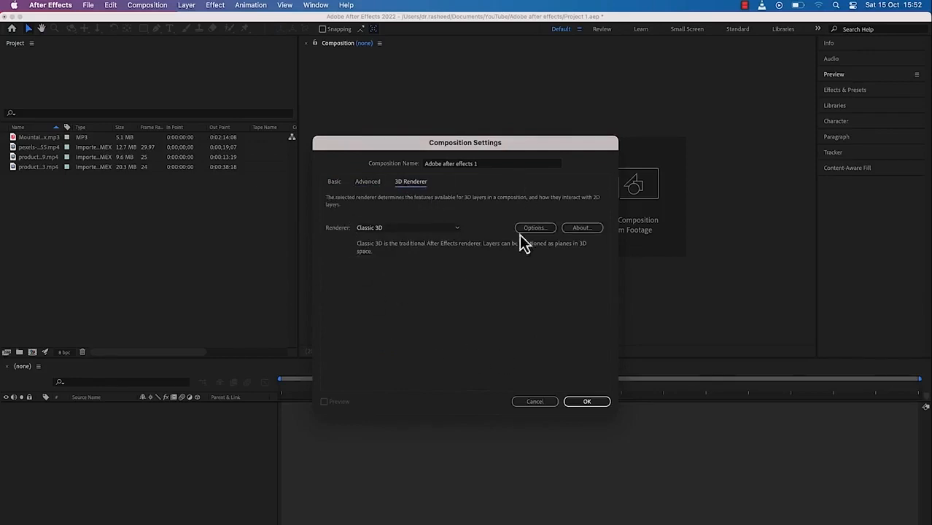
click(333, 182)
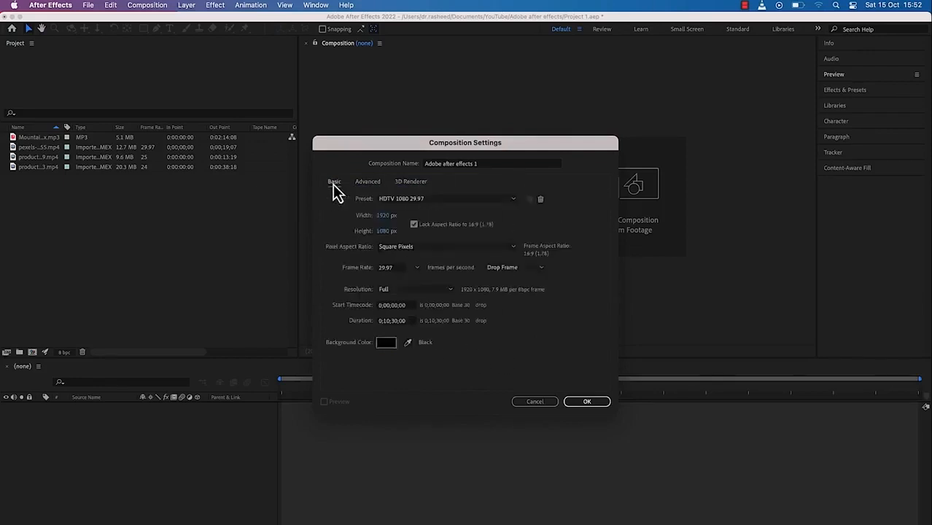
Create the "Adobe after effects 1" composition, and make a second composition from the 20.3 MB production MP4 clip
click(586, 407)
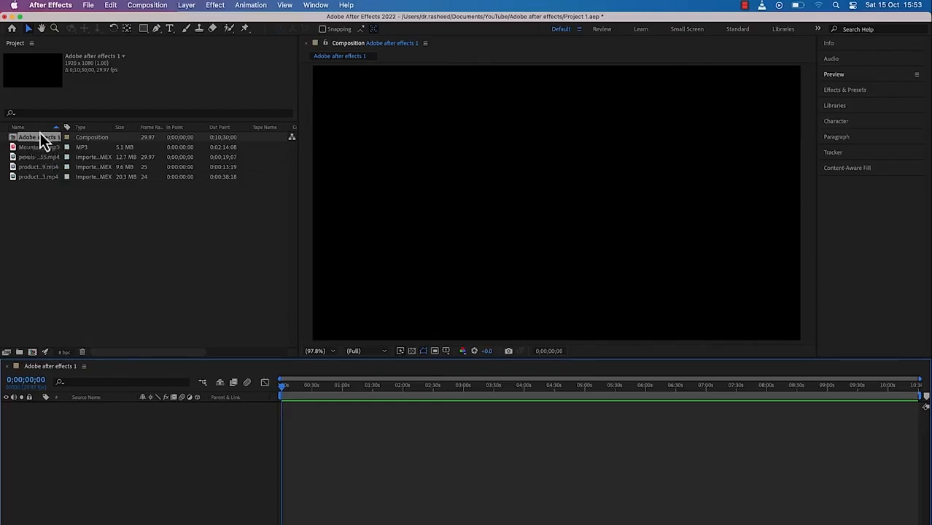
click(84, 263)
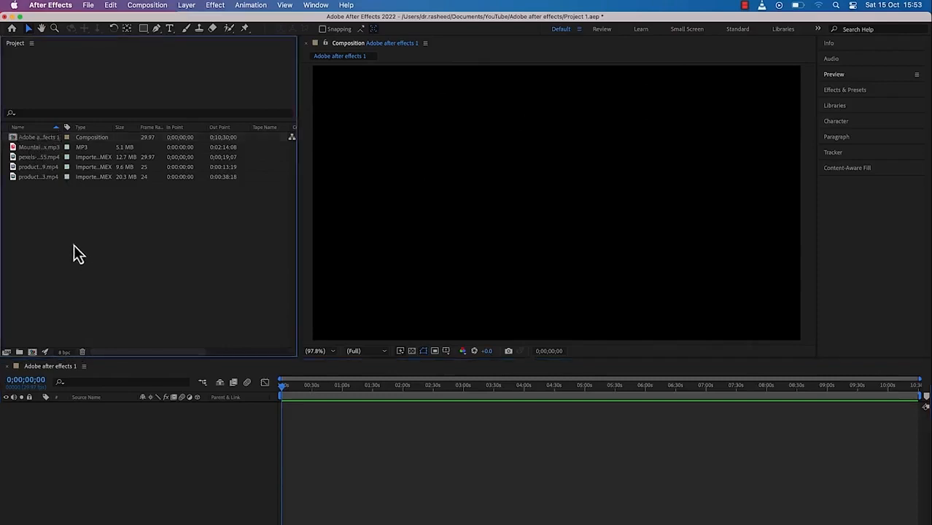
drag(46, 183, 32, 352)
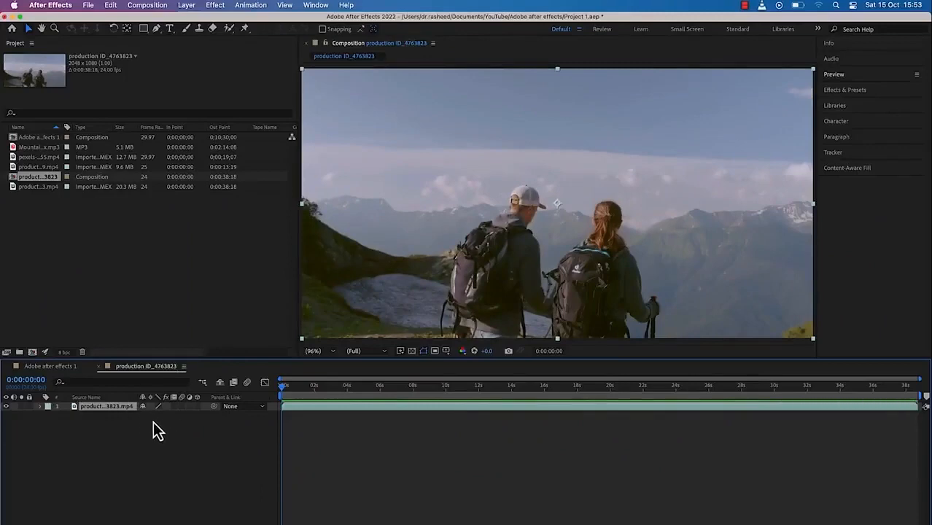
Show the production layer's Scale property and scrub through the footage, stopping at 0:00:05:16
key(s)
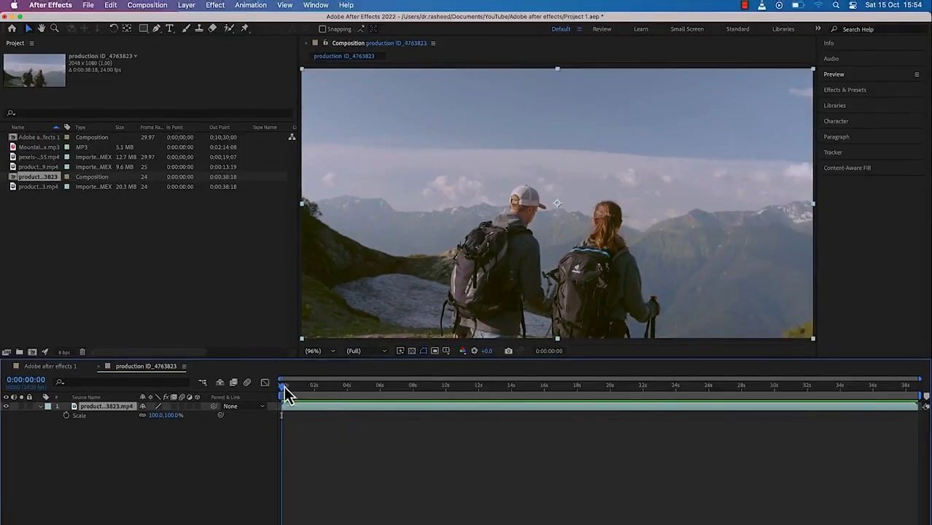
drag(283, 391, 487, 382)
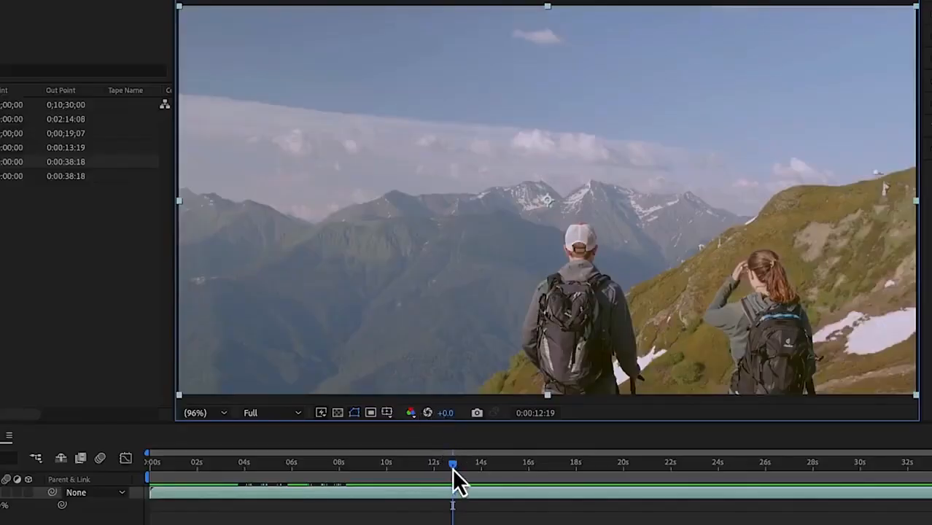
drag(453, 471, 276, 454)
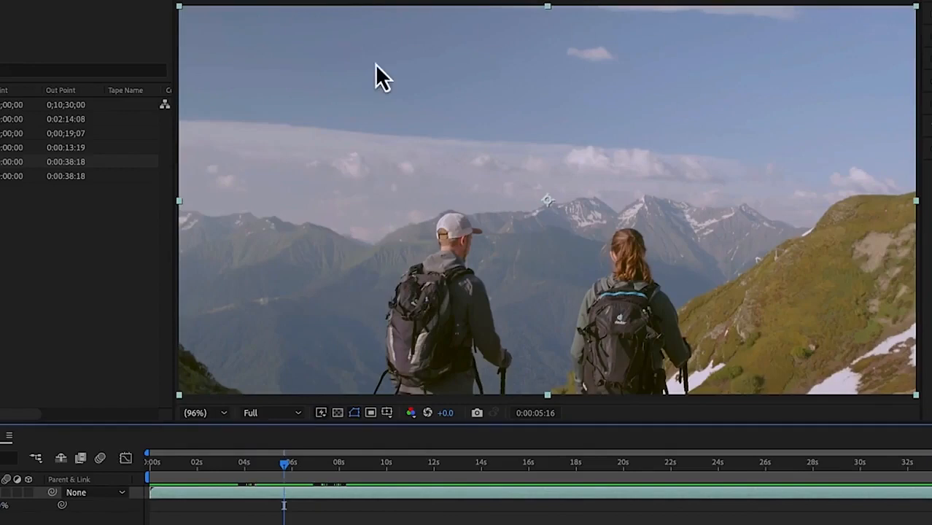
Set the composition's viewing resolution to Quarter, and look through the resolution options of the Preview settings without changing them
click(295, 414)
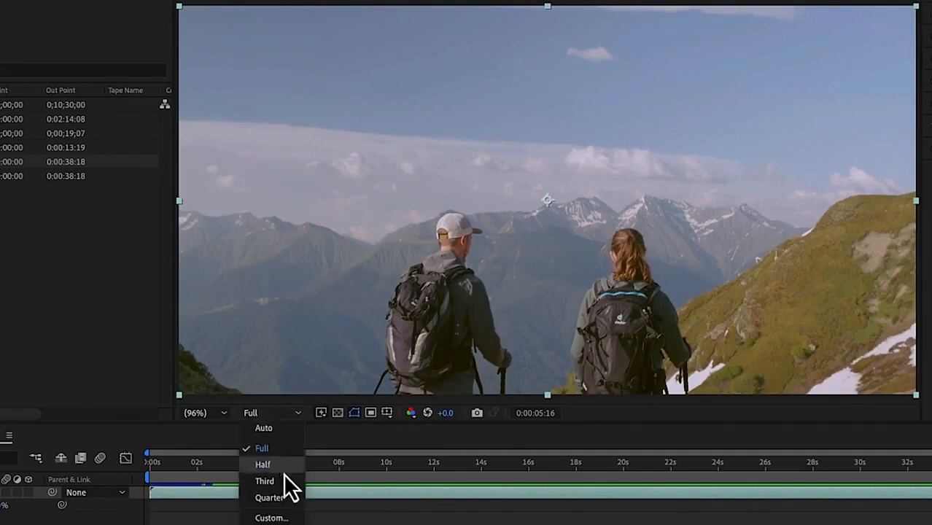
click(288, 498)
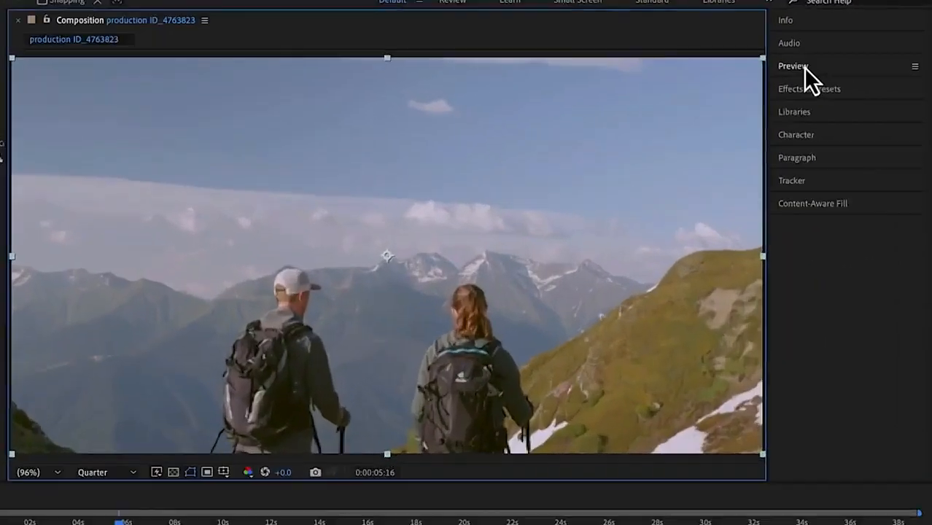
click(839, 76)
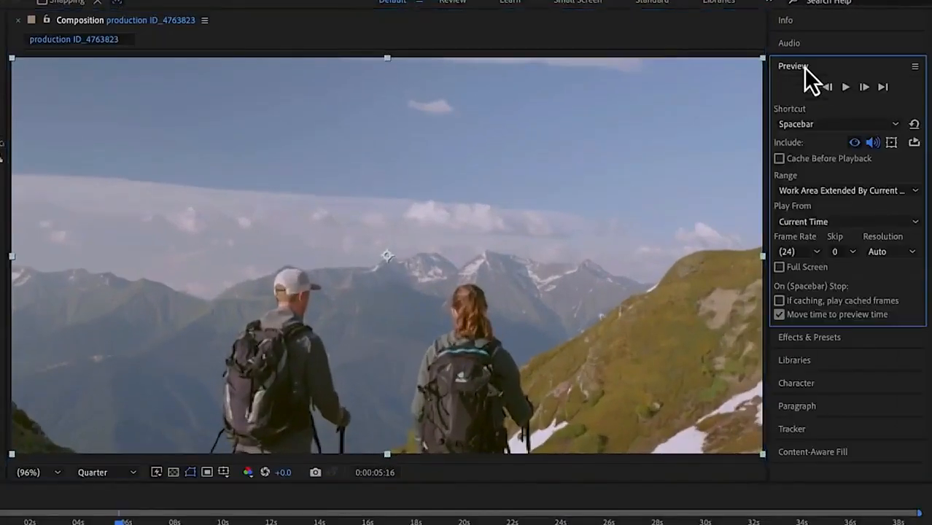
click(912, 252)
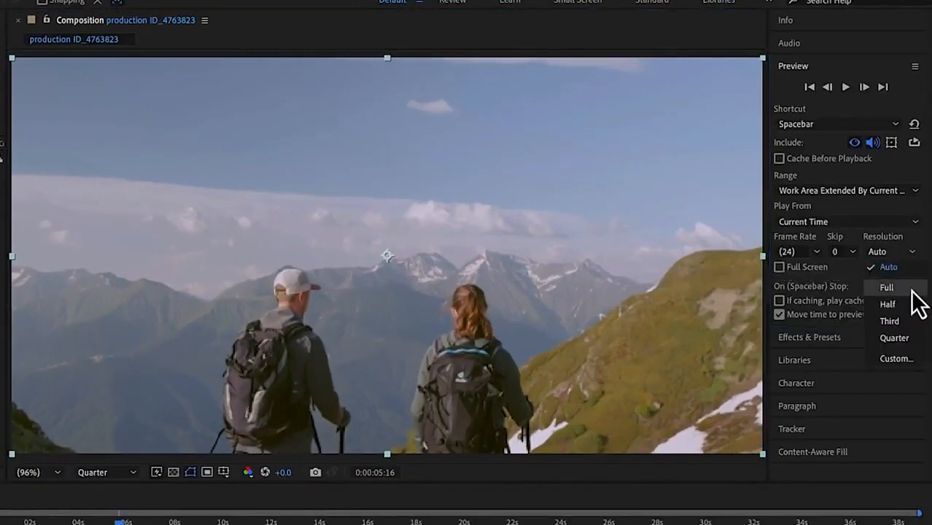
click(453, 219)
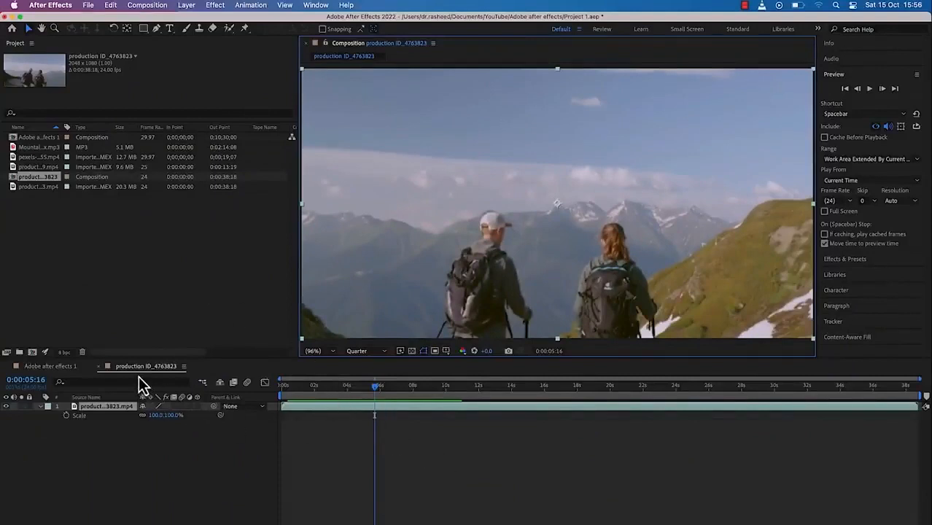
Switch to the "Adobe after effects 1" composition and add the pexels MP4 clip as a layer starting at 0;00;00;00
click(49, 368)
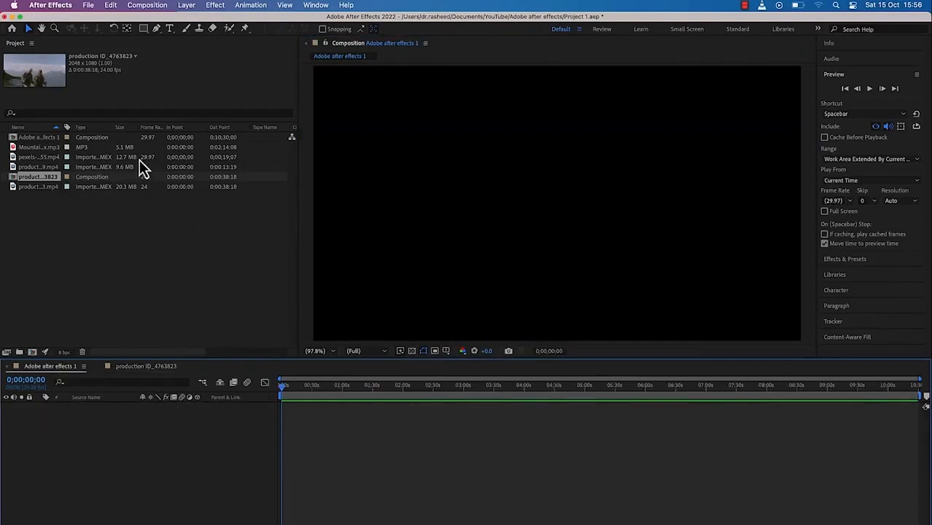
click(94, 159)
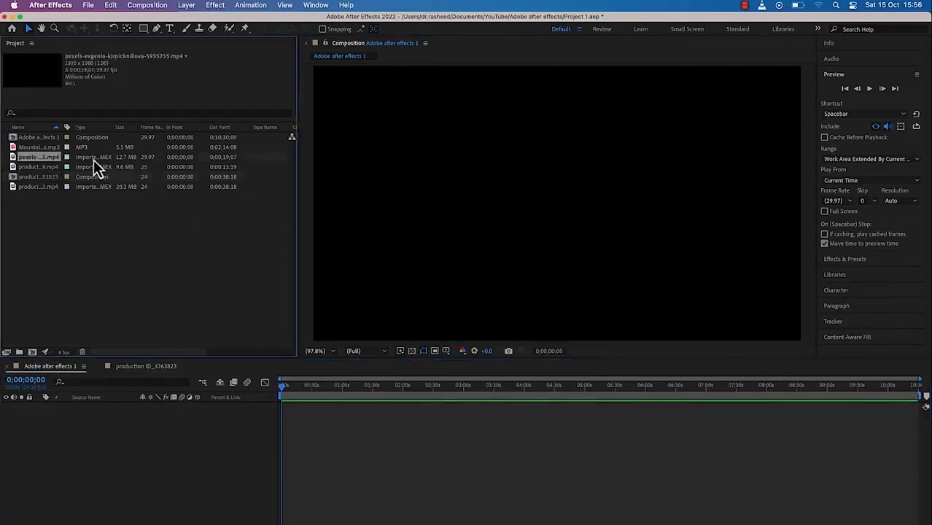
drag(93, 160, 276, 402)
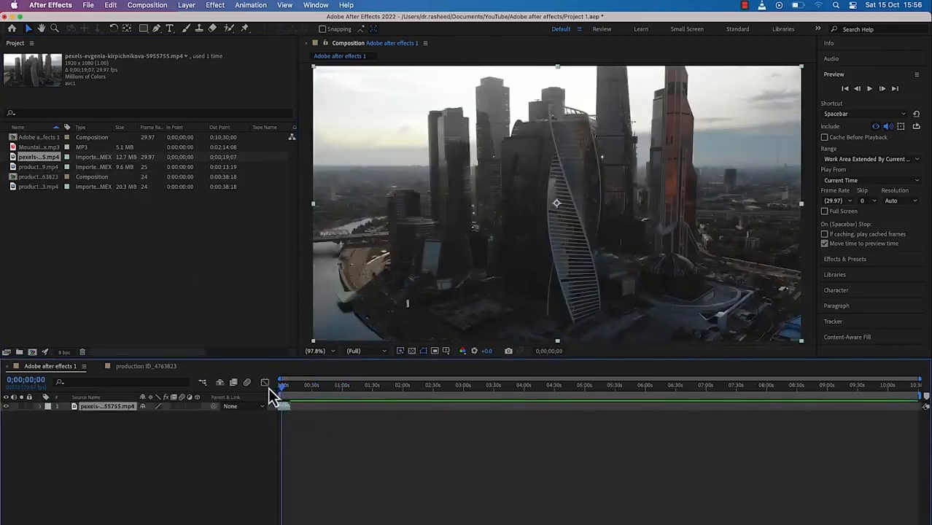
mouse_move(279, 388)
mouse_down()
mouse_move(289, 390)
mouse_move(280, 390)
mouse_up()
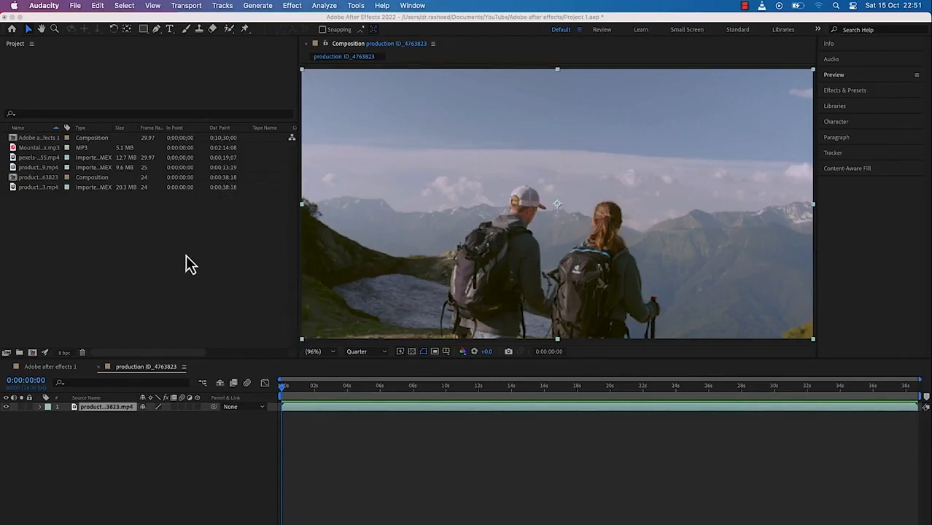
Expand the Transform properties of the production clip's layer in the production composition
click(326, 410)
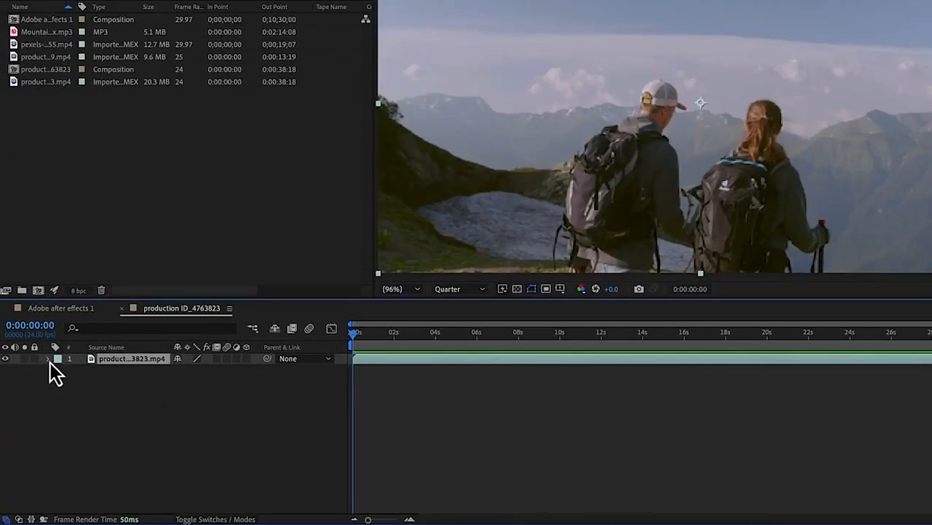
click(49, 360)
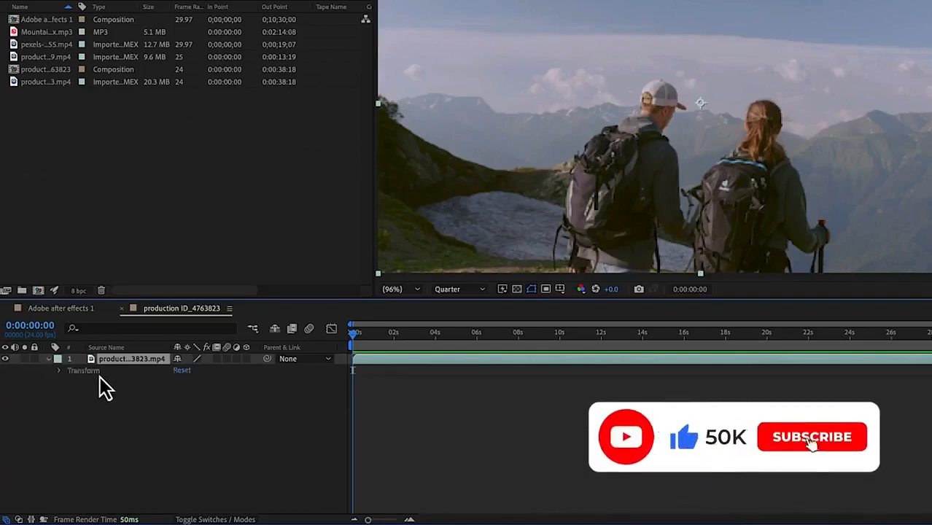
click(60, 371)
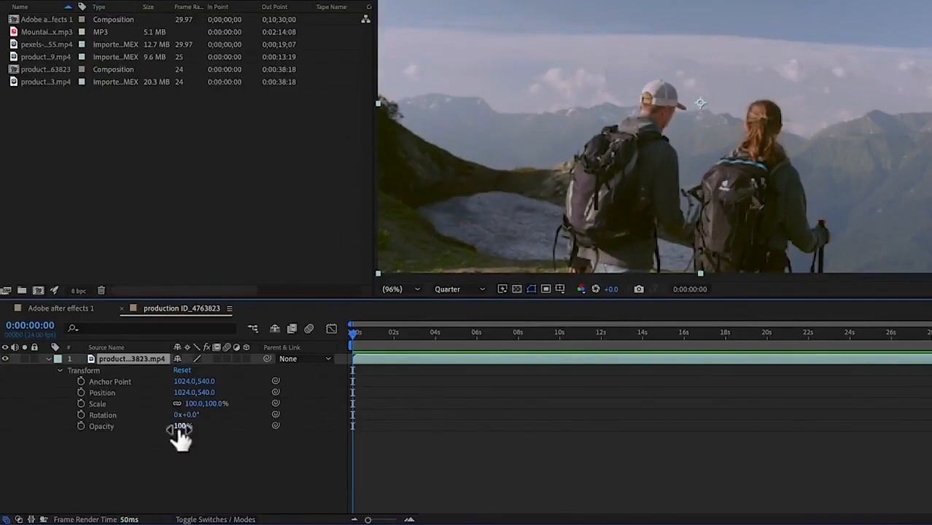
Try lowering the production layer's opacity to about 32%, restore it to 100%, and test the rotation value
drag(182, 426, 130, 418)
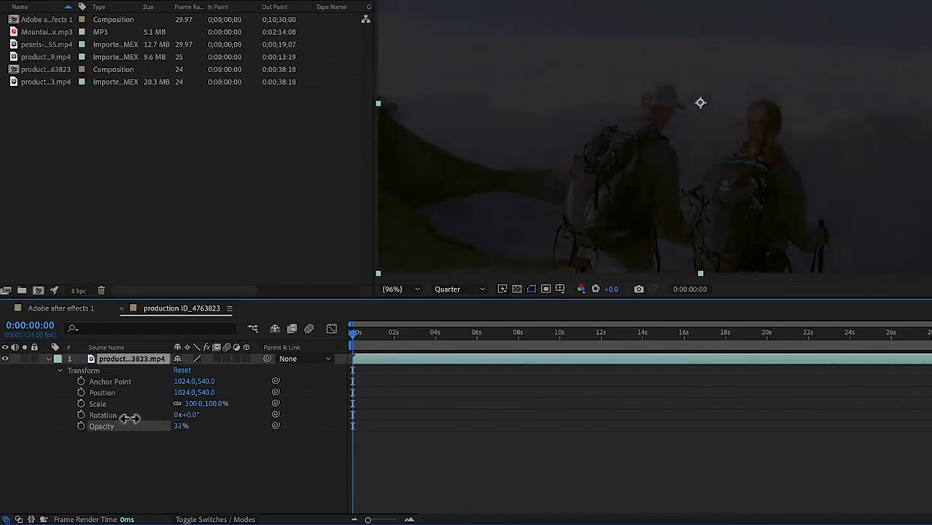
drag(130, 417, 189, 426)
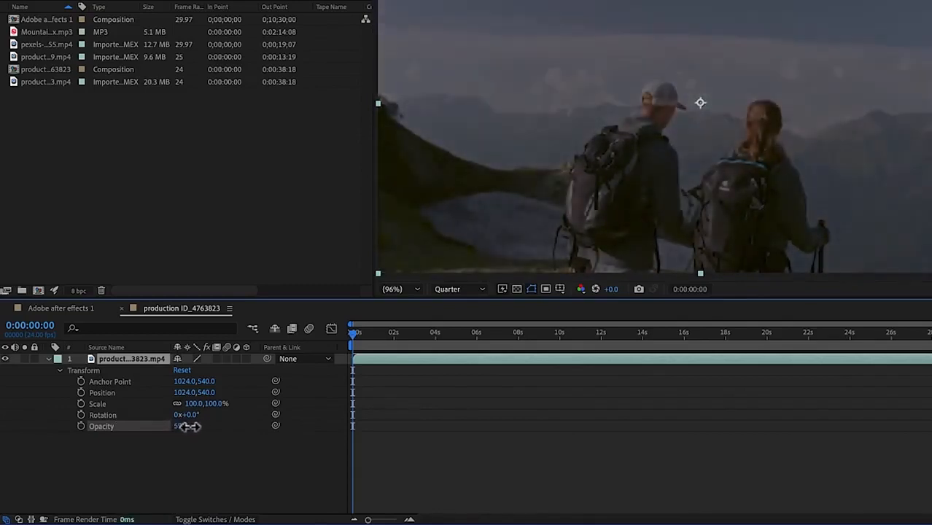
mouse_move(187, 426)
mouse_down()
mouse_move(172, 424)
mouse_move(181, 431)
mouse_up()
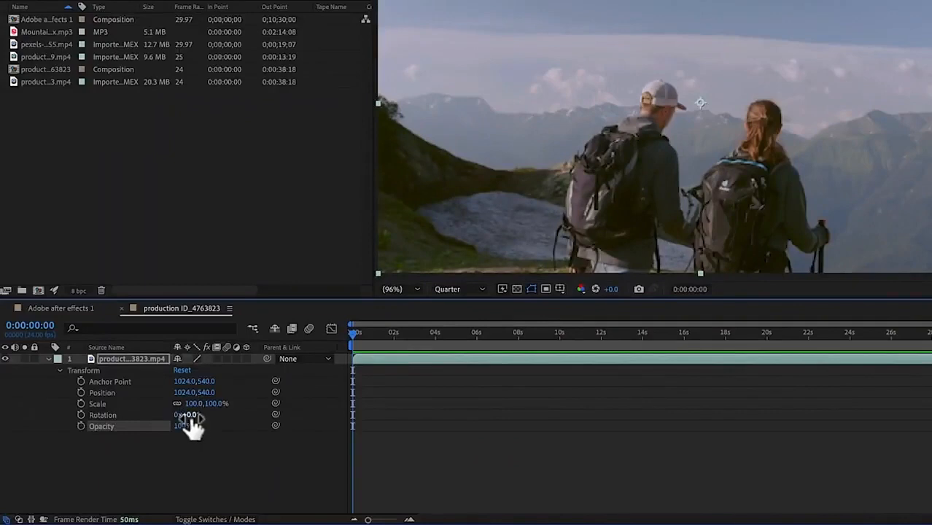
mouse_move(188, 414)
mouse_down()
mouse_move(156, 413)
mouse_move(266, 430)
mouse_move(335, 396)
mouse_move(194, 426)
mouse_up()
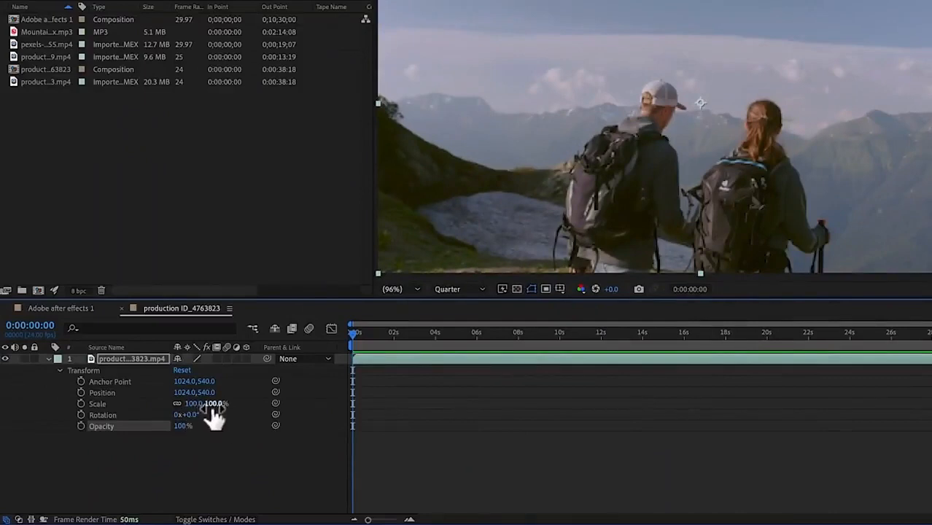
Try larger and smaller scales on the production layer, set its scale to 97%, and unlink the scale proportions
drag(208, 410, 241, 412)
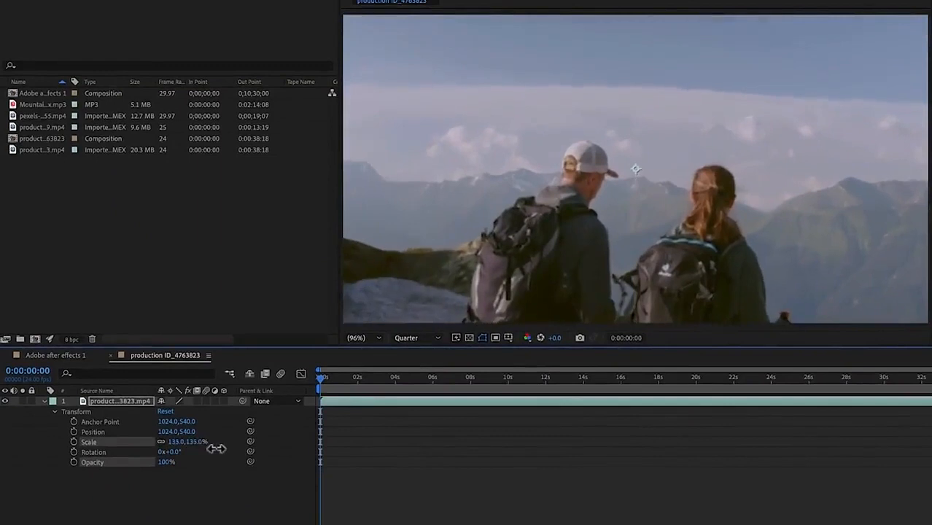
drag(216, 448, 184, 447)
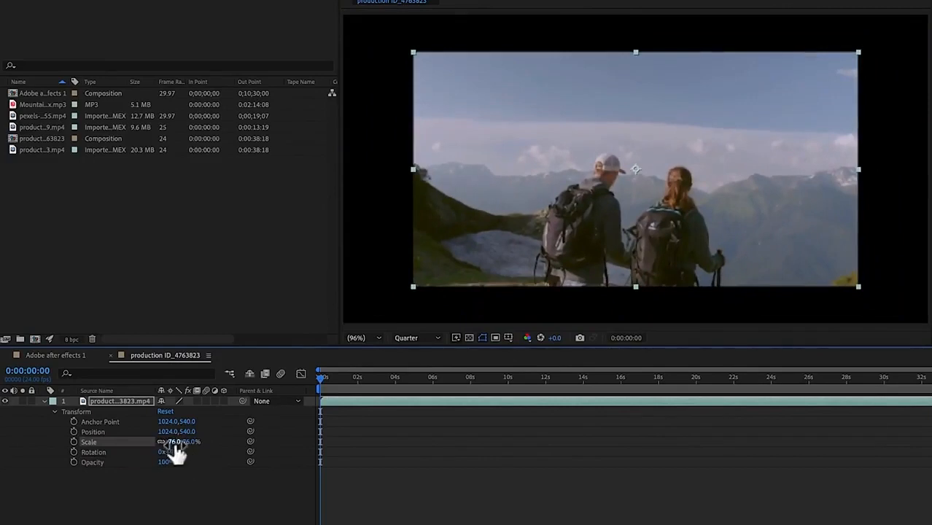
click(175, 442)
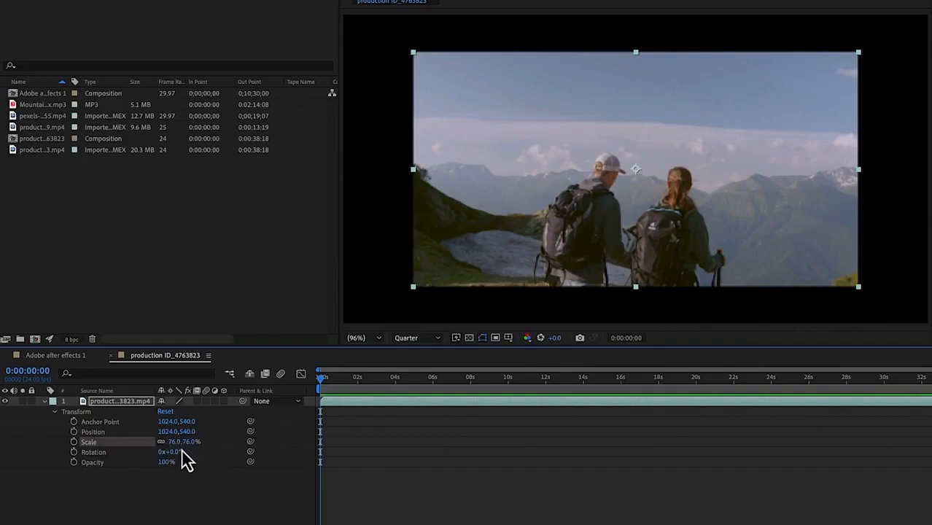
mouse_move(175, 442)
mouse_down()
mouse_move(187, 442)
mouse_move(176, 444)
mouse_up()
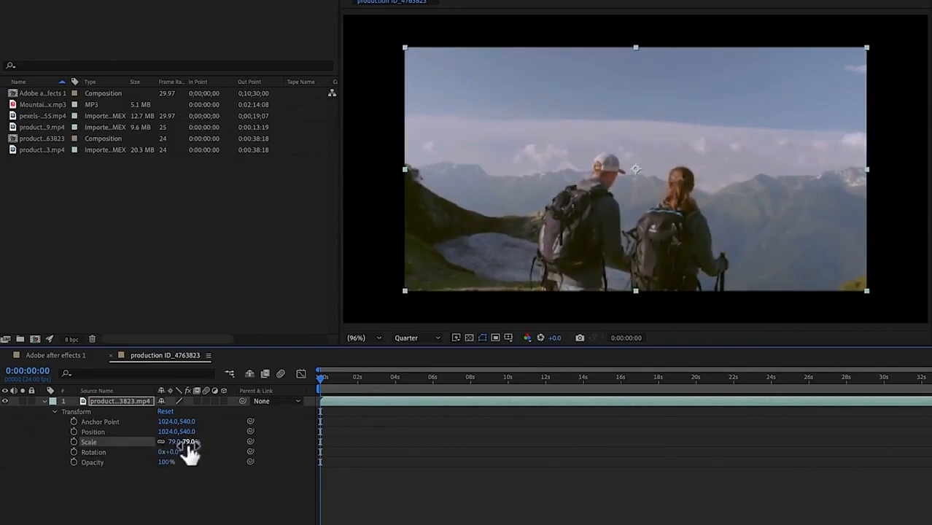
key(ctrl+z)
drag(190, 441, 162, 444)
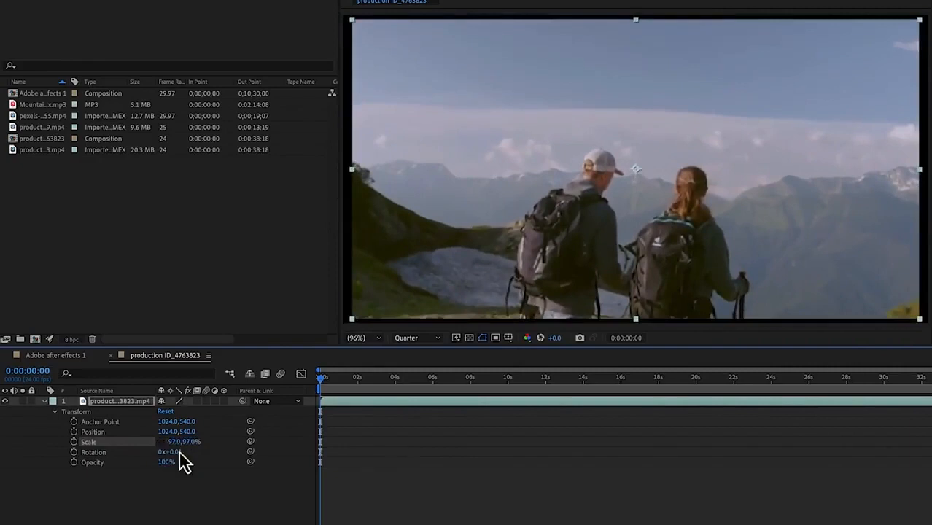
Try scaling the layer's width and height independently to about 56% and 111%, and undo the changes
mouse_move(177, 444)
mouse_down()
mouse_move(142, 440)
mouse_move(187, 438)
mouse_up()
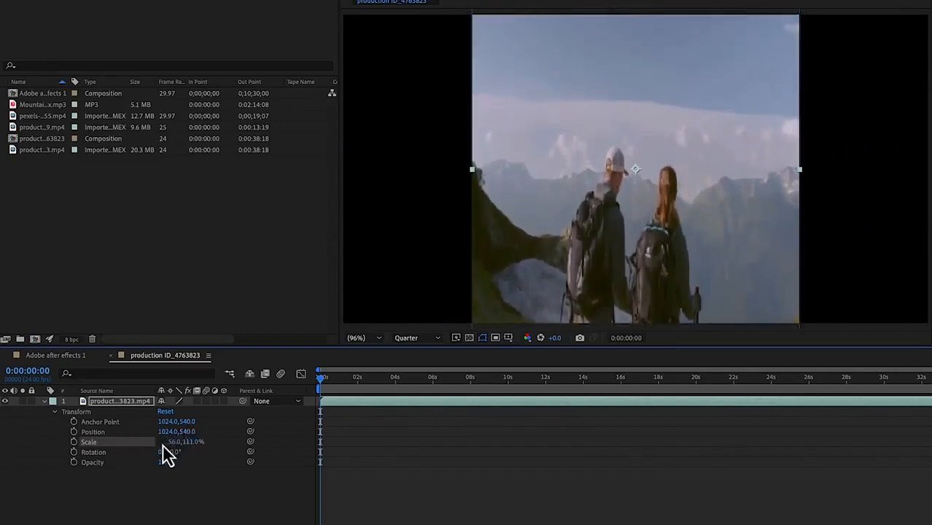
mouse_move(180, 443)
mouse_down()
mouse_move(198, 445)
mouse_move(177, 442)
mouse_up()
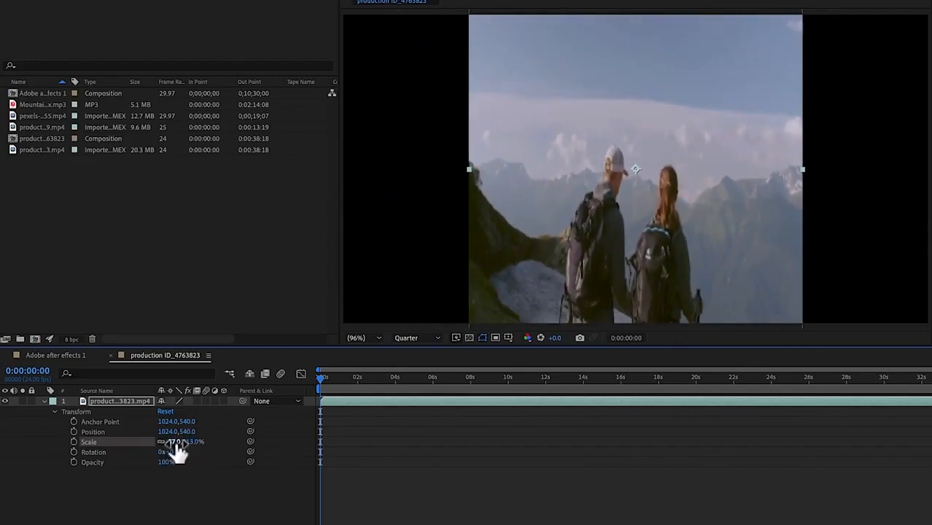
key(super+z)
key(super+z)
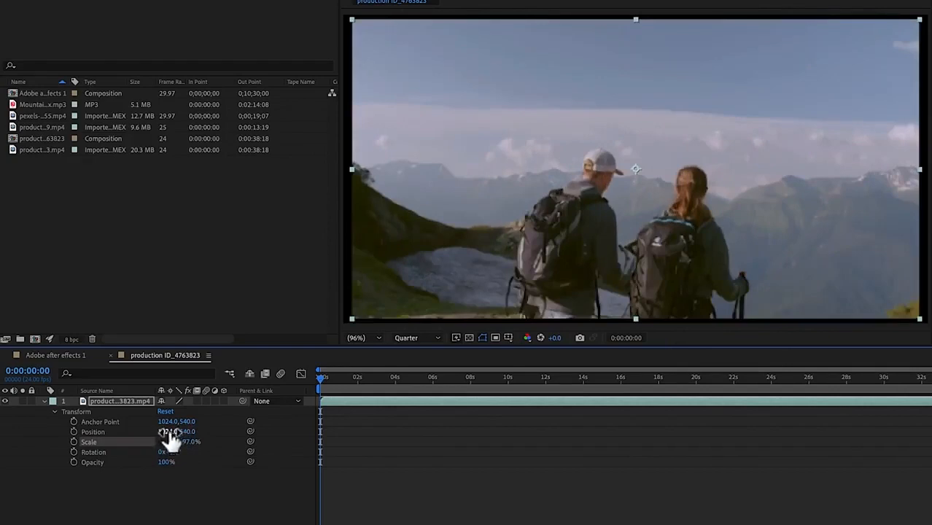
Move the production layer to position 1051, 538, and try a scale of 101.7 by 129% before undoing it
drag(164, 434, 188, 431)
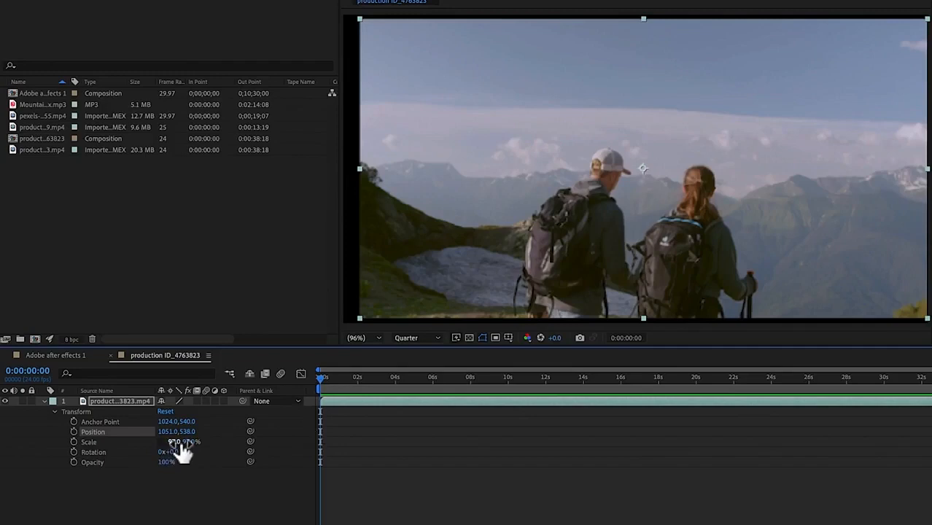
drag(186, 448, 210, 469)
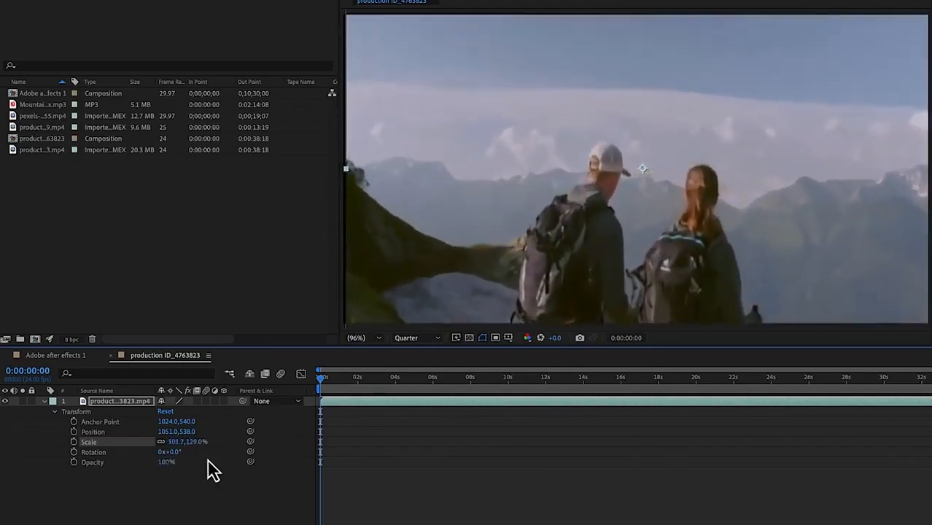
key(ctrl+z)
key(ctrl+z)
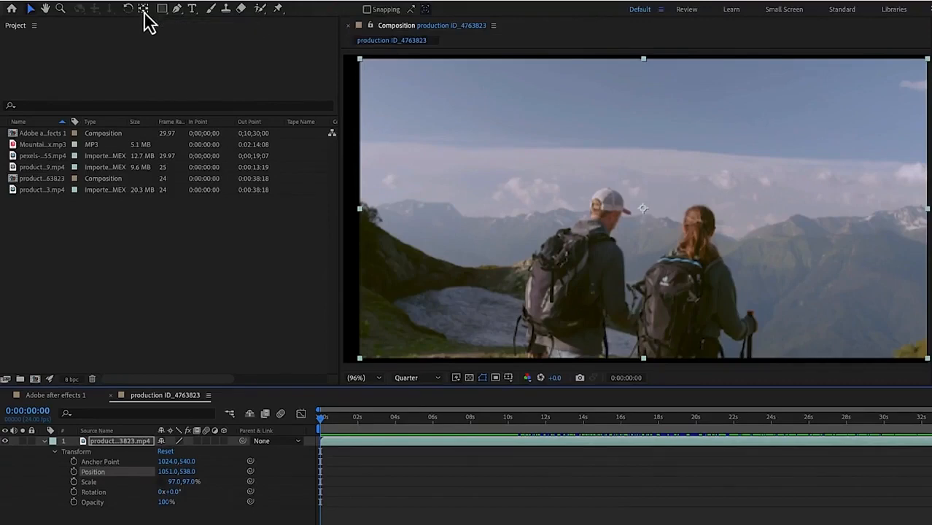
Move the production layer's anchor point to about 104.7, 237.2, near the clip's upper-left corner, with the Pan Behind tool
click(143, 9)
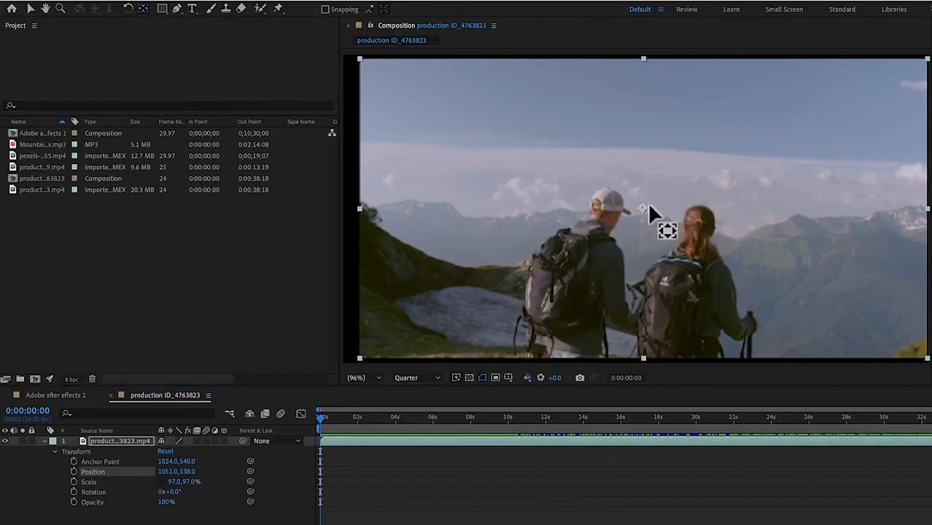
drag(642, 205, 430, 215)
drag(387, 121, 387, 124)
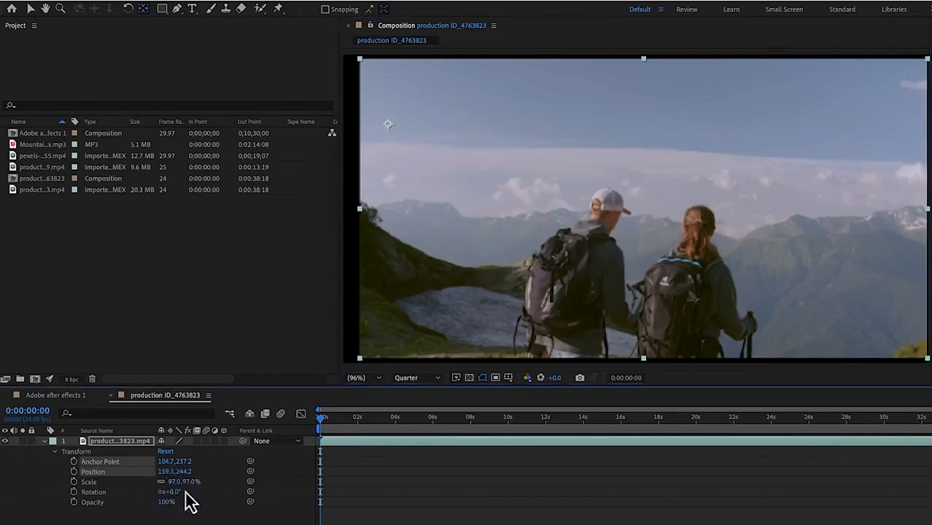
Try scaling the production layer to 83% and rotating it 1° around an anchor point at the clip's lower-left corner
mouse_move(182, 484)
mouse_down()
mouse_move(255, 484)
mouse_move(127, 481)
mouse_move(209, 482)
mouse_move(175, 483)
mouse_up()
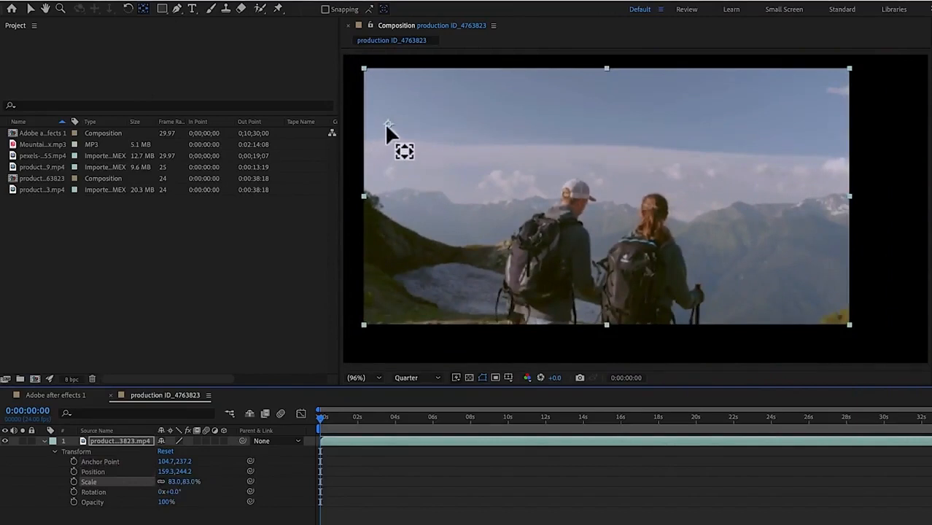
mouse_move(386, 123)
mouse_down()
mouse_move(391, 173)
mouse_move(368, 182)
mouse_move(386, 185)
mouse_move(380, 212)
mouse_move(390, 229)
mouse_move(367, 234)
mouse_move(361, 320)
mouse_up()
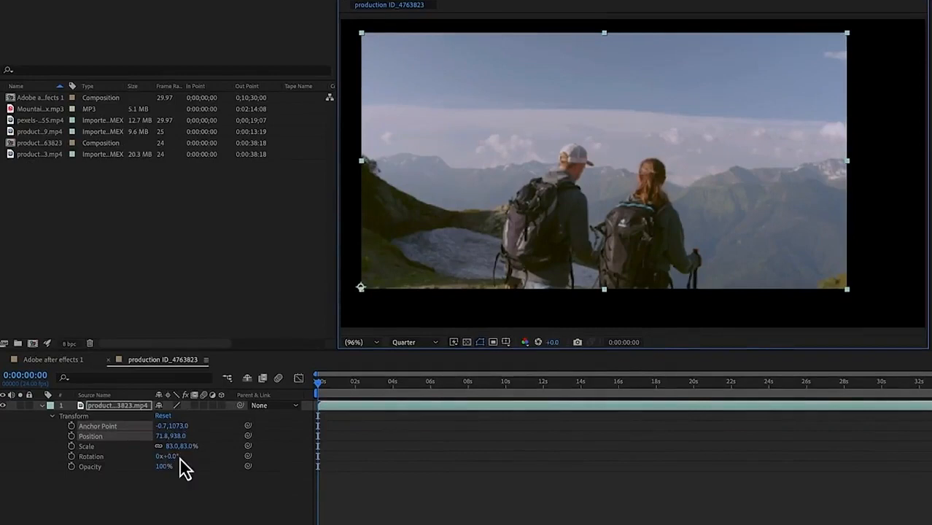
drag(179, 462, 164, 442)
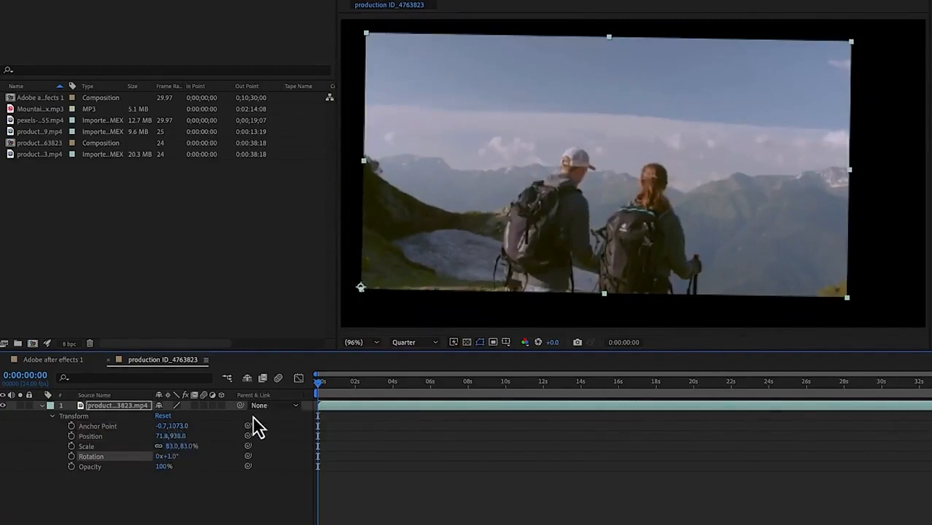
Undo the recent rotation, scale and anchor-point changes on the production layer, back to the centred anchor point at 1024, 540
key(ctrl+z)
key(ctrl+z)
key(ctrl+z)
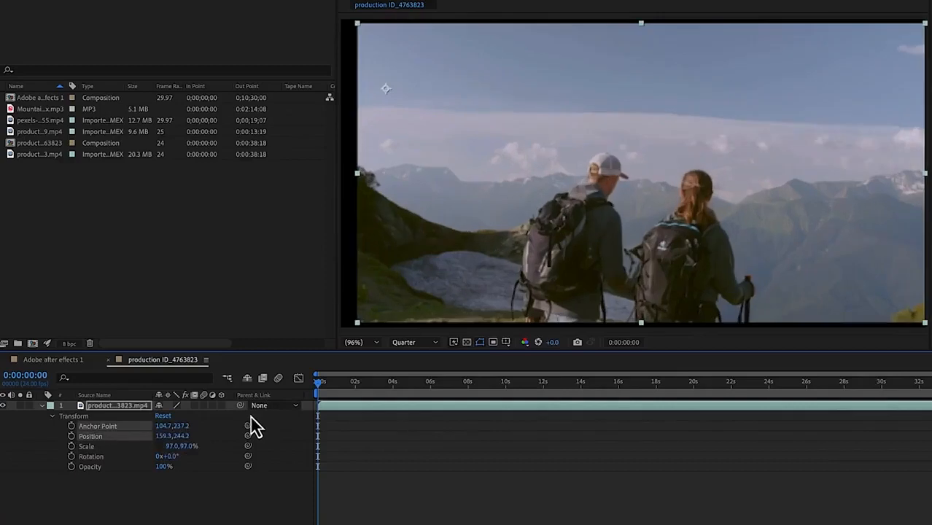
key(ctrl+z)
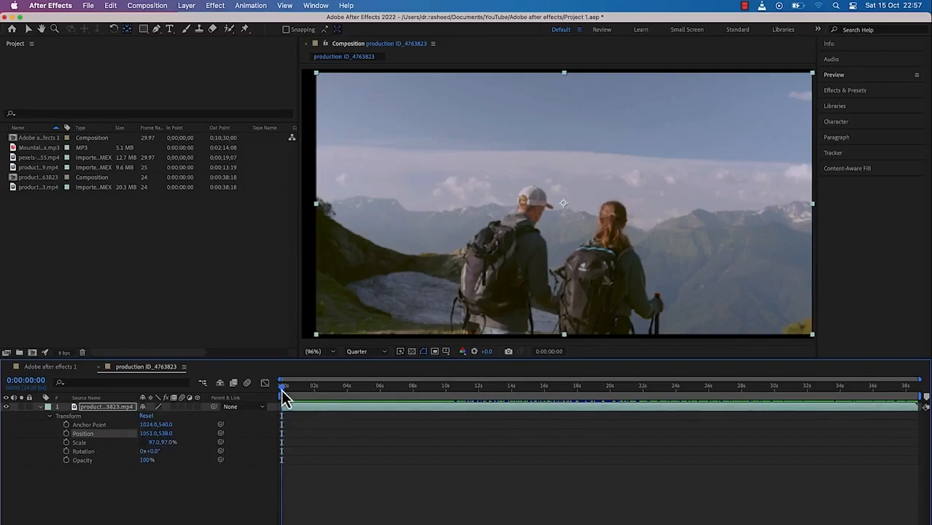
Keyframe the production layer's opacity at 100% at 0:00:10:08 and 0% at 0:00:15:00
drag(284, 397, 451, 397)
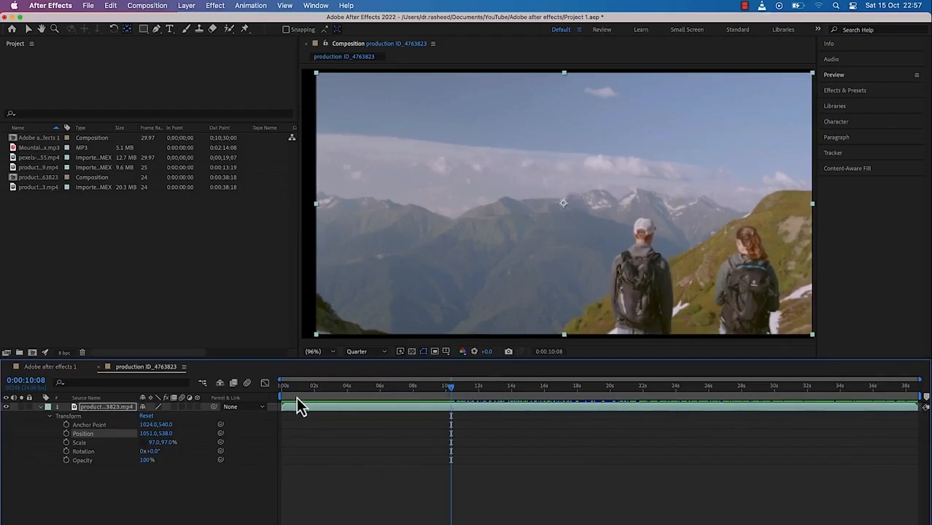
click(66, 460)
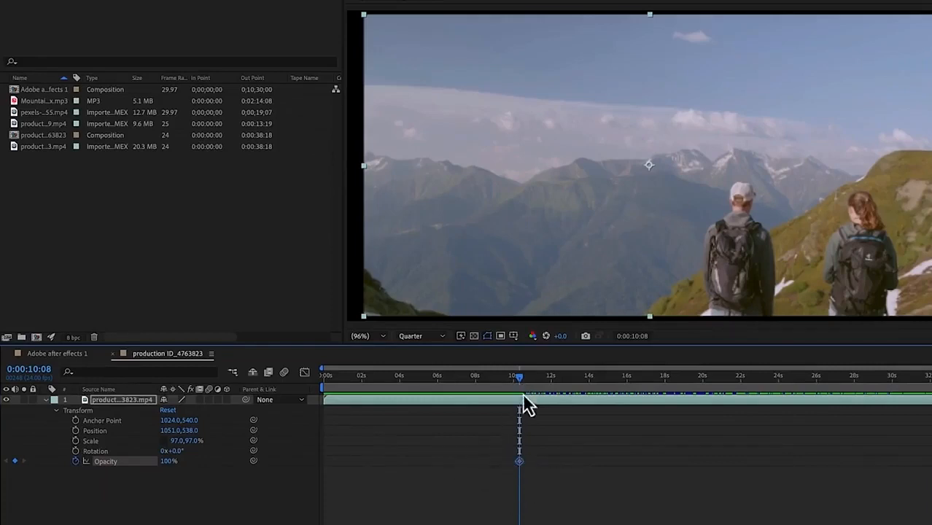
drag(518, 377, 609, 387)
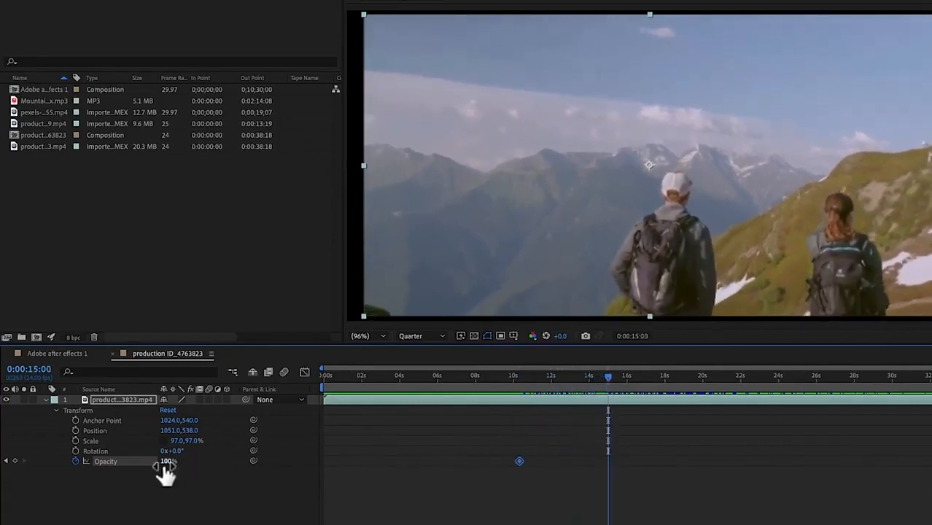
drag(168, 461, 100, 480)
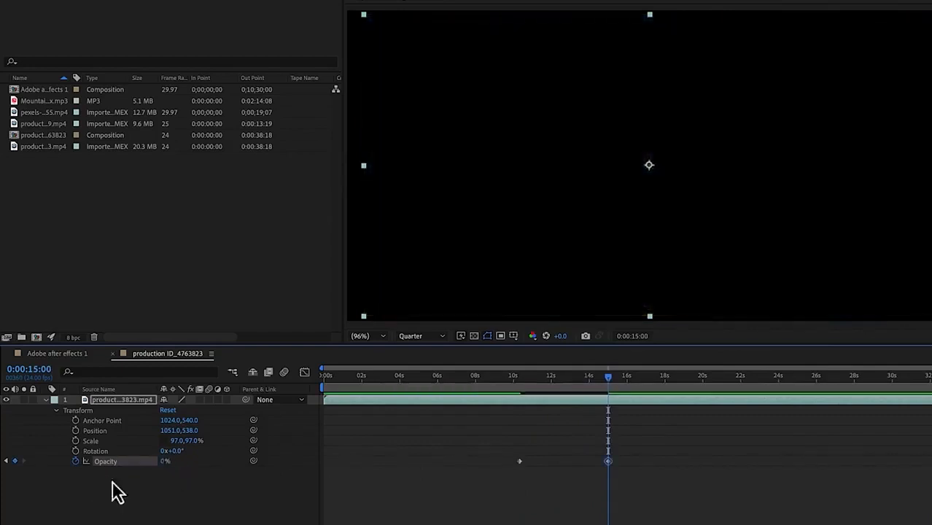
click(609, 461)
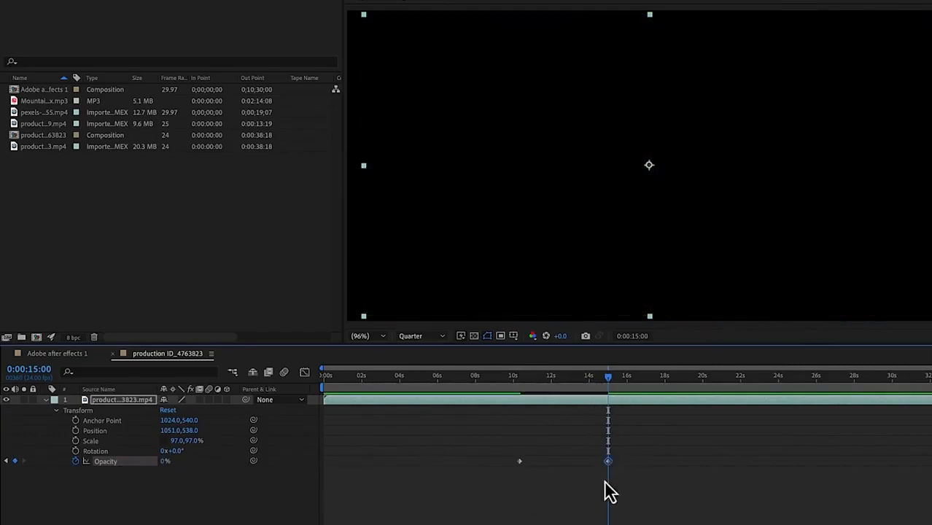
Preview the opacity fade from 0:00:09:10, and return the playhead to 0:00:09:15
drag(608, 378, 502, 393)
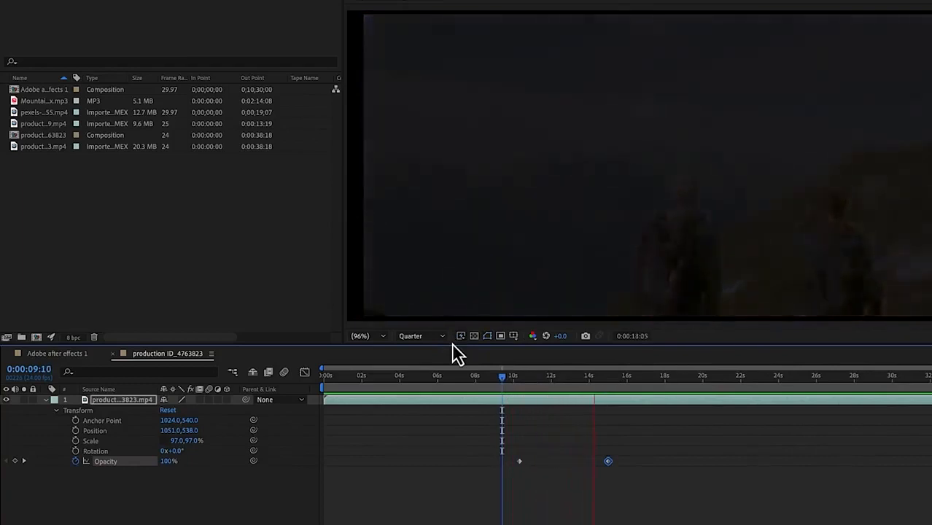
key(space)
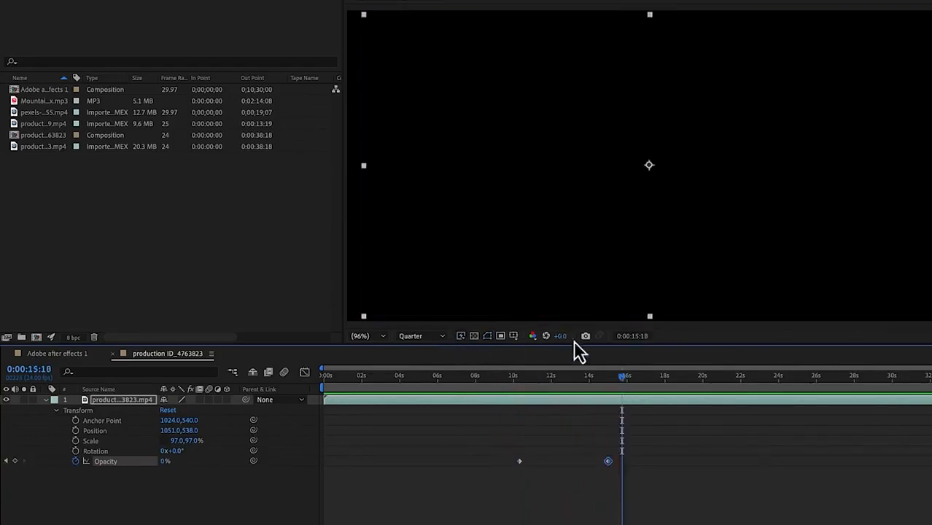
drag(623, 379, 508, 394)
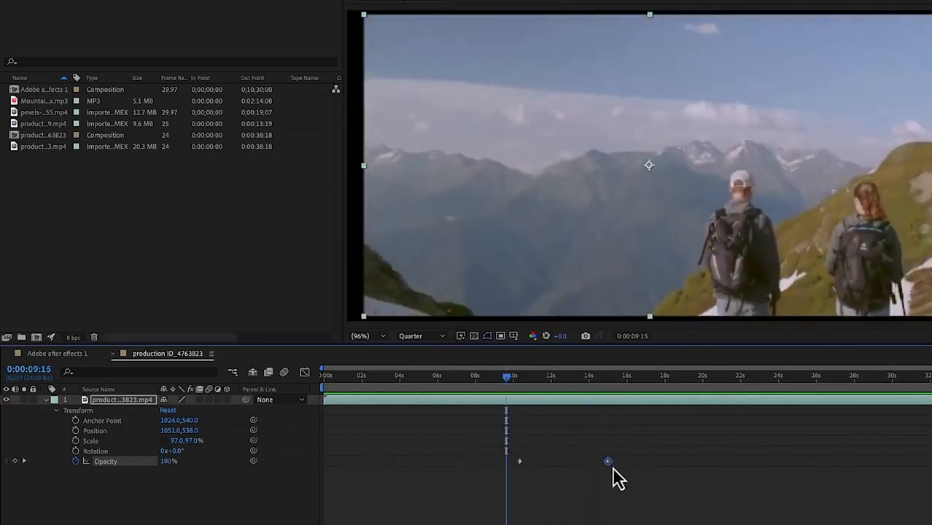
Shorten the fade by moving the 0% opacity keyframe to just before 12 seconds, and preview it
drag(609, 461, 545, 464)
key(space)
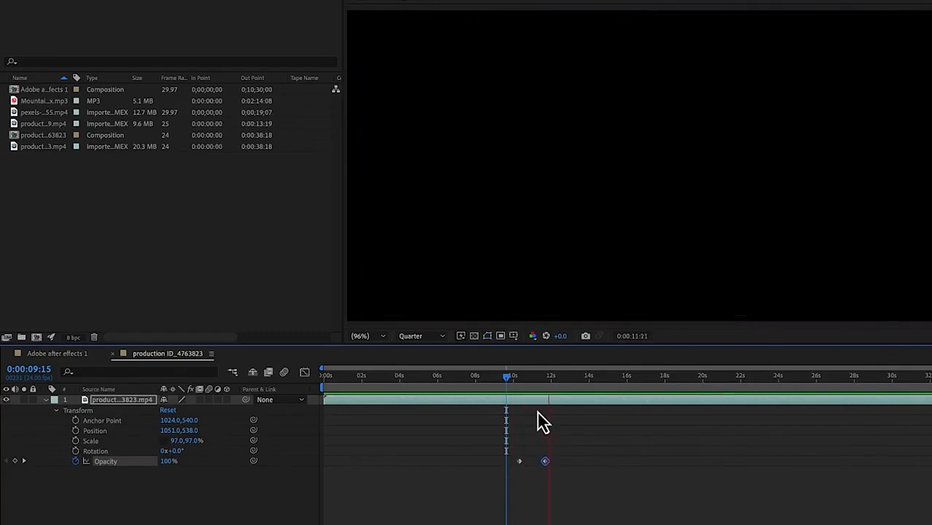
key(space)
Lengthen the fade by moving the 0% opacity keyframe to just after 16 seconds, and preview it from 0:00:09:23
drag(548, 465, 683, 474)
drag(545, 461, 633, 459)
drag(560, 378, 511, 389)
key(space)
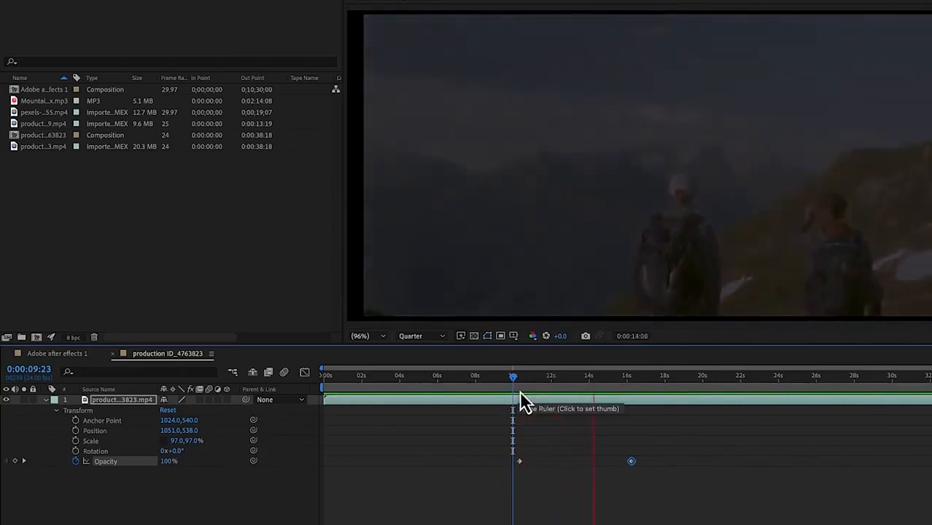
key(space)
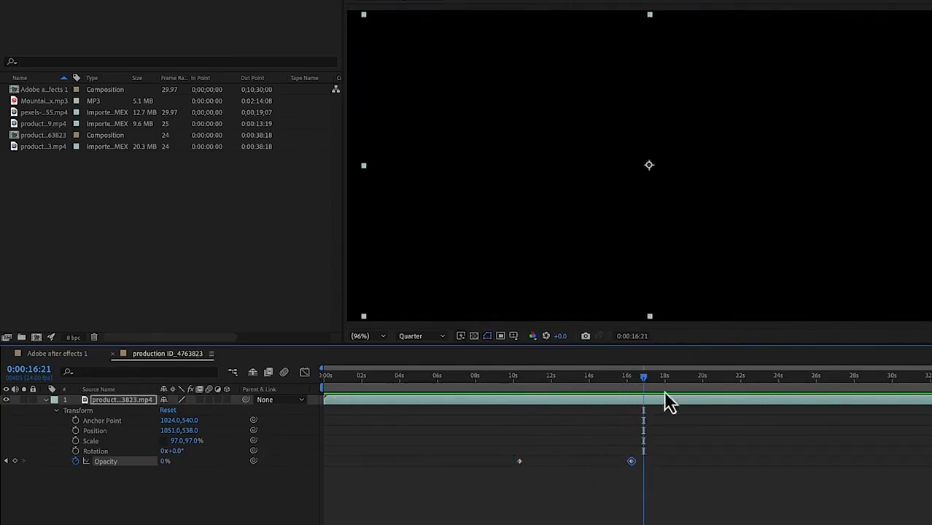
drag(645, 378, 515, 404)
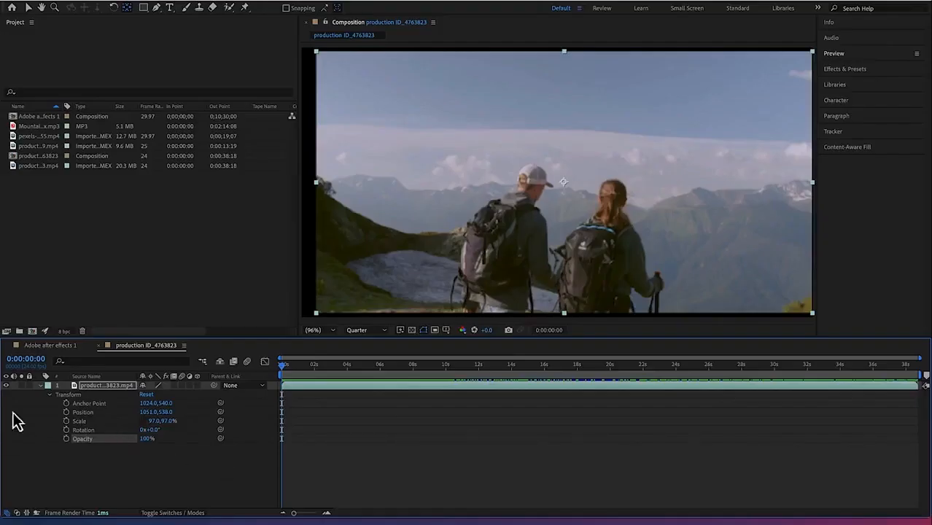
Collapse the production layer's properties and open the Keyboard Shortcuts editor
click(49, 396)
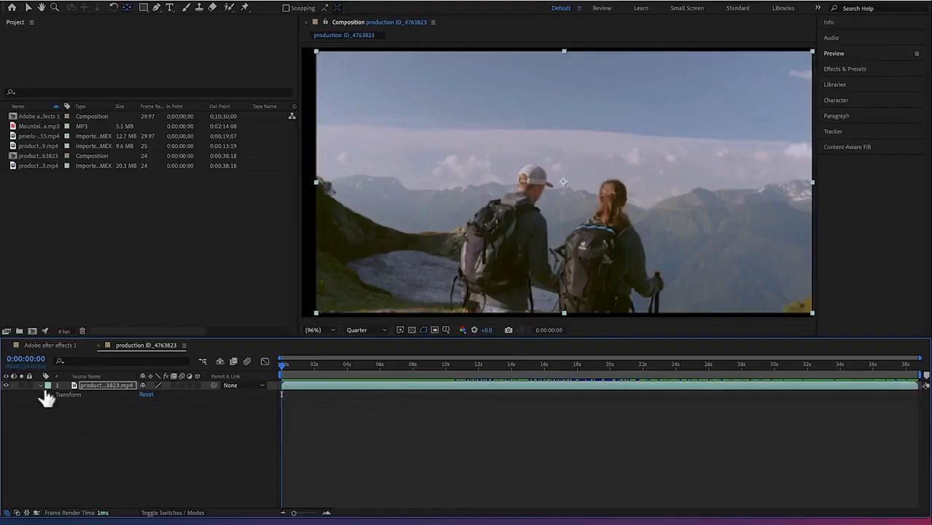
click(42, 386)
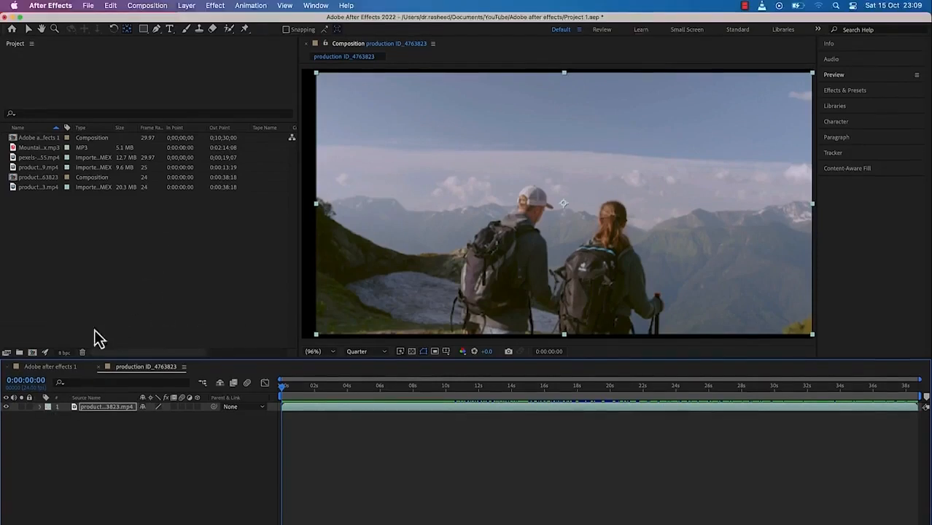
click(111, 9)
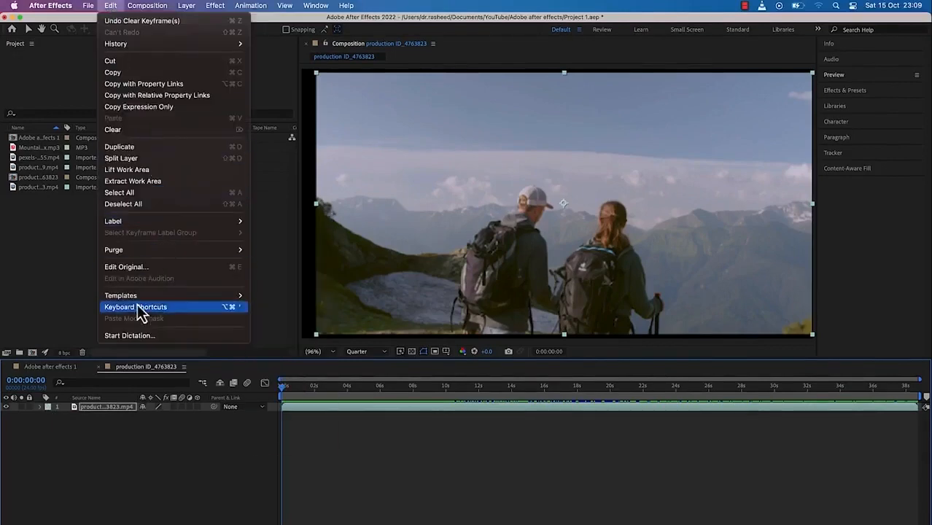
click(140, 309)
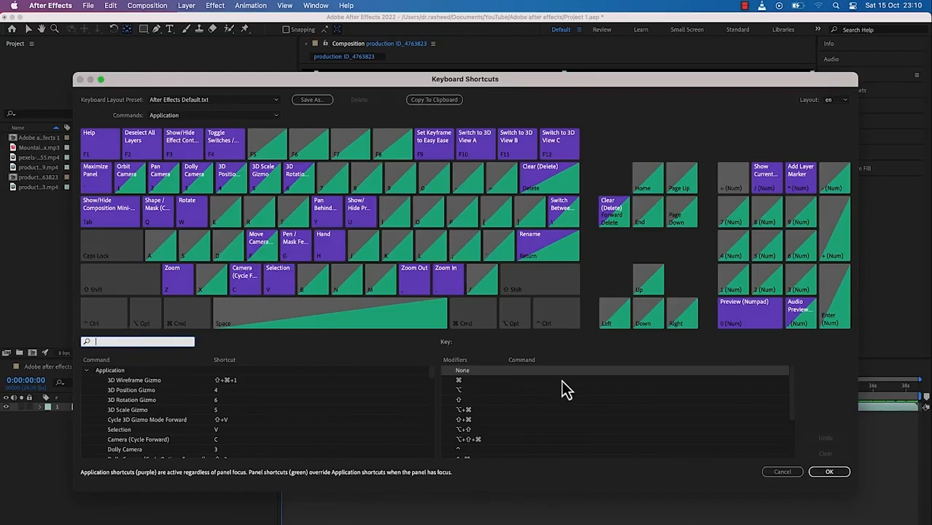
Browse the application's command shortcuts and search them for "delete"
click(461, 382)
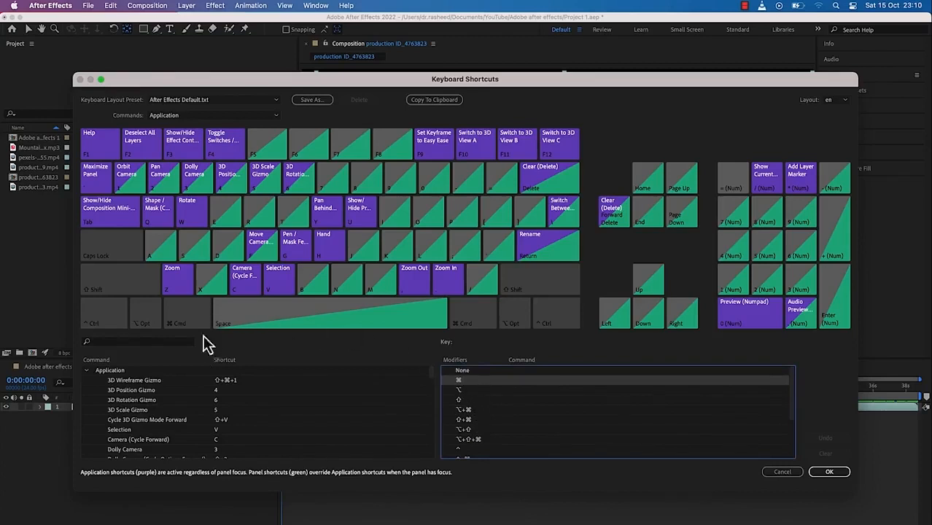
scroll(161, 387, down, 4)
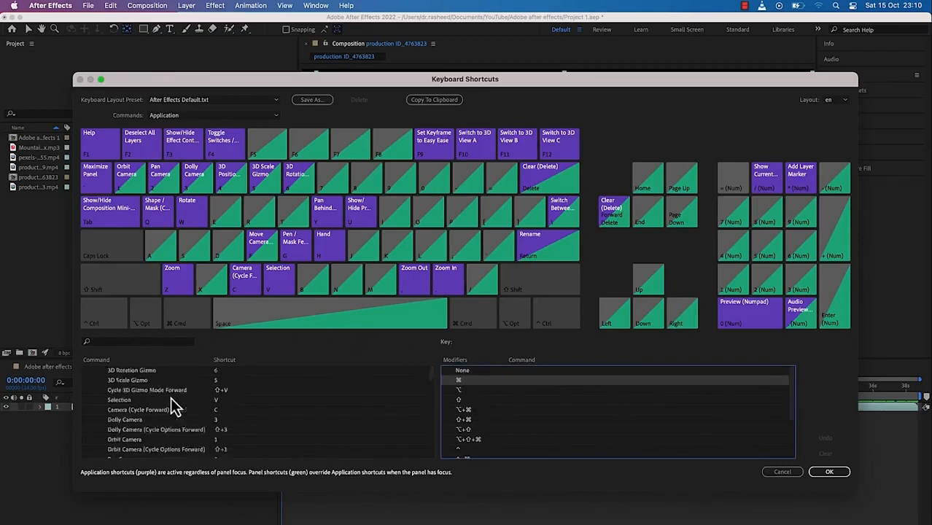
click(150, 343)
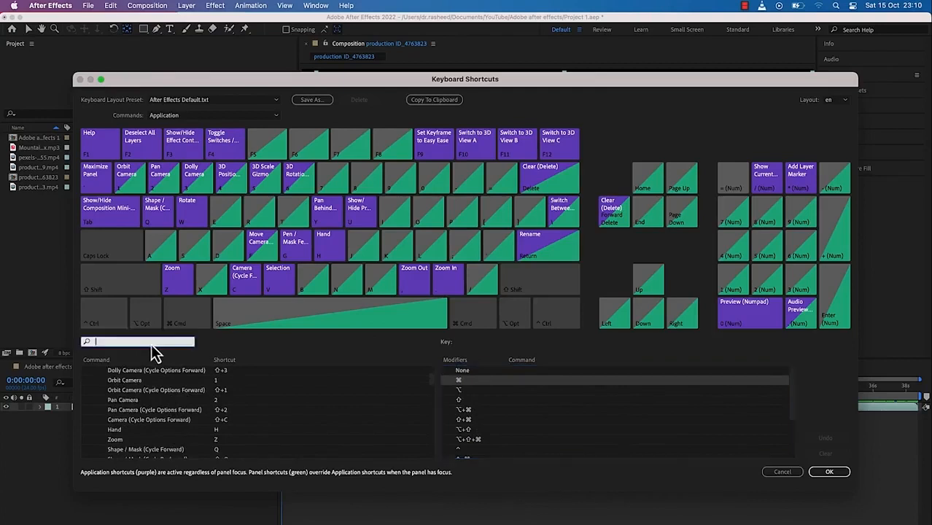
text(delete)
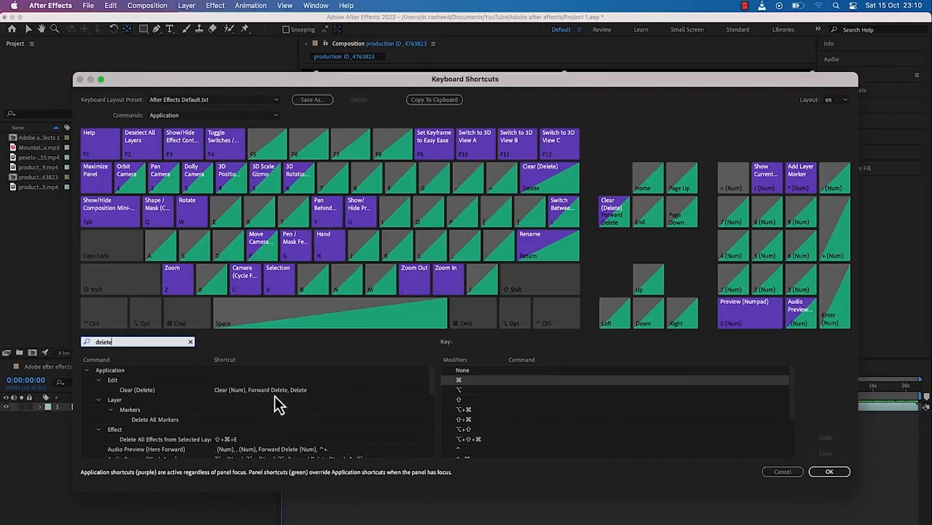
Replace the Delete key with D as a shortcut for the Clear (Delete) command, and save the shortcut changes
click(334, 395)
click(347, 394)
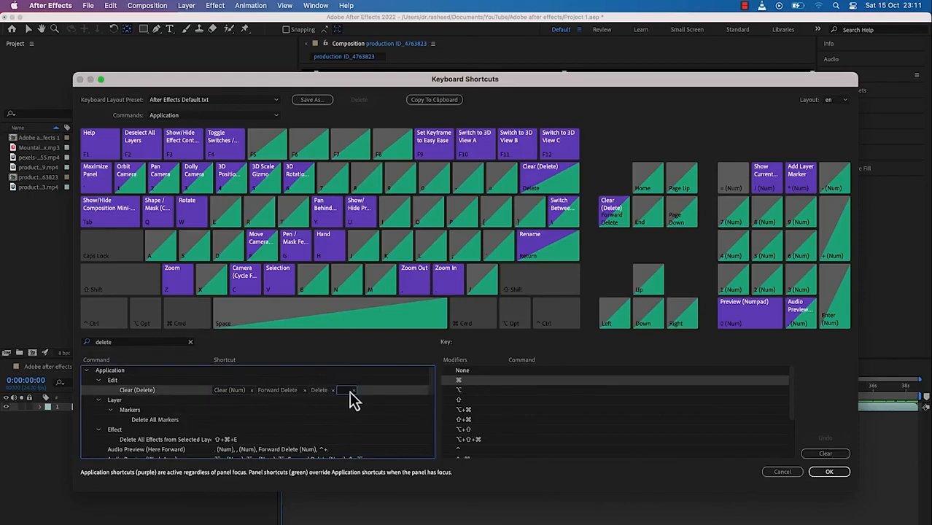
click(331, 390)
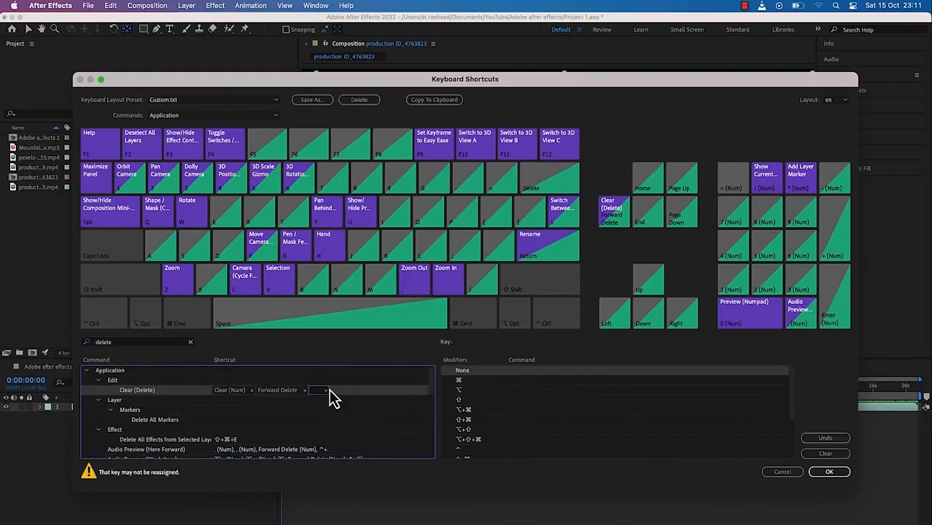
key(d)
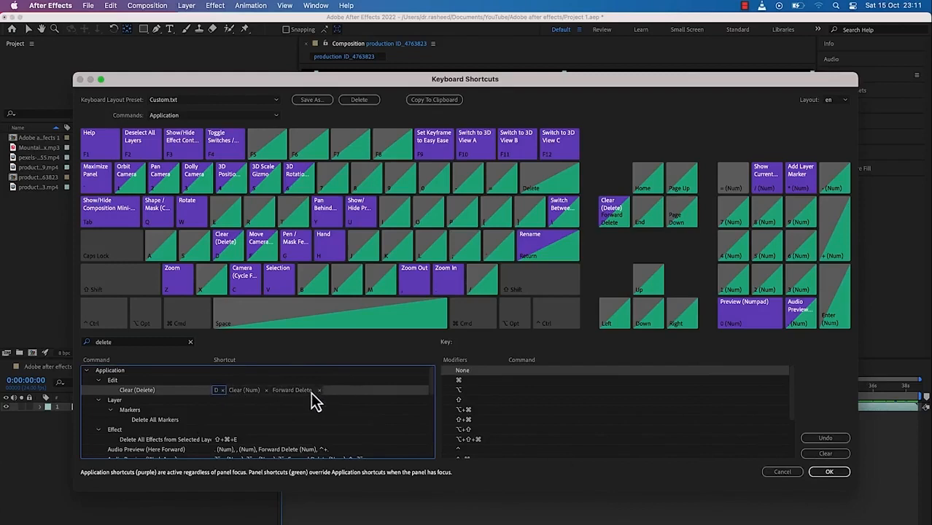
click(829, 473)
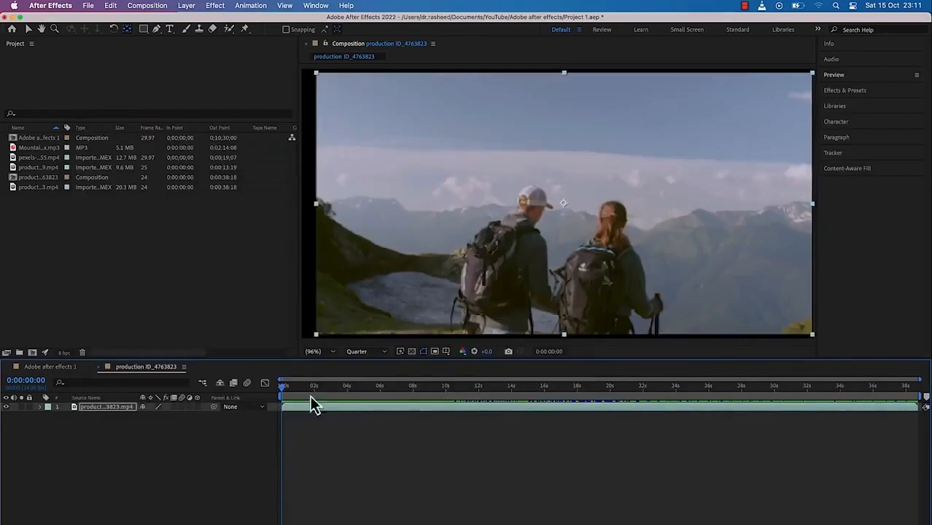
Test the shortcut by deleting the production layer twice, undoing each deletion
click(28, 29)
double_click(380, 409)
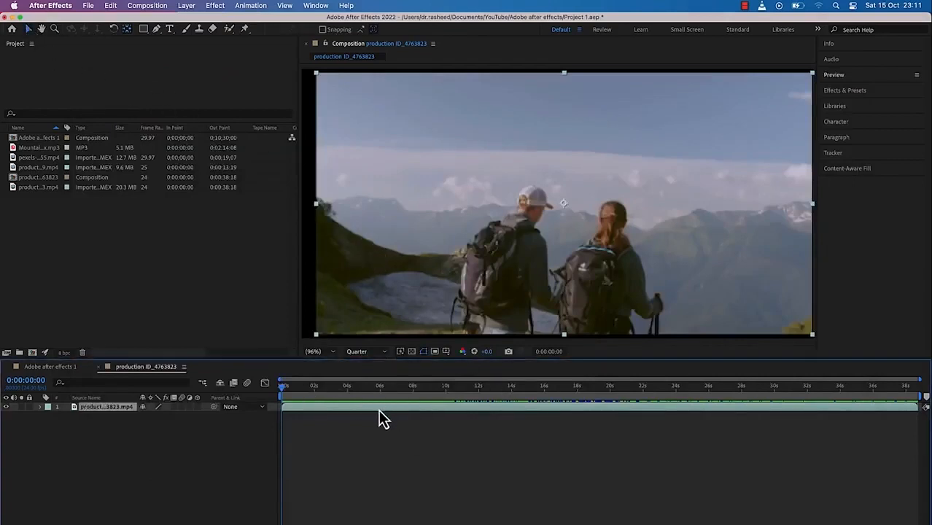
key(Delete)
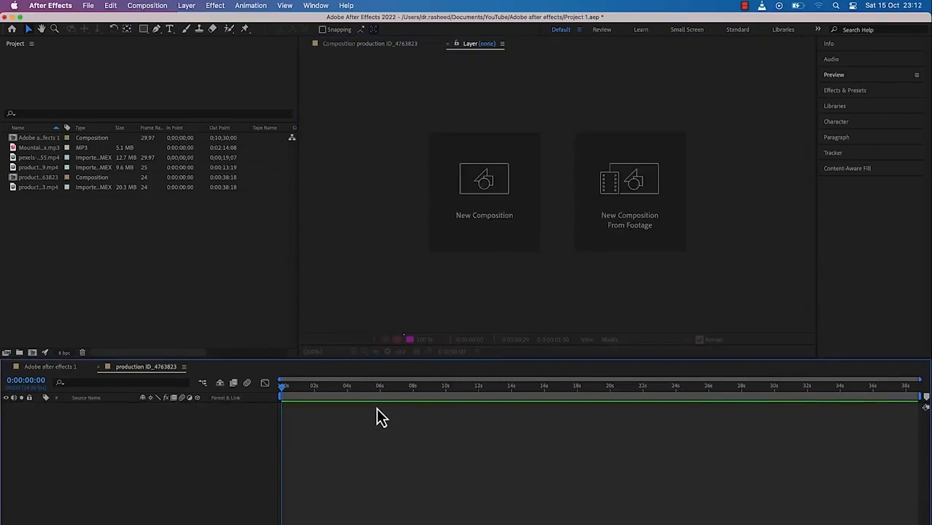
key(super+z)
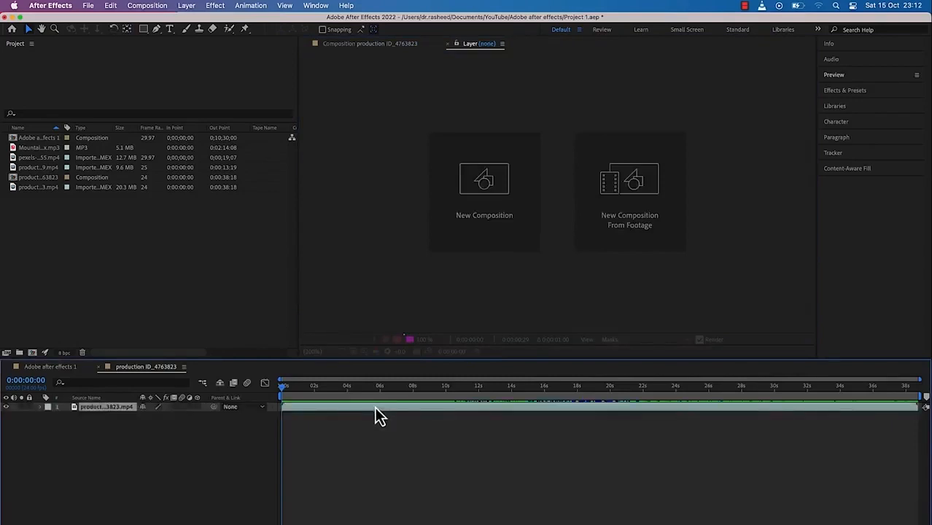
key(Delete)
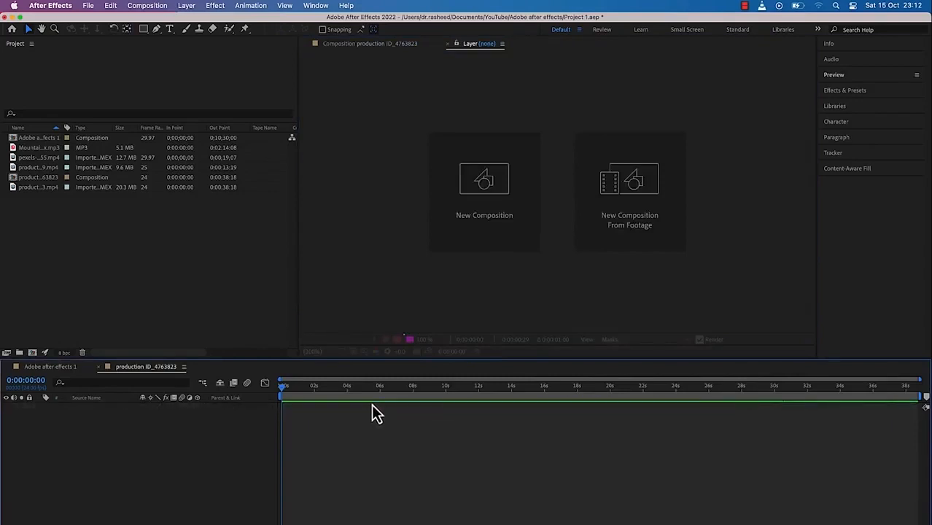
key(super+z)
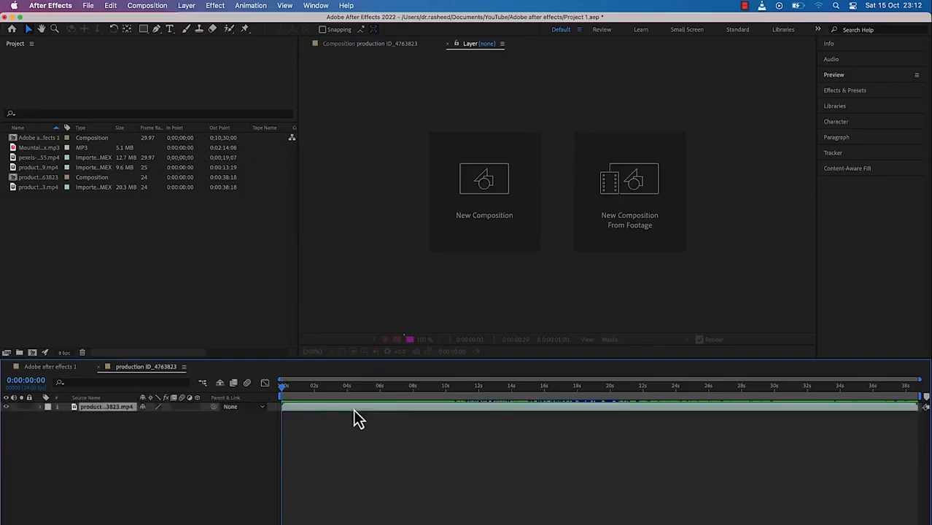
Move the playhead to 0:00:00:14 and look over the production layer's Transform properties, collapsing them again
drag(283, 389, 290, 391)
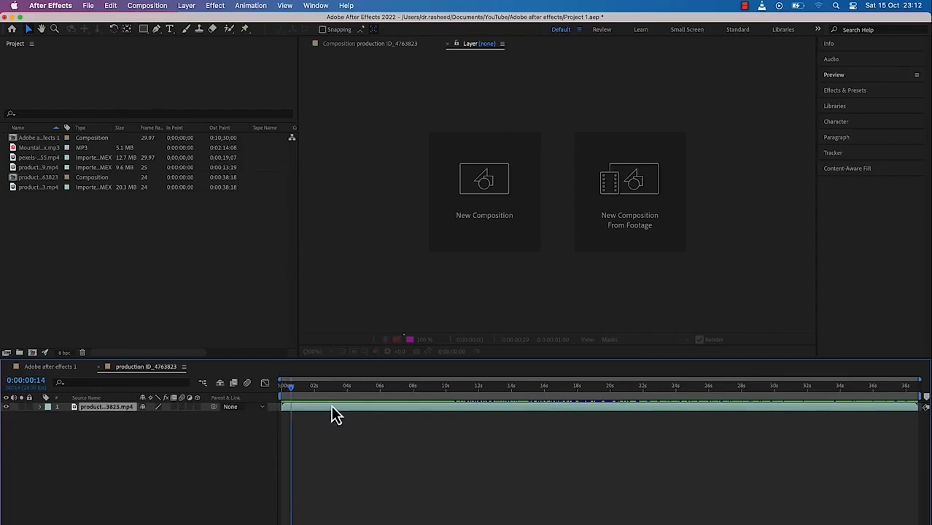
click(40, 409)
click(49, 416)
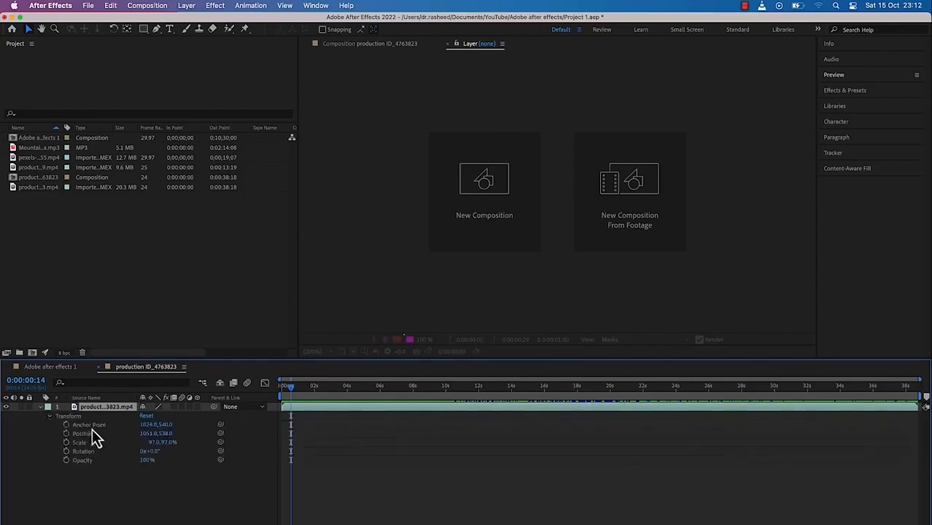
click(49, 416)
click(41, 408)
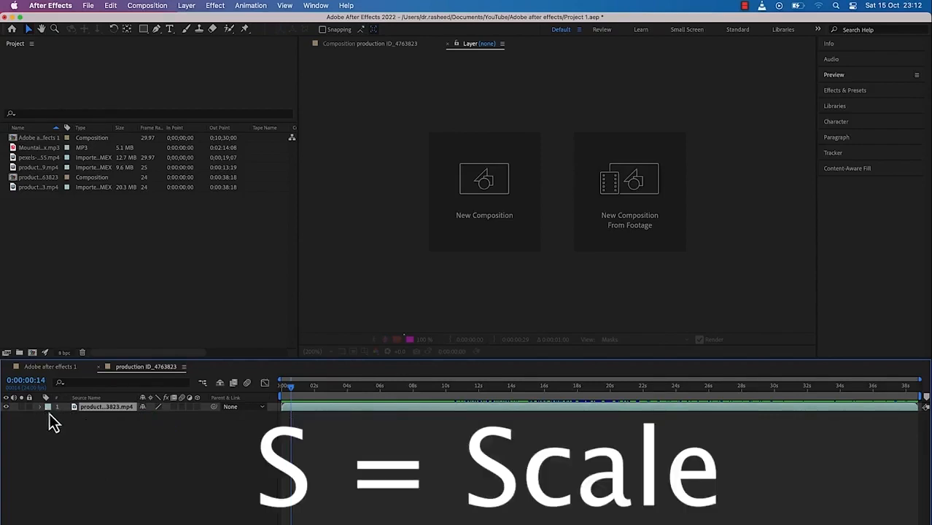
Show the production layer's Scale, Opacity, Rotation and Anchor Point properties one at a time, ending on Scale
key(s)
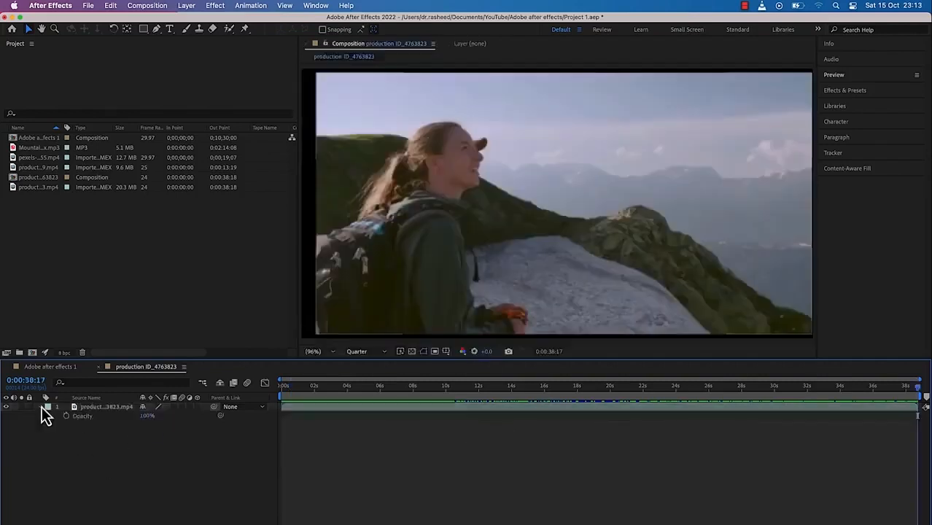
click(41, 406)
key(t)
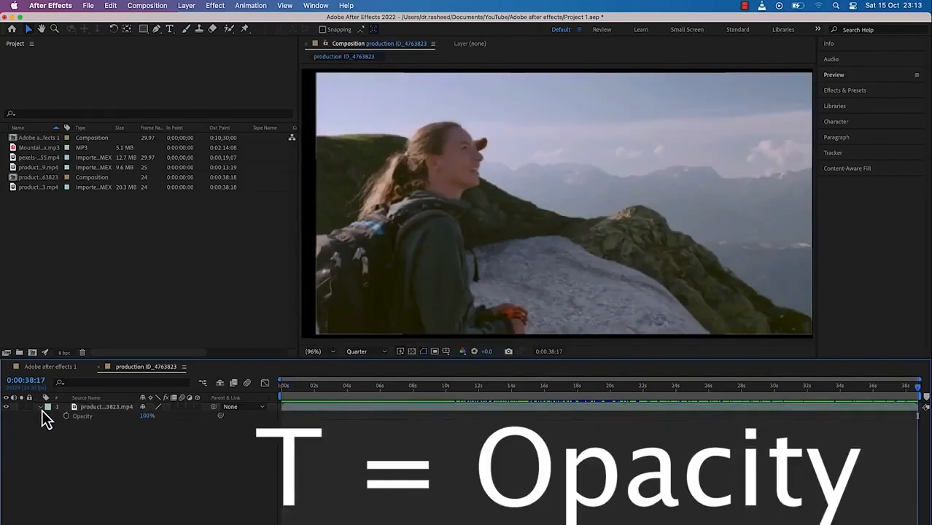
key(r)
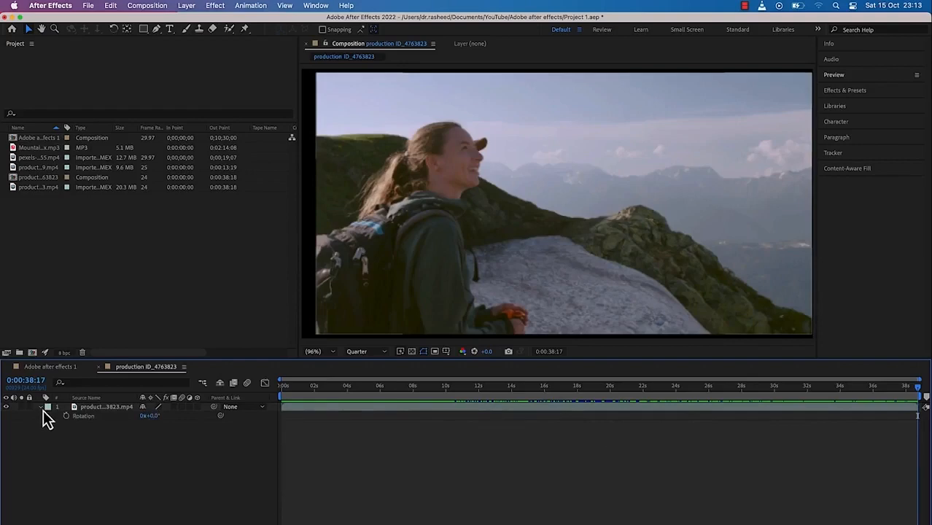
key(a)
key(s)
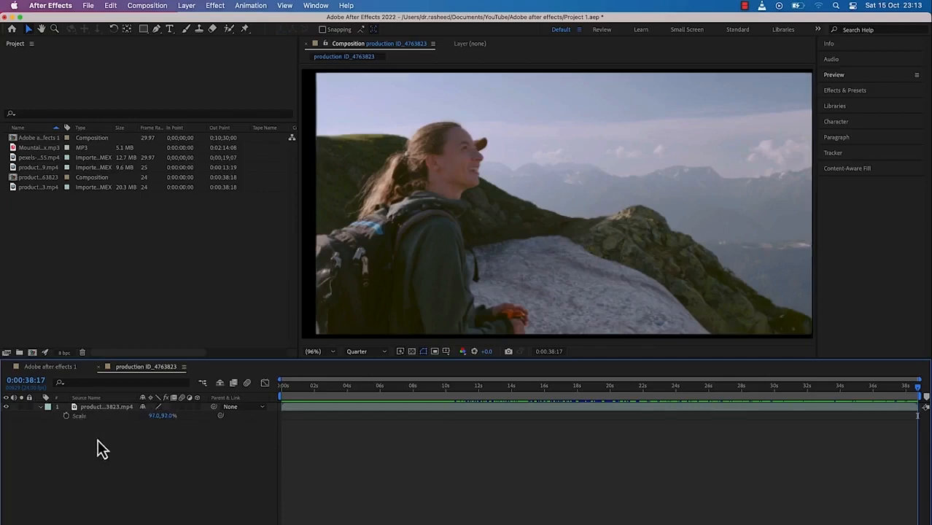
Cycle through the layer's individual properties, and display Anchor Point, Opacity and Rotation together
key(t)
key(r)
key(a)
key(shift+t)
key(shift+r)
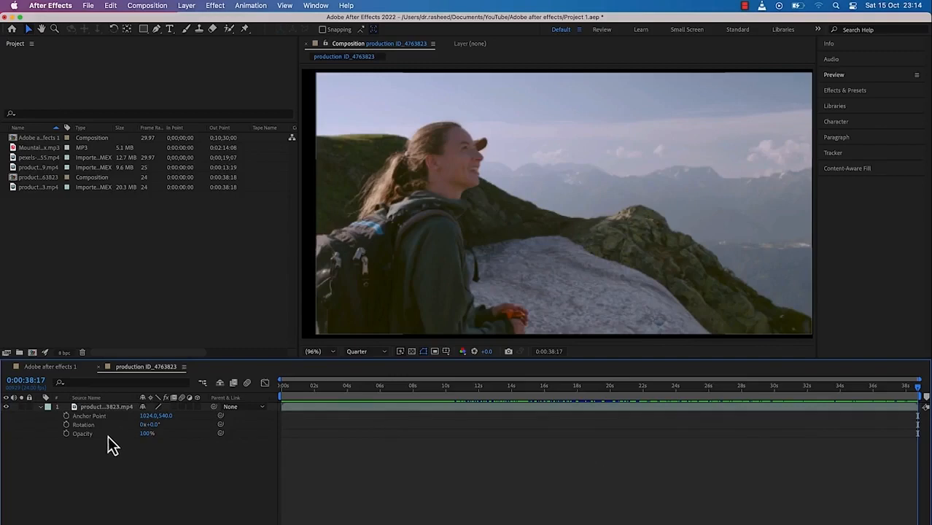
Show only the production layer's Scale property and set a Scale keyframe at 0:00:38:17
key(u)
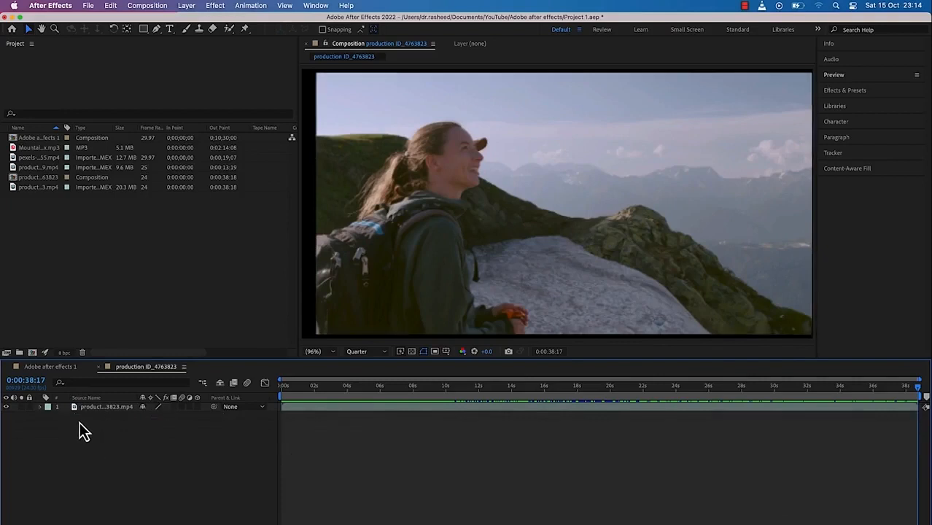
key(s)
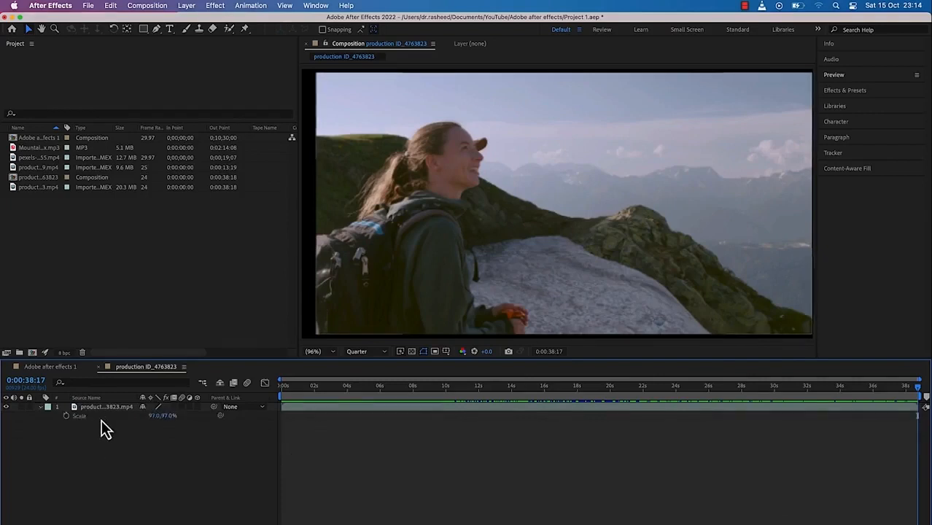
key(s)
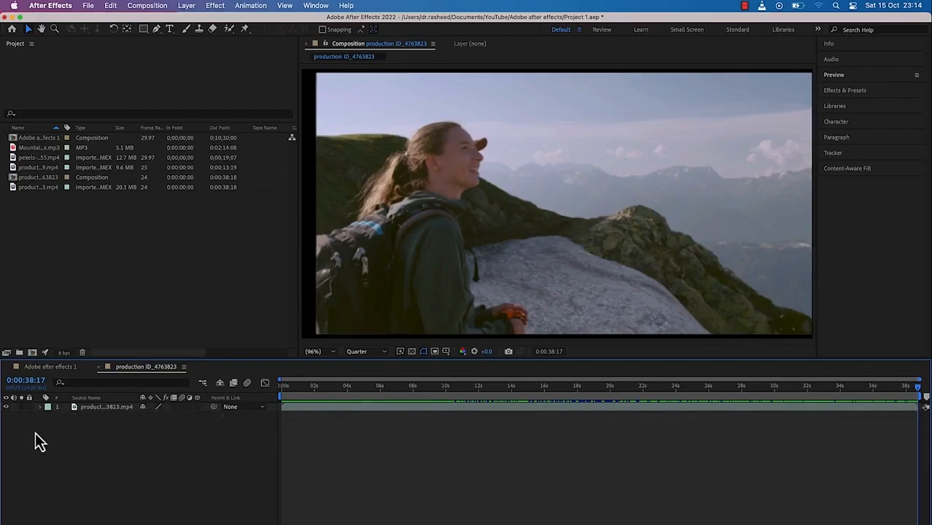
key(s)
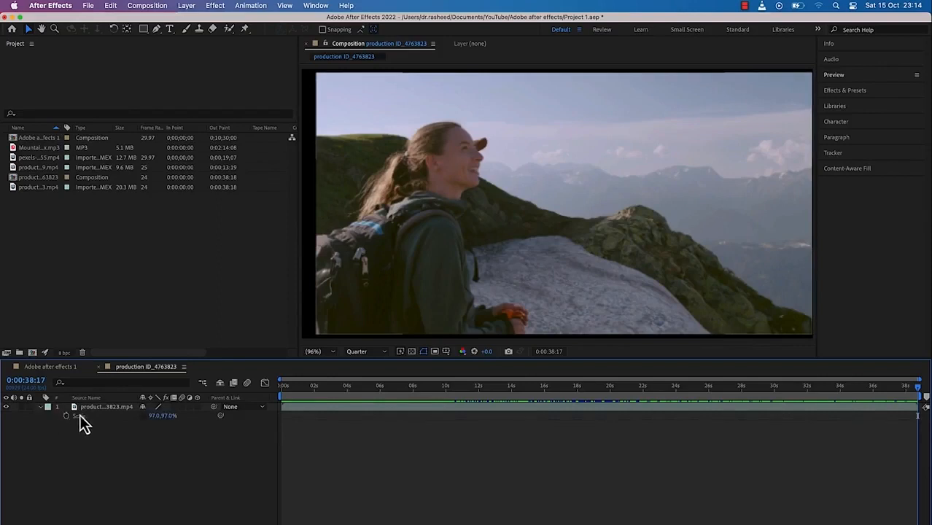
click(77, 416)
click(66, 415)
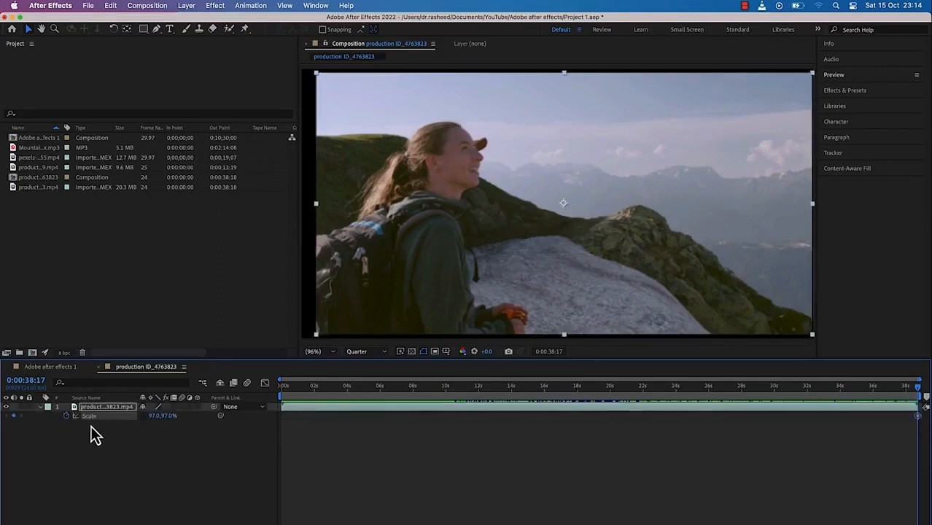
Add Rotation and Opacity to the displayed properties, and reduce the display to the keyframed Scale property
key(shift+r)
key(shift+t)
key(u)
key(s)
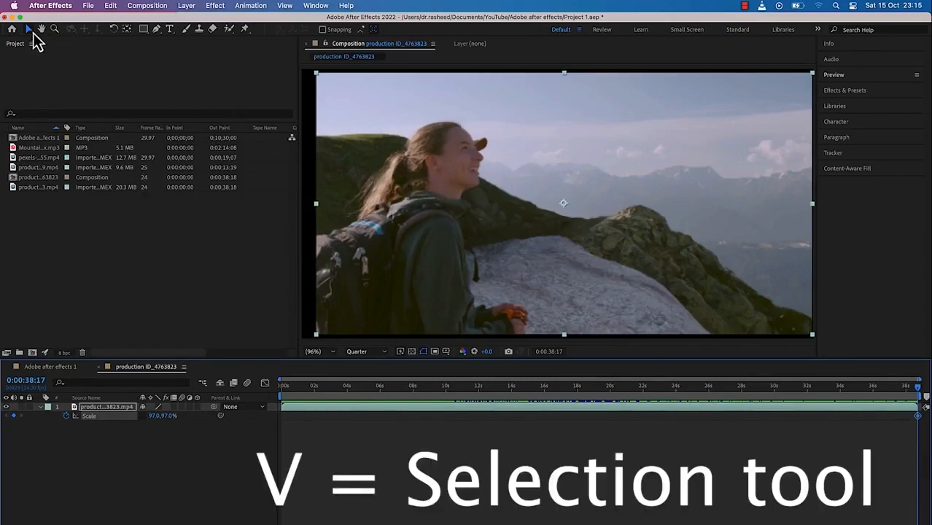
Add a text layer reading "Welcome to my channel" over the hiker's head in the composition
click(169, 29)
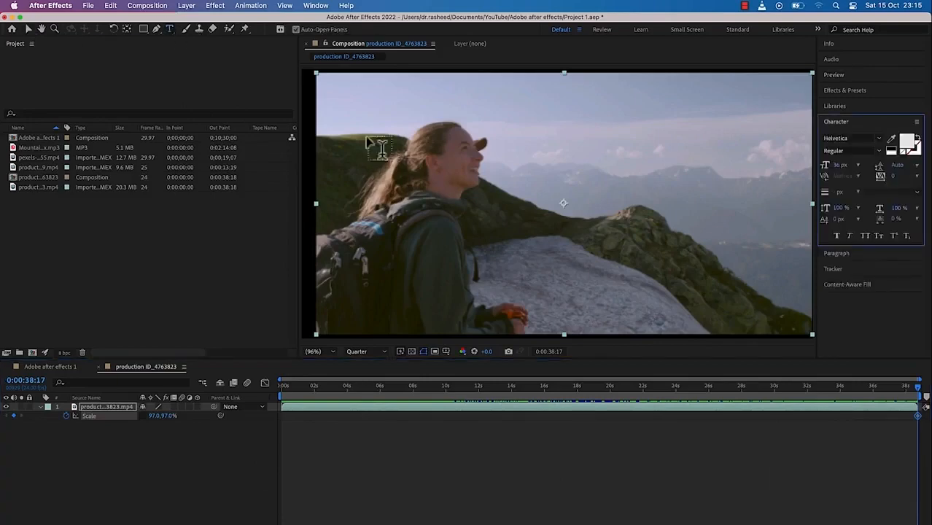
click(381, 140)
text(Welcome to)
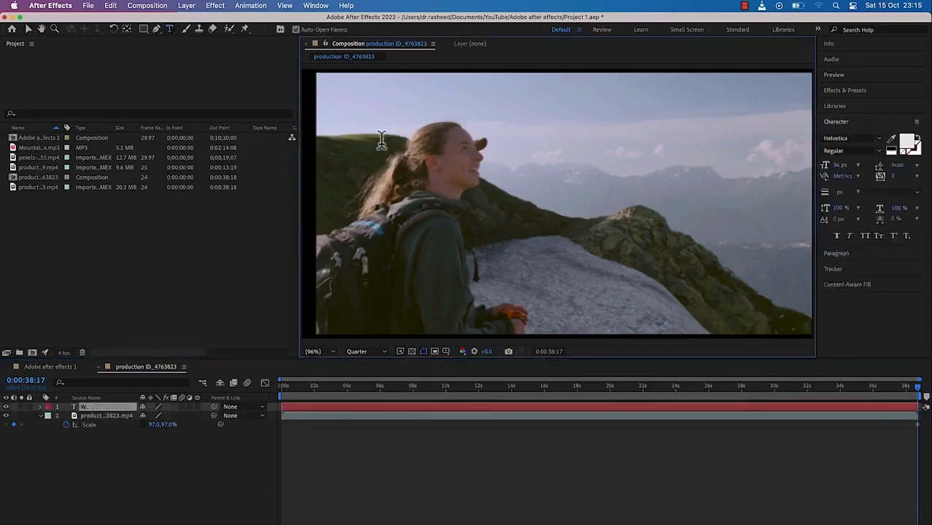
text( my channel)
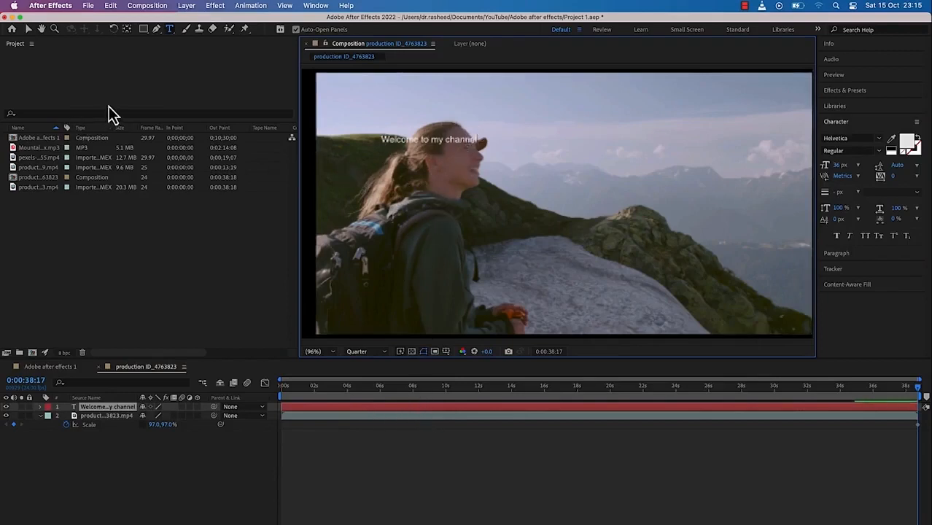
Move the text slightly to the right, append "vvv" to it, and switch to the Selection tool
text(v)
mouse_move(436, 187)
mouse_down()
mouse_move(384, 192)
mouse_move(461, 187)
mouse_move(482, 173)
mouse_move(474, 202)
mouse_move(448, 186)
mouse_up()
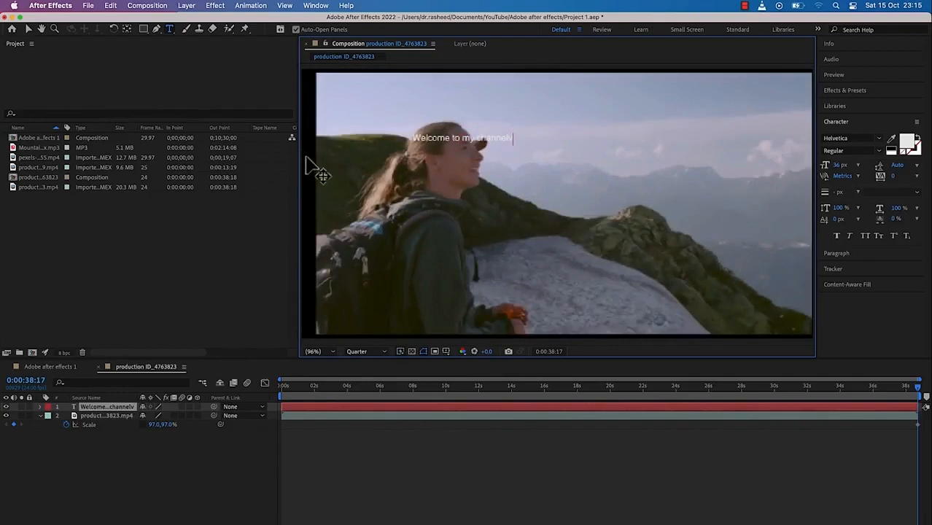
text(vv)
click(202, 111)
key(v)
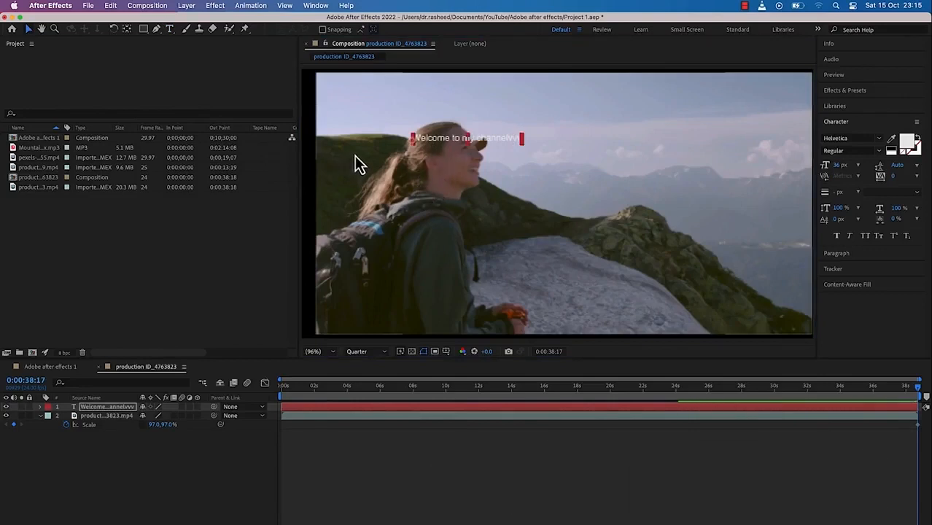
Add a second text layer reading "Welcome to my channel gvgg" below the first, and return to the Selection tool
key(super+t)
click(390, 193)
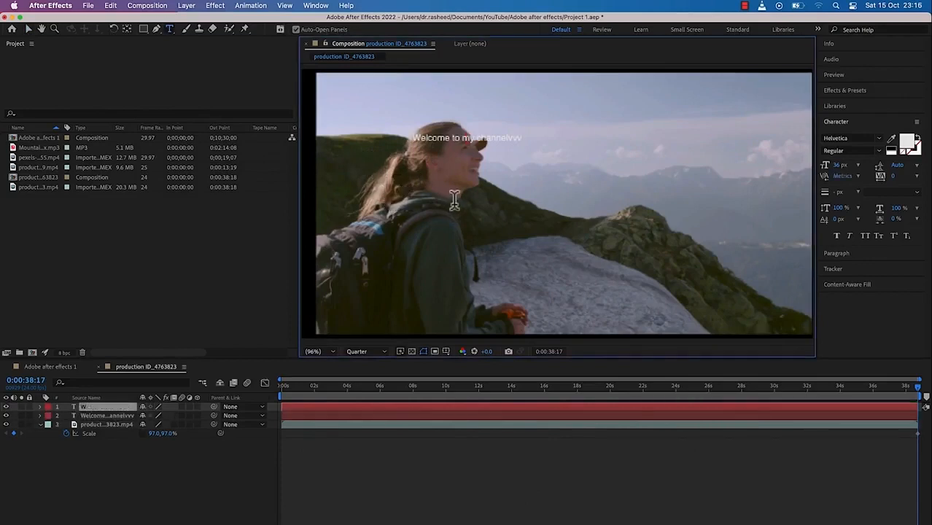
text(Welcome to my channel)
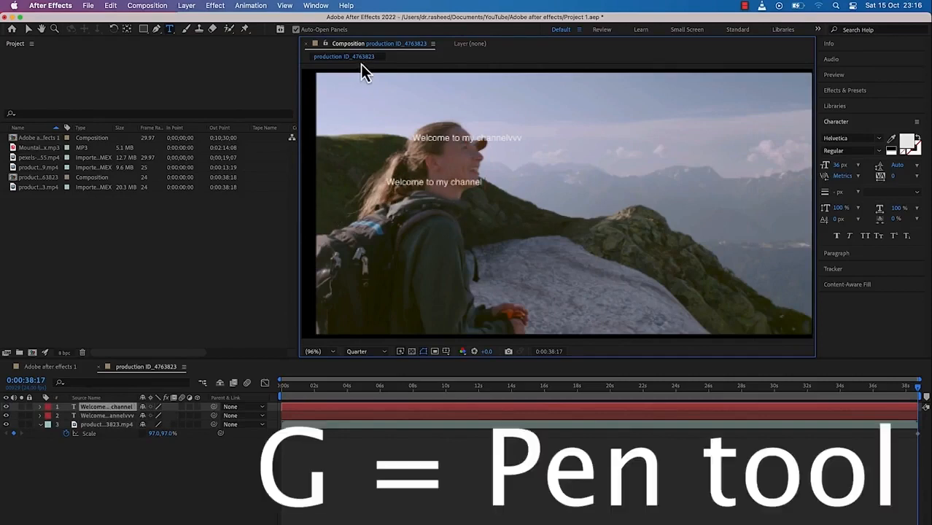
text(gvgg)
click(30, 31)
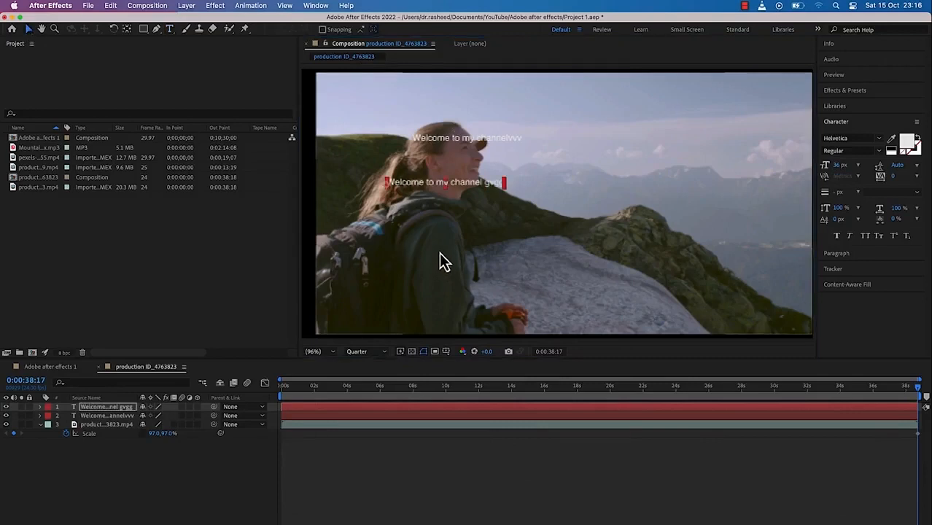
Draw a closed seven-point mask on the second text layer over the rocks with the Pen tool, and select the whole path
key(g)
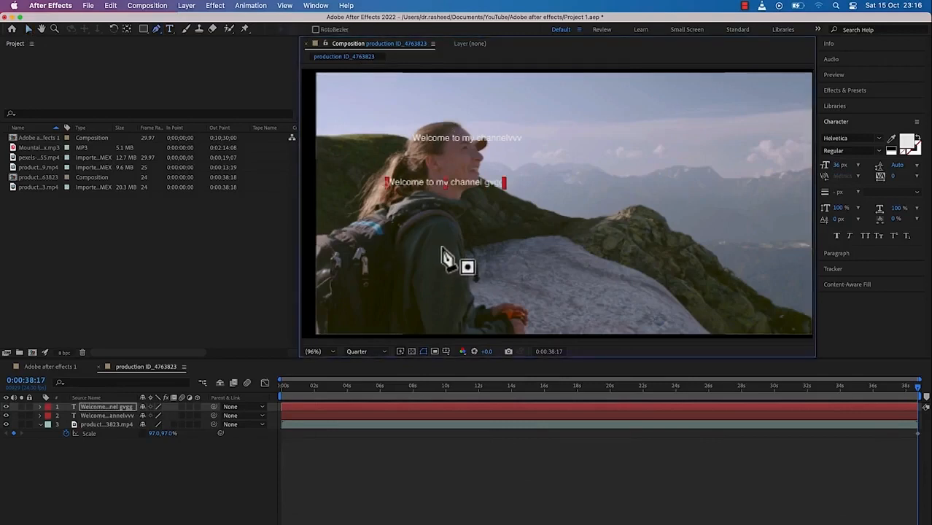
click(436, 246)
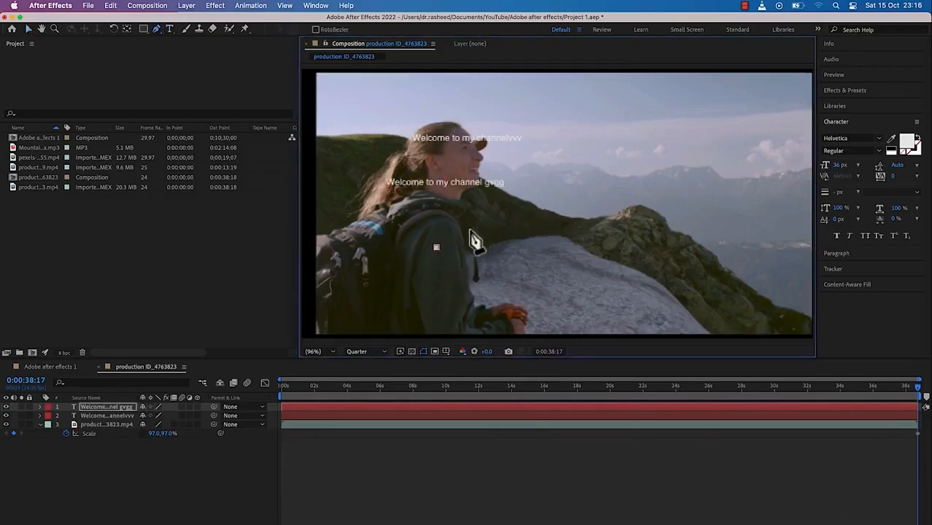
click(523, 201)
click(581, 193)
click(638, 224)
click(623, 260)
click(515, 304)
click(450, 282)
click(436, 246)
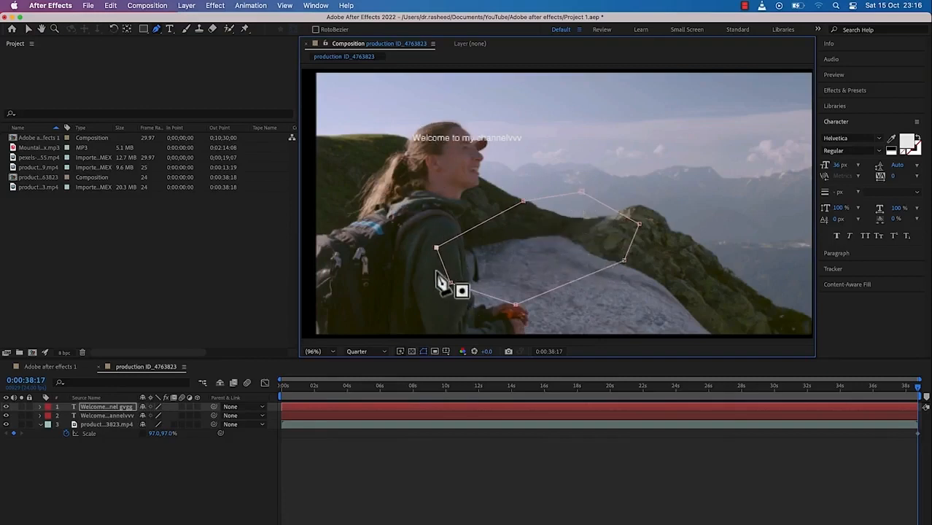
key(v)
double_click(437, 249)
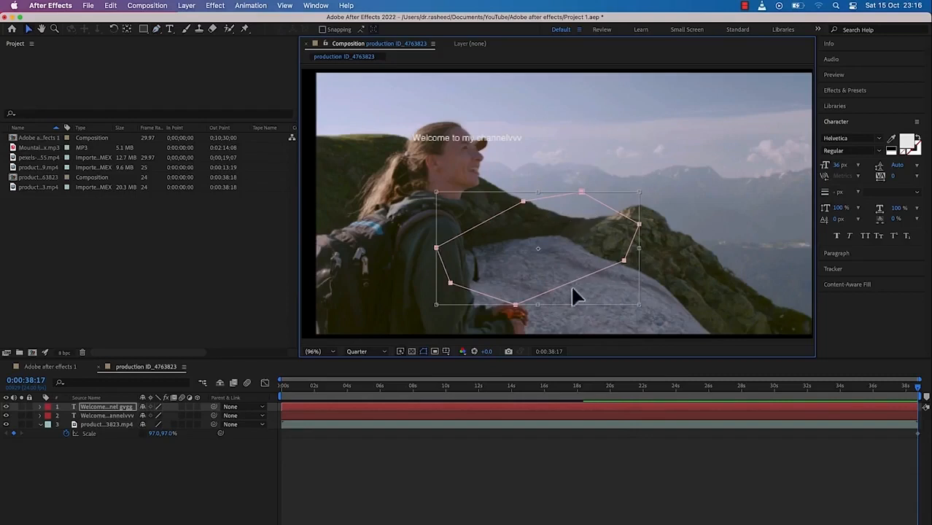
Draw two elliptical masks on the second text layer, one over the sky beside the text and one above it
key(q)
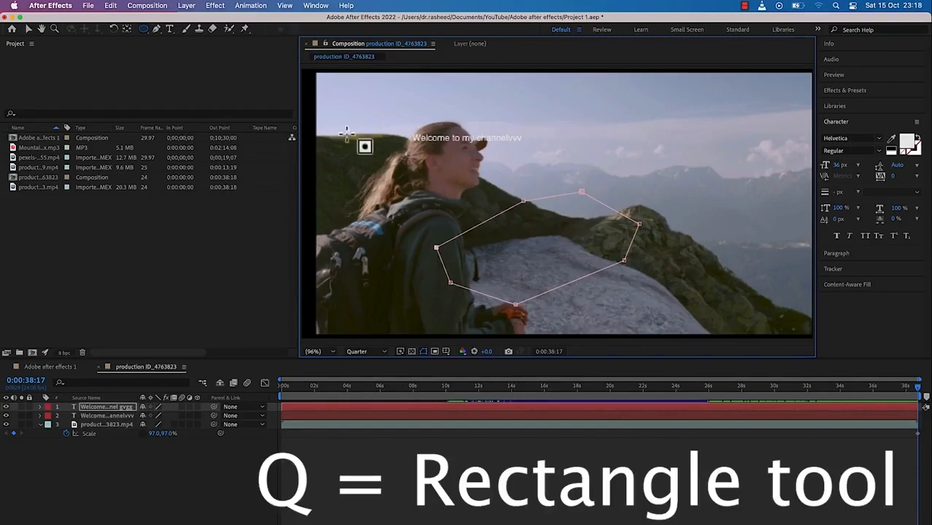
click(611, 120)
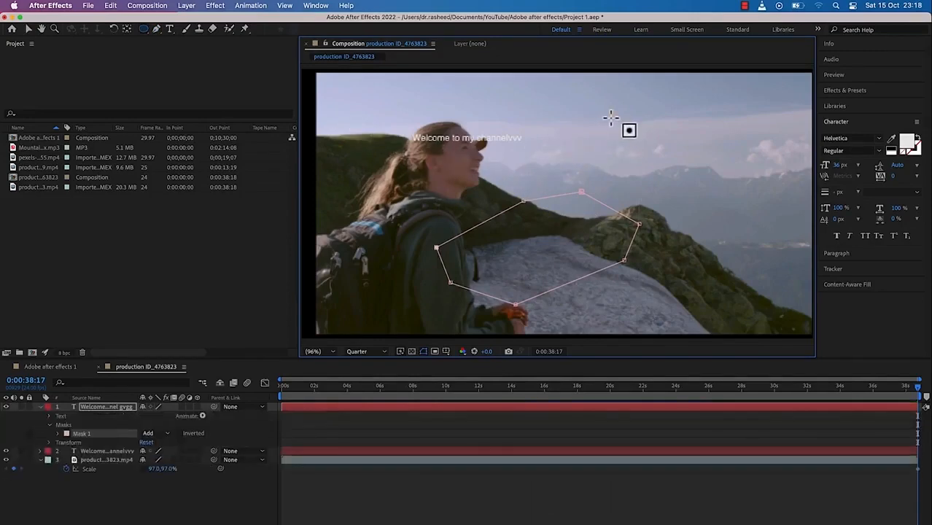
drag(633, 132, 717, 176)
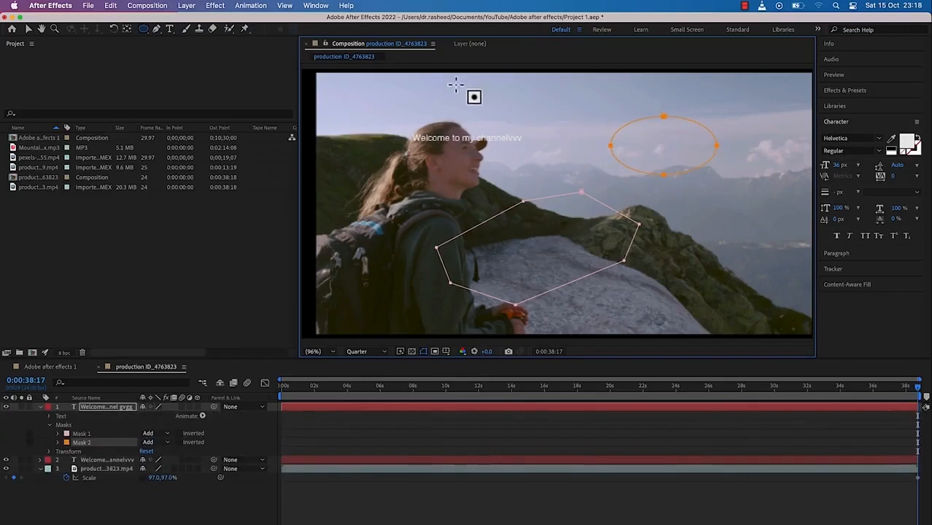
drag(453, 83, 600, 130)
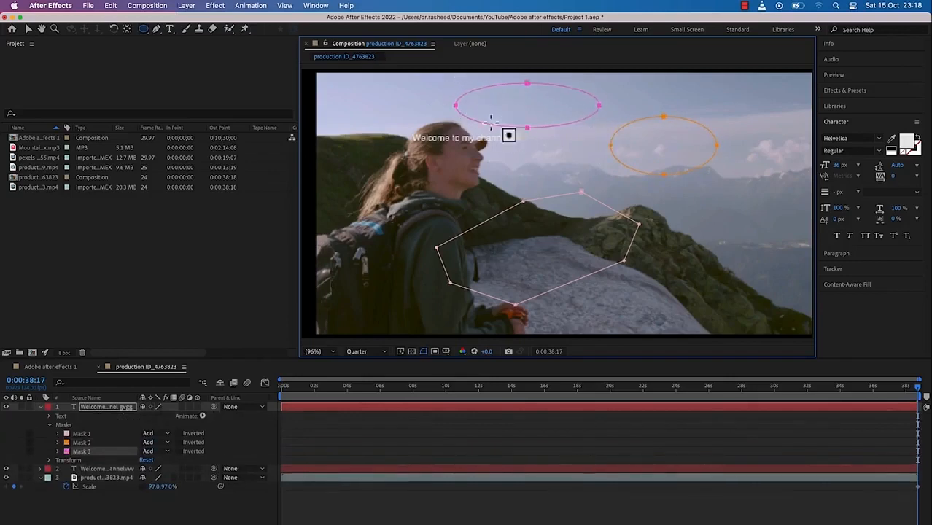
Draw two star masks with the Star Tool, one over the hillside behind the hiker and one over the distant slope
click(144, 31)
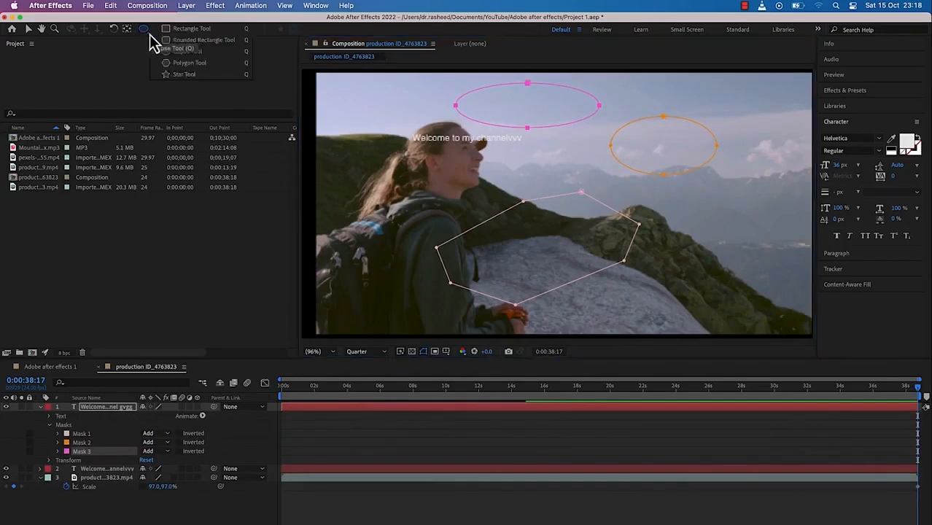
click(202, 75)
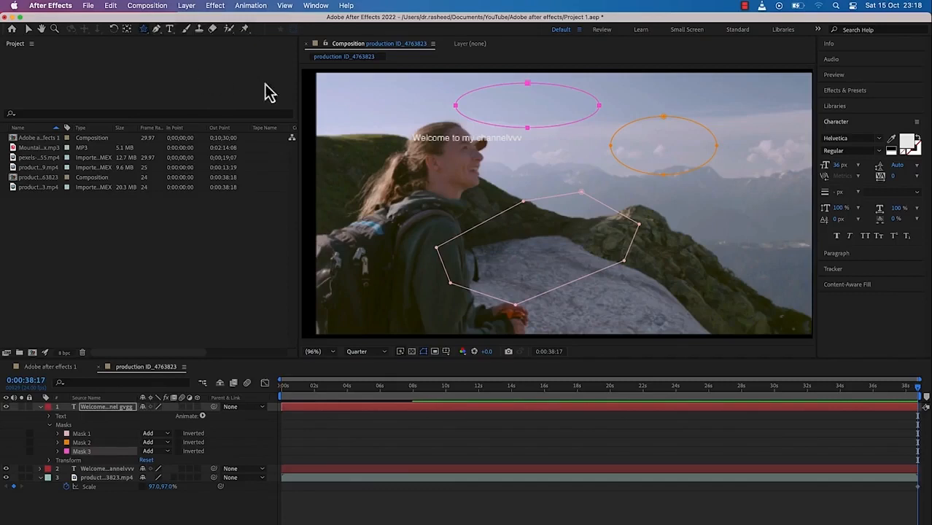
drag(347, 164, 398, 173)
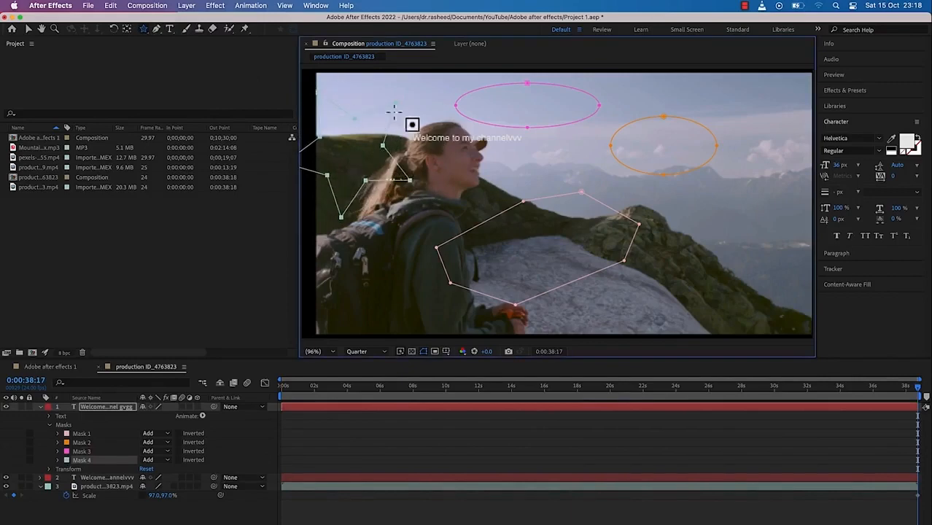
drag(696, 241, 751, 268)
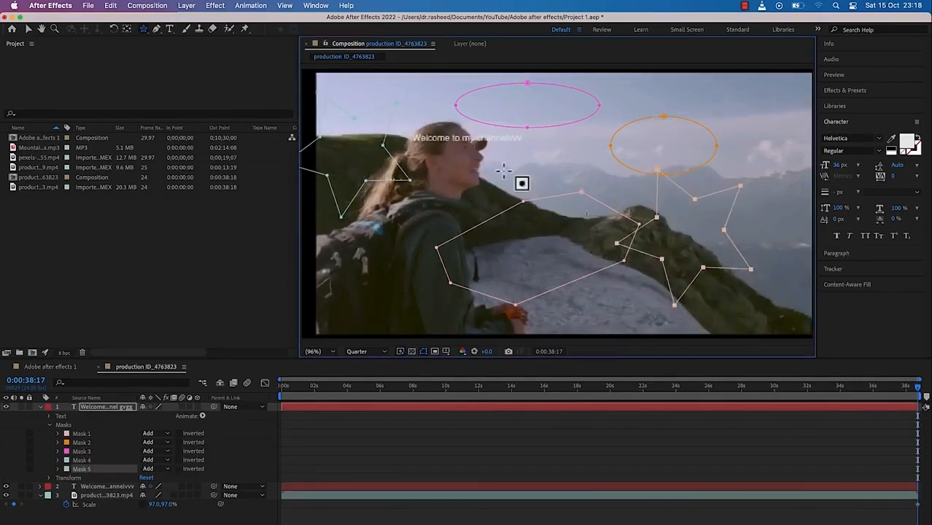
Draw two polygon masks on the second text layer with the Polygon Tool, one over the backpack and one around the hiker's face
click(144, 32)
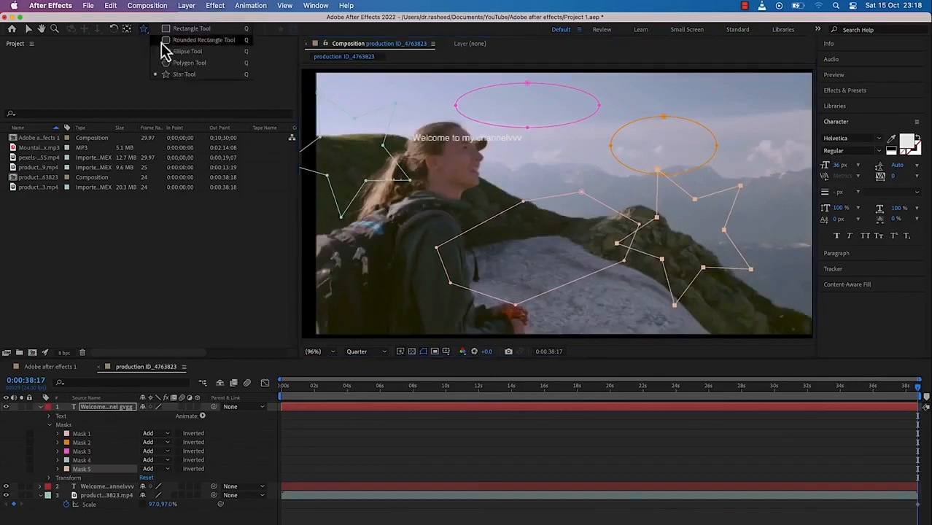
click(186, 52)
drag(374, 278, 437, 295)
drag(468, 180, 507, 189)
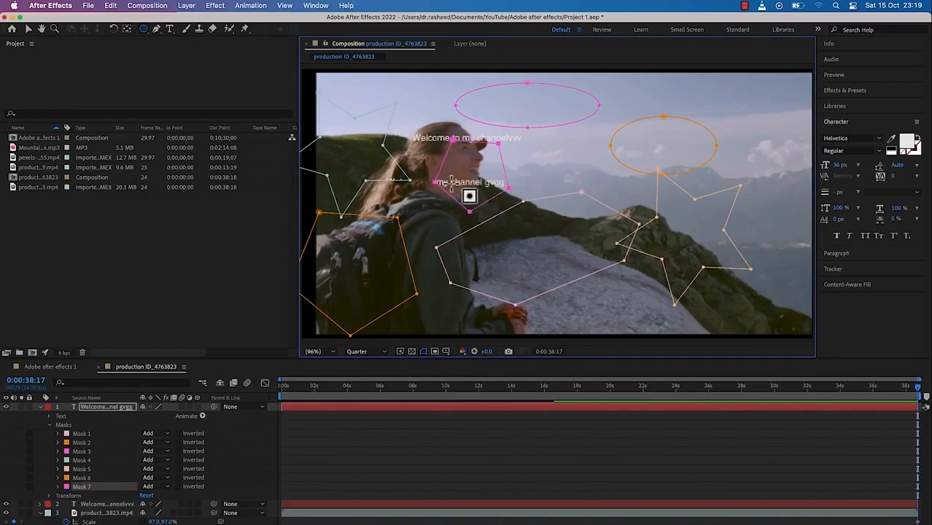
drag(451, 182, 365, 155)
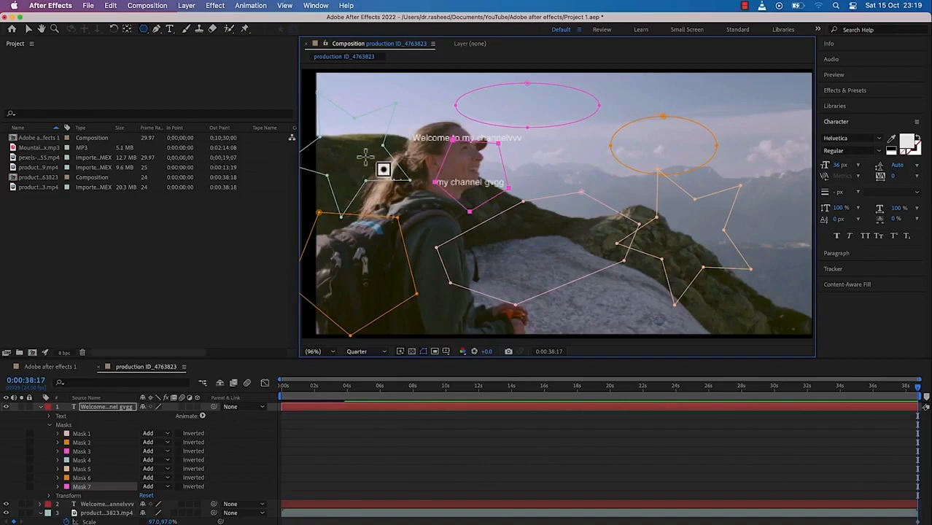
mouse_move(366, 156)
mouse_down()
mouse_move(353, 227)
mouse_move(369, 206)
mouse_move(435, 179)
mouse_move(262, 98)
mouse_move(412, 168)
mouse_up()
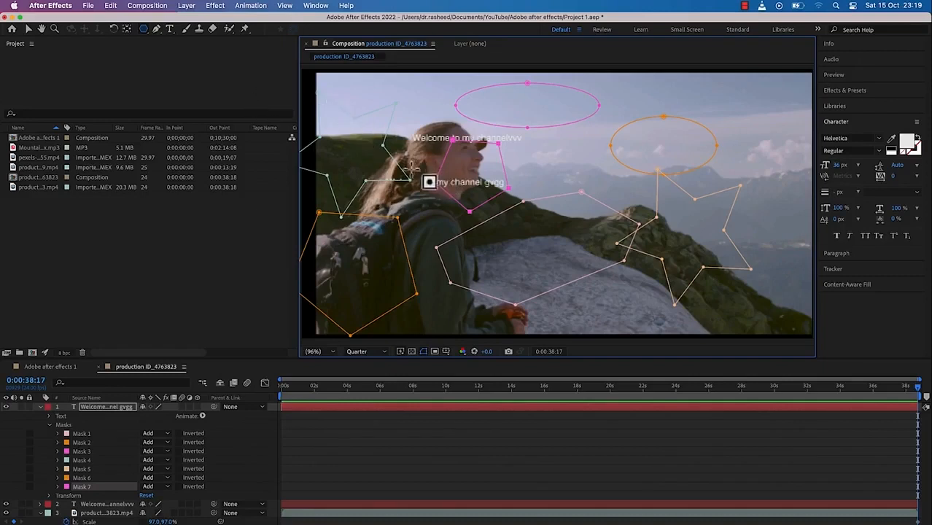
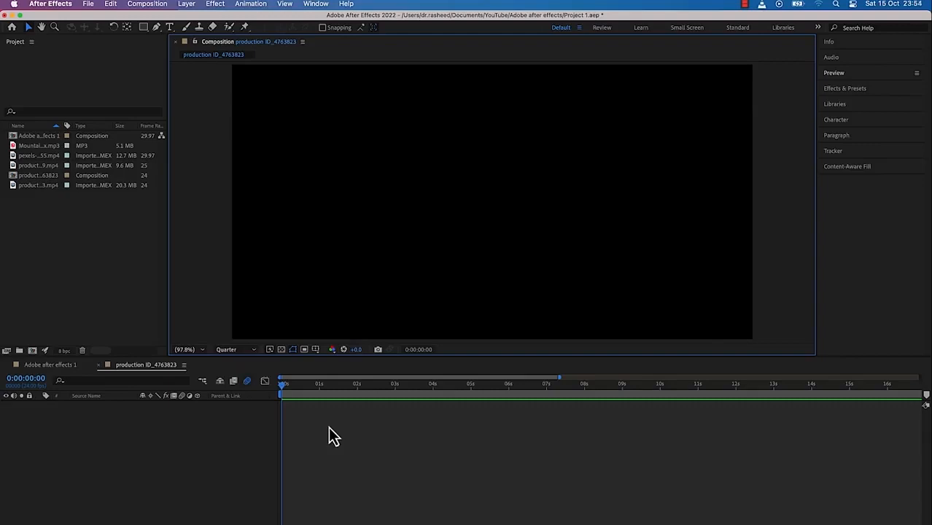
Create a new composition named "Text animation" with a duration of 30 seconds
click(32, 351)
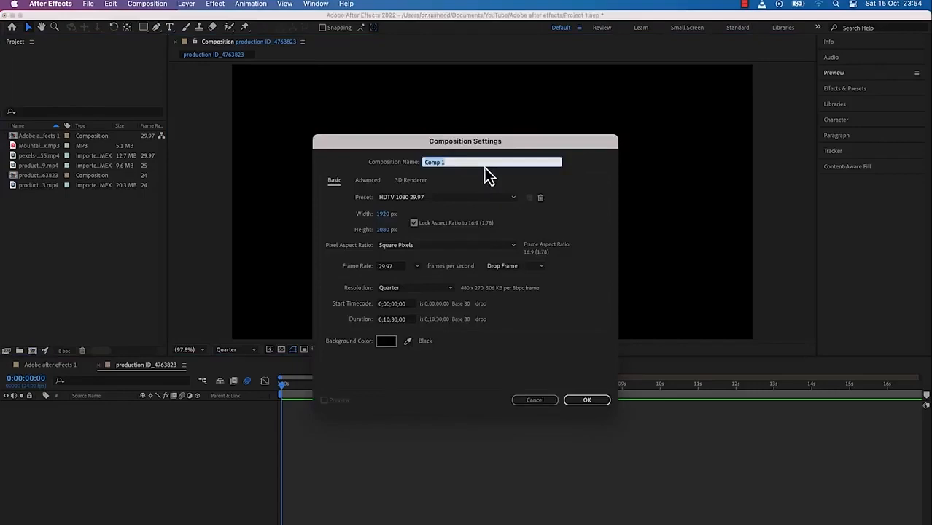
text(Text animation)
click(388, 320)
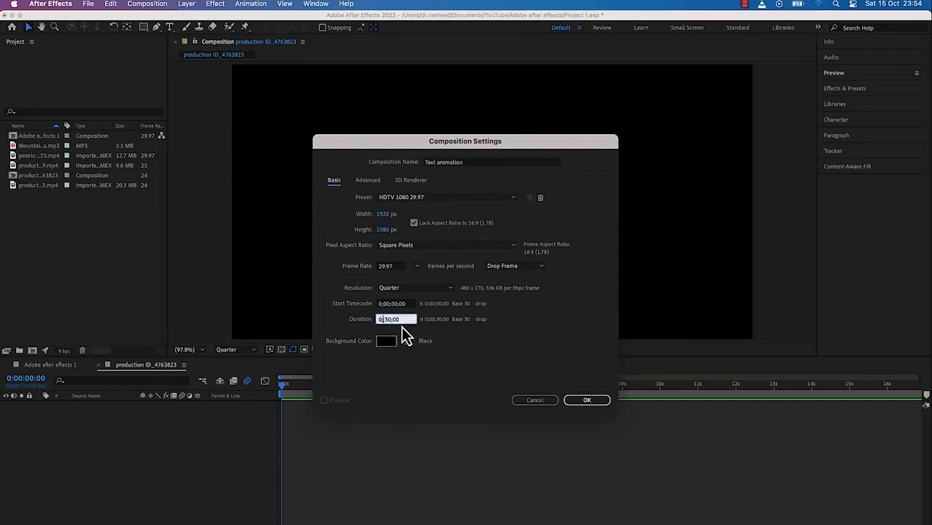
click(385, 319)
click(594, 402)
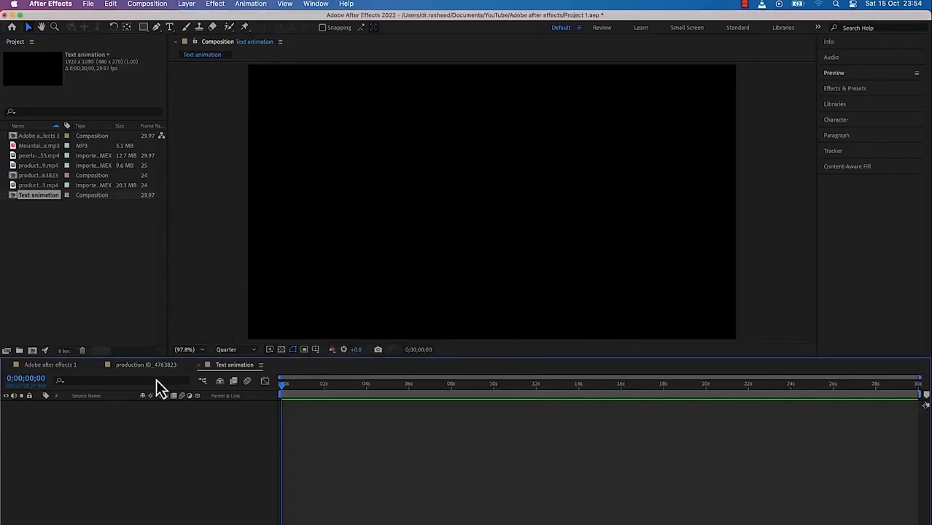
click(155, 5)
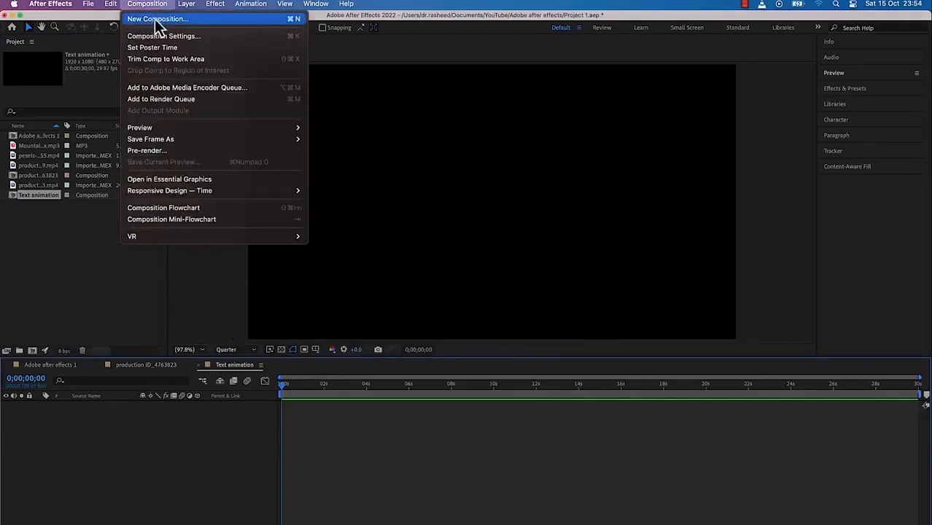
click(387, 8)
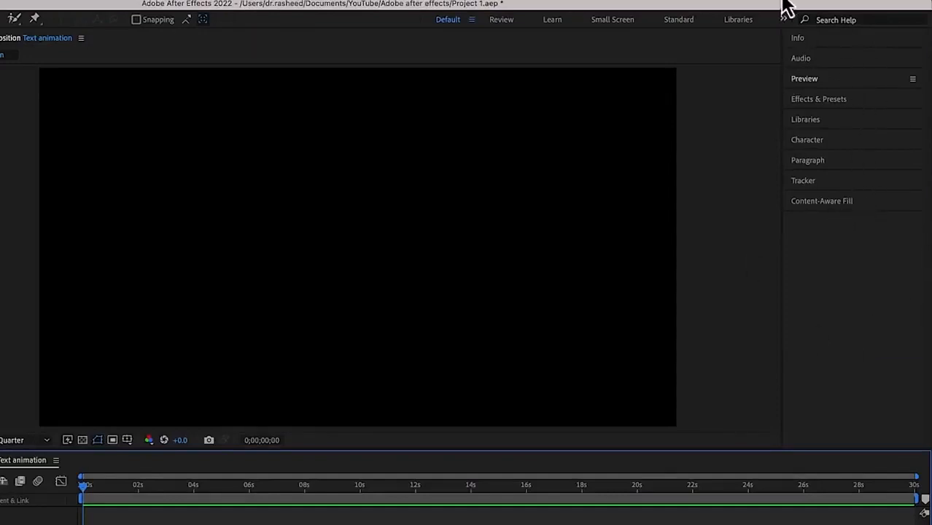
Examine the Info, Audio, Preview, Effects & Presets, Character, Paragraph and Tracker panels, including the preview resolution options
click(809, 44)
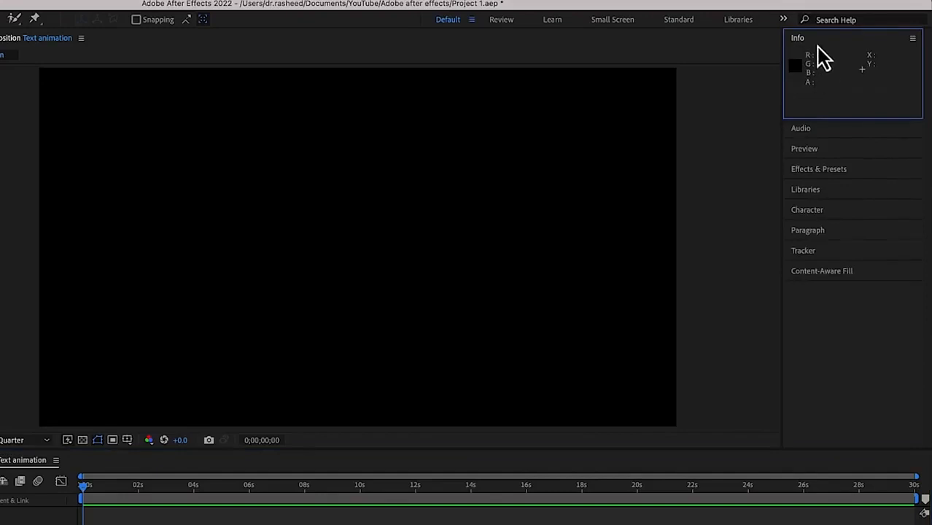
click(834, 132)
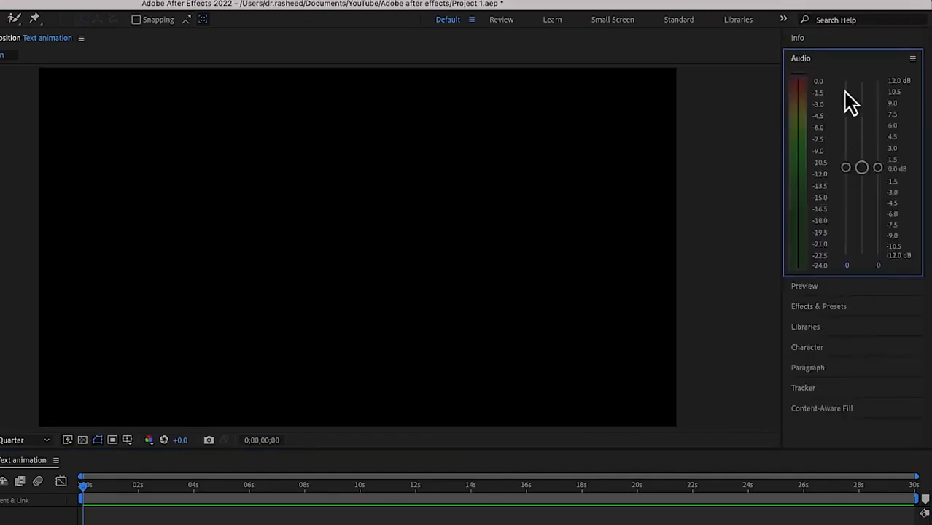
click(836, 290)
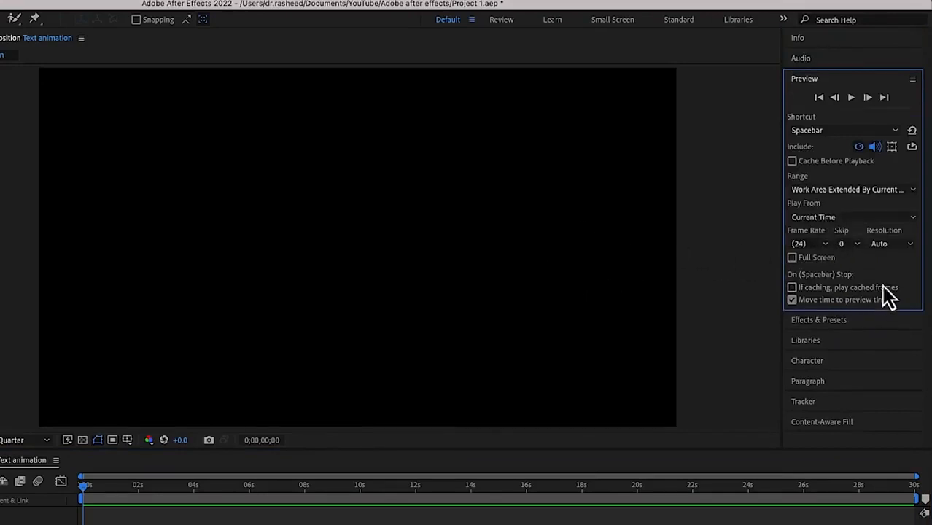
click(908, 248)
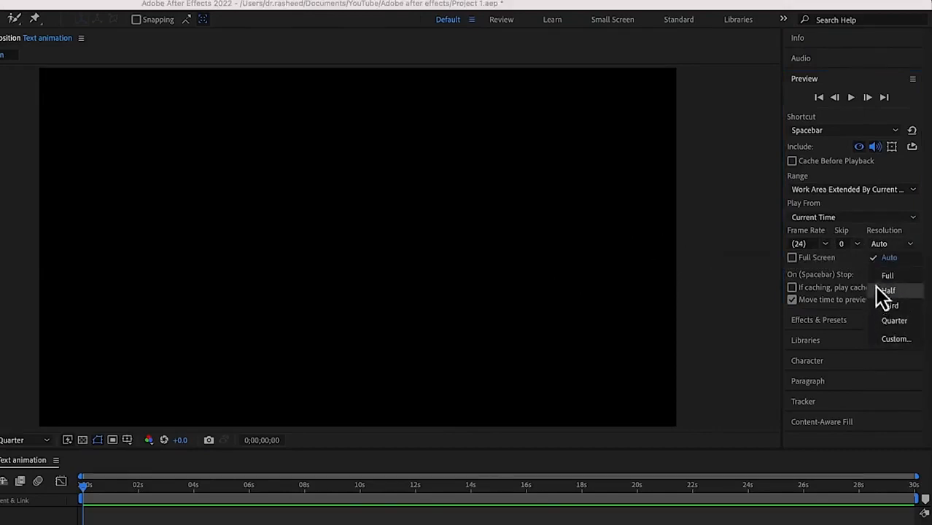
click(828, 79)
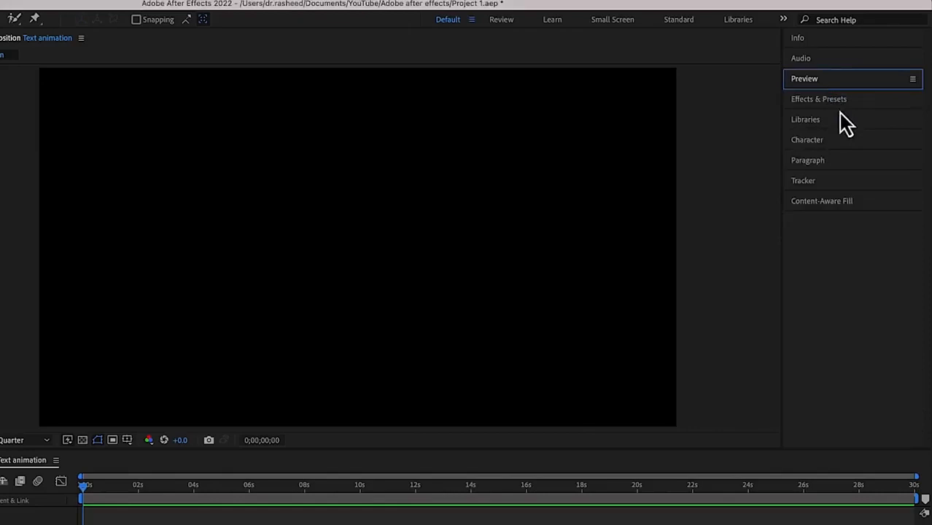
click(843, 108)
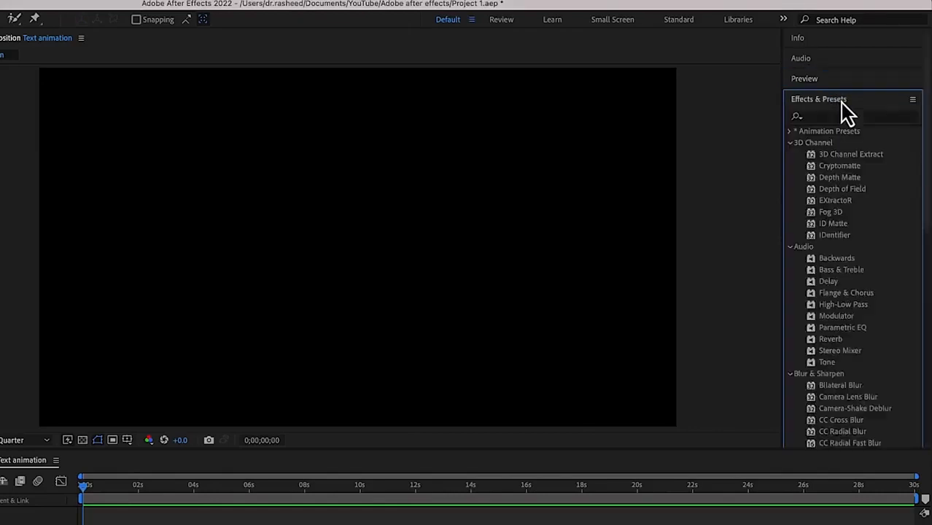
click(841, 100)
click(823, 168)
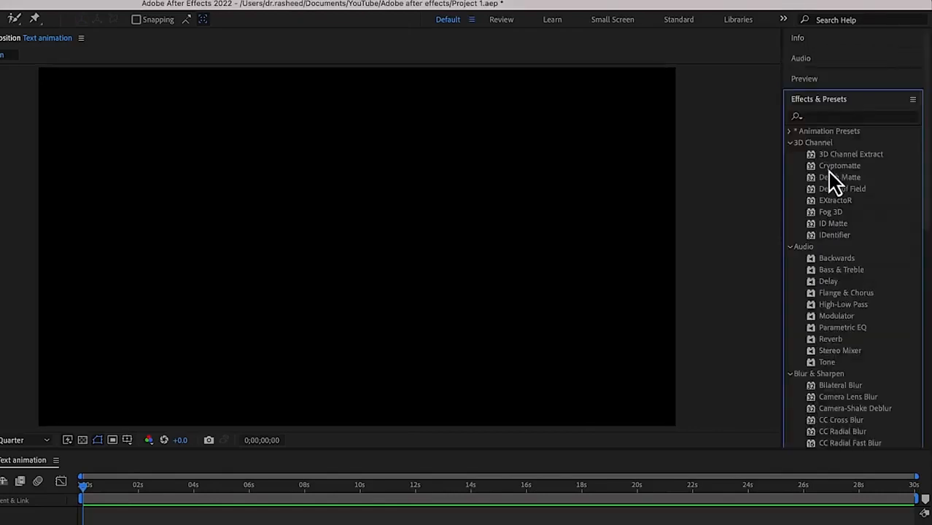
click(816, 104)
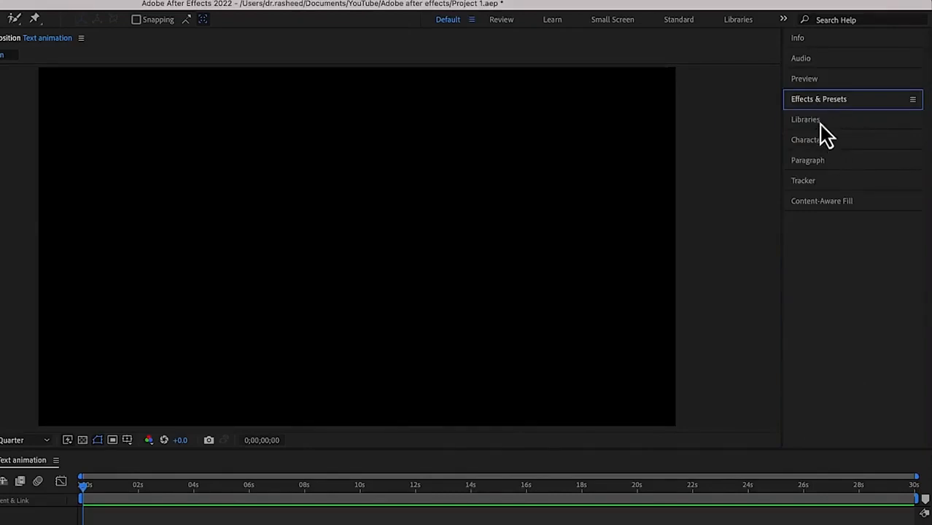
click(817, 143)
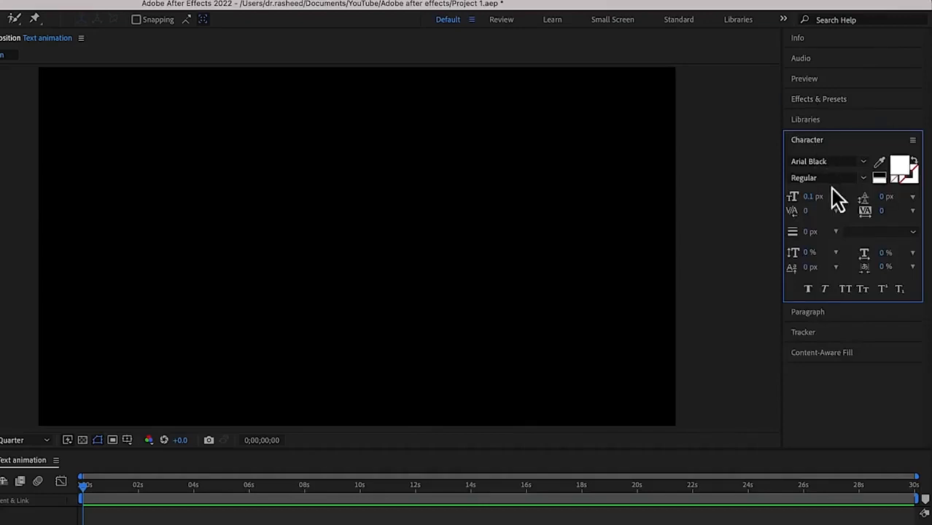
click(812, 143)
click(821, 162)
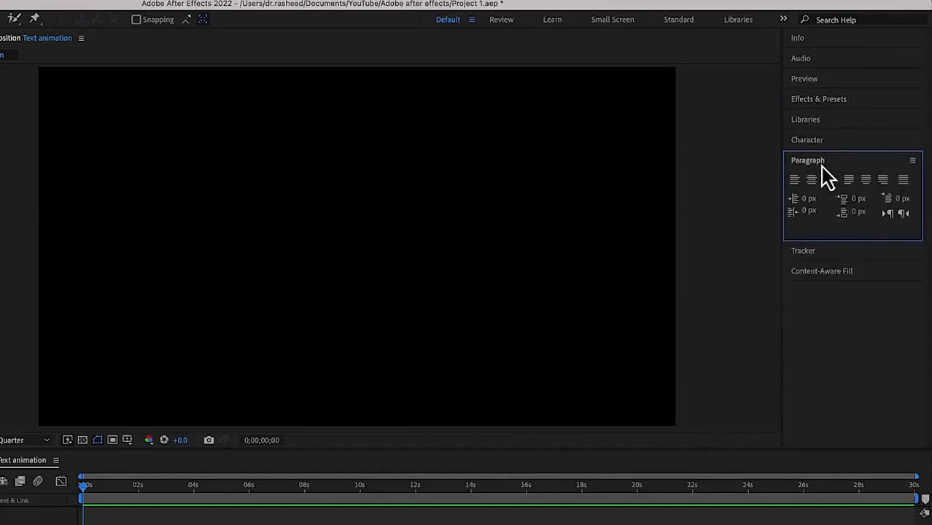
click(829, 251)
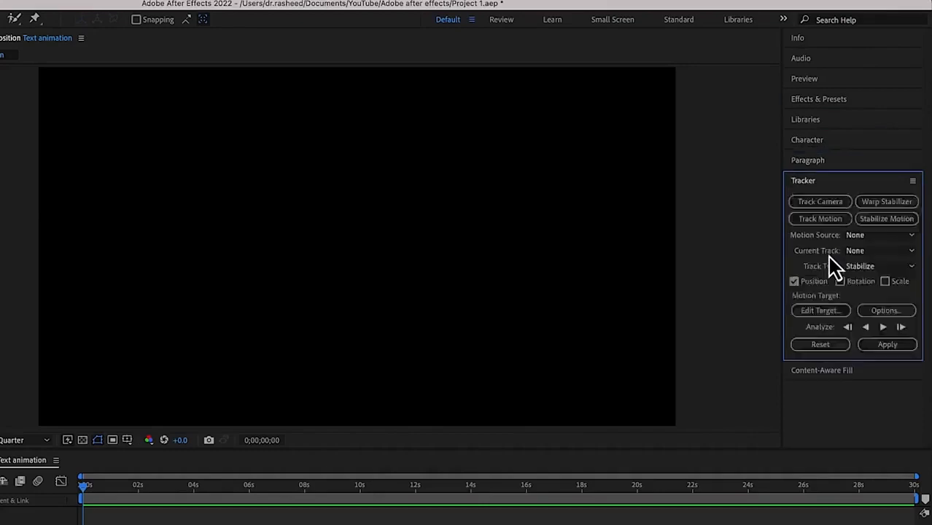
Close the Content-Aware Fill, Info, Audio and Libraries panels
click(831, 372)
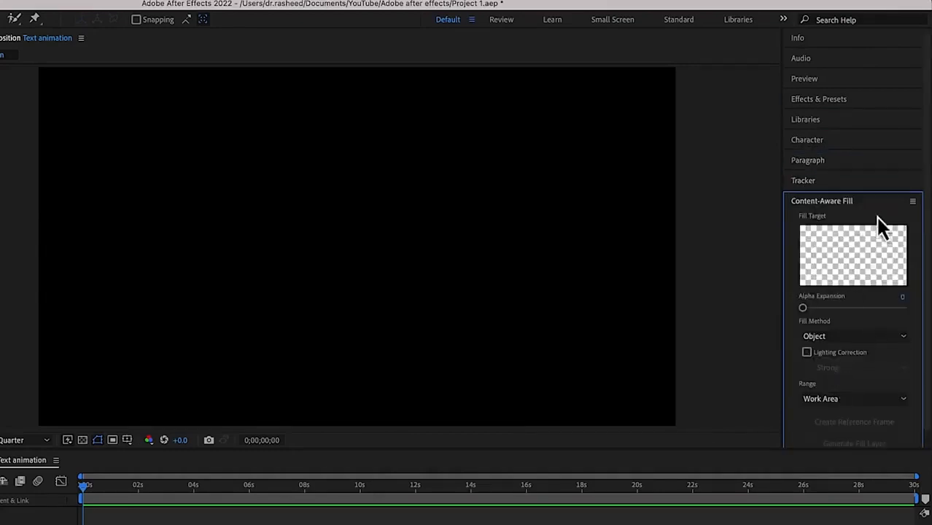
click(912, 201)
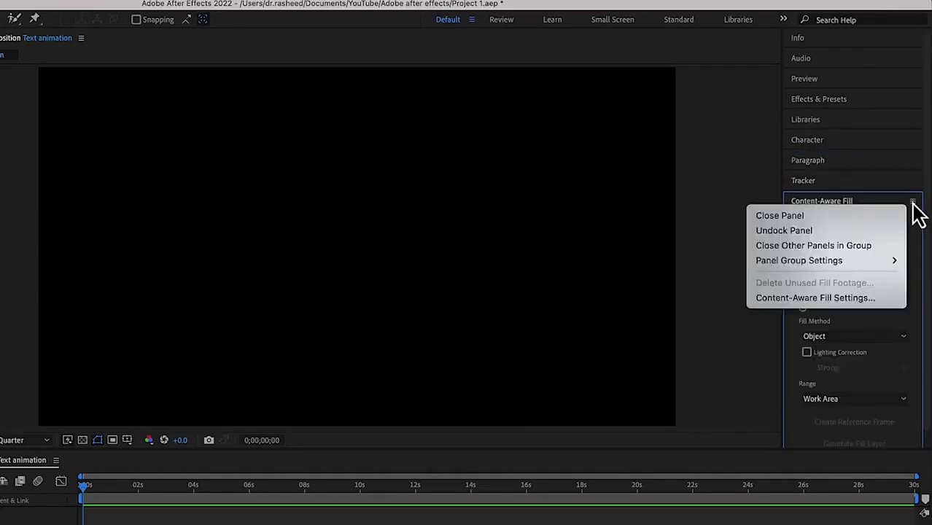
click(853, 217)
click(873, 41)
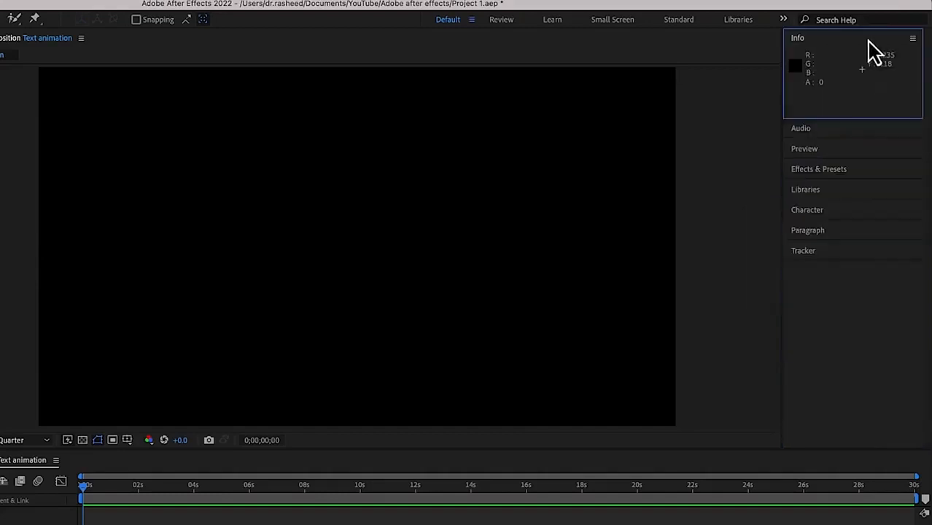
click(911, 39)
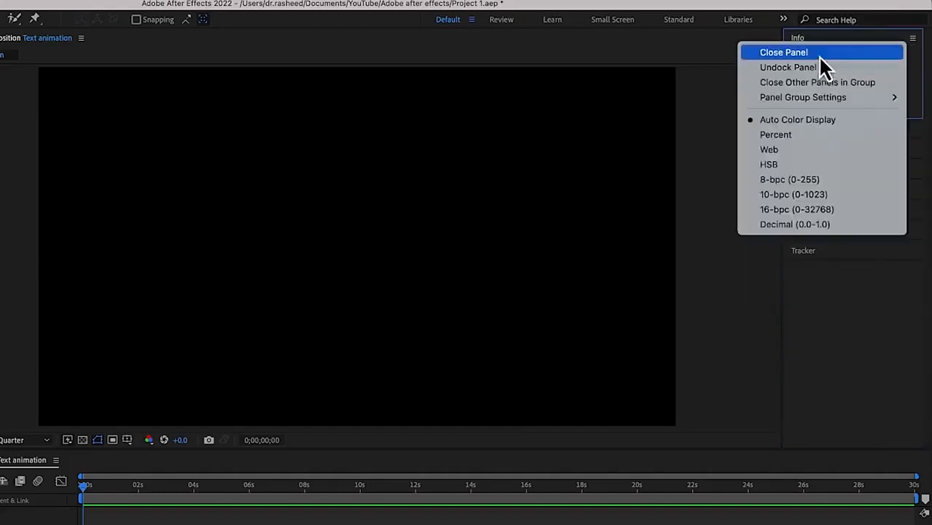
click(818, 56)
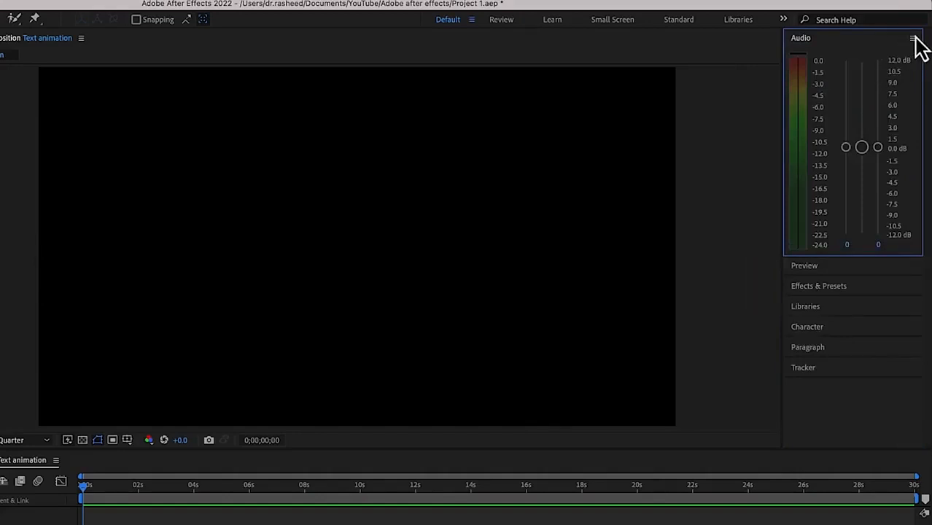
click(914, 38)
click(841, 54)
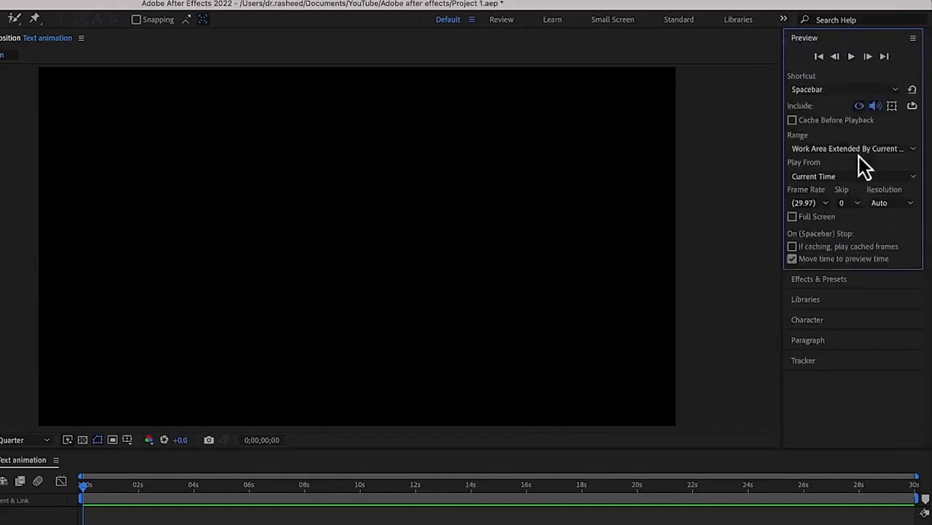
click(835, 300)
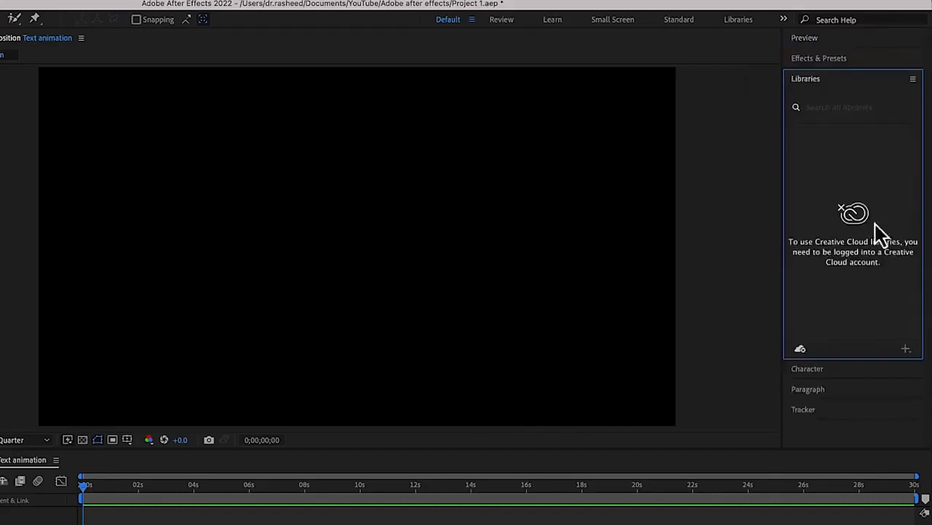
click(912, 81)
click(861, 94)
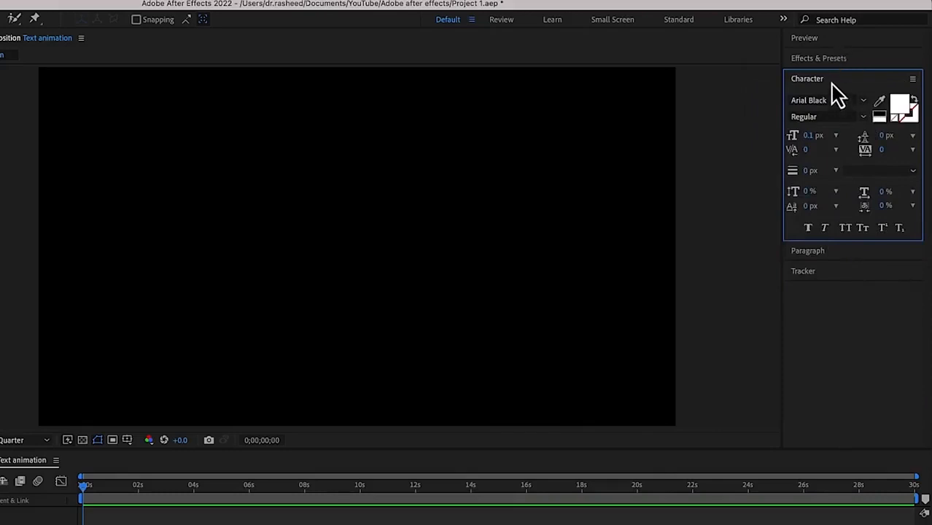
Dock the Character panel in its own group below the panel stack, and place the Paragraph panel directly above it
drag(829, 80, 853, 429)
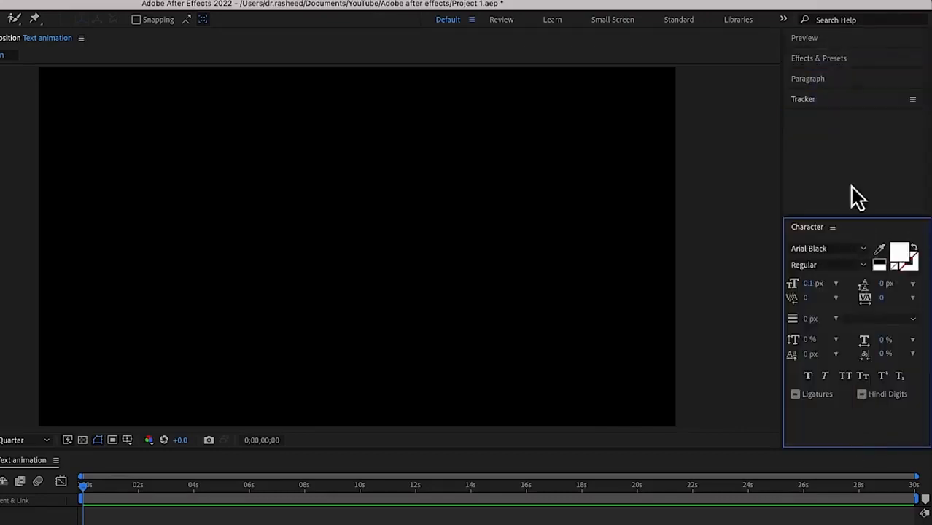
click(808, 79)
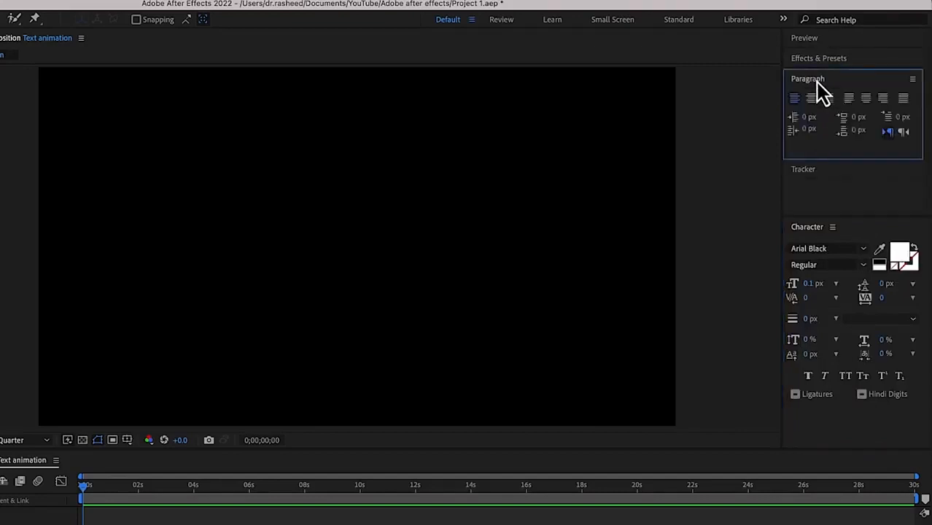
drag(816, 82, 840, 203)
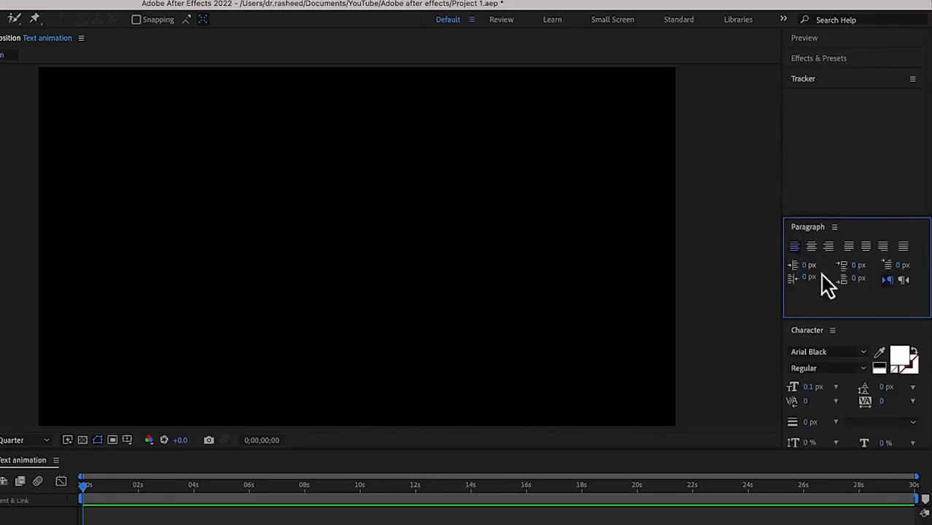
click(863, 326)
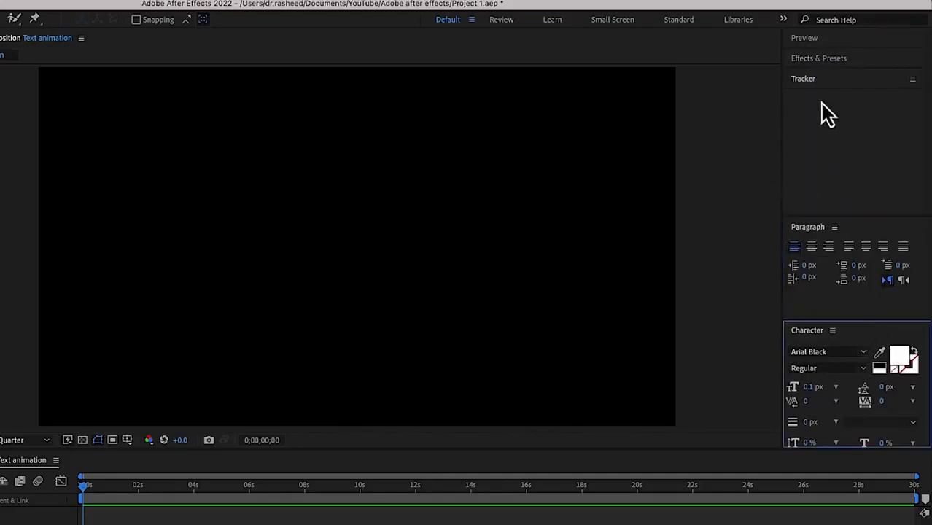
Reorder Effects & Presets to sit below Tracker, and dock the Paragraph panel beneath the Character panel
drag(825, 64, 848, 159)
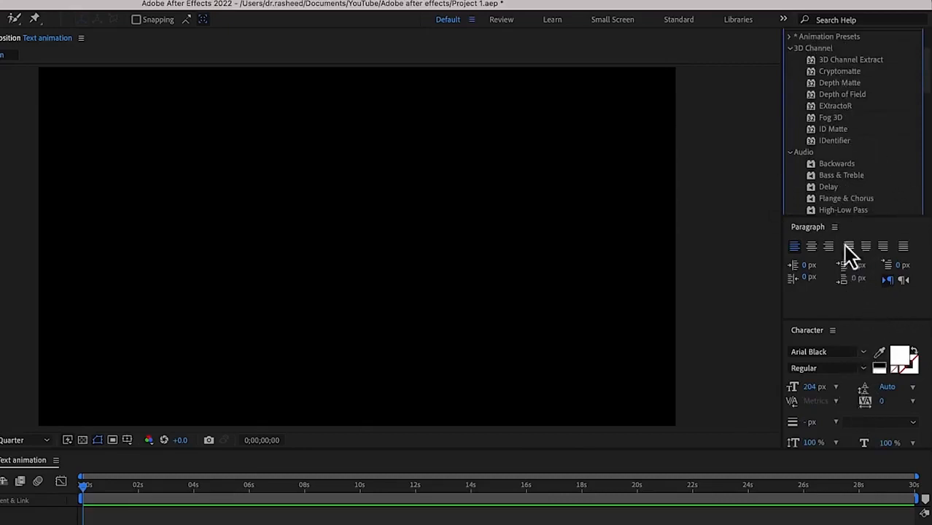
drag(858, 235, 875, 438)
click(871, 331)
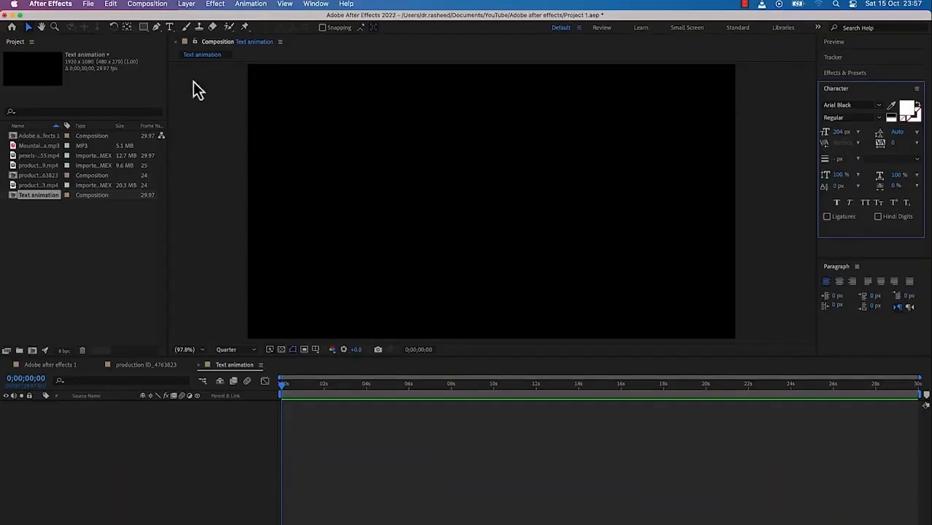
Create a rectangle shape layer that fills the whole Text animation composition frame
double_click(143, 28)
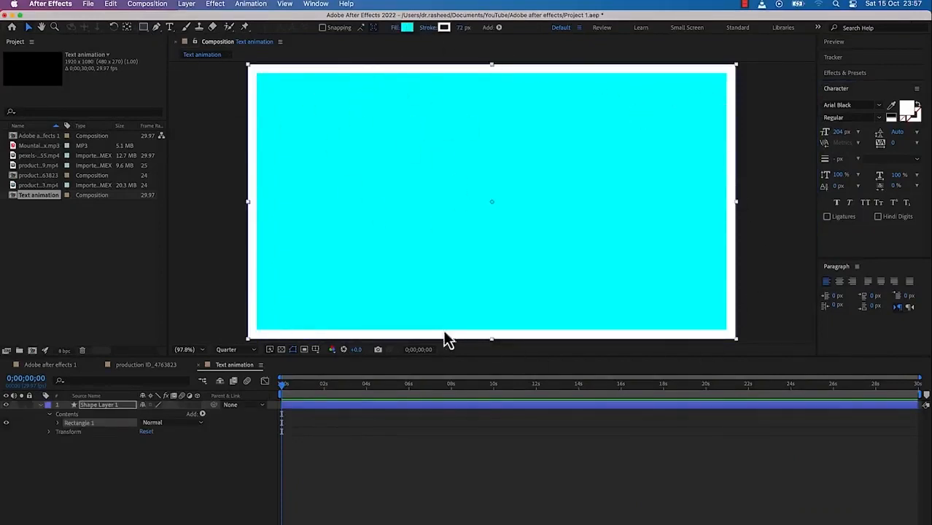
click(407, 27)
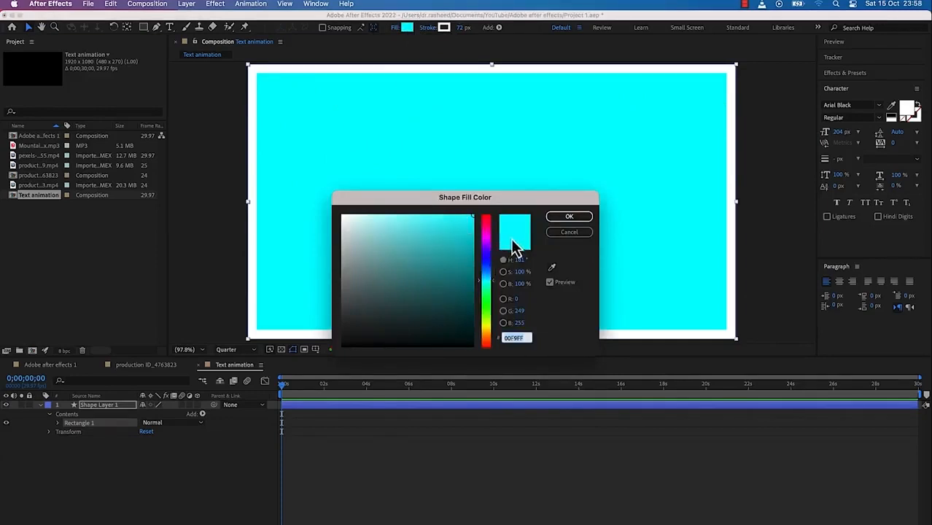
drag(405, 250, 431, 232)
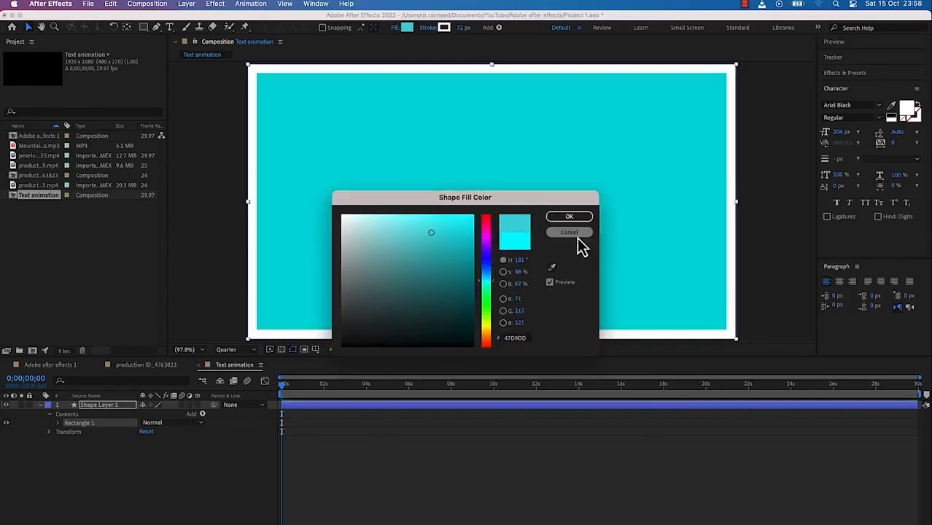
key(Return)
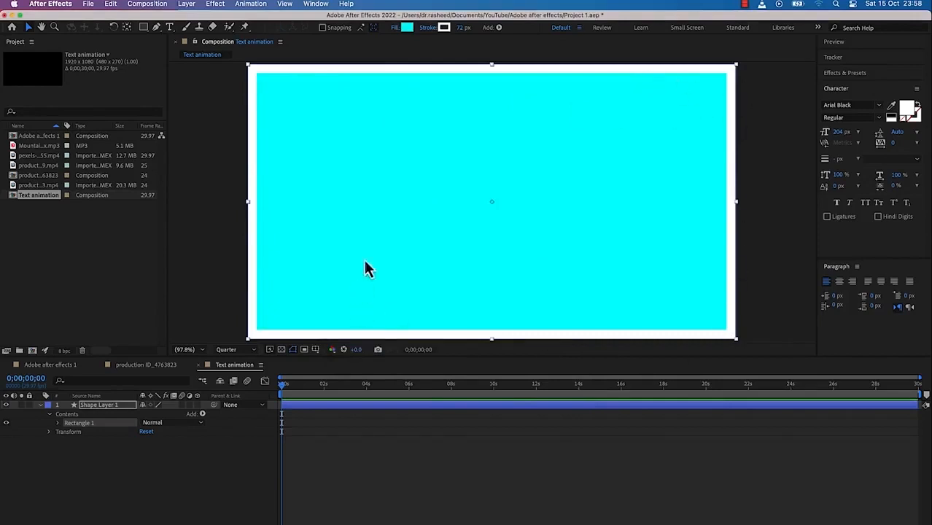
click(444, 28)
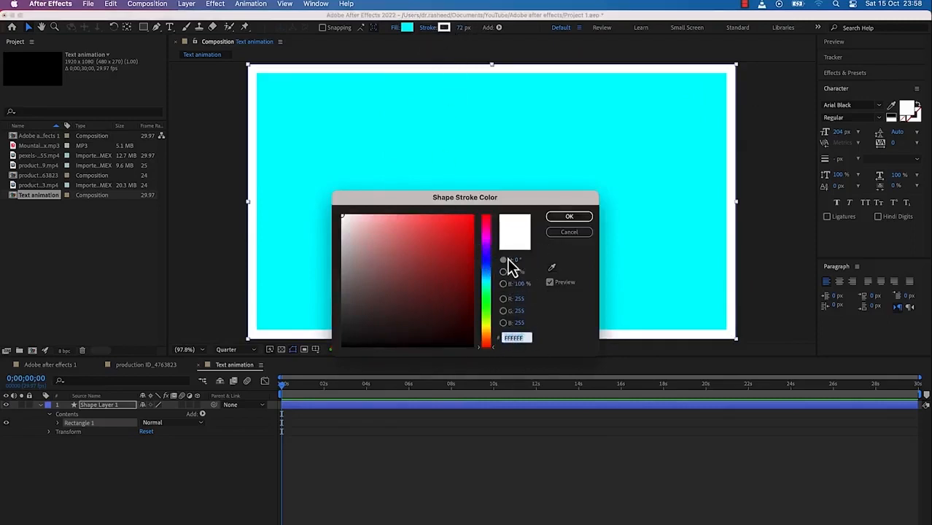
click(565, 220)
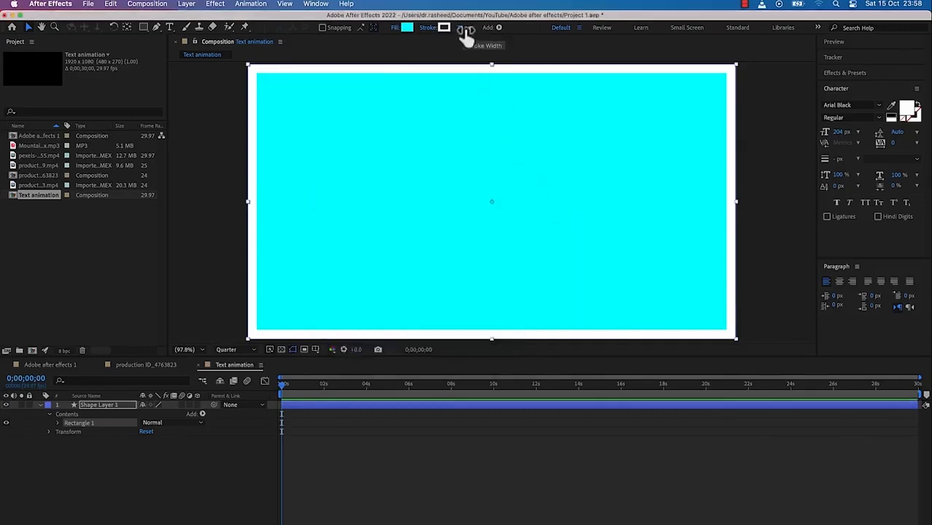
Set the rectangle's stroke width to 0 px
mouse_move(464, 36)
mouse_down()
mouse_move(467, 29)
mouse_move(458, 81)
mouse_move(466, 75)
mouse_move(466, 85)
mouse_move(476, 2)
mouse_move(479, 162)
mouse_up()
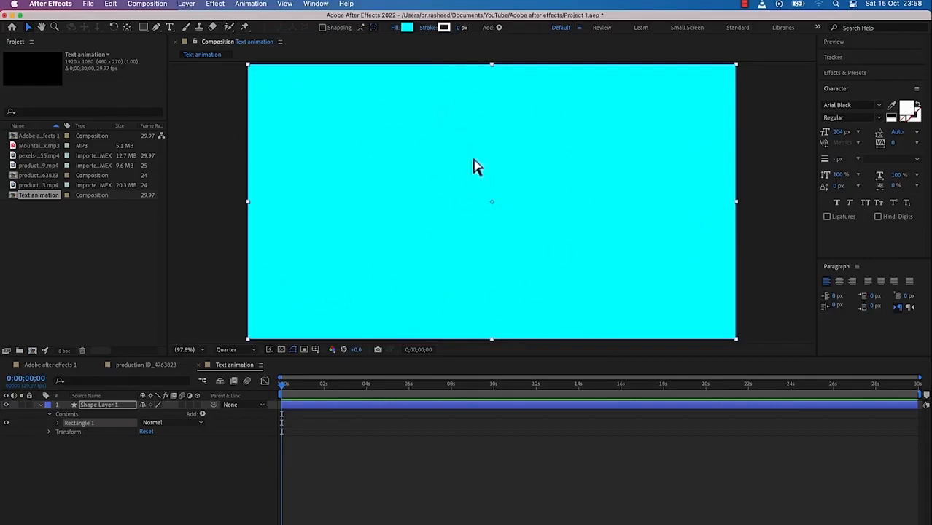
Add a text layer reading "Epic" in the upper middle of the composition
key(super+t)
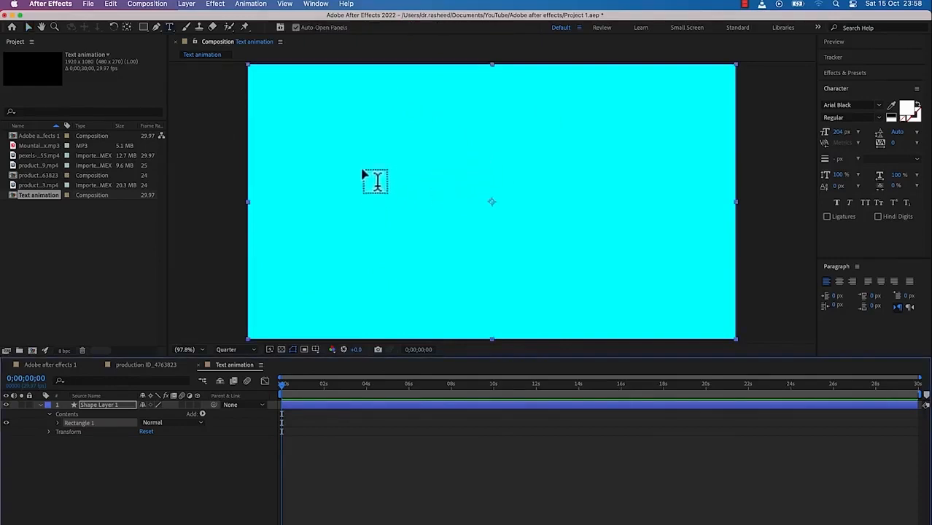
click(379, 164)
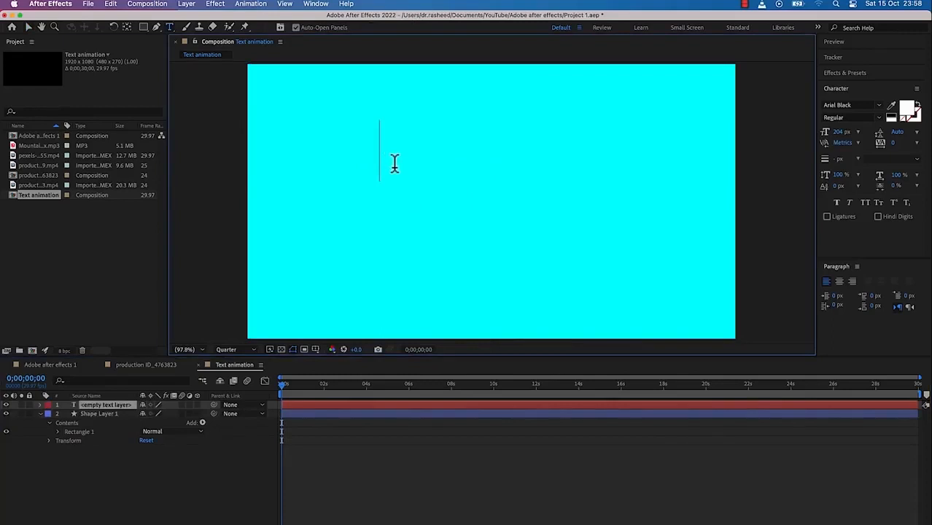
text(E)
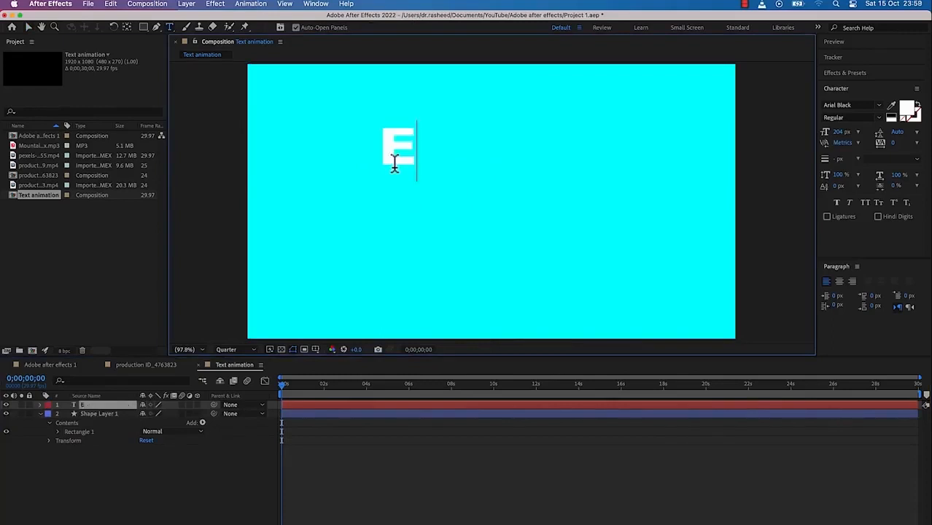
text(pic)
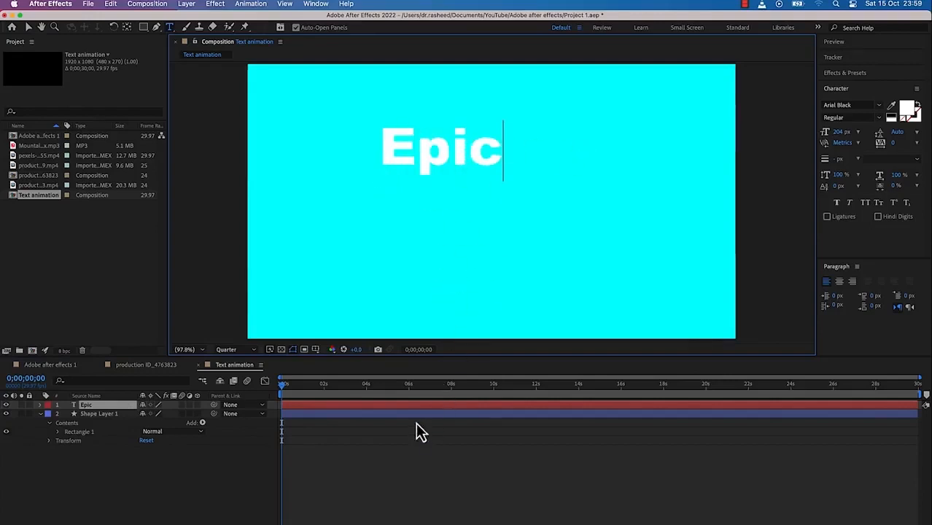
key(Escape)
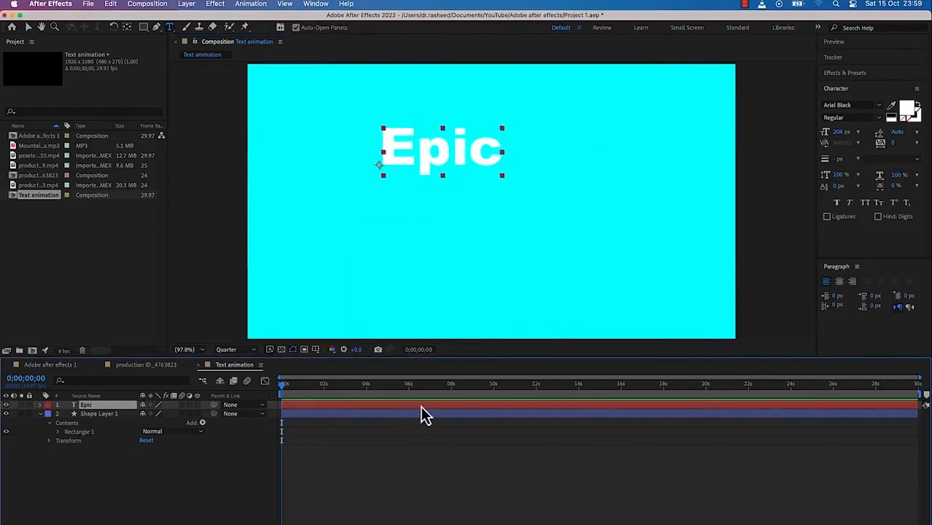
Duplicate the Epic text layer, place the copy directly below it, and change its text to "Mentorhsip"
key(super+d)
key(v)
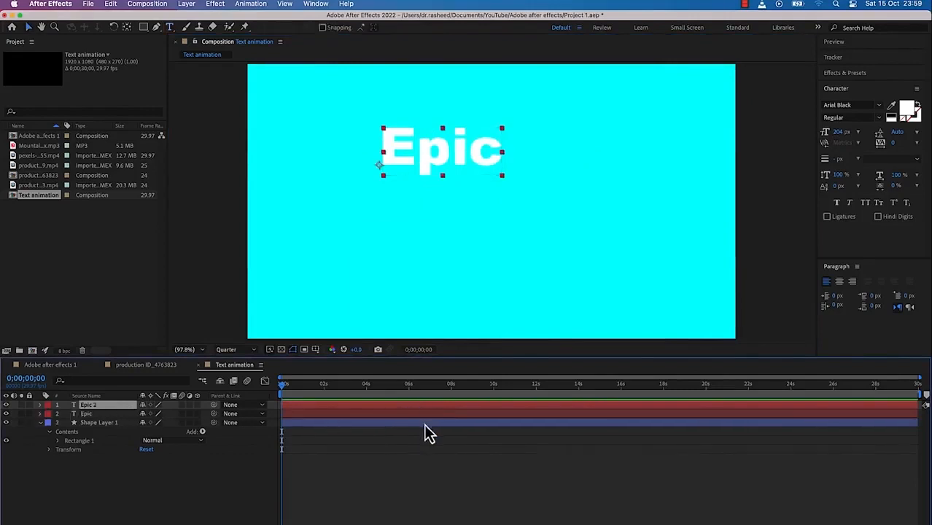
drag(439, 150, 438, 221)
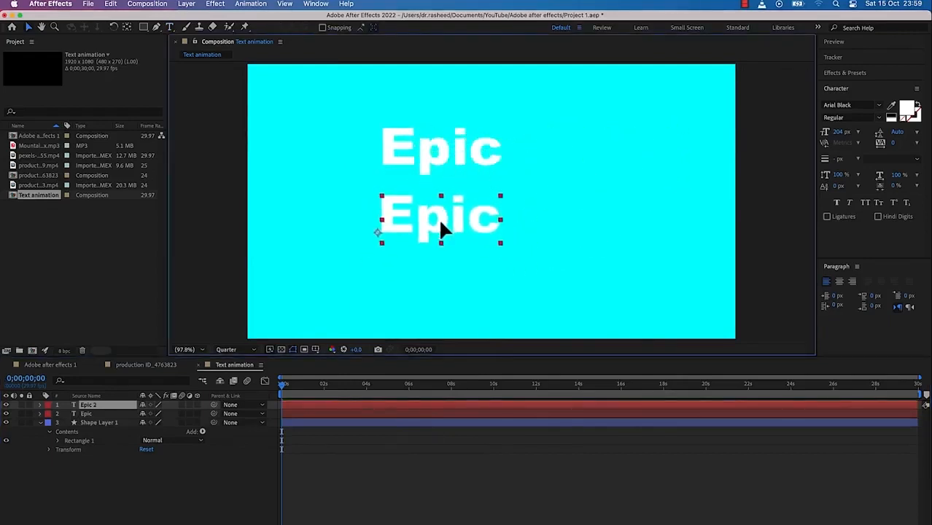
double_click(439, 223)
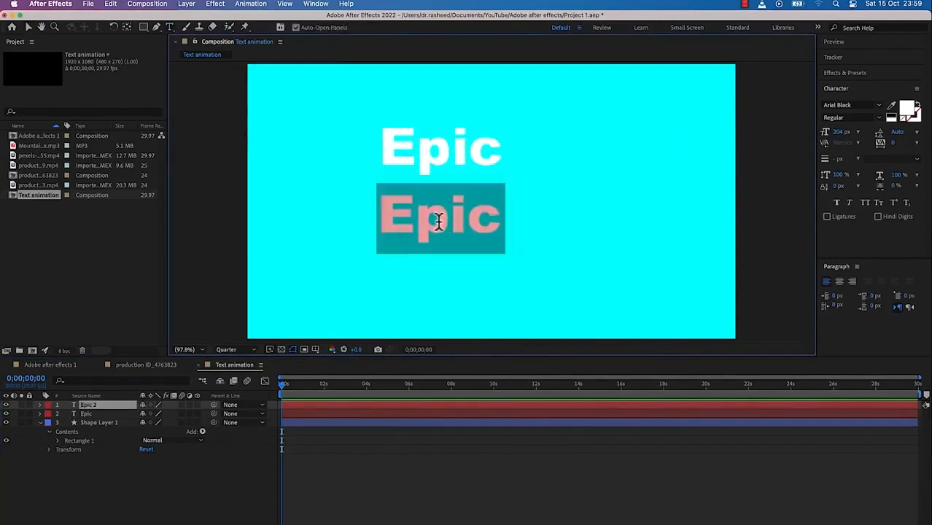
text(Mentor)
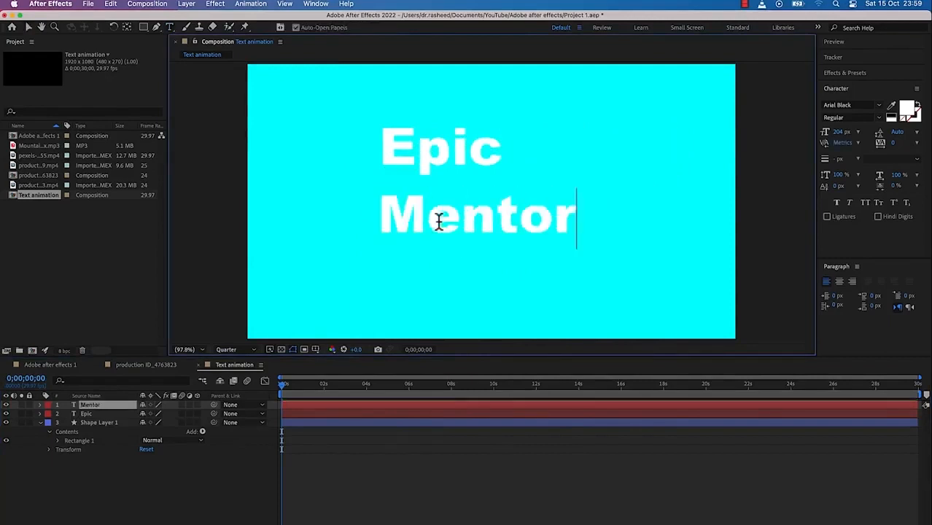
text(hsip)
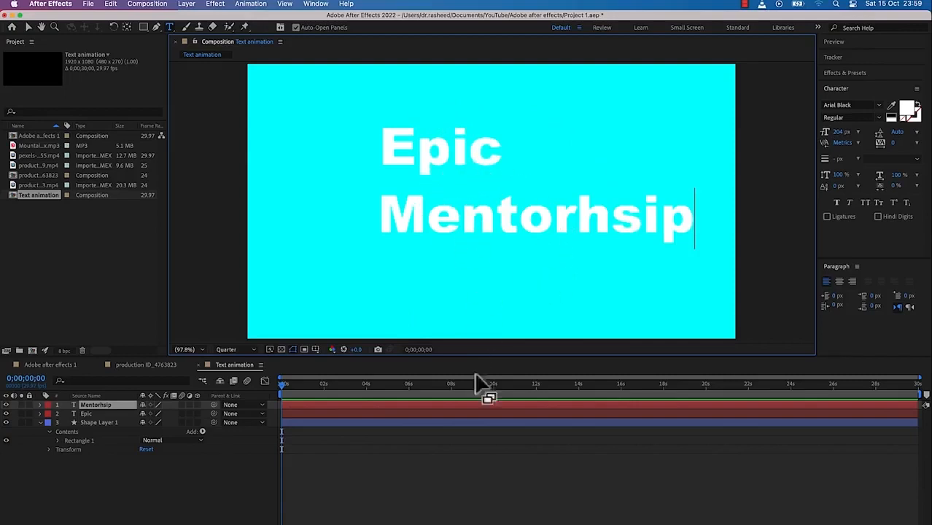
click(464, 447)
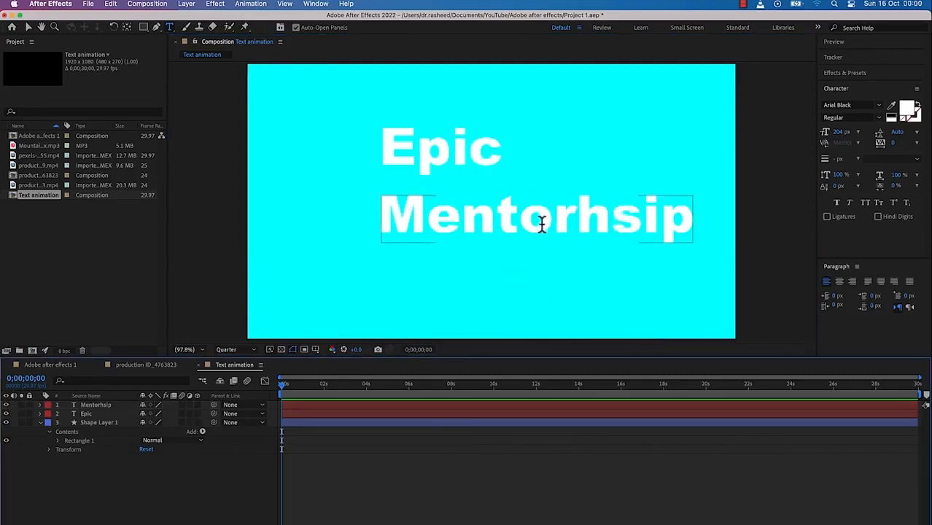
Reposition the two text lines near the frame's centre, with Epic centred closely above Mentorhsip
click(29, 28)
drag(460, 207, 430, 206)
drag(457, 157, 496, 167)
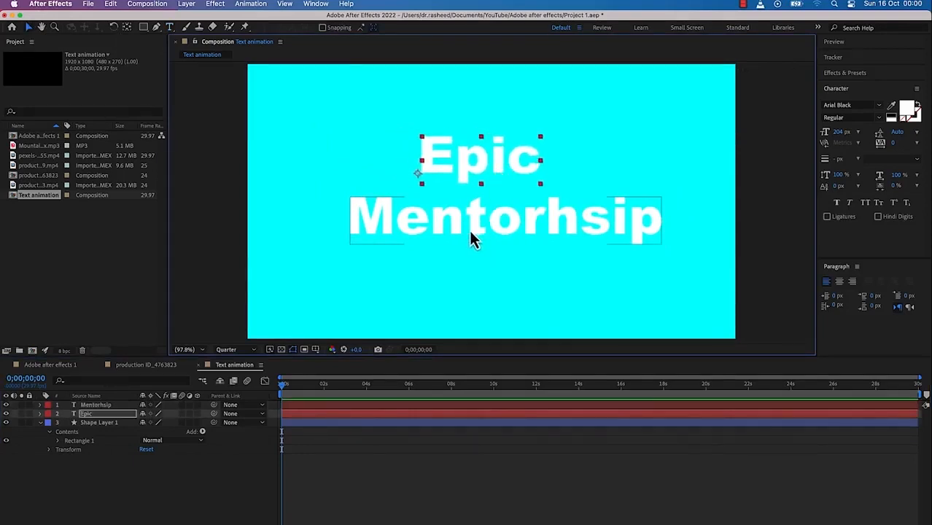
drag(466, 232, 468, 245)
drag(486, 150, 484, 178)
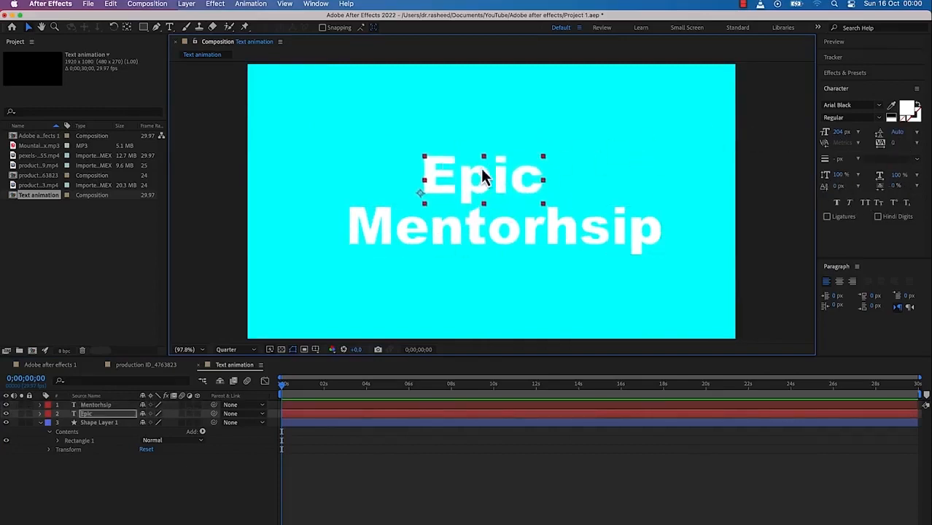
Examine the available fonts and the text fill colour options for the Epic layer
click(879, 107)
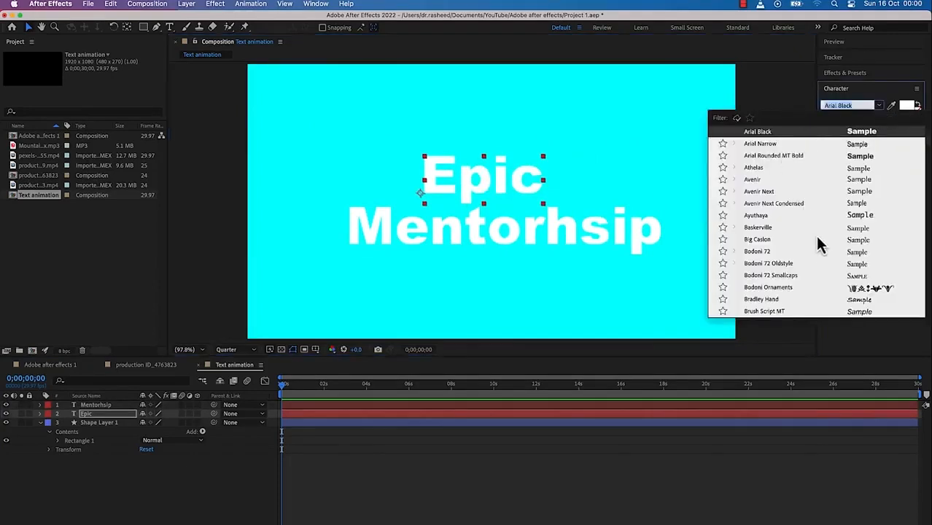
scroll(828, 259, down, 3)
scroll(829, 264, down, 5)
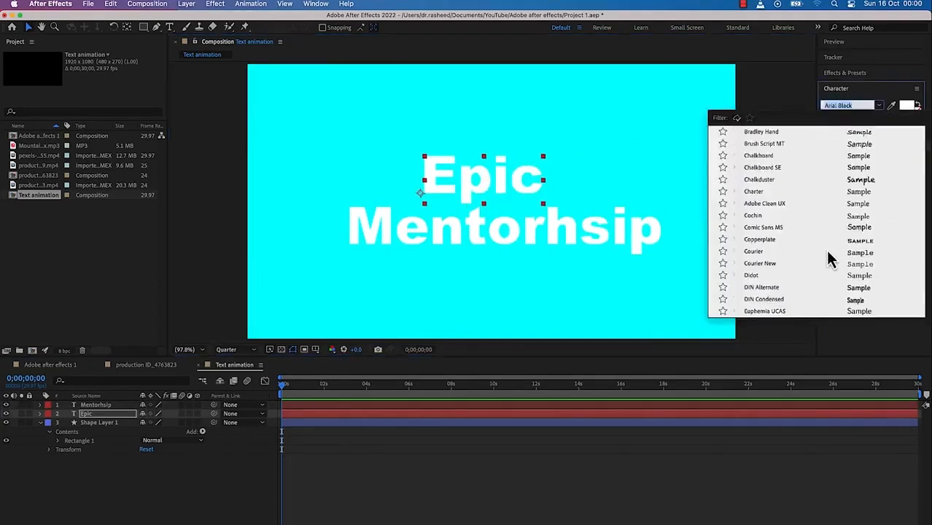
click(883, 105)
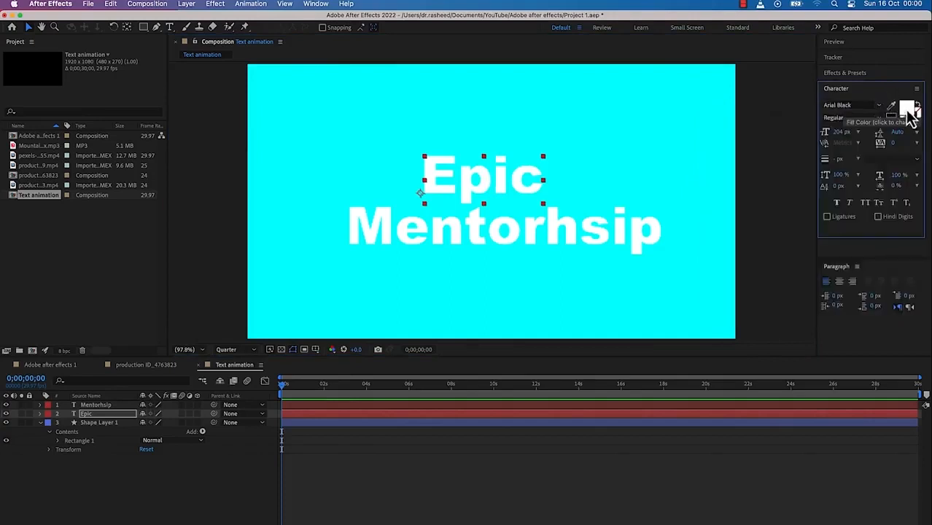
click(905, 111)
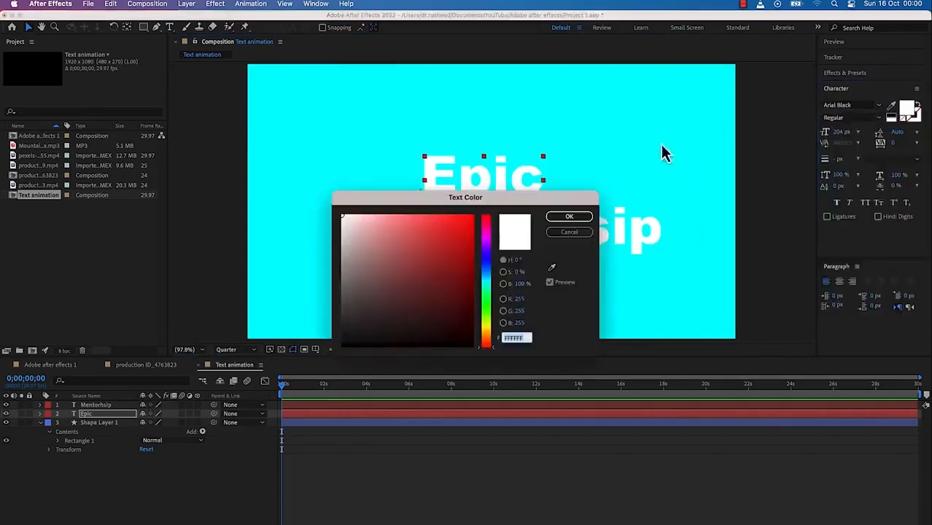
click(572, 233)
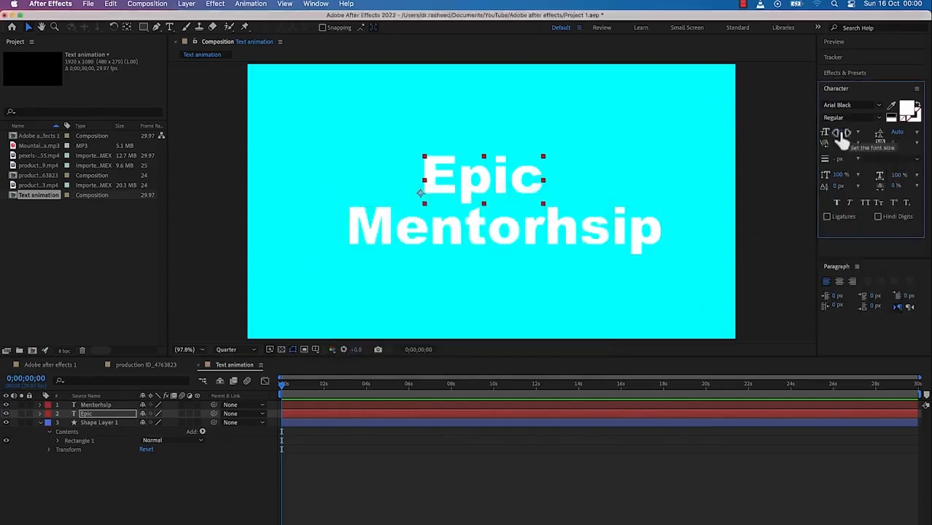
Set the Epic text's font size to 194 px and shift it slightly to sit centred above Mentorhsip
mouse_move(839, 135)
mouse_down()
mouse_move(901, 142)
mouse_move(827, 143)
mouse_move(847, 142)
mouse_up()
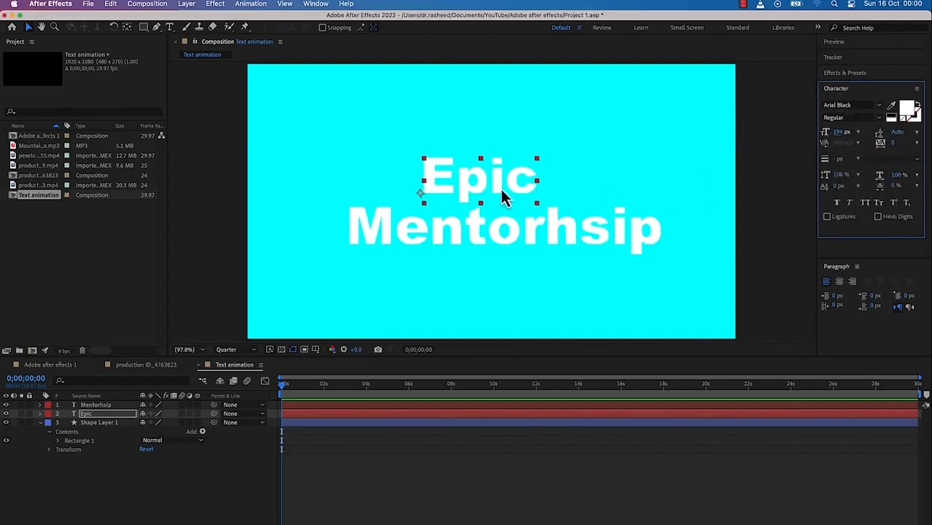
drag(490, 185, 497, 183)
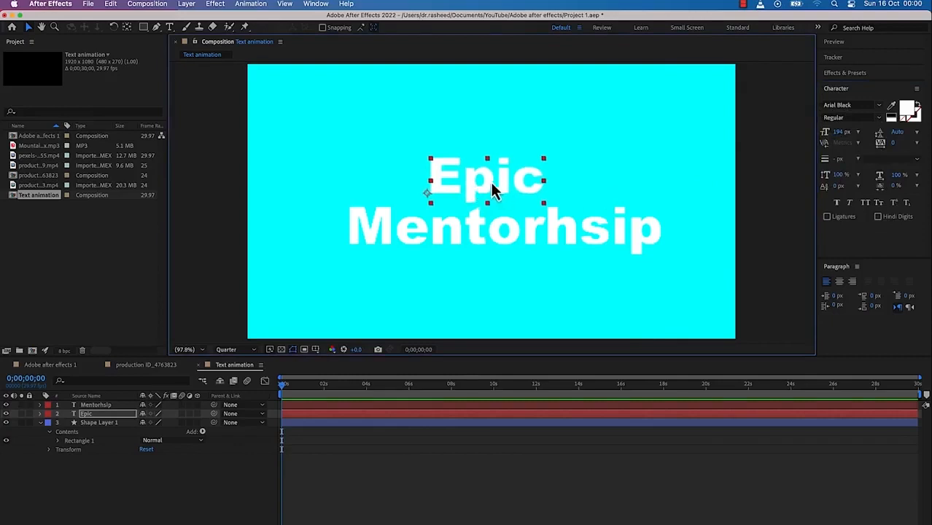
mouse_move(492, 186)
mouse_down()
mouse_move(495, 125)
mouse_move(522, 188)
mouse_move(543, 188)
mouse_move(527, 119)
mouse_move(527, 174)
mouse_move(579, 152)
mouse_move(484, 177)
mouse_move(516, 182)
mouse_move(499, 176)
mouse_move(506, 139)
mouse_move(504, 179)
mouse_move(495, 175)
mouse_up()
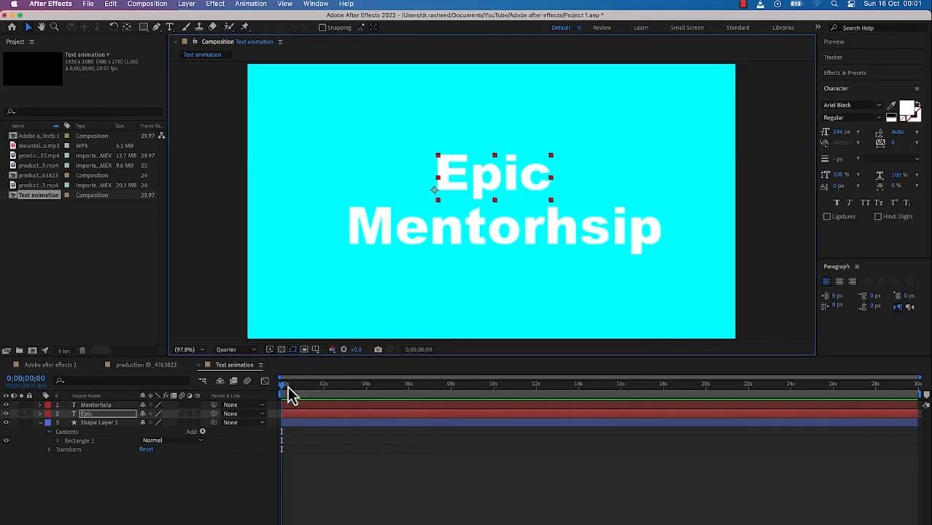
Reveal the layers' Opacity and add 100% opacity keyframes to the Mentorhsip and Epic layers at 0;00;04;11
drag(285, 393, 378, 412)
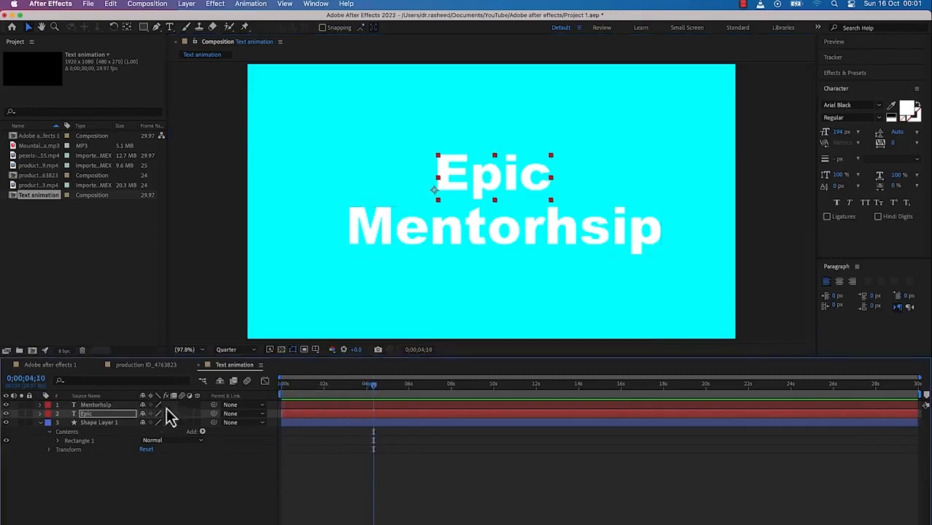
click(168, 488)
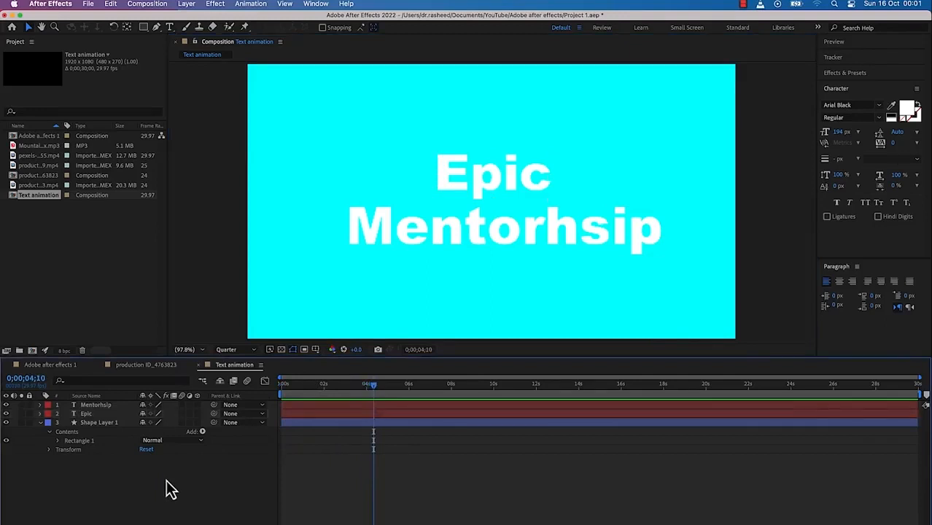
key(t)
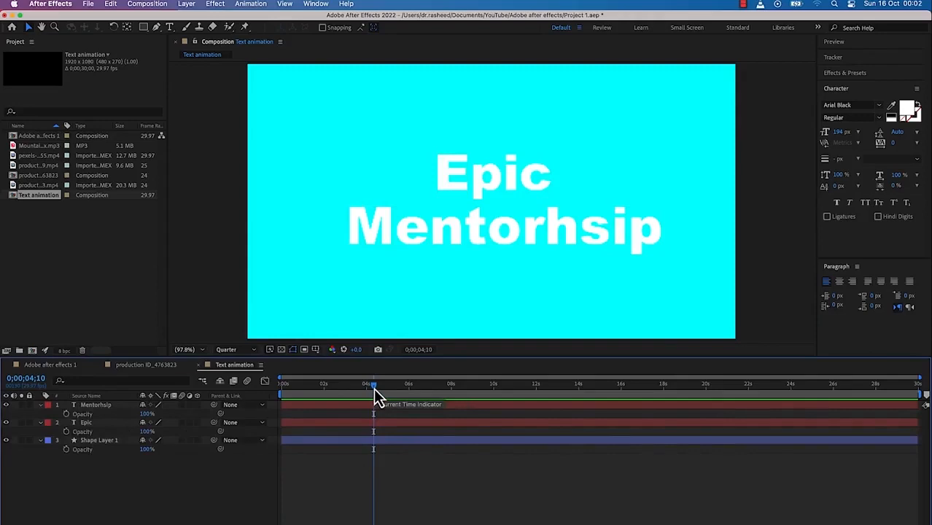
drag(374, 388, 374, 395)
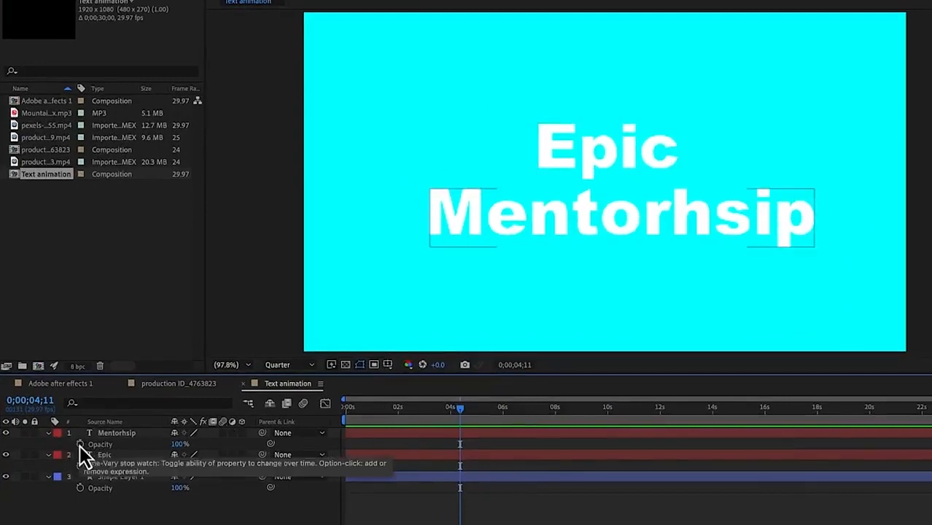
click(79, 444)
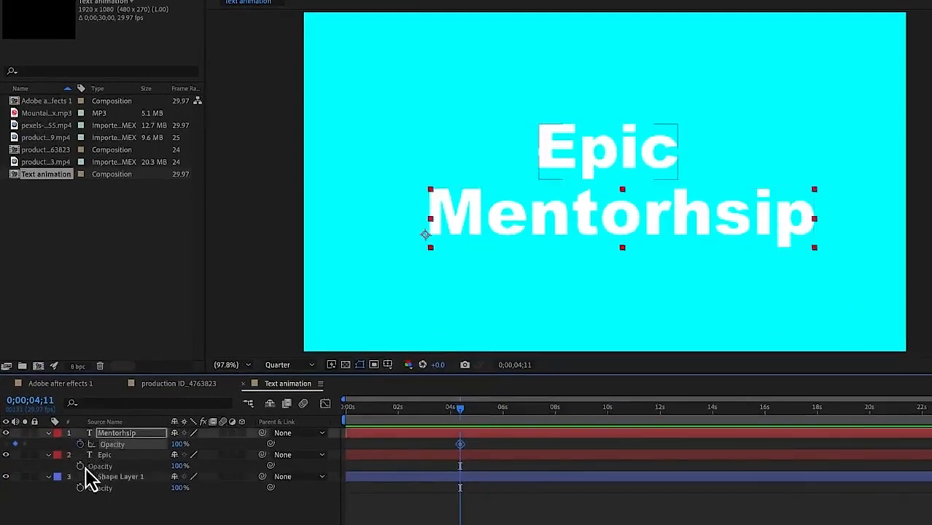
click(80, 467)
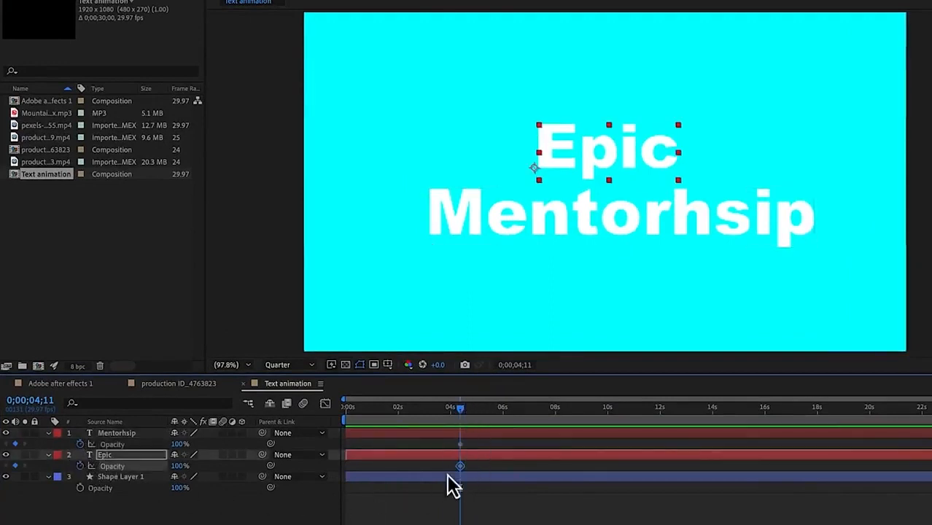
Add 0% opacity keyframes to the Mentorhsip and Epic layers at 0;00;00;00 and preview the fade-in
drag(461, 410, 334, 449)
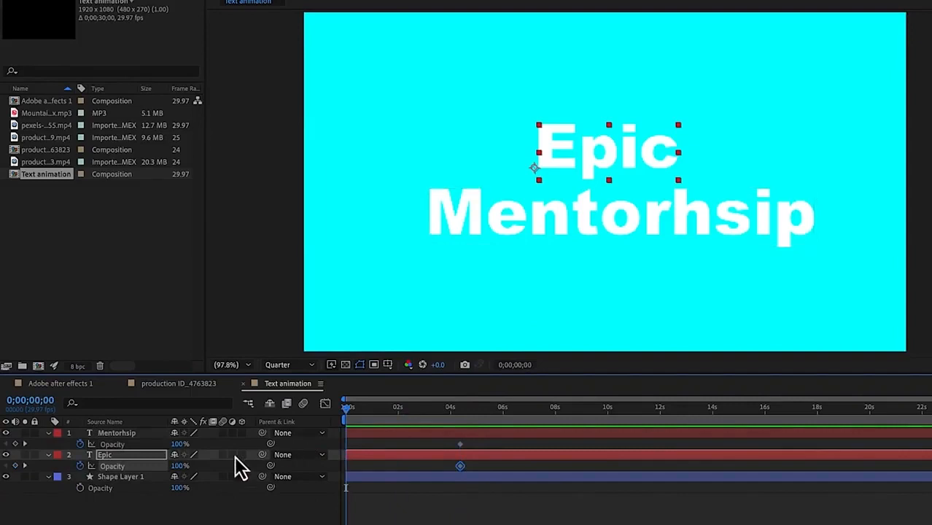
drag(178, 444, 111, 461)
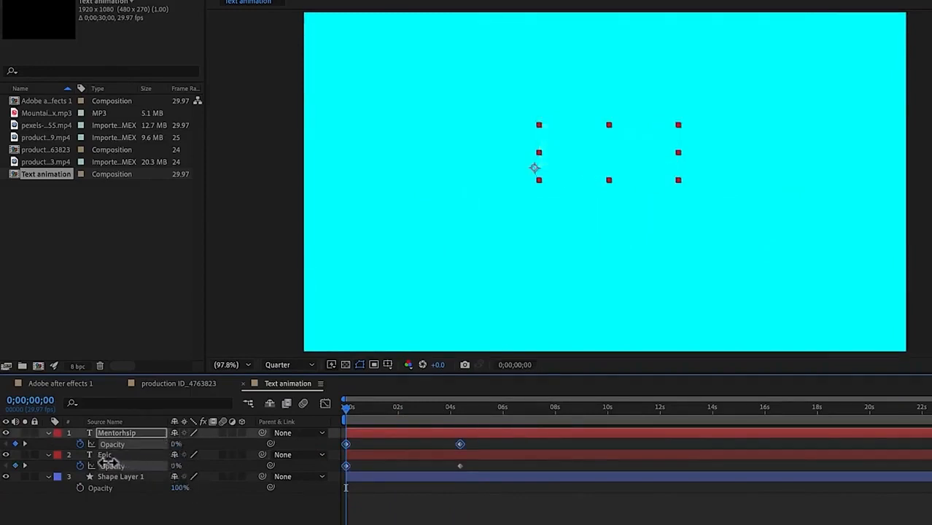
click(495, 453)
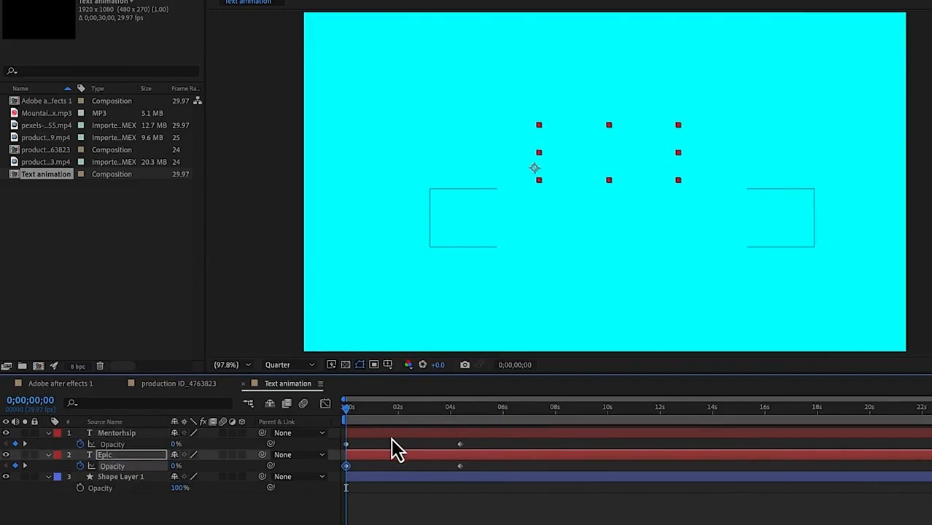
key(space)
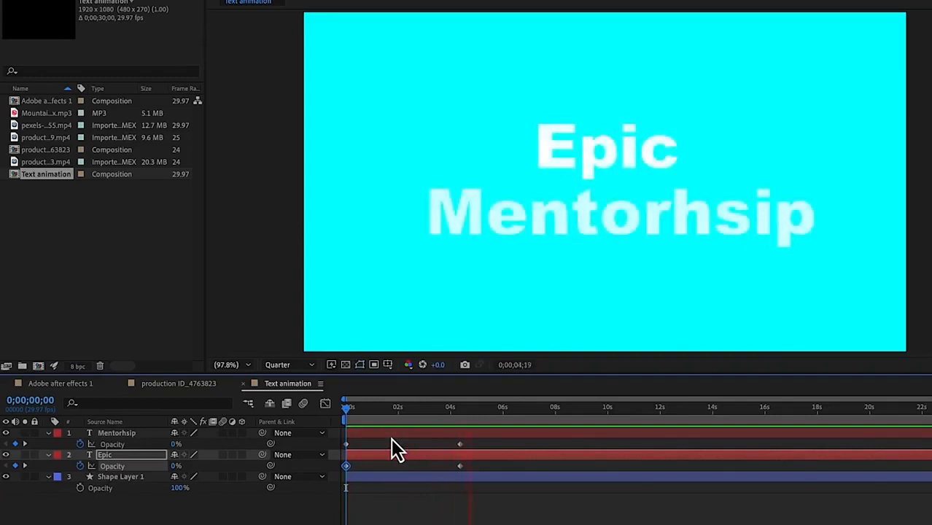
key(space)
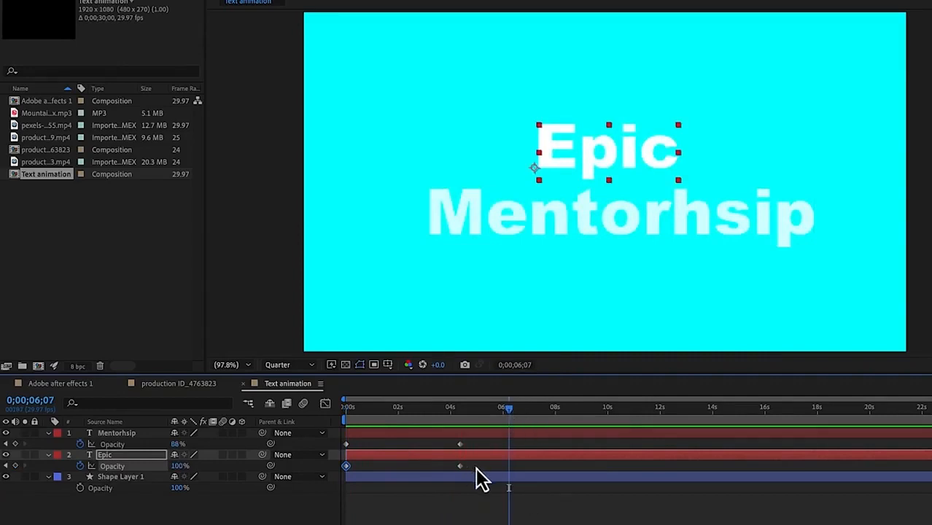
Delete all opacity keyframes from both text layers and add position keyframes to Mentorhsip and Epic at 0;00;03;23
drag(475, 466, 326, 442)
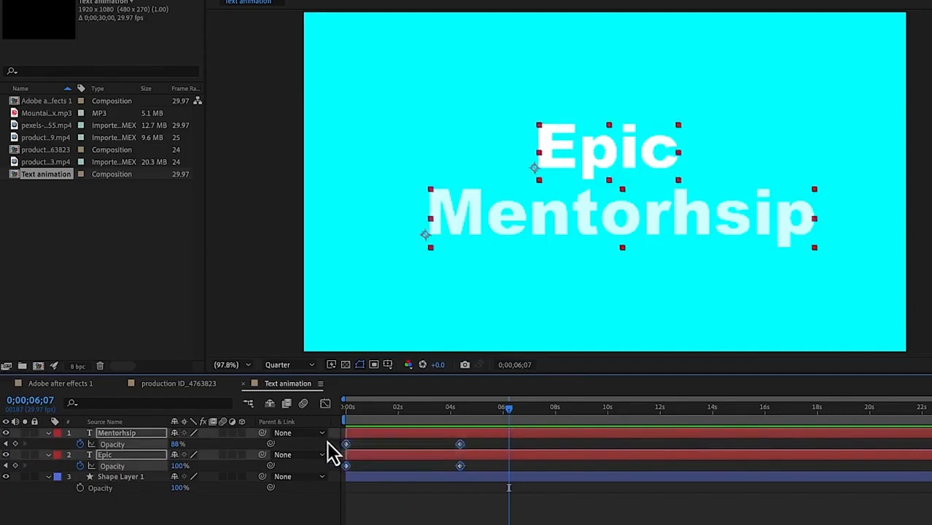
key(Delete)
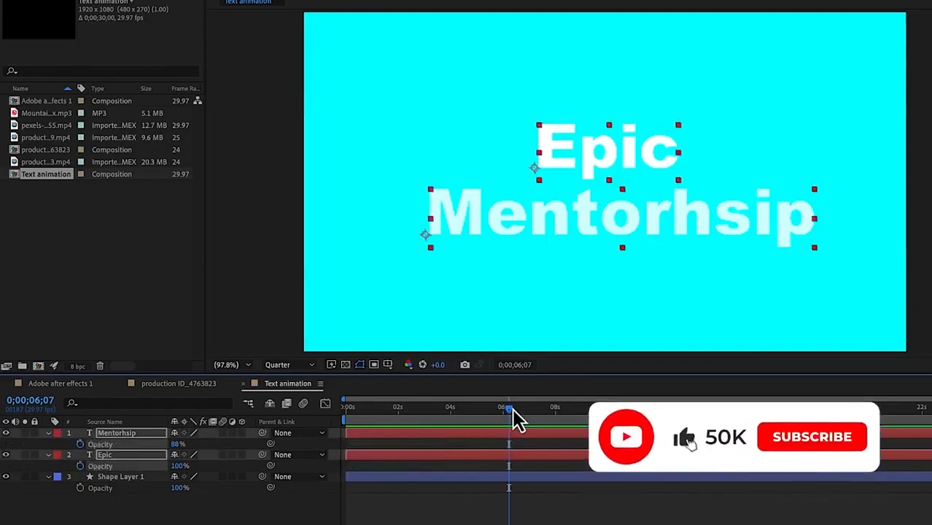
drag(511, 409, 447, 425)
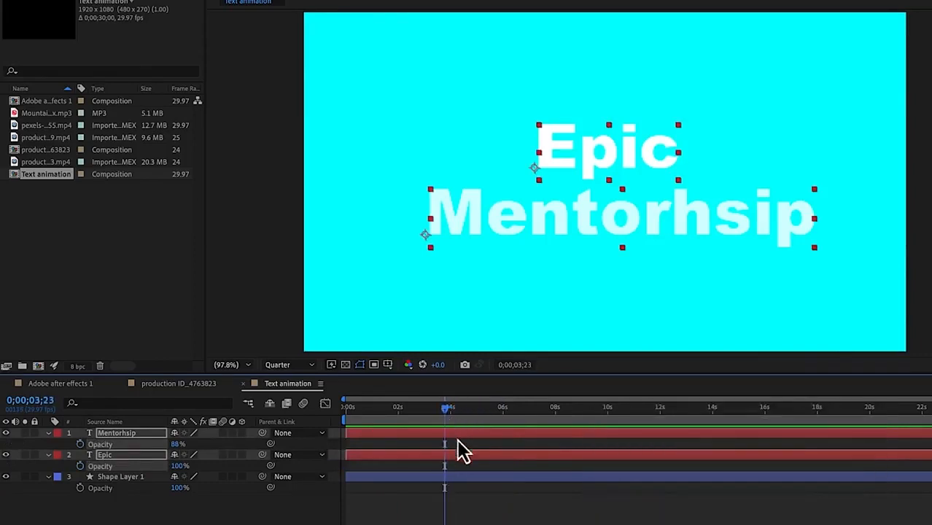
click(164, 521)
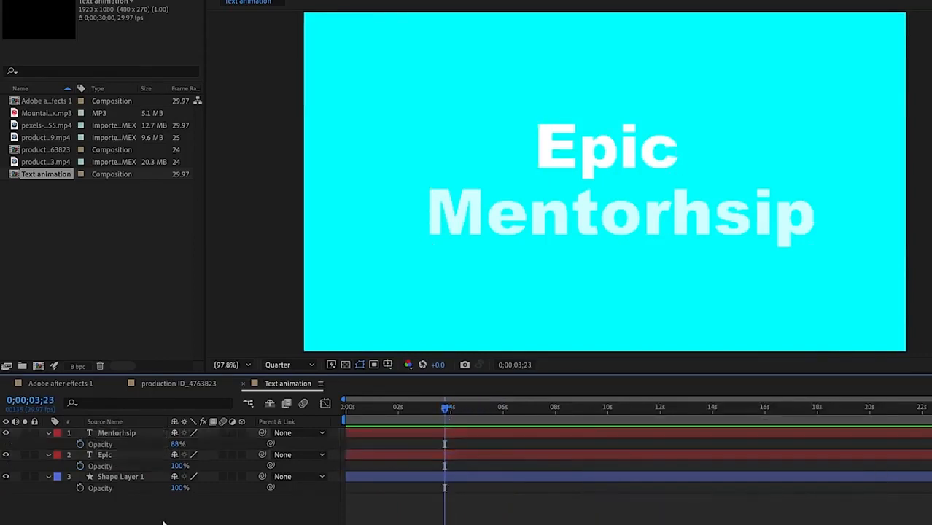
key(p)
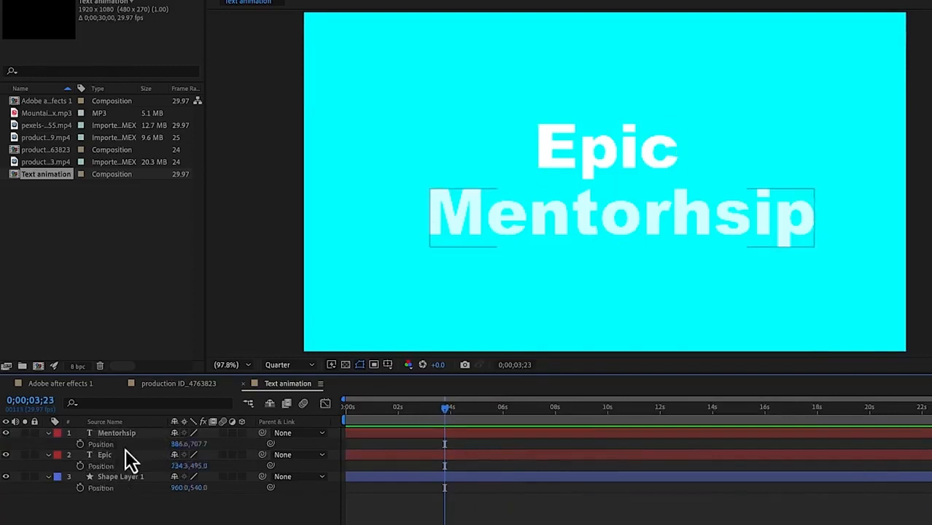
click(81, 445)
click(80, 466)
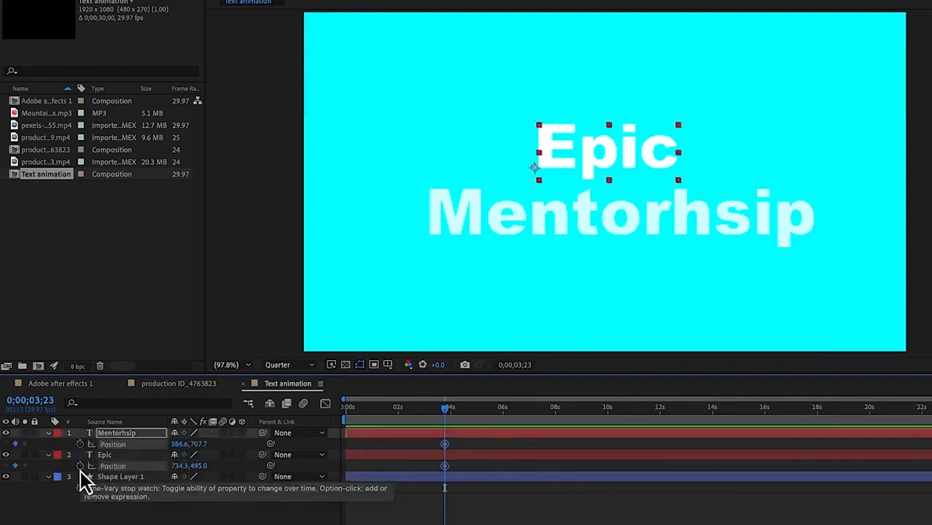
At 0;00;00;00, move Epic straight up out of the frame and Mentorhsip straight down out of it, and preview the motion
drag(446, 413, 360, 423)
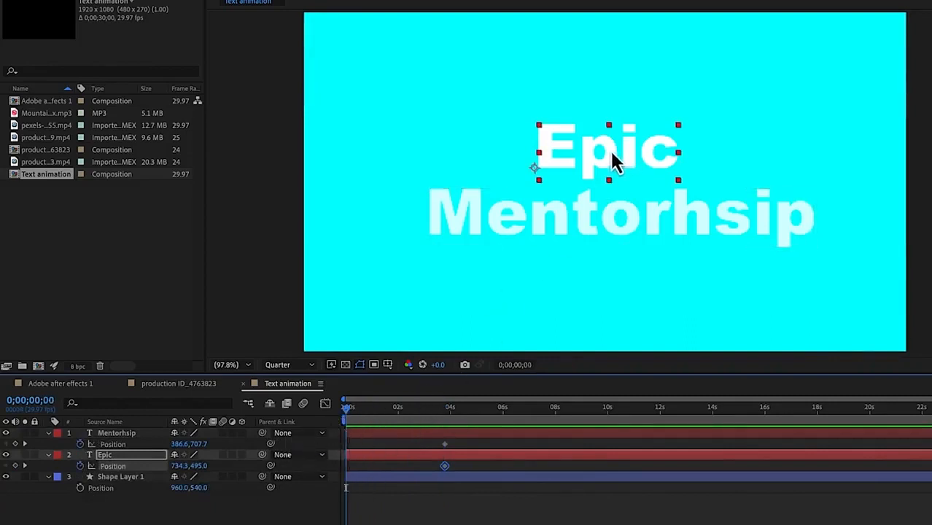
drag(613, 154, 618, 0)
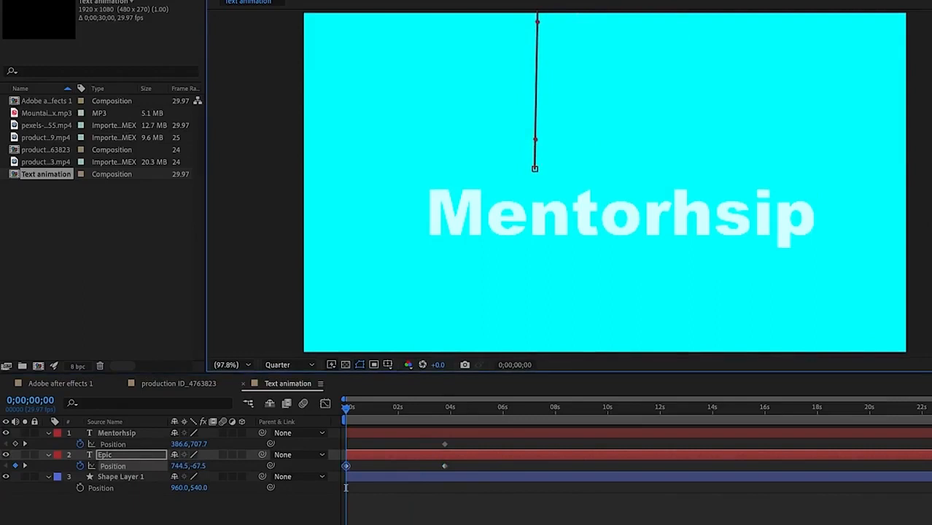
click(581, 219)
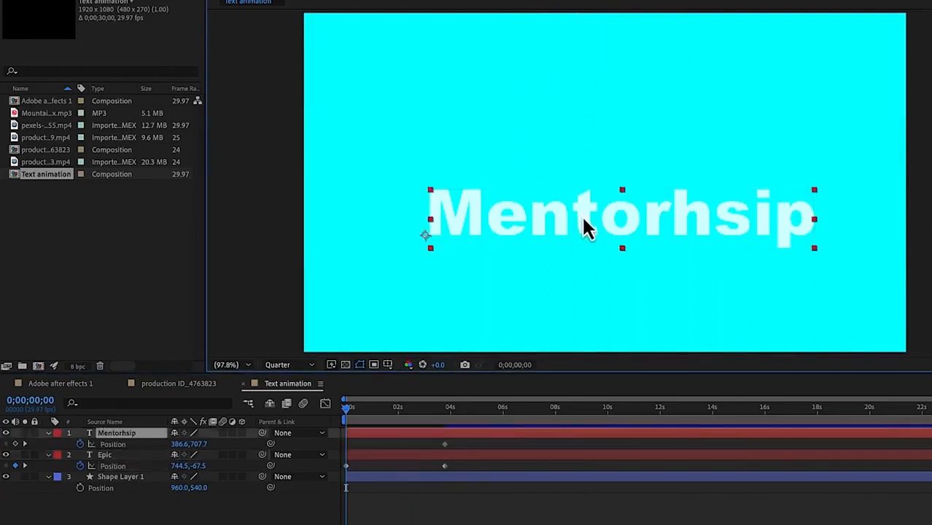
drag(584, 222, 581, 391)
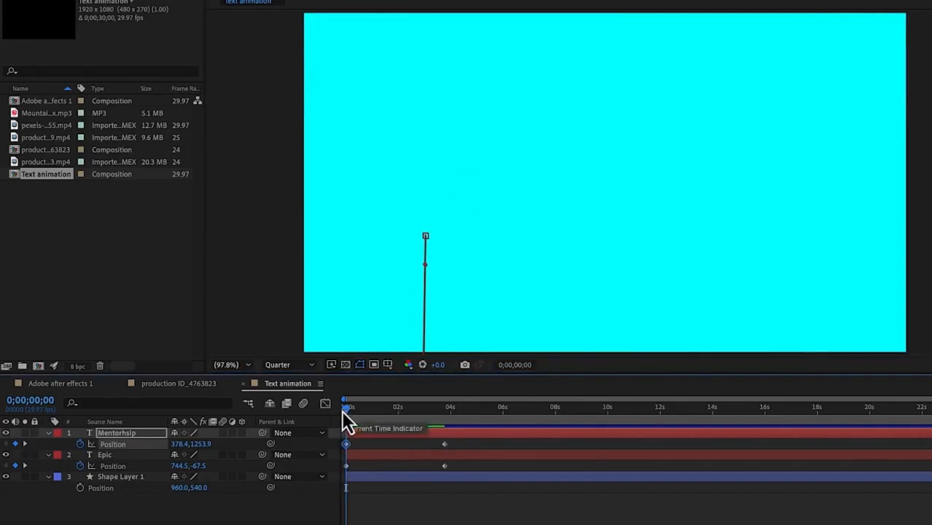
key(space)
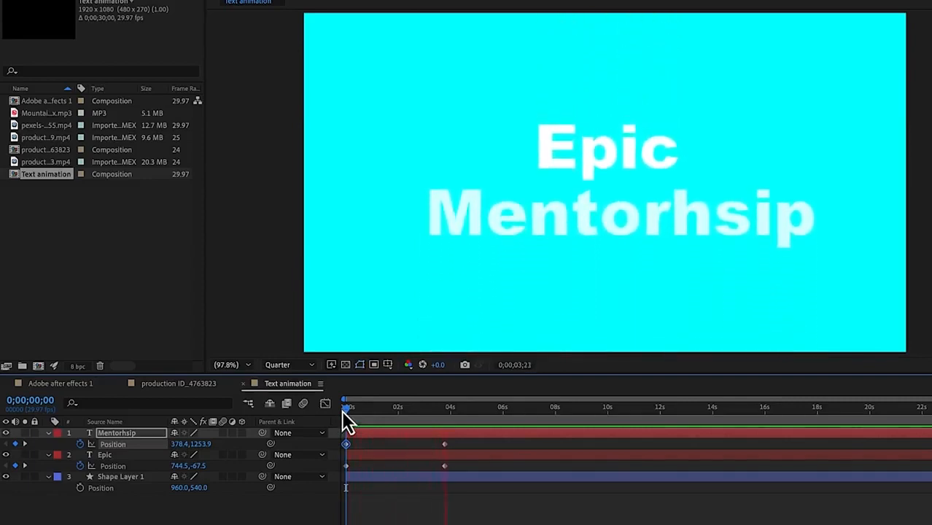
Shift both layers' ending position keyframes earlier to about 1.5 seconds, preview the faster motion, and move them to about 1 second
drag(458, 466, 387, 447)
drag(478, 414, 243, 440)
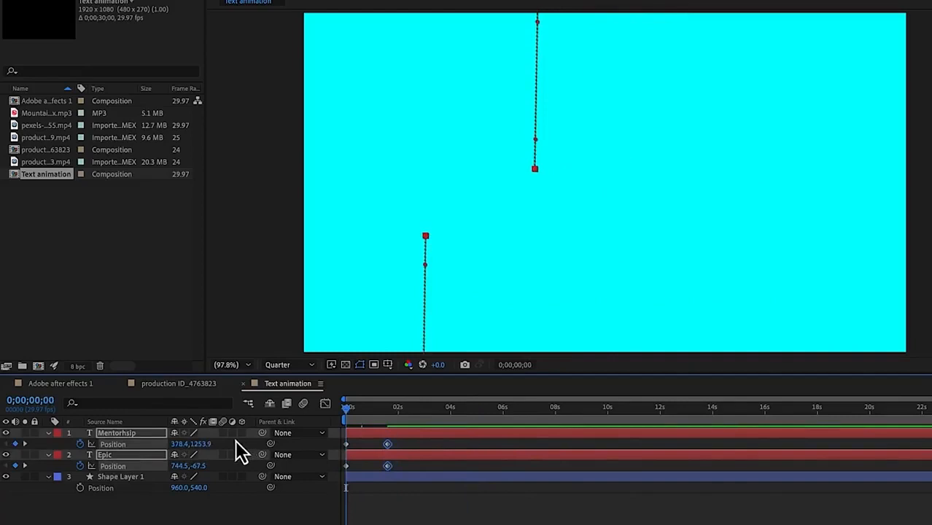
key(space)
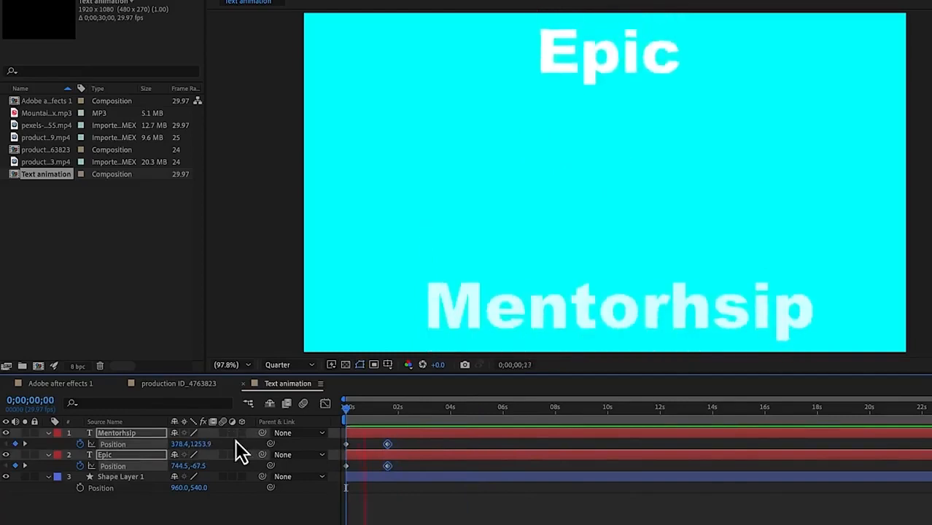
key(space)
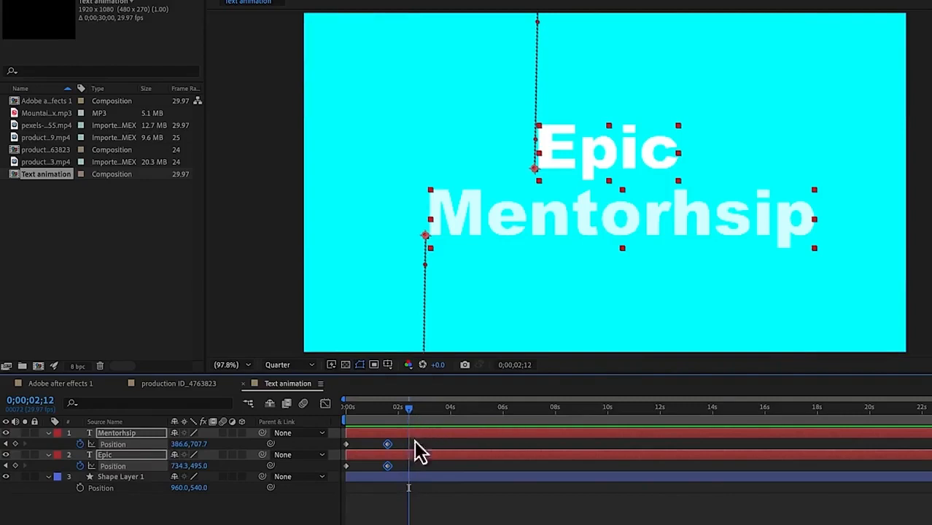
drag(387, 444, 376, 445)
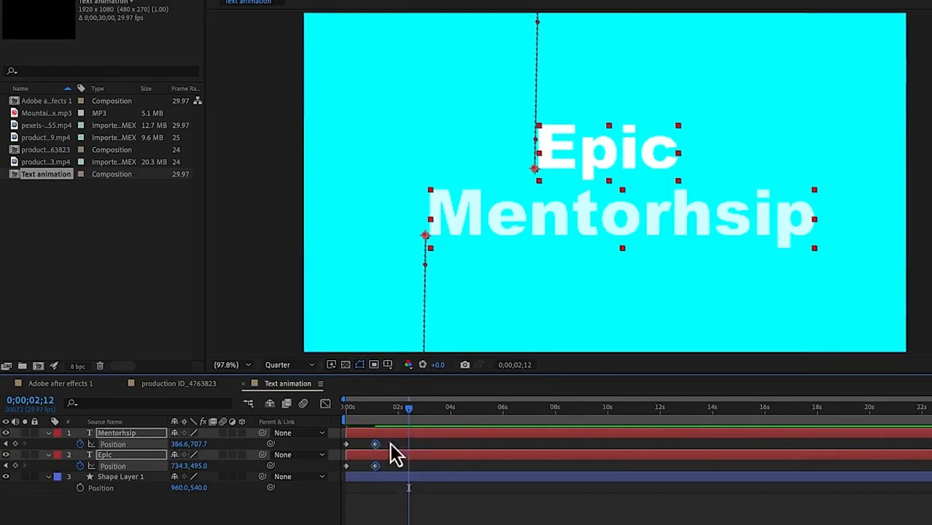
Examine the speed graph of the Mentorhsip layer's position keyframes and the available graph type options in the Graph Editor
click(325, 408)
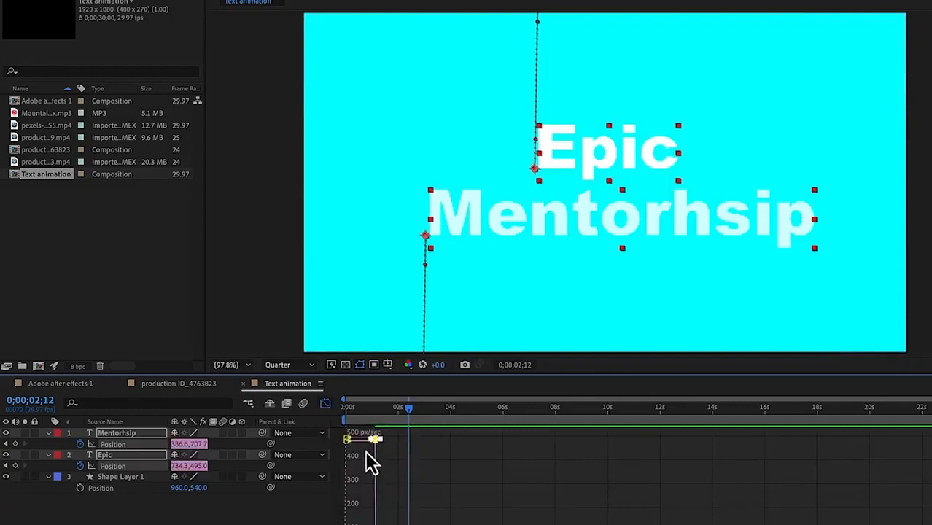
click(326, 403)
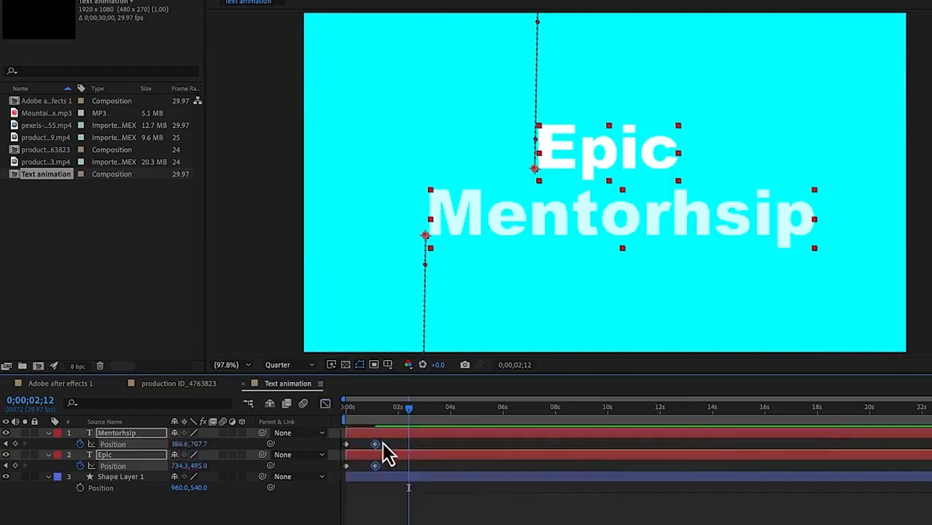
click(399, 476)
drag(383, 447, 346, 447)
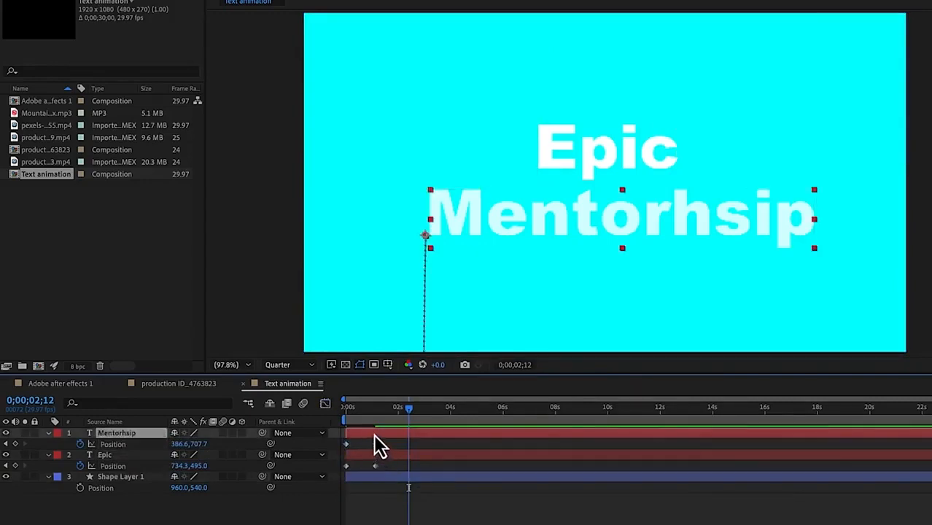
click(389, 455)
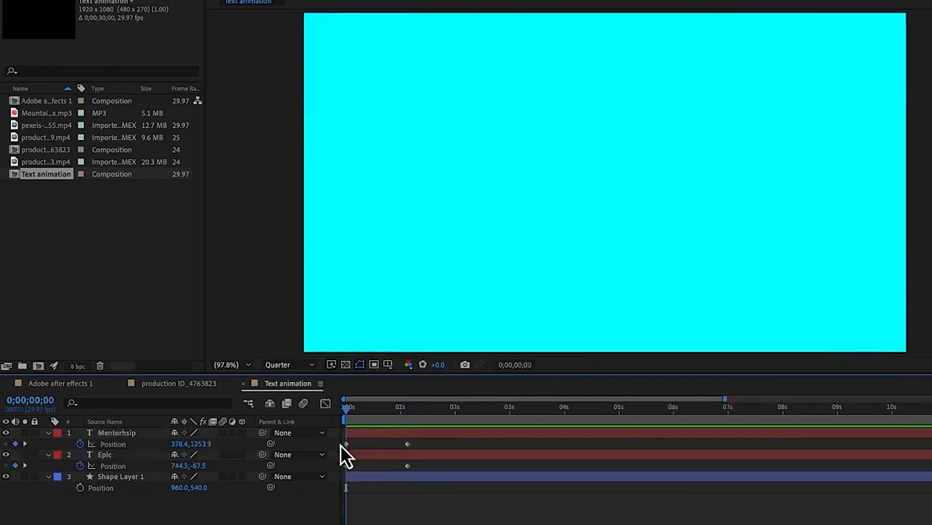
drag(439, 444, 332, 444)
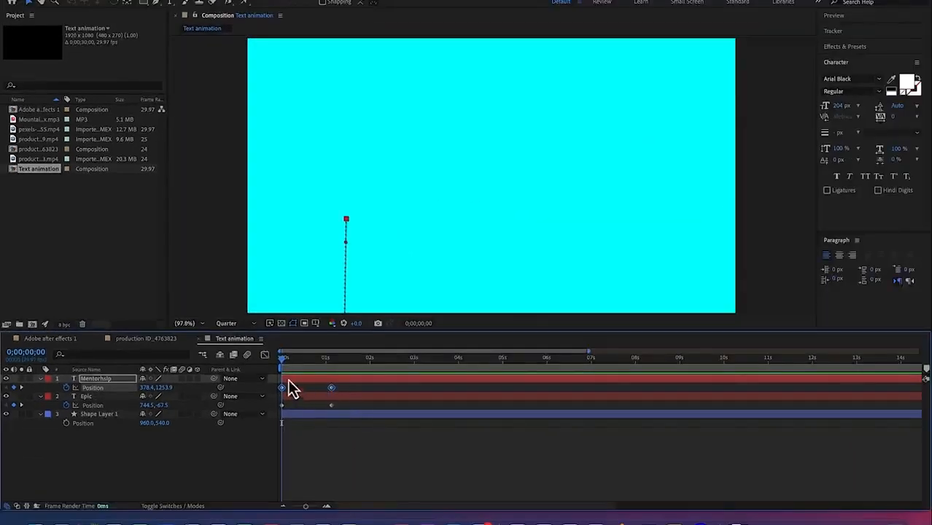
click(264, 356)
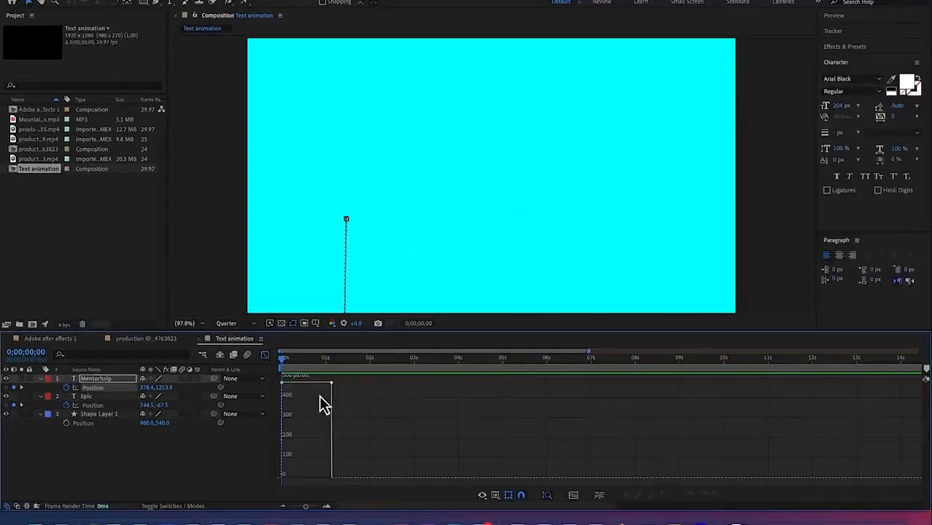
mouse_move(285, 390)
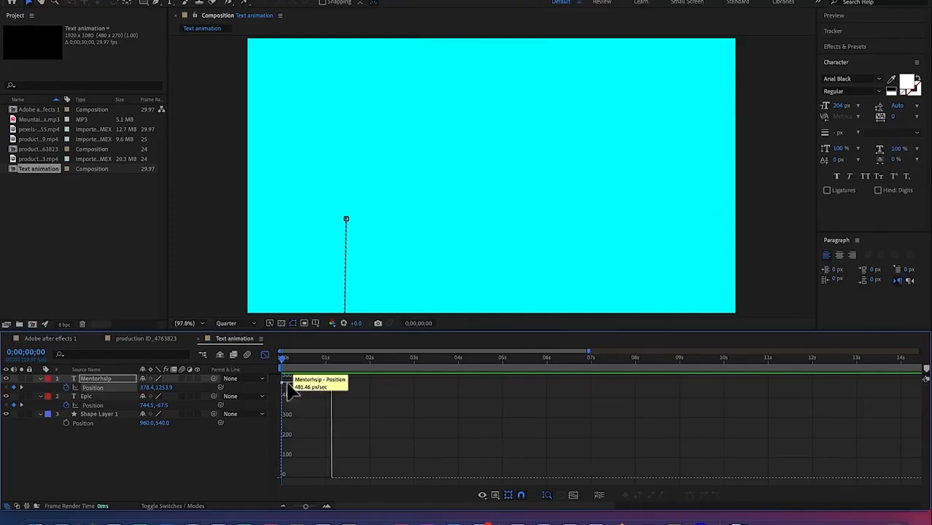
mouse_move(339, 485)
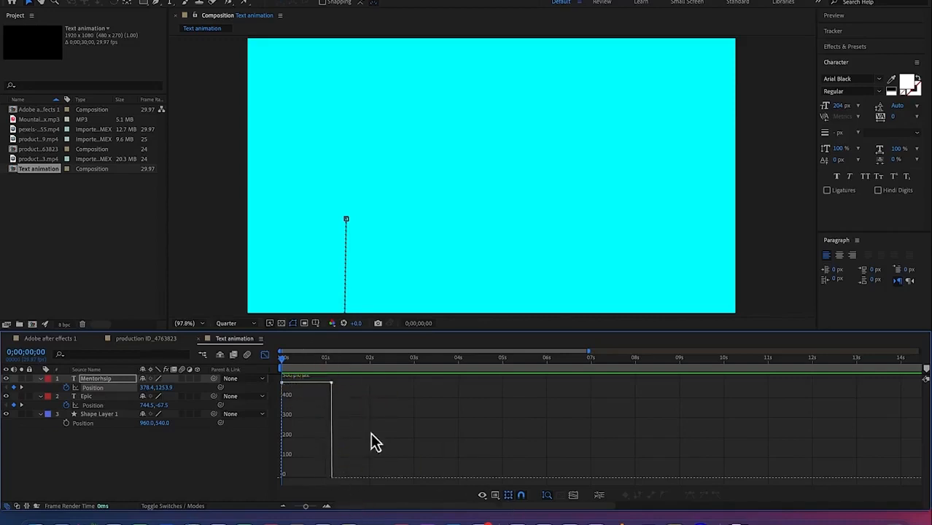
click(496, 496)
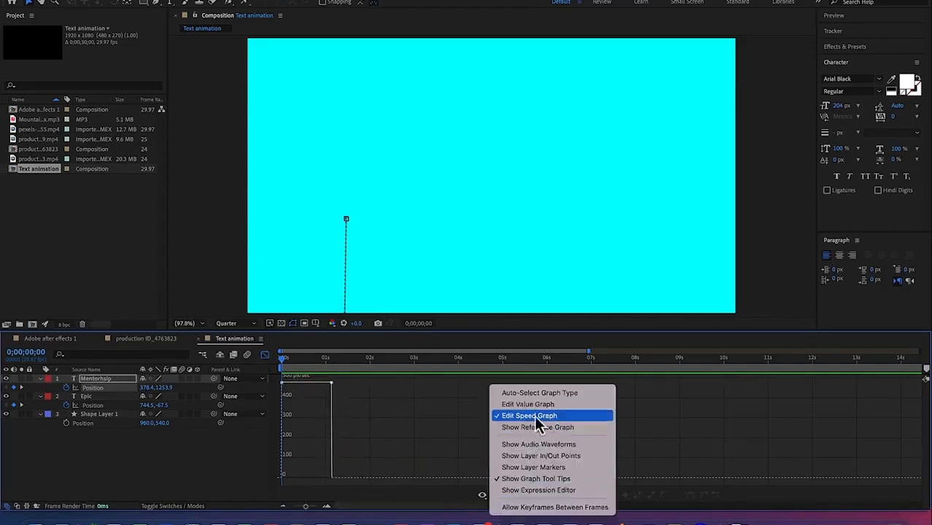
click(416, 417)
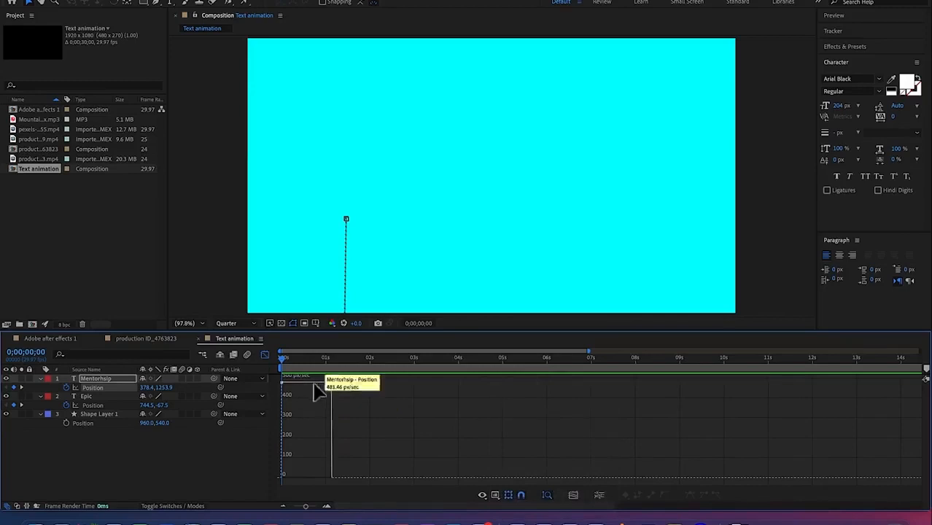
click(265, 355)
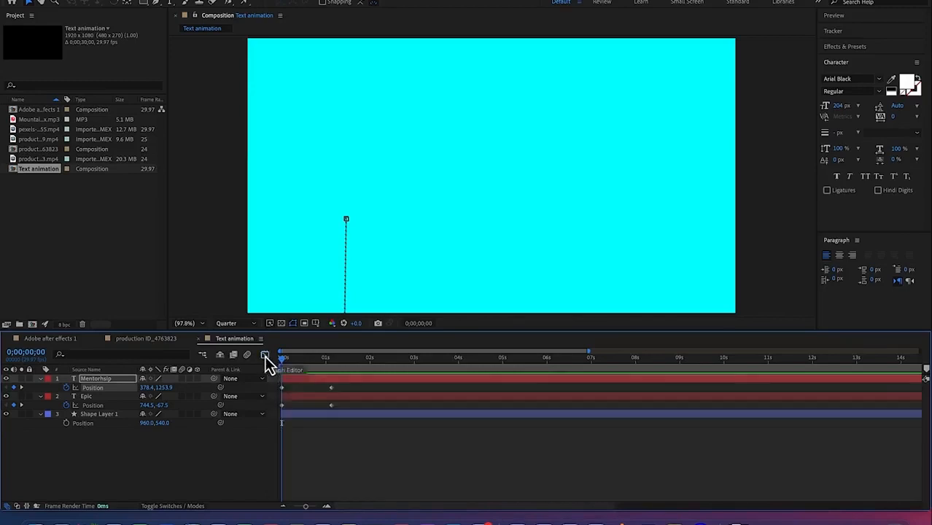
Apply Easy Ease to both position keyframes of the Epic layer
click(331, 405)
drag(352, 410, 263, 401)
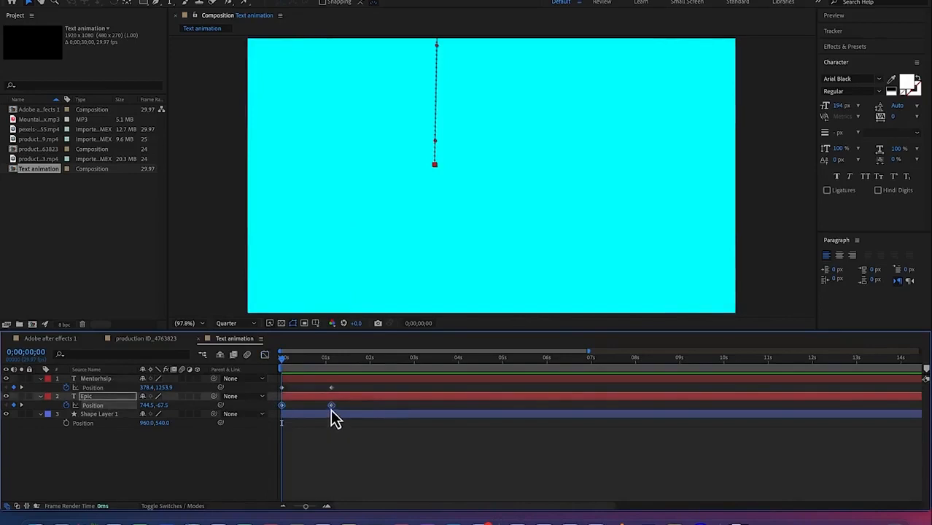
right_click(331, 408)
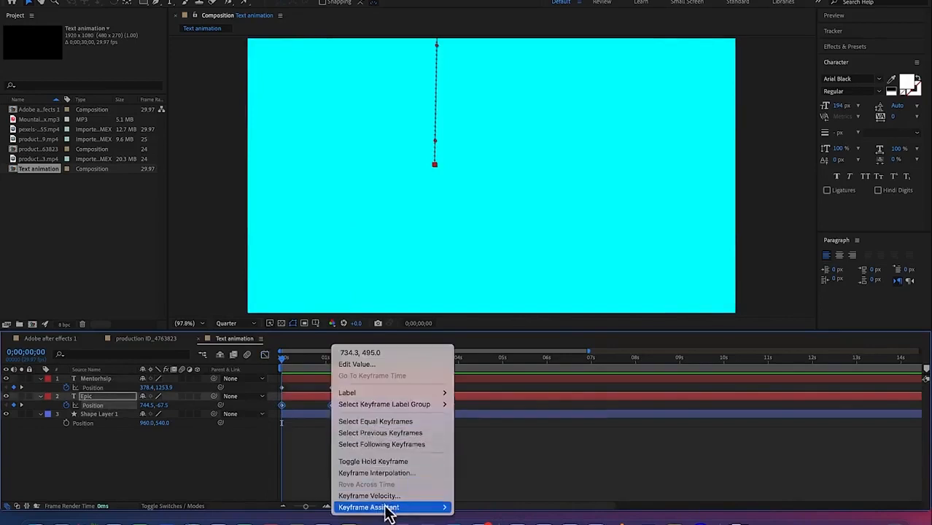
mouse_move(390, 514)
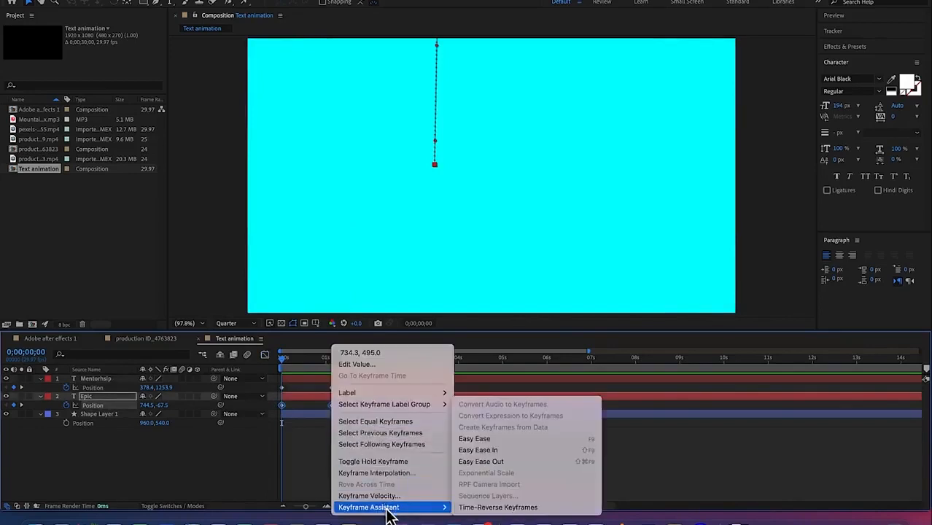
click(506, 440)
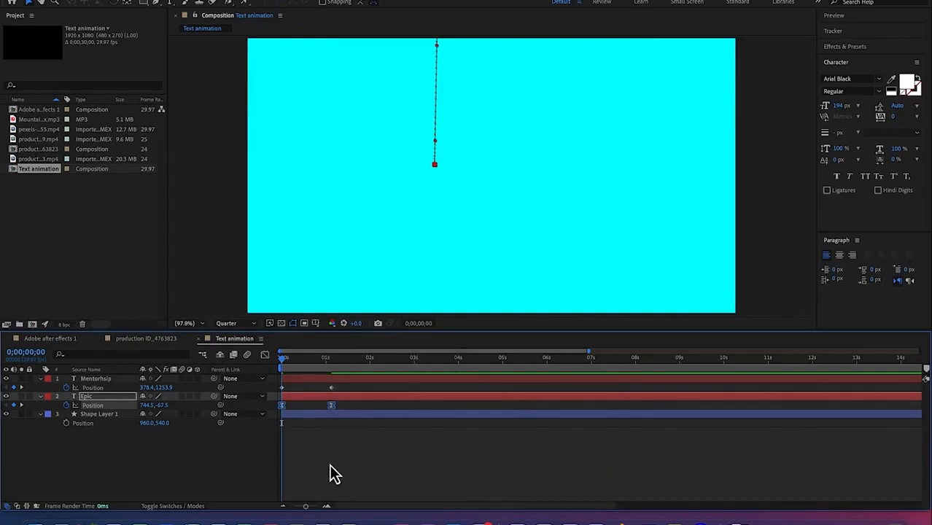
Examine the speed graph of Epic's eased position keyframes and preview the text animation from the beginning
click(265, 355)
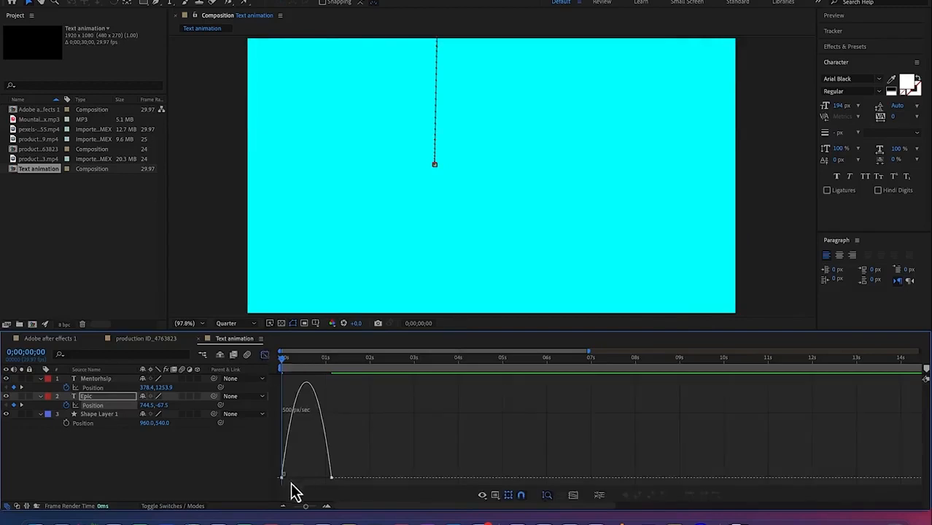
mouse_move(284, 481)
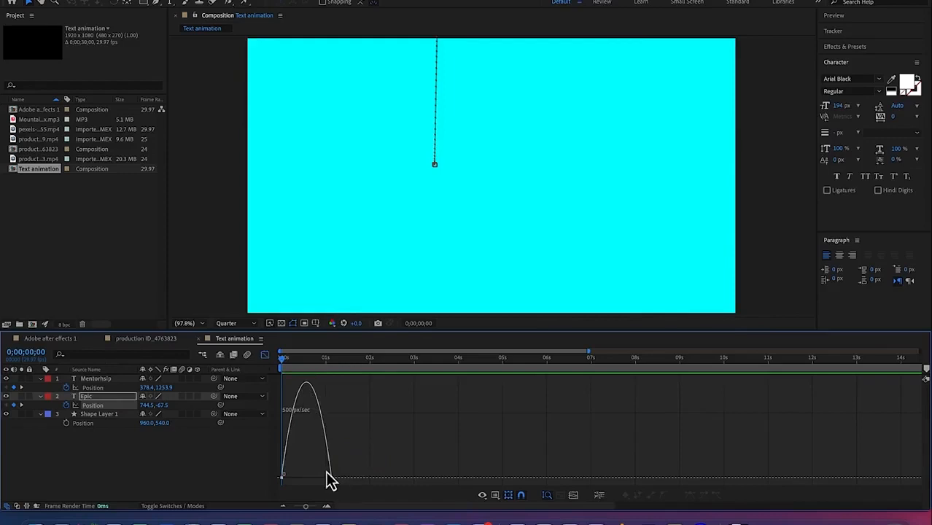
click(265, 360)
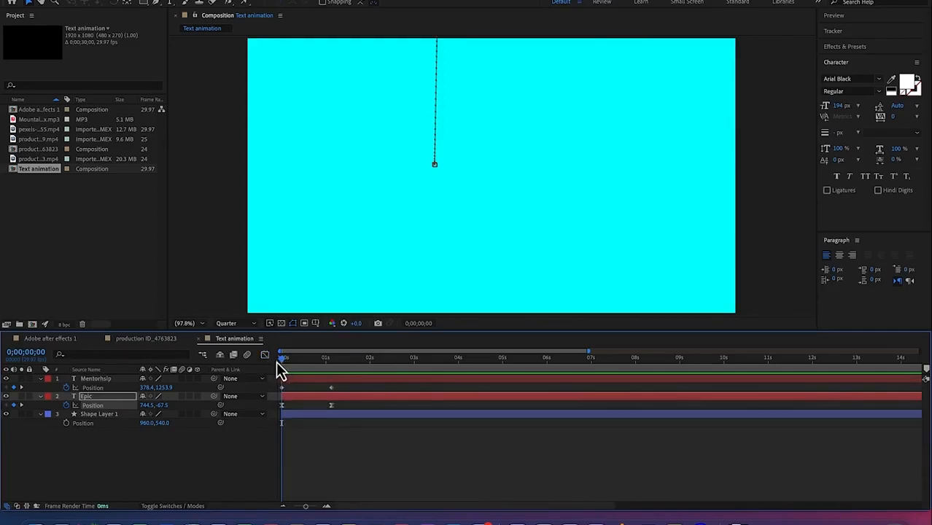
key(space)
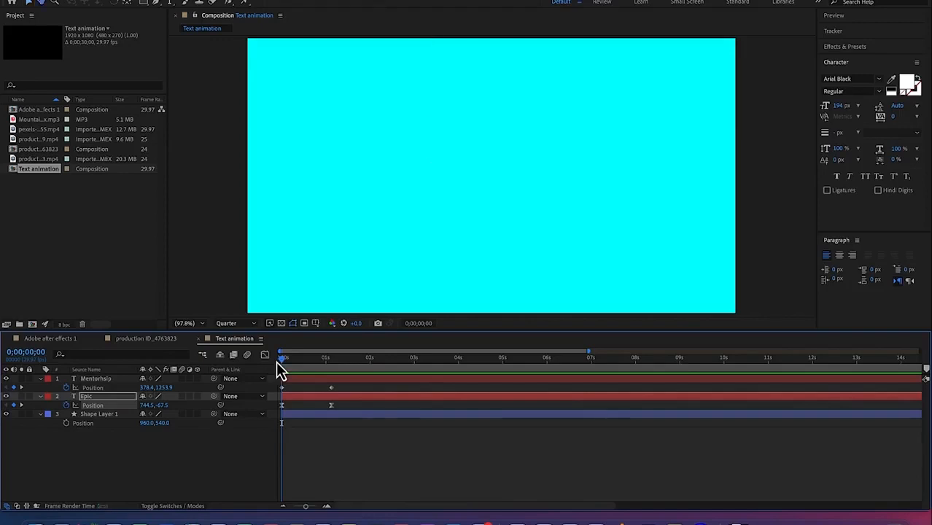
key(space)
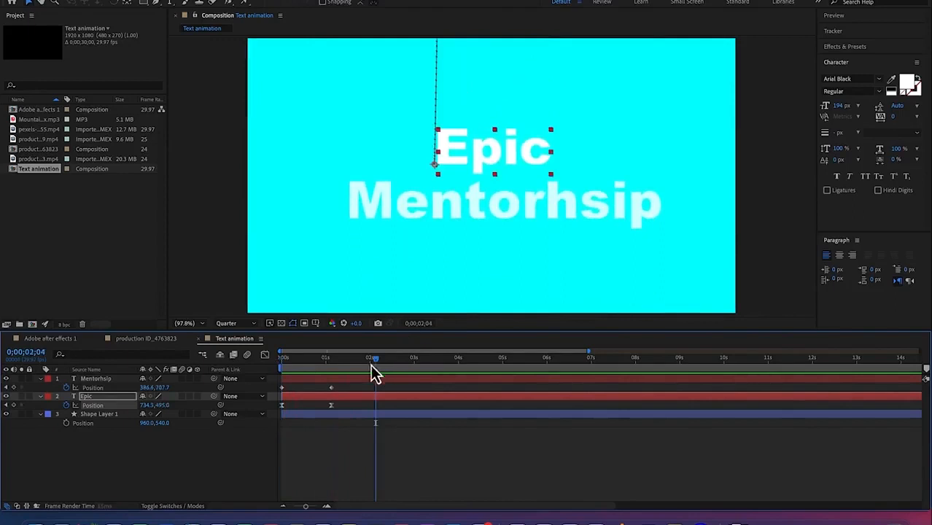
key(Home)
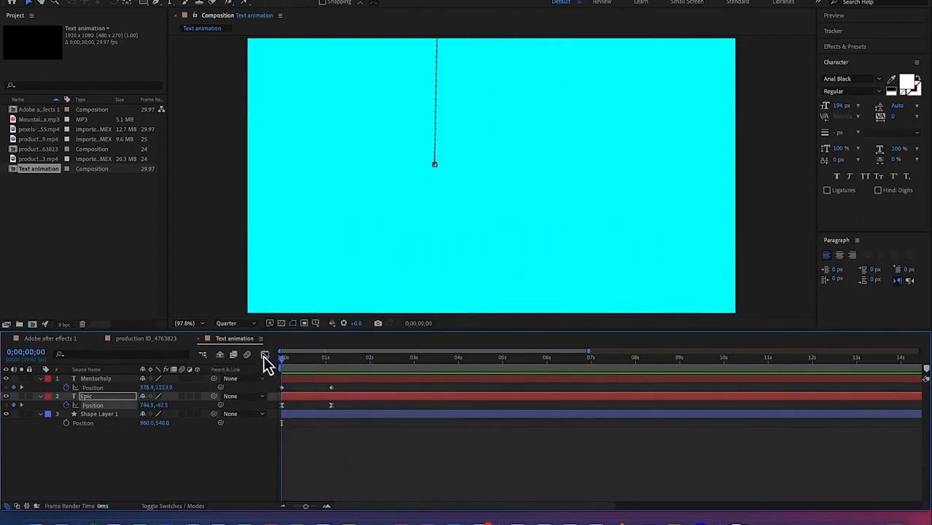
Lengthen the incoming ease of Epic's ending position keyframe so its speed peaks early and tapers off gradually, and preview the motion from 0;00;00;00
drag(350, 408, 269, 413)
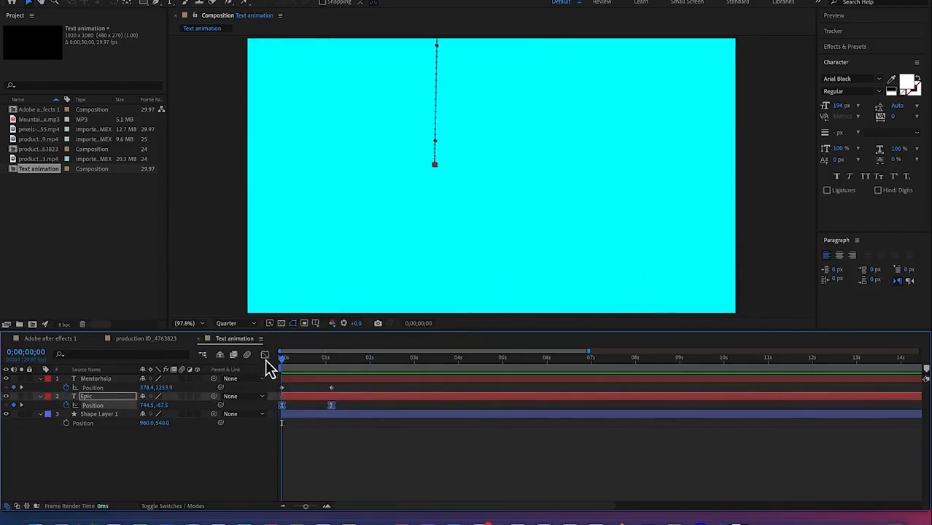
click(265, 355)
drag(343, 467, 306, 479)
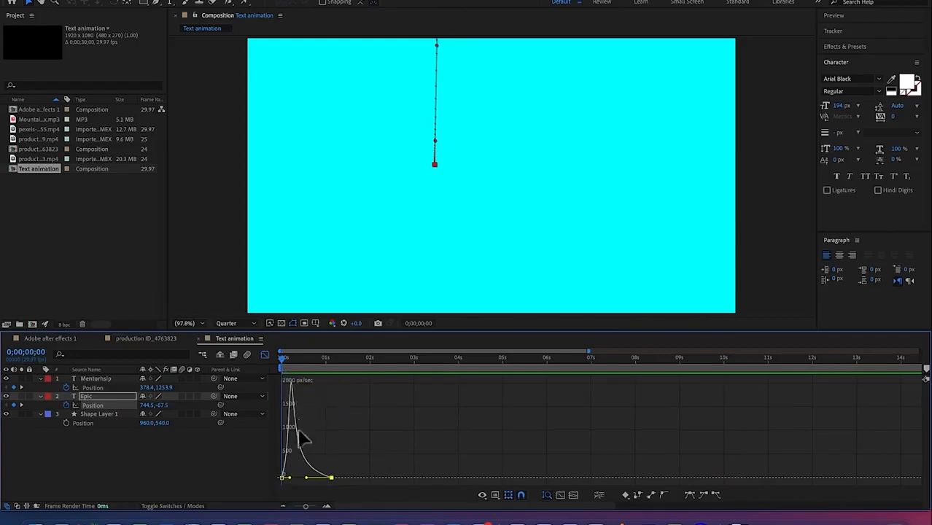
click(266, 356)
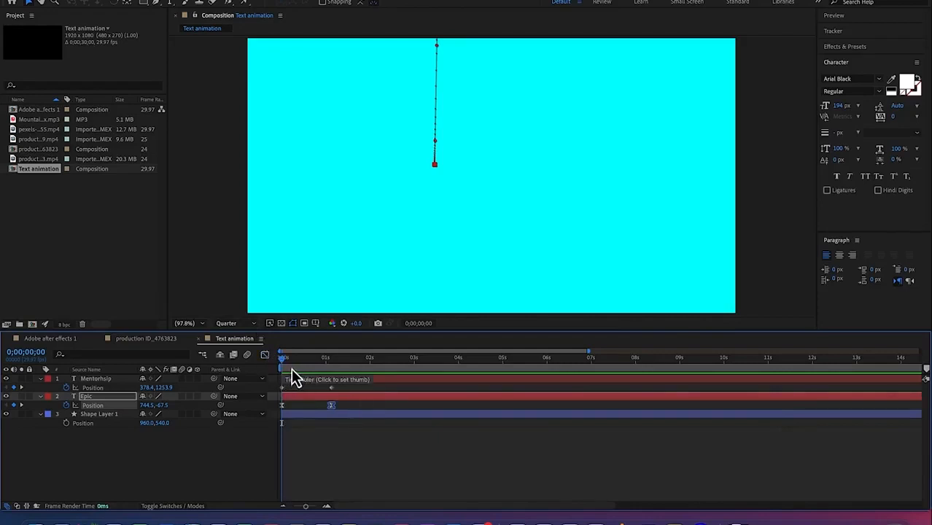
key(space)
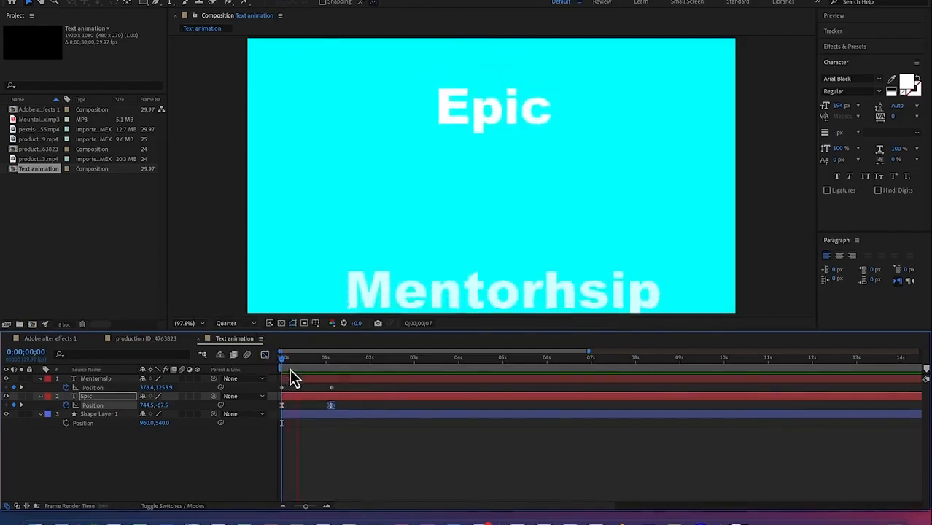
key(space)
drag(382, 358, 216, 376)
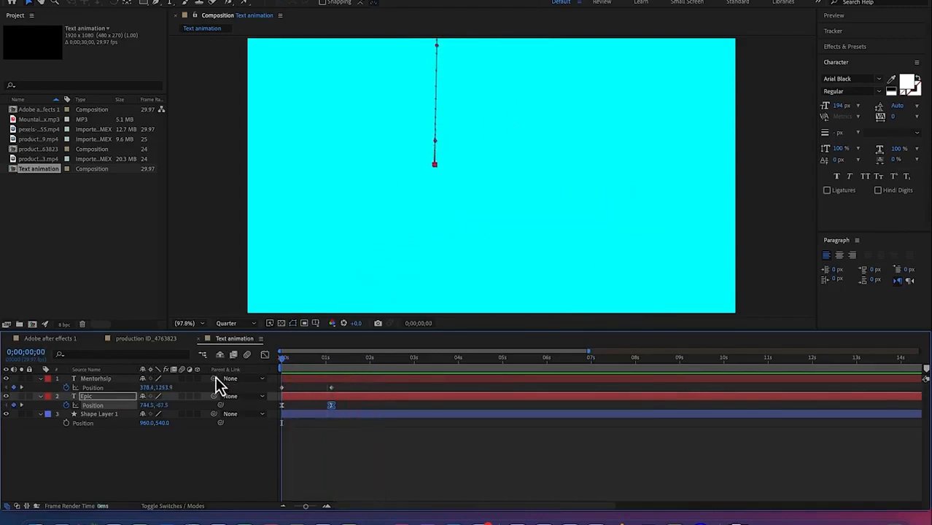
key(space)
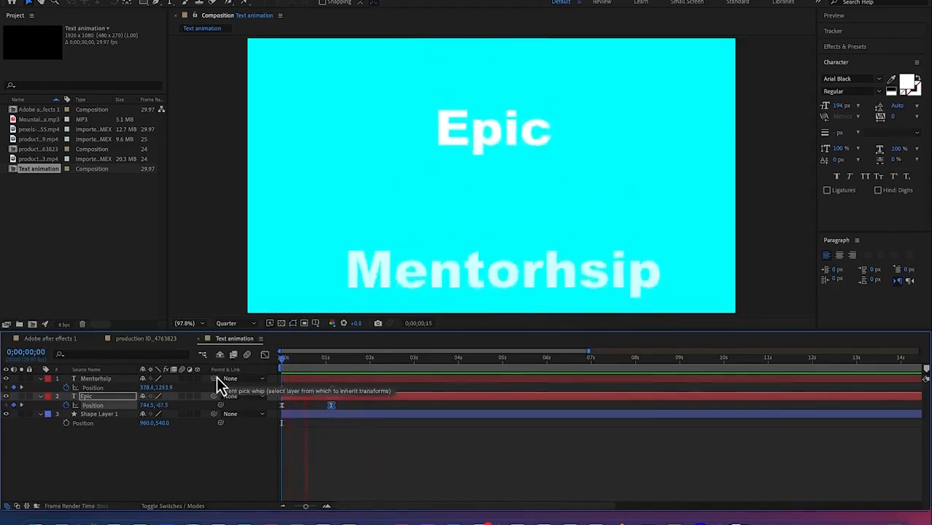
key(space)
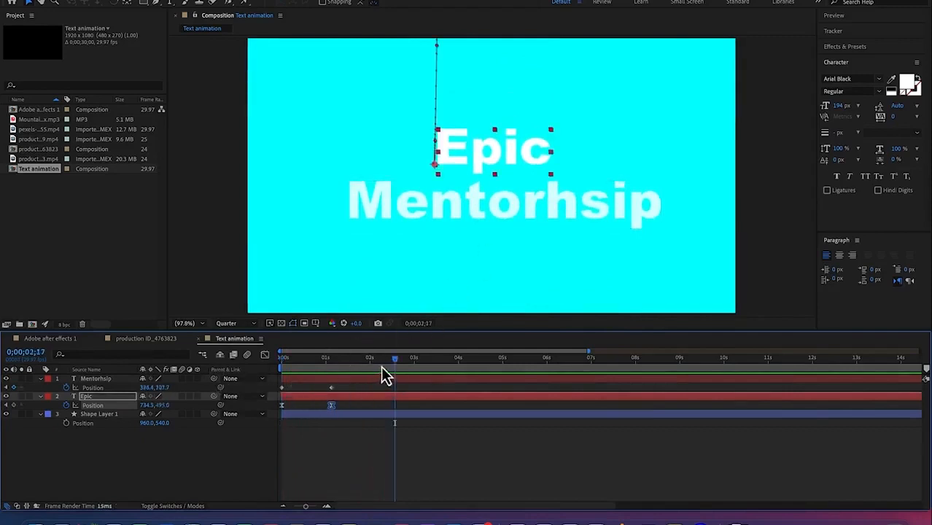
drag(396, 359, 311, 357)
key(Home)
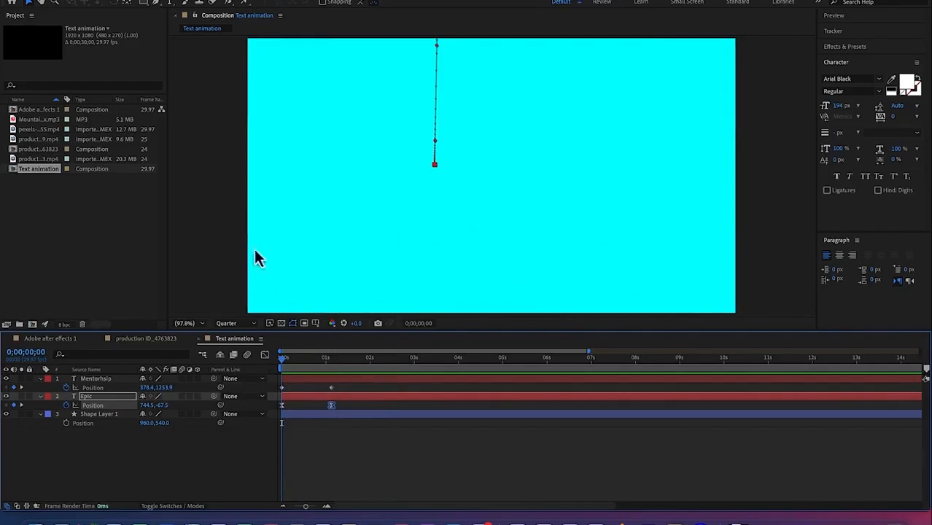
Look up the shortcut for Set Keyframe to Easy Ease by searching the keyboard shortcuts for "easy"
click(112, 4)
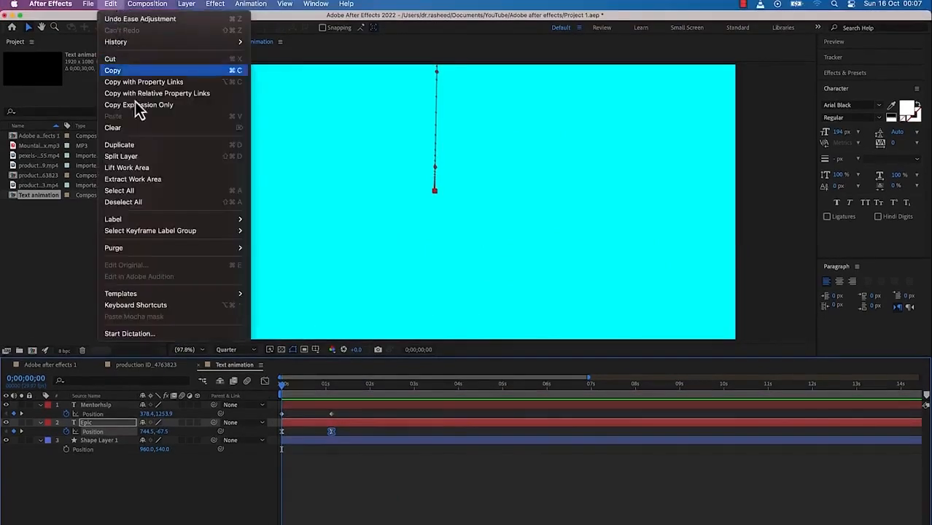
click(161, 306)
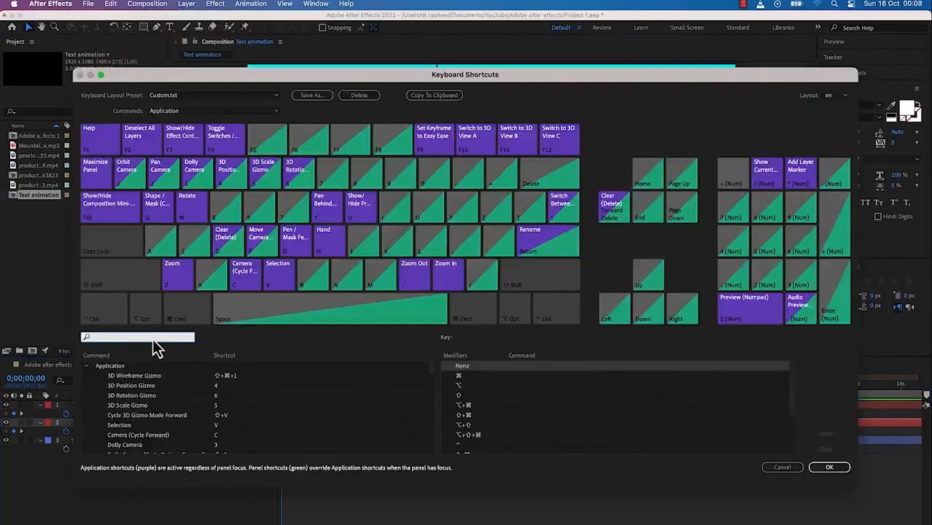
text(easy)
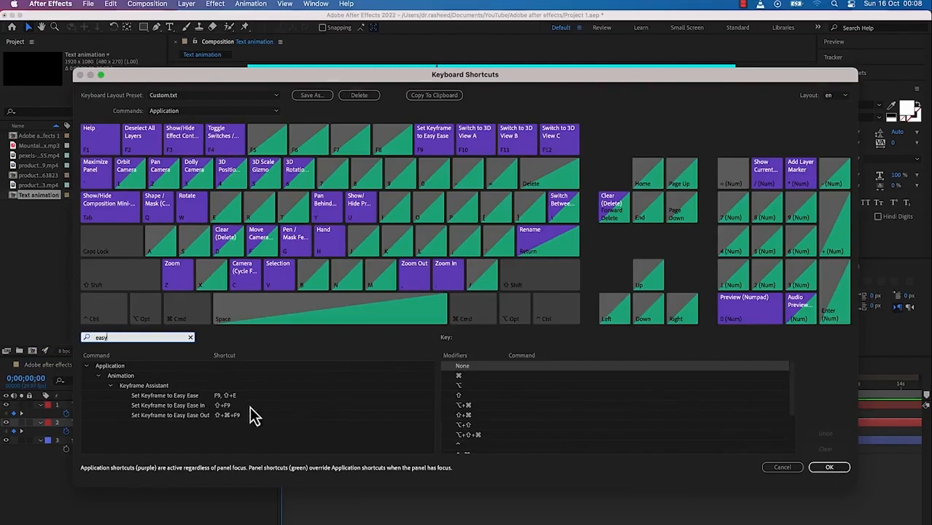
click(234, 399)
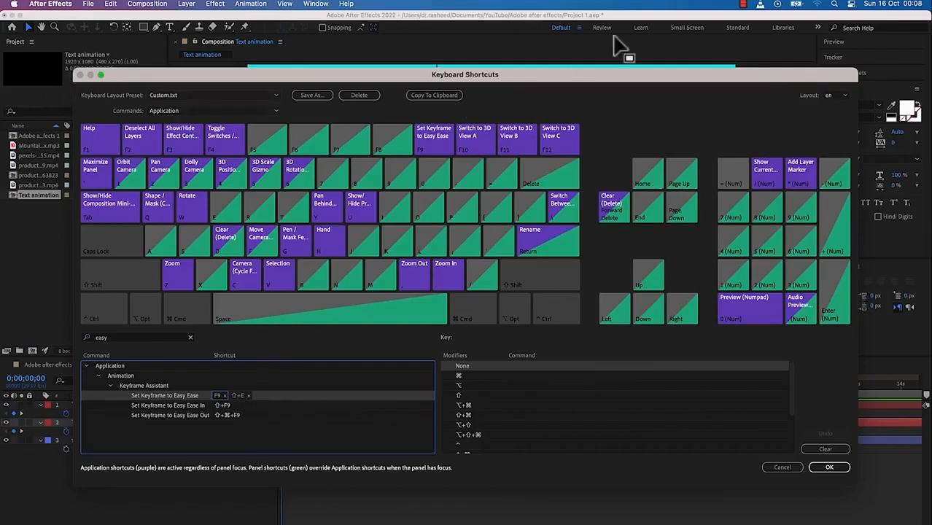
click(829, 466)
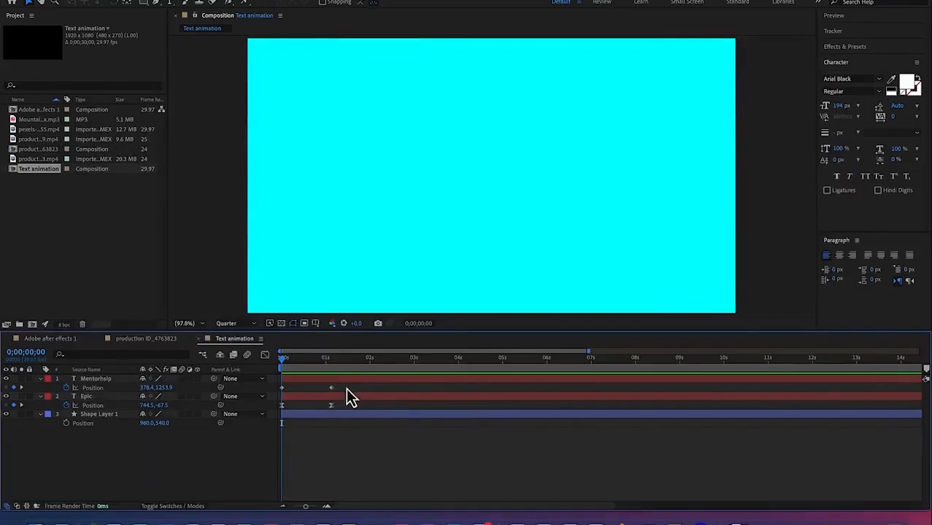
Apply Easy Ease to both position keyframes of the Mentorhsip layer and preview the motion of both words
drag(343, 387, 284, 394)
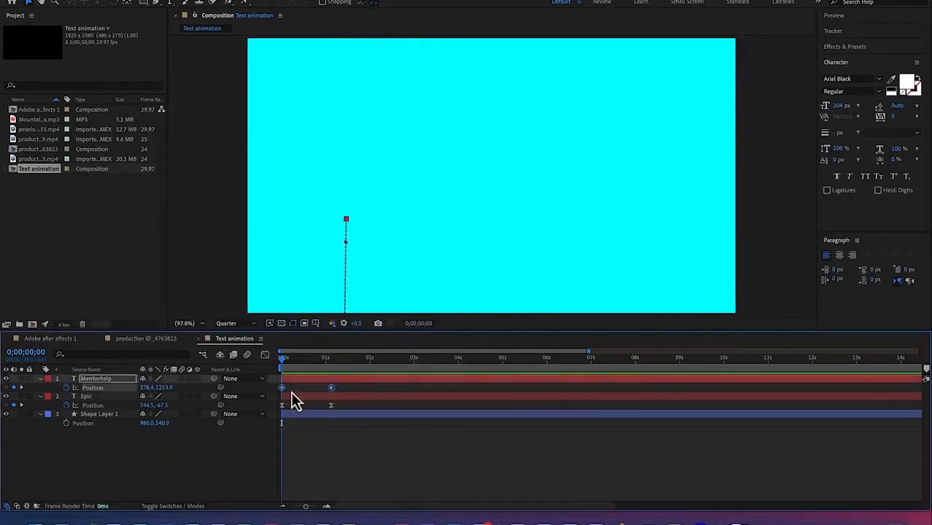
key(F9)
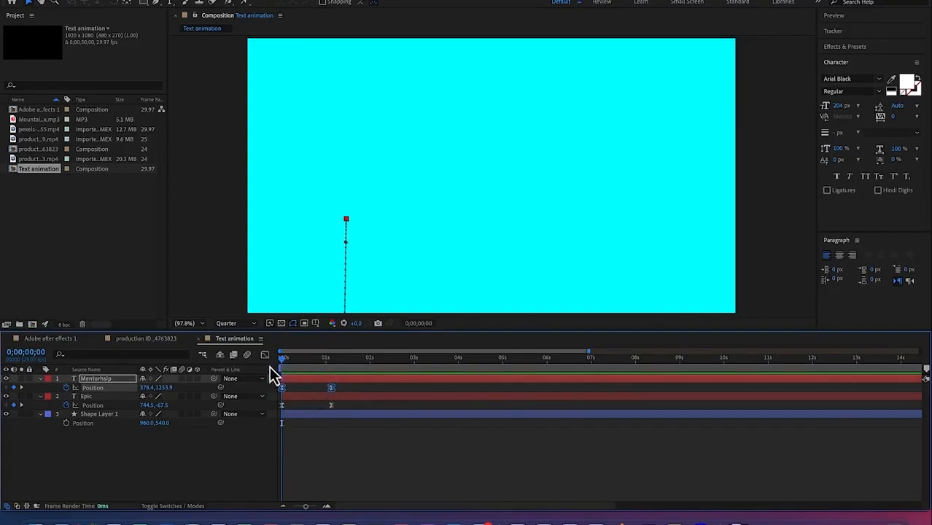
key(space)
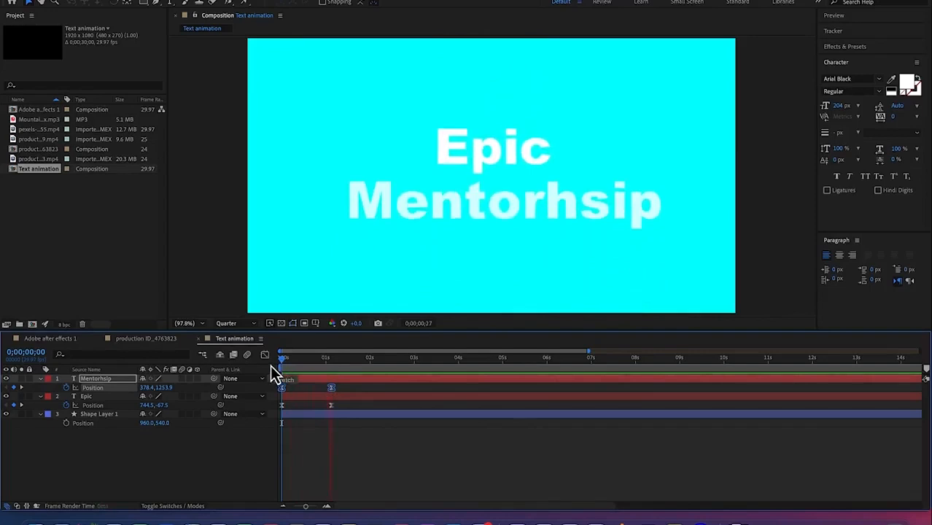
key(space)
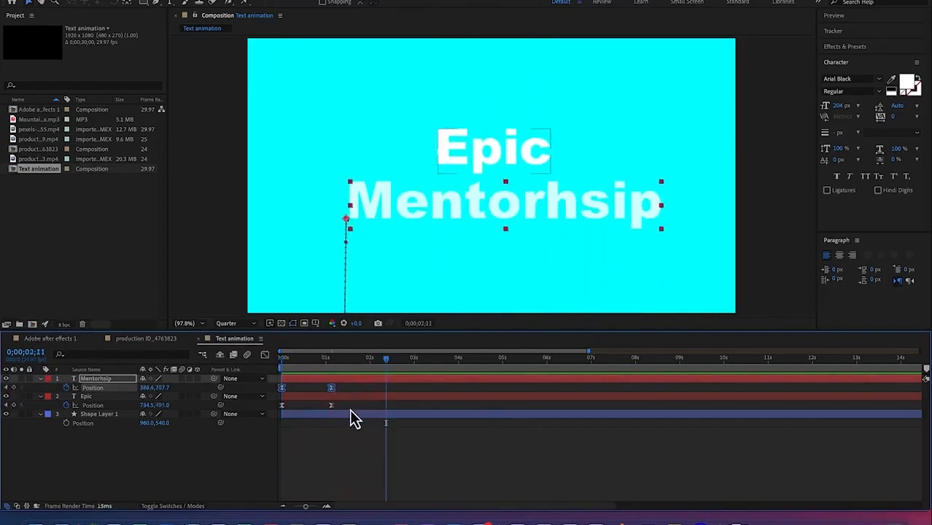
Shift the ending position keyframes of both Epic and Mentorhsip earlier to about 0.8 seconds
click(343, 409)
drag(345, 410, 316, 389)
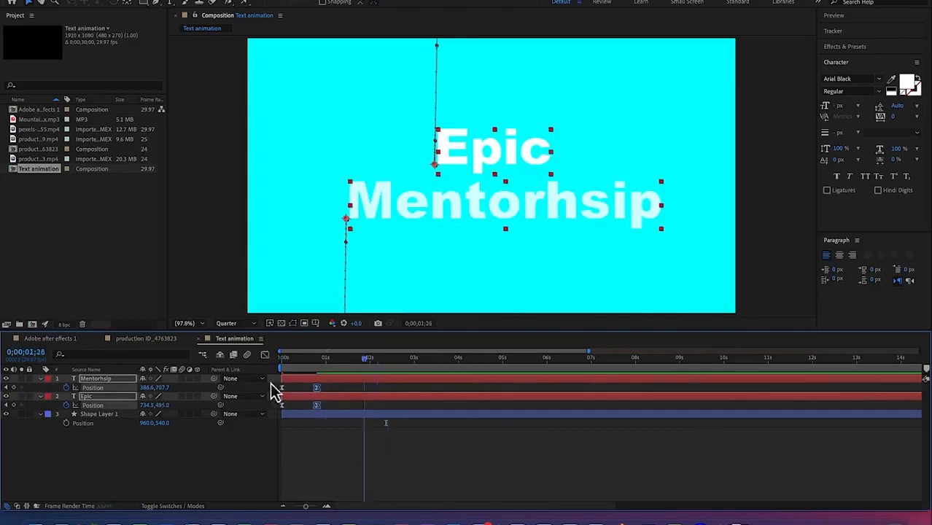
Play the text animation from the first frame and return to the start of the timeline
key(Home)
key(space)
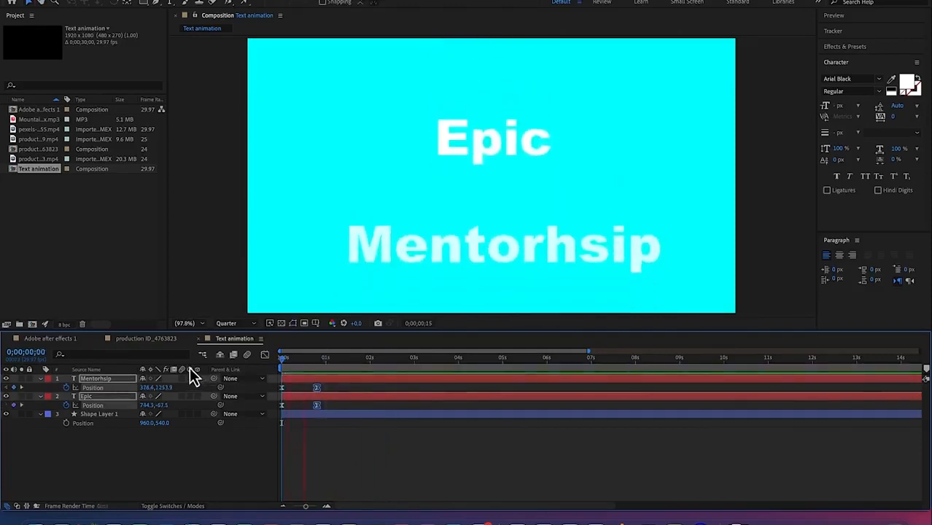
key(space)
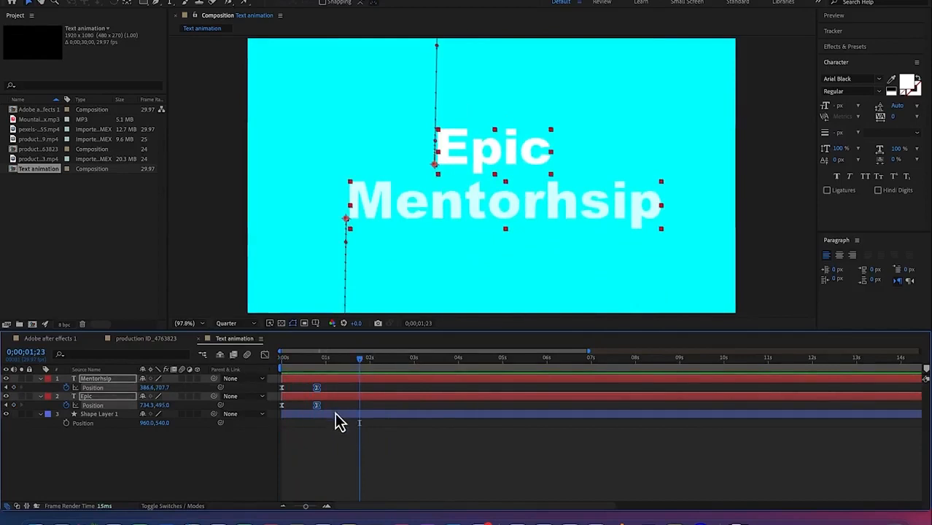
key(Home)
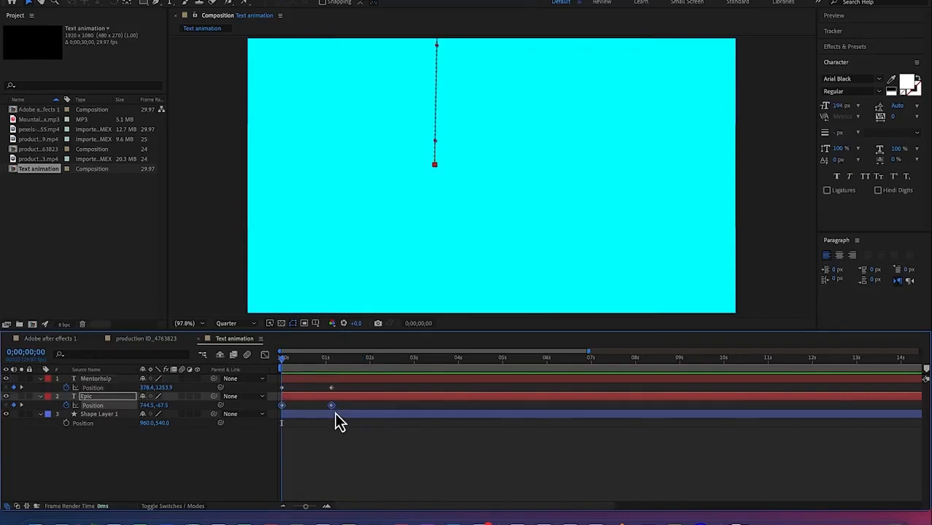
Apply Easy Ease to all Position keyframes of the Mentorhsip and Epic text layers
click(352, 452)
drag(350, 408, 277, 384)
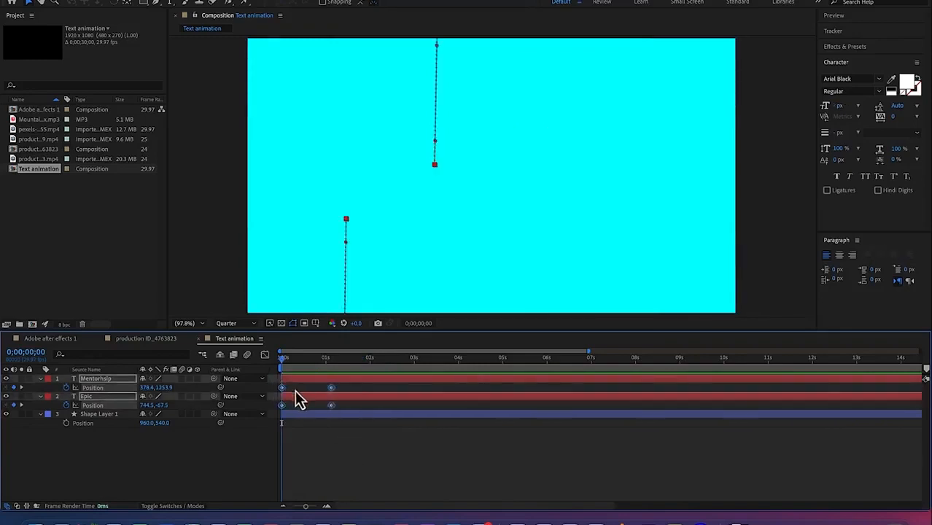
drag(359, 407, 276, 386)
right_click(332, 387)
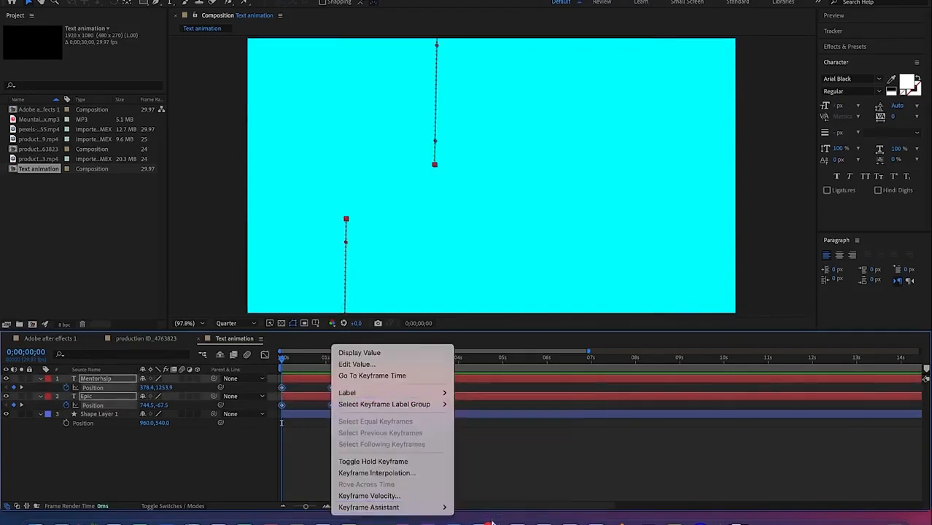
mouse_move(437, 508)
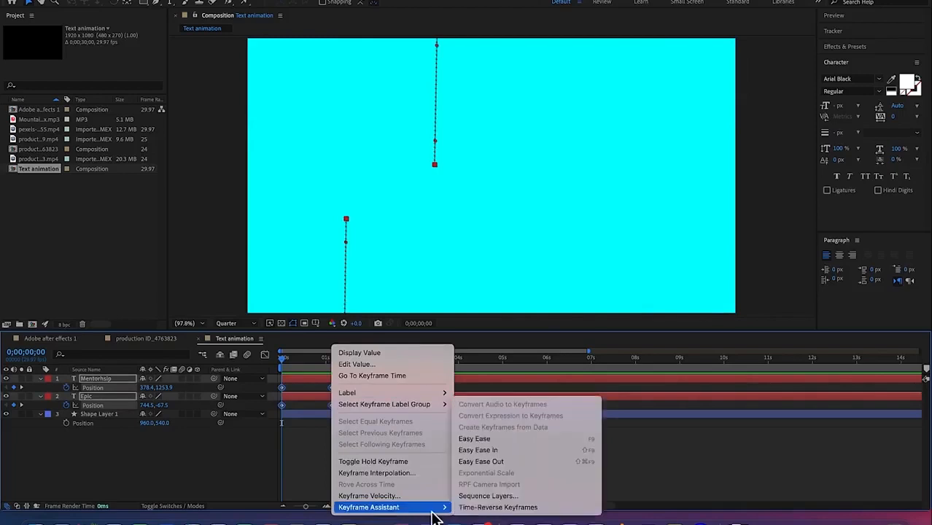
click(483, 451)
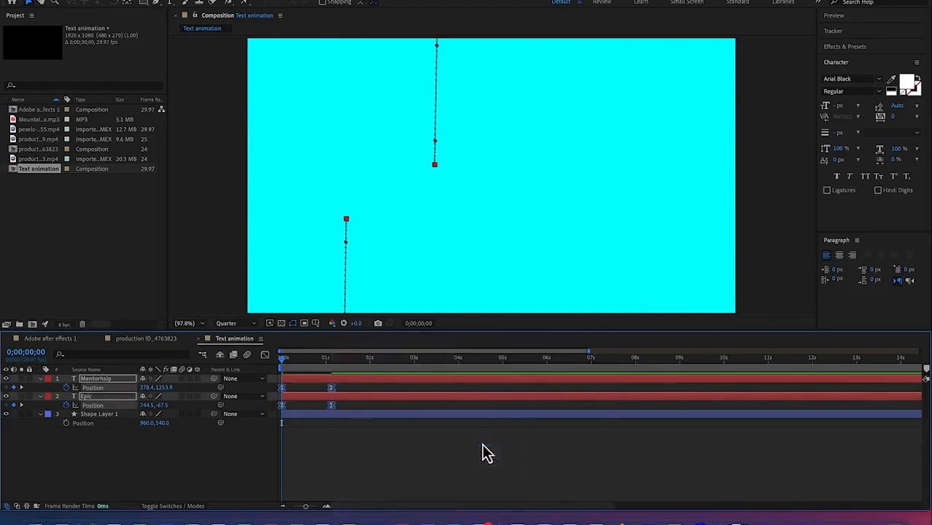
In the speed graph, stretch the incoming ease of both layers' final Position keyframes toward the start so the motion peaks early
click(265, 357)
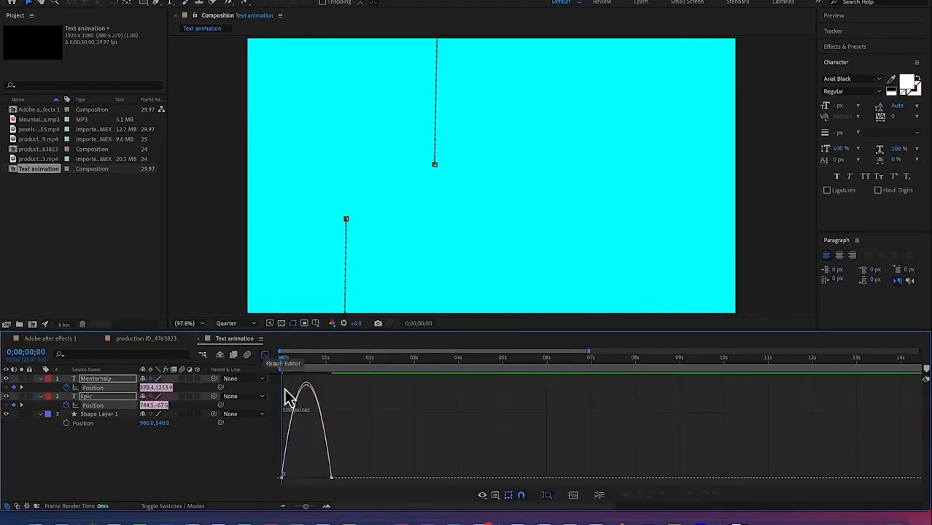
drag(313, 463, 349, 492)
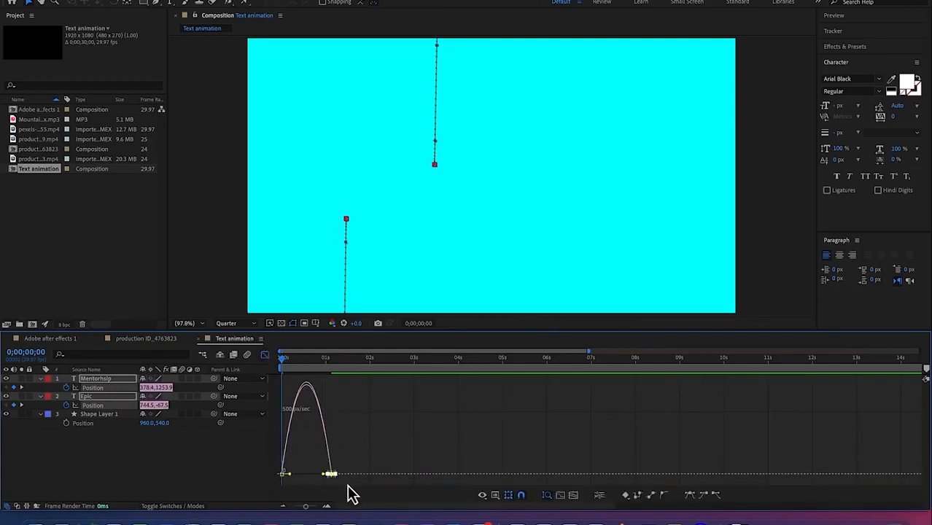
drag(328, 480, 290, 478)
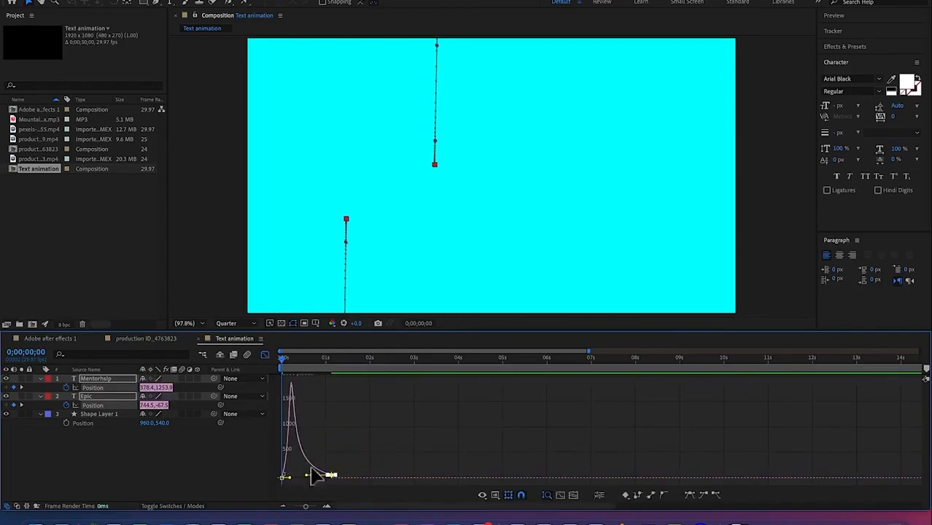
click(265, 356)
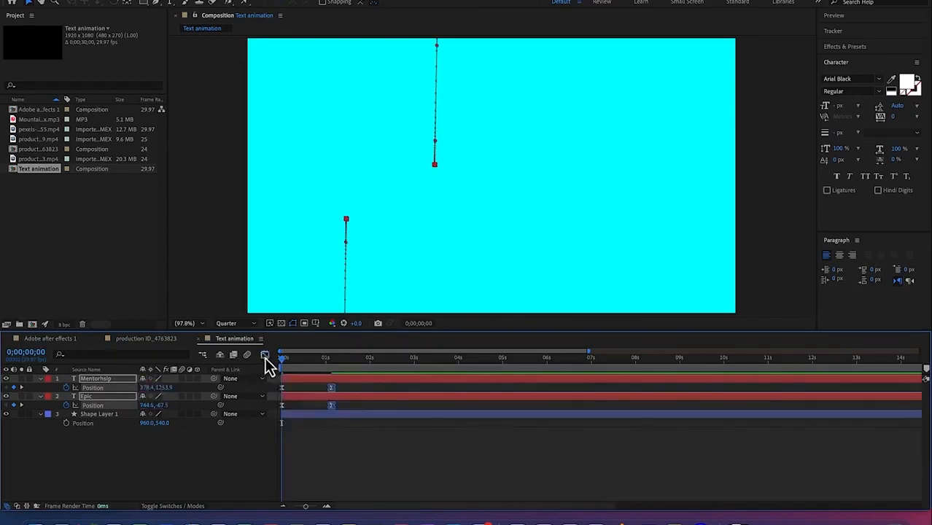
Play the eased text animation and scrub back to the frames where both words are still moving, about frame 19
key(space)
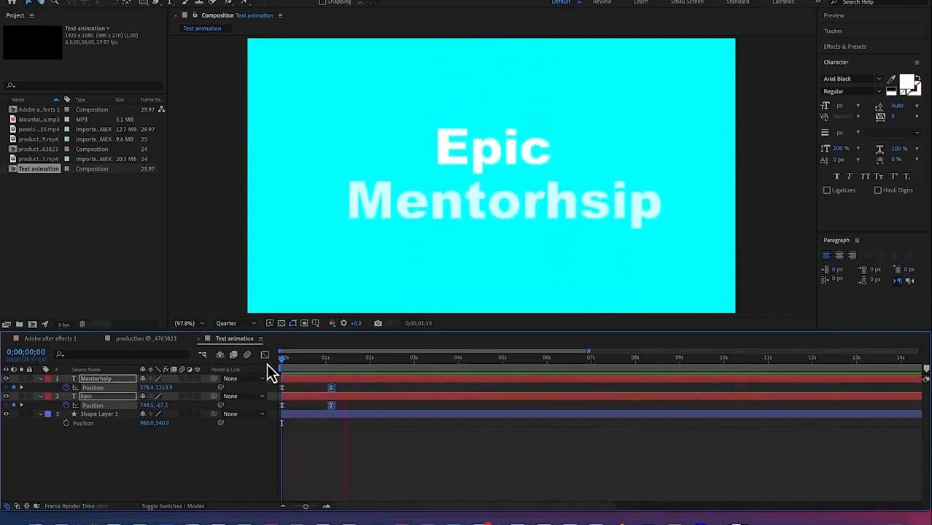
key(space)
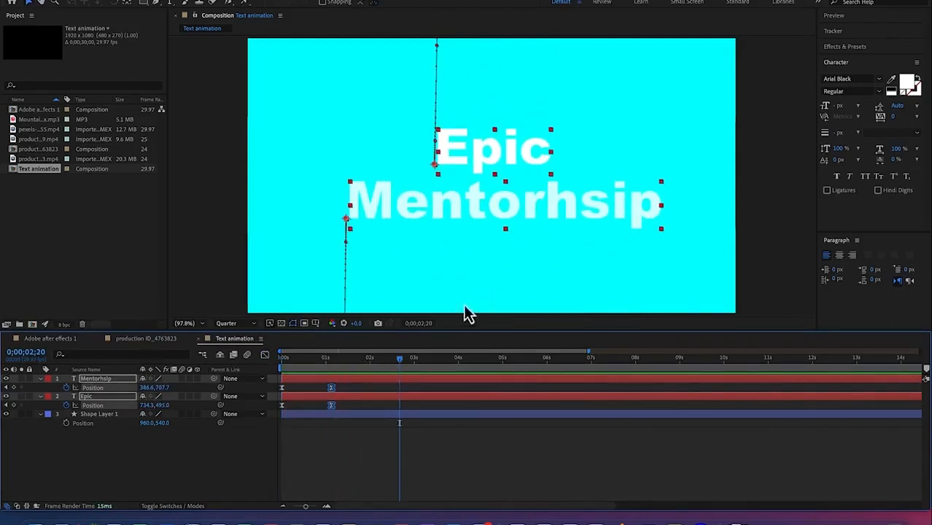
drag(399, 360, 312, 376)
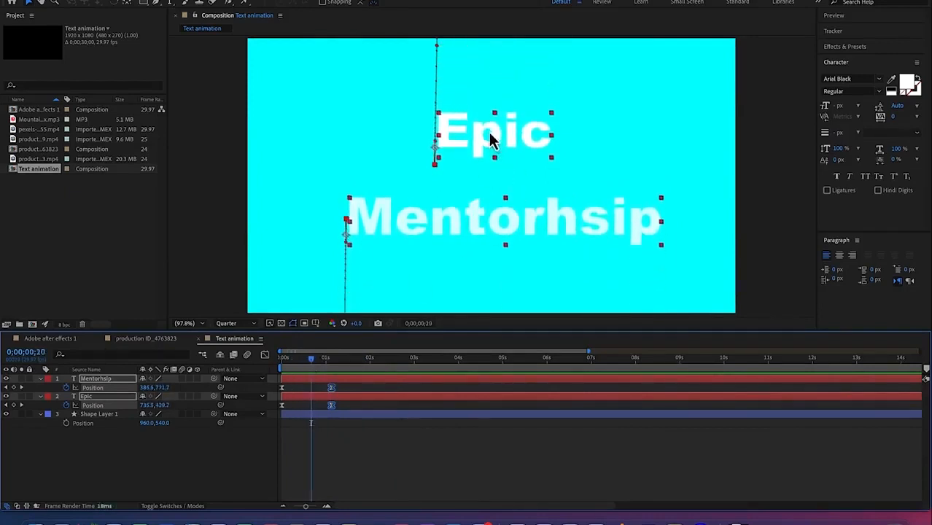
mouse_move(313, 371)
mouse_down()
mouse_move(291, 362)
mouse_move(307, 362)
mouse_up()
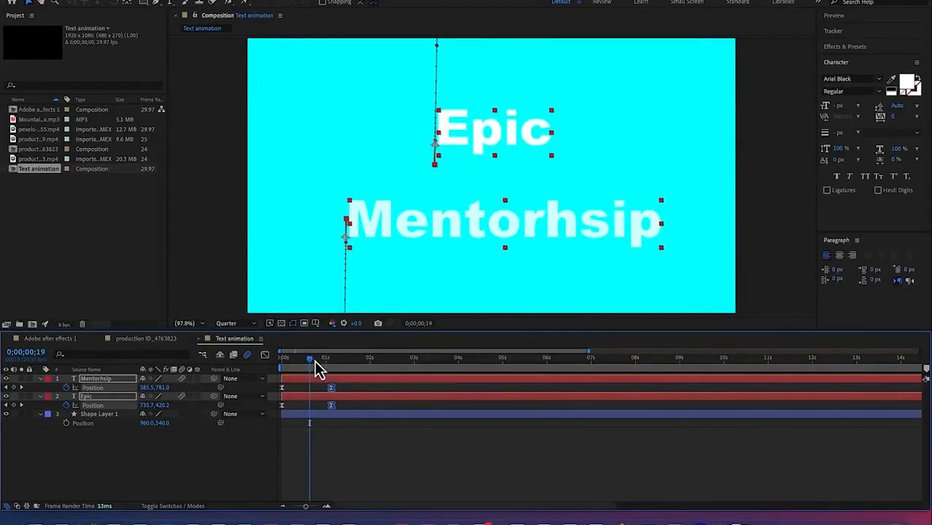
Scrub through the text entrance and replay it from the first frame to check the motion blur on both words
drag(309, 360, 296, 360)
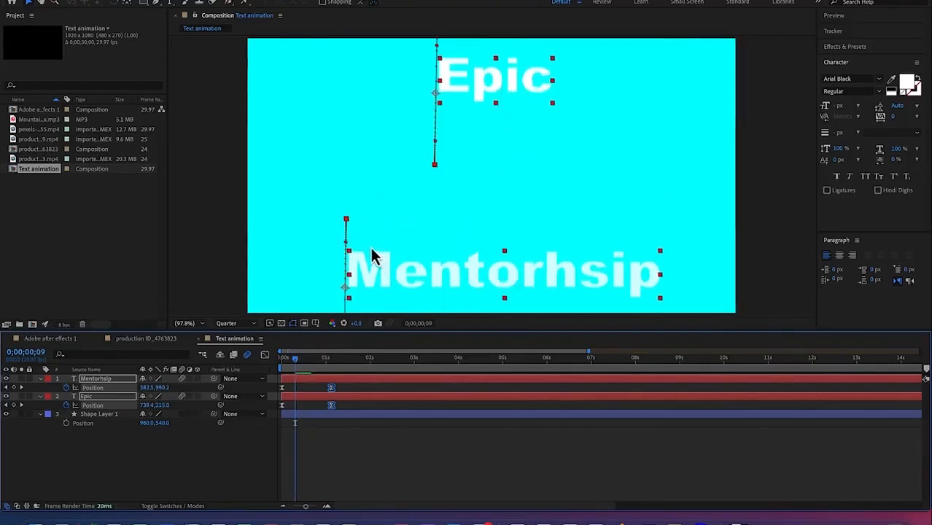
drag(298, 362, 279, 366)
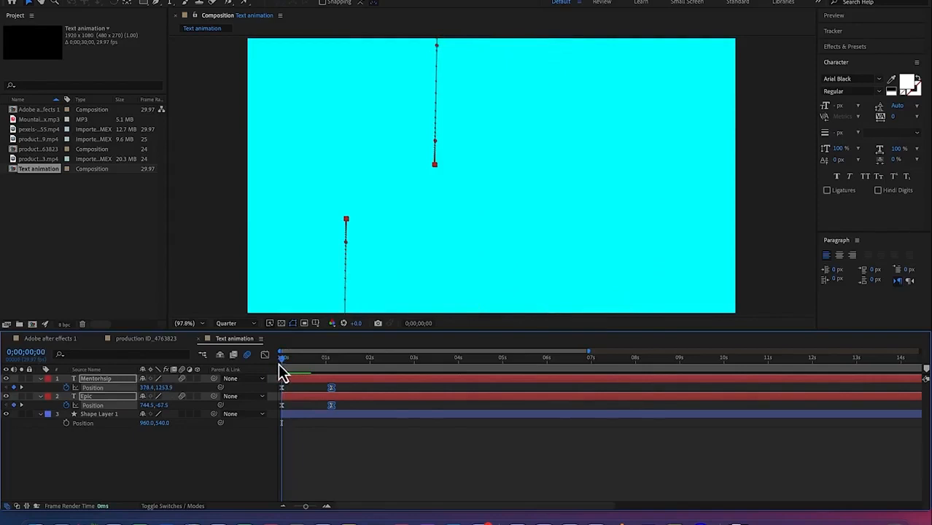
key(space)
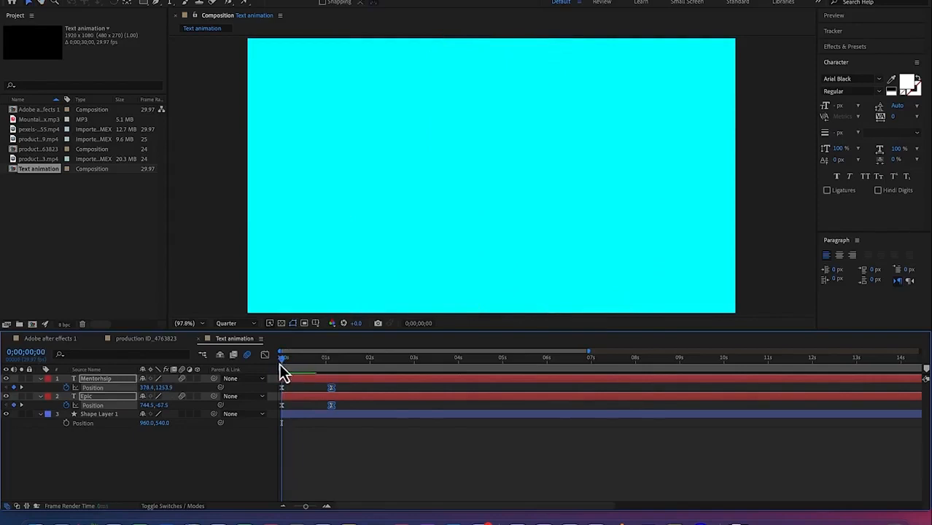
mouse_move(282, 361)
mouse_down()
mouse_move(380, 360)
mouse_move(349, 377)
mouse_move(273, 383)
mouse_move(287, 378)
mouse_up()
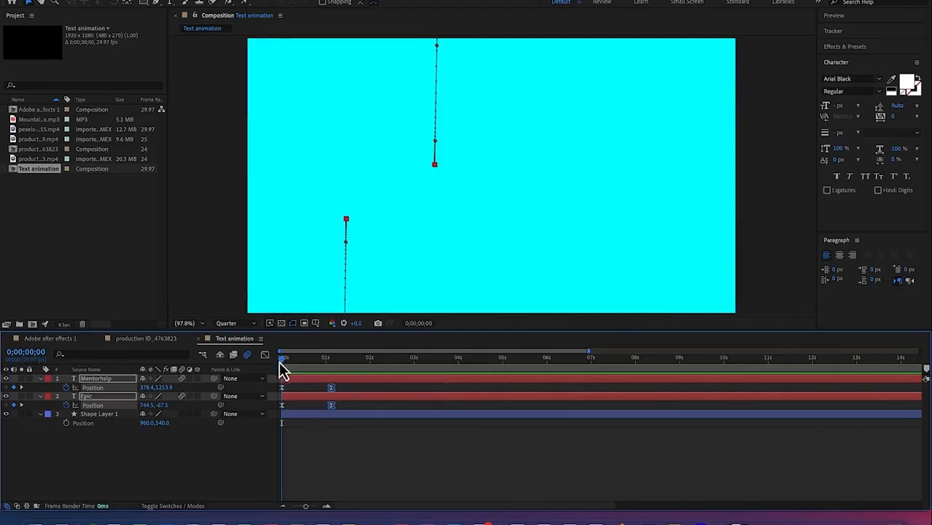
key(space)
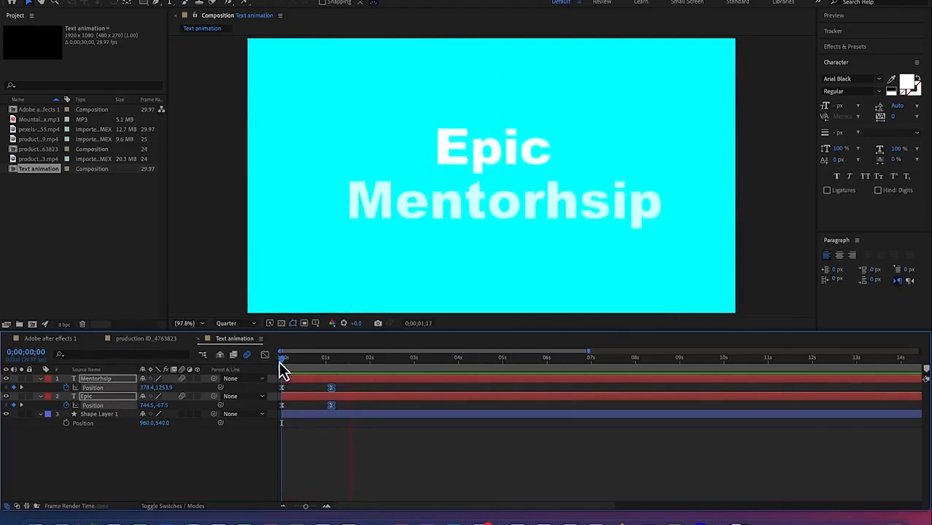
key(space)
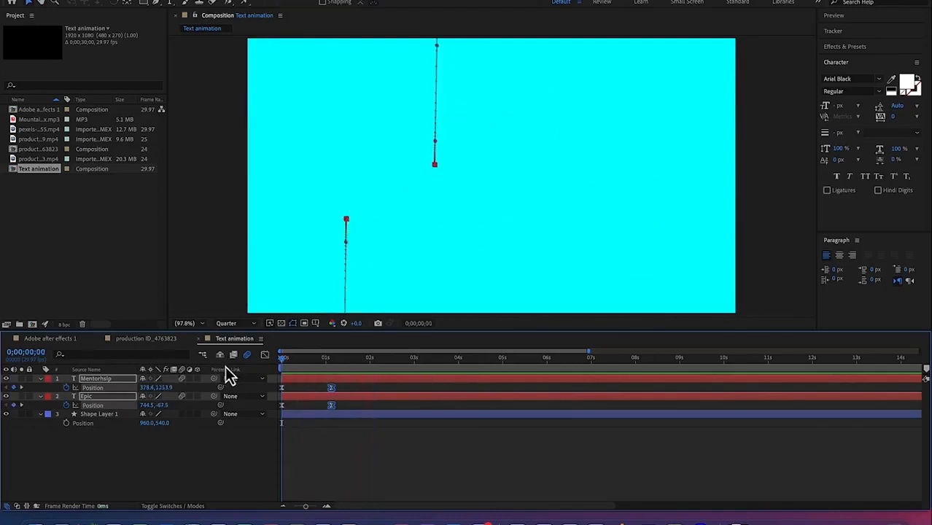
key(space)
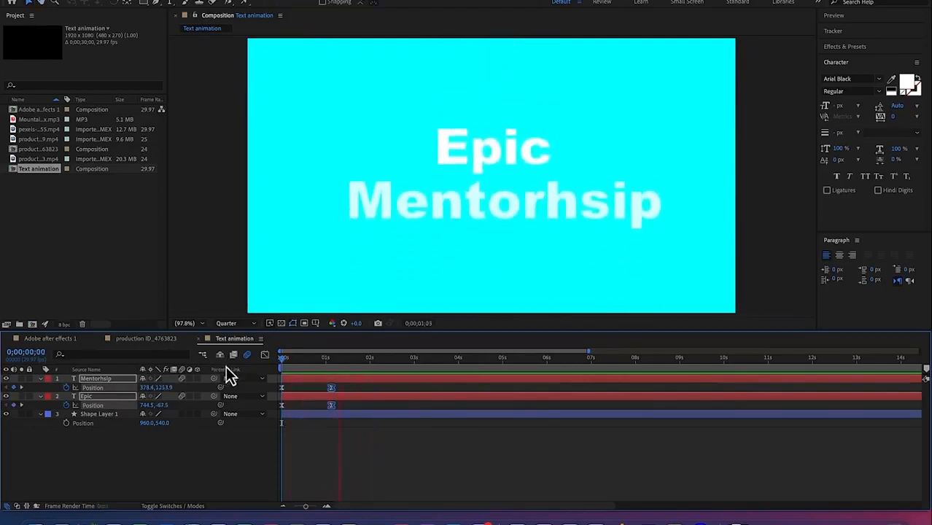
key(space)
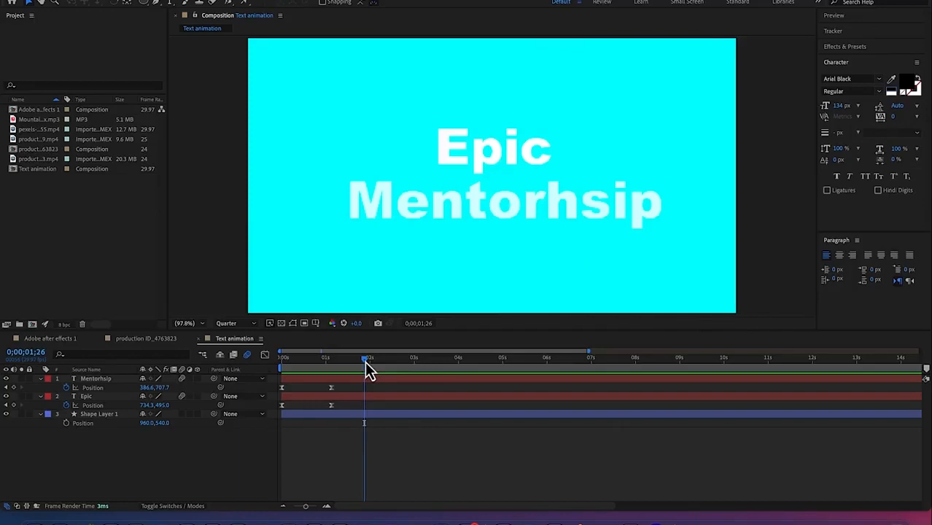
click(364, 361)
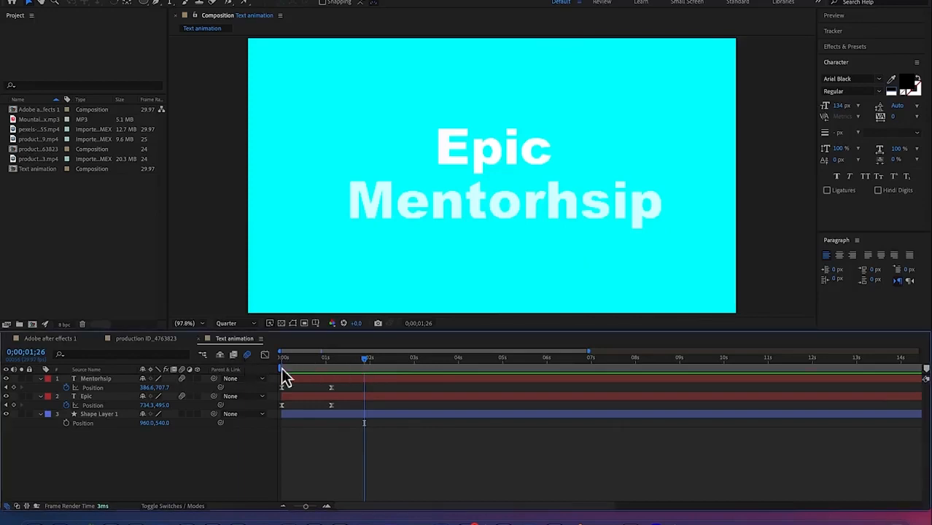
drag(332, 361, 268, 362)
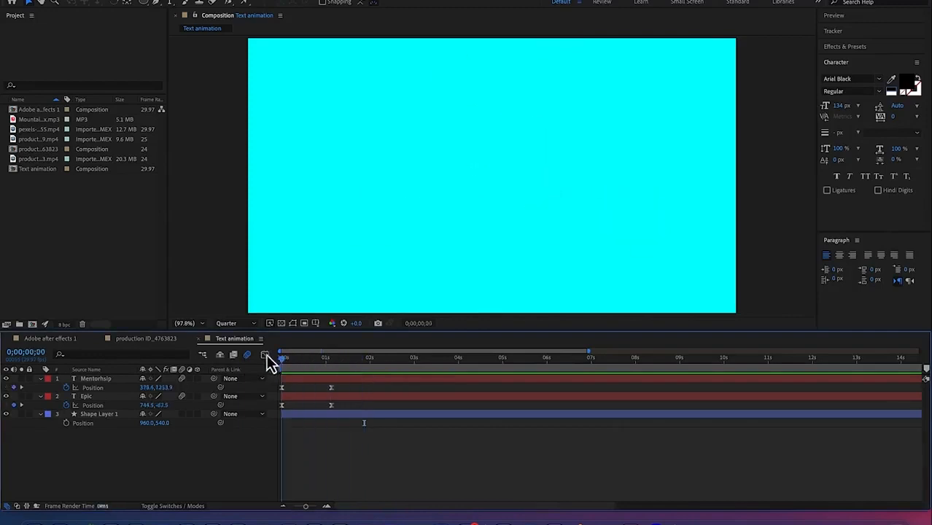
key(space)
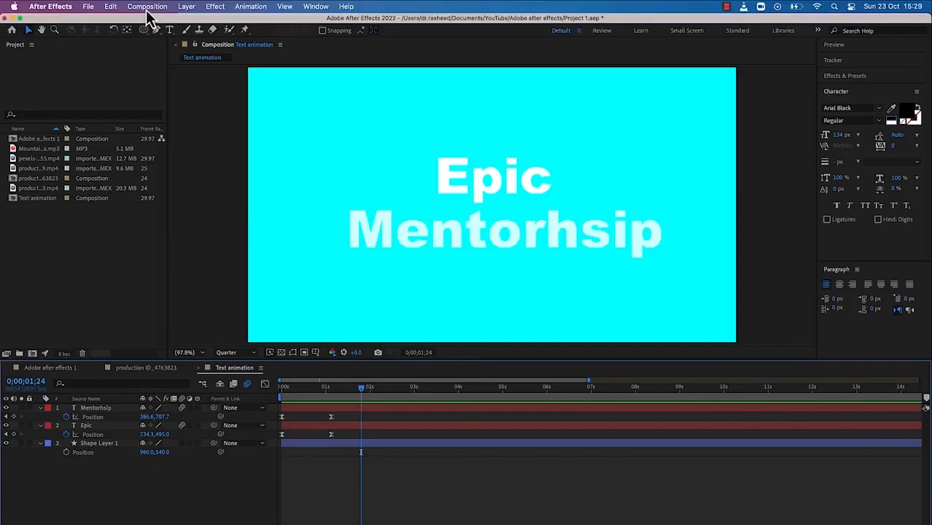
Create a new 1920 x 1080 composition named "Animating shapes" using the HDTV 1080 29.97 preset
click(147, 8)
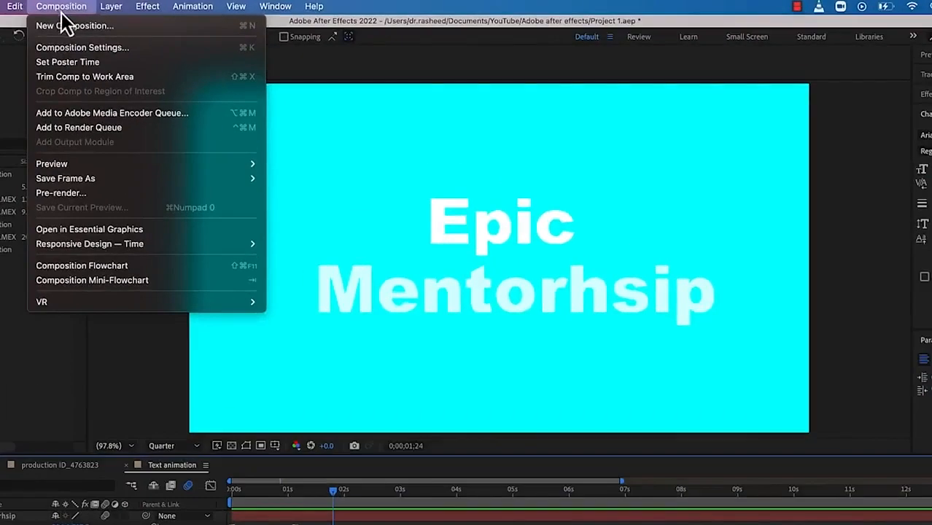
click(70, 30)
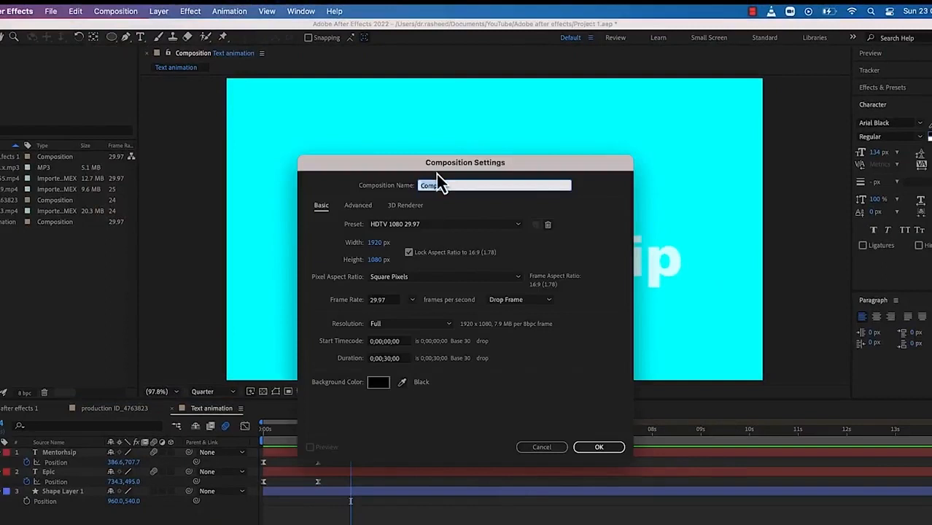
text(Anim)
key(BackSpace)
key(Return)
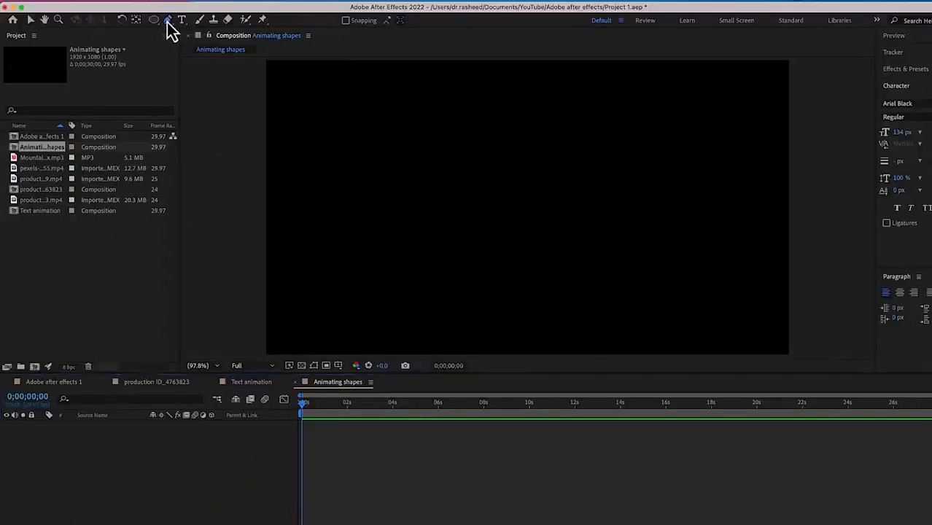
Draw a red rectangle spanning nearly the whole composition frame with the Rectangle tool
click(168, 20)
drag(157, 24, 184, 26)
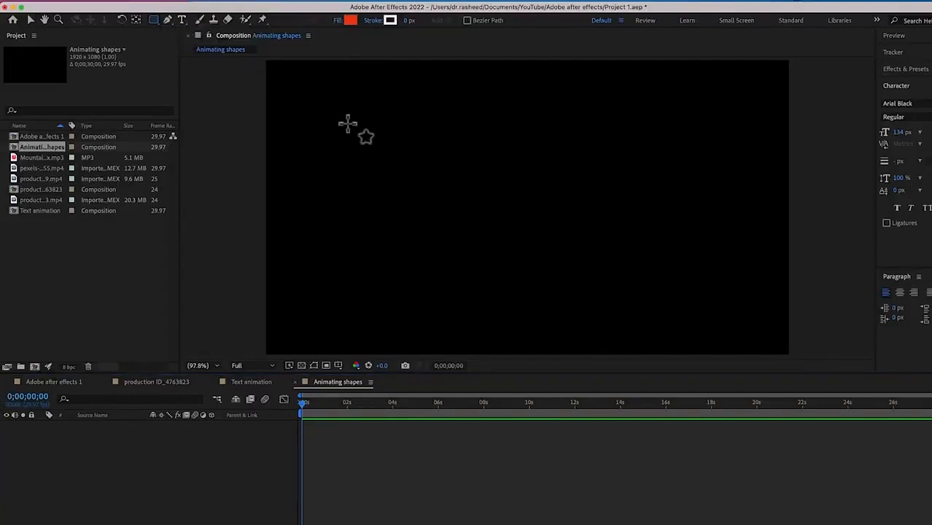
drag(267, 65, 792, 356)
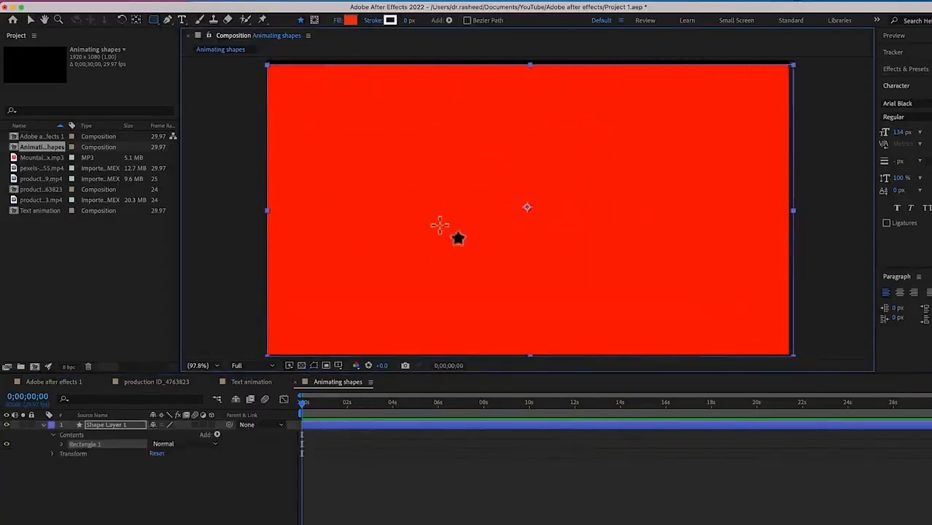
Change the rectangle's fill to a bright spring green and enlarge the shape slightly so it covers the frame edges
click(351, 21)
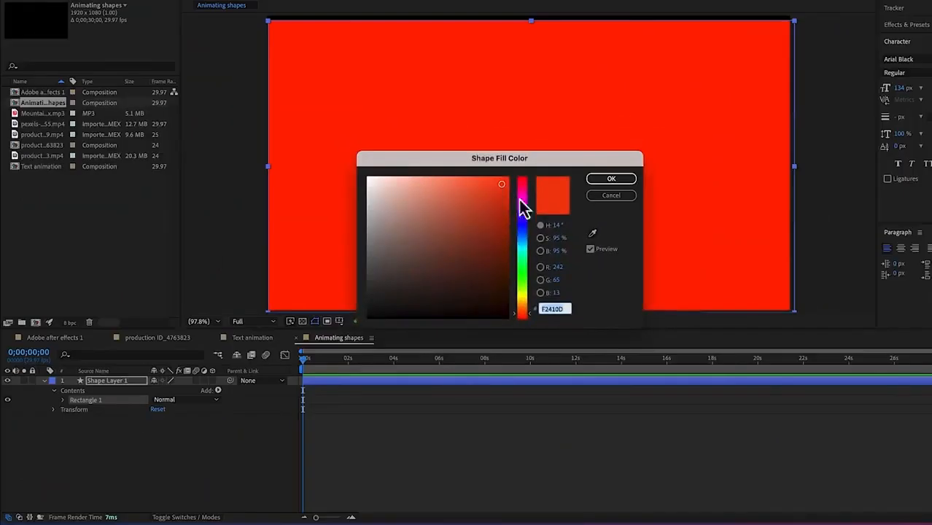
drag(525, 273, 521, 254)
click(612, 179)
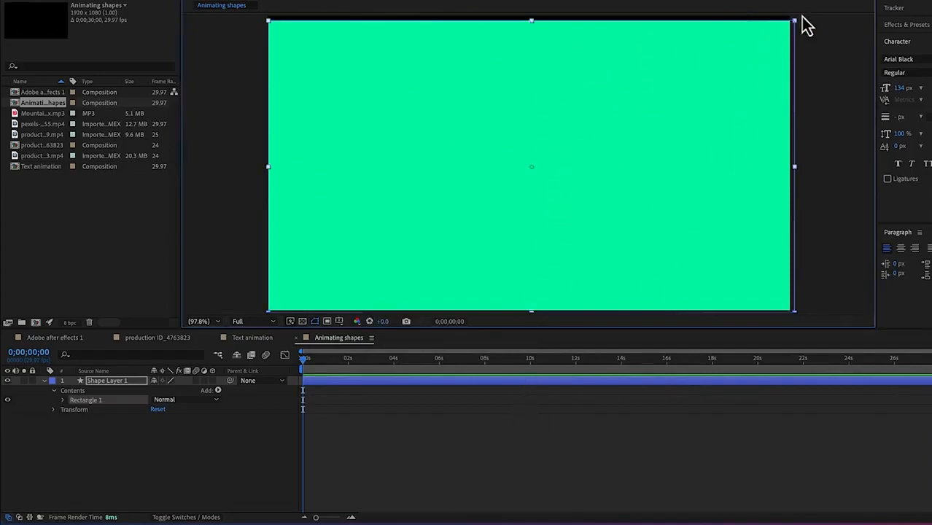
drag(796, 23, 799, 16)
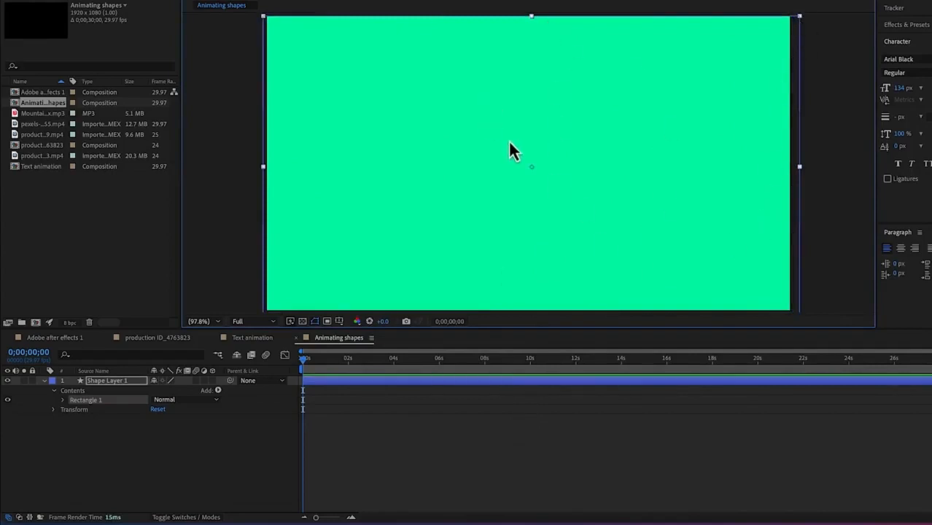
Rename the green rectangle's shape layer as "Background"
right_click(122, 388)
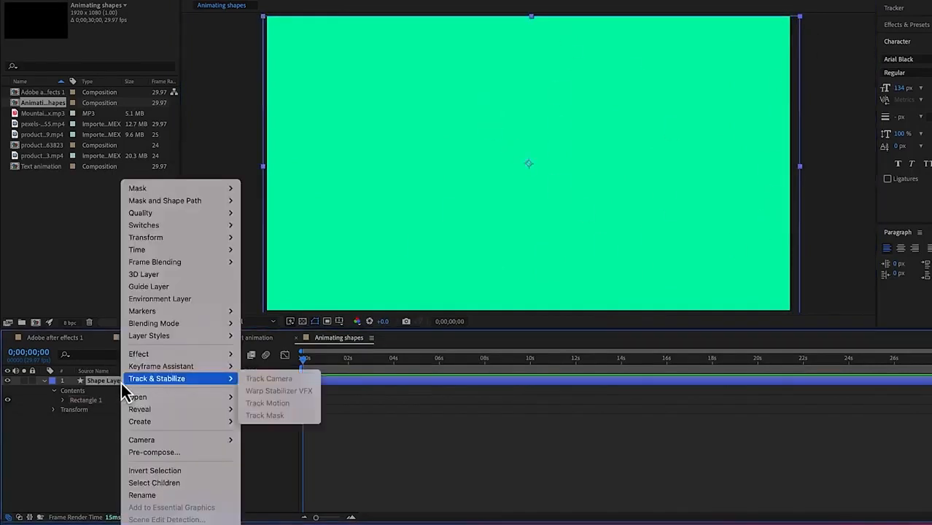
click(173, 500)
text(B)
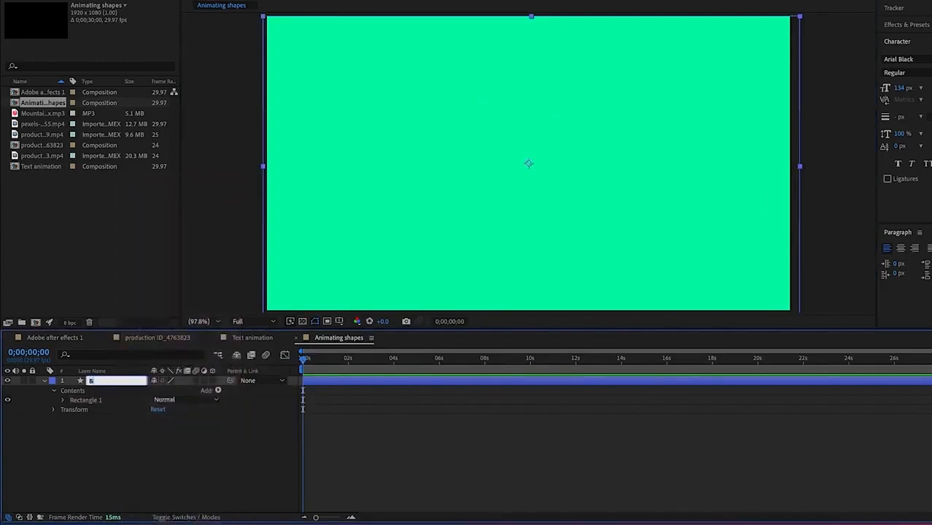
text(ackground)
click(221, 456)
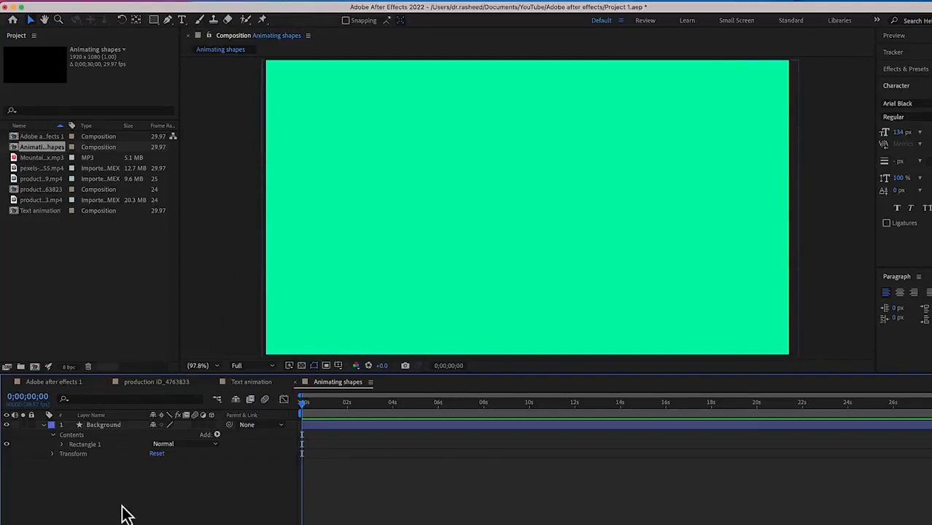
Draw a wide ellipse in the upper-left area of the composition on a new shape layer and fill it with magenta F20DB7
click(155, 21)
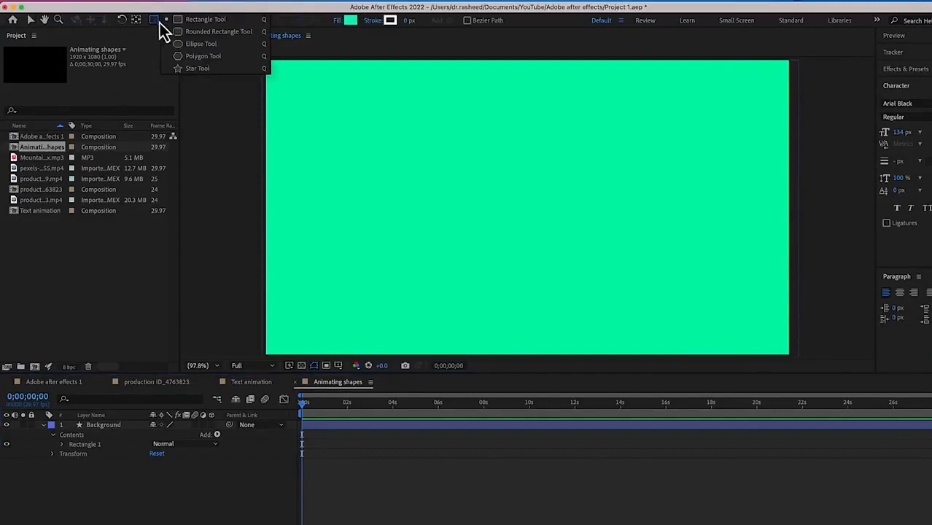
click(202, 45)
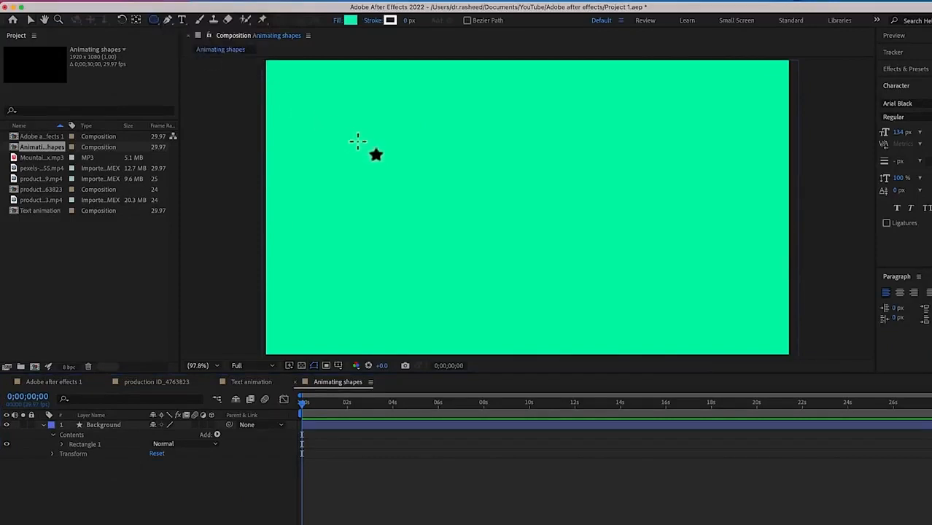
drag(351, 121, 451, 198)
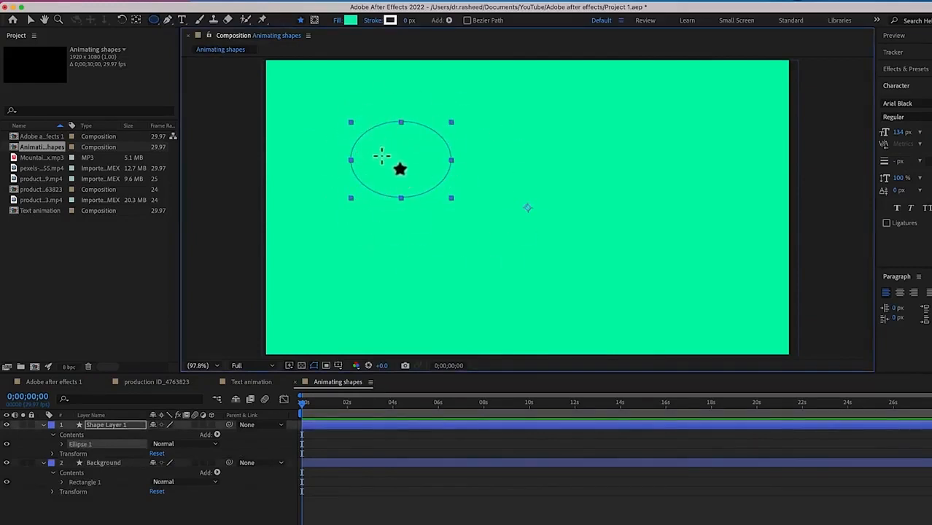
click(350, 21)
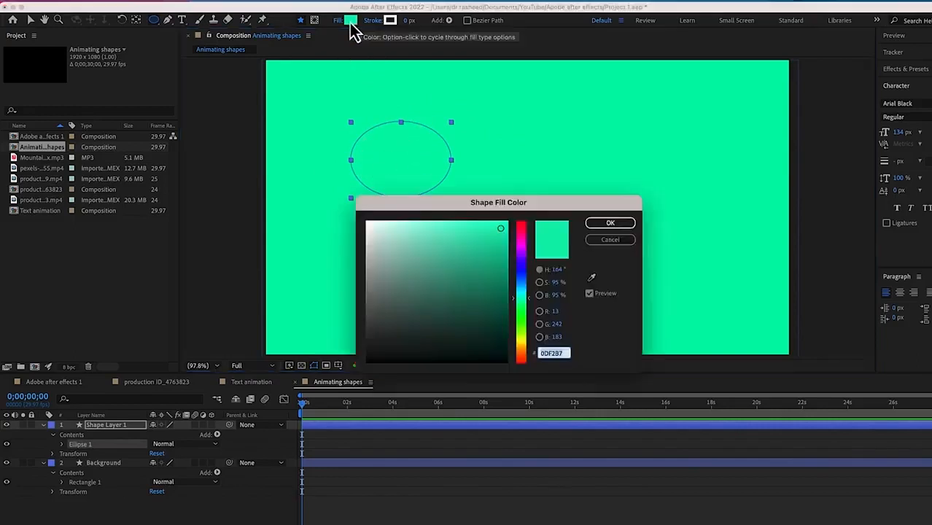
click(525, 239)
click(605, 223)
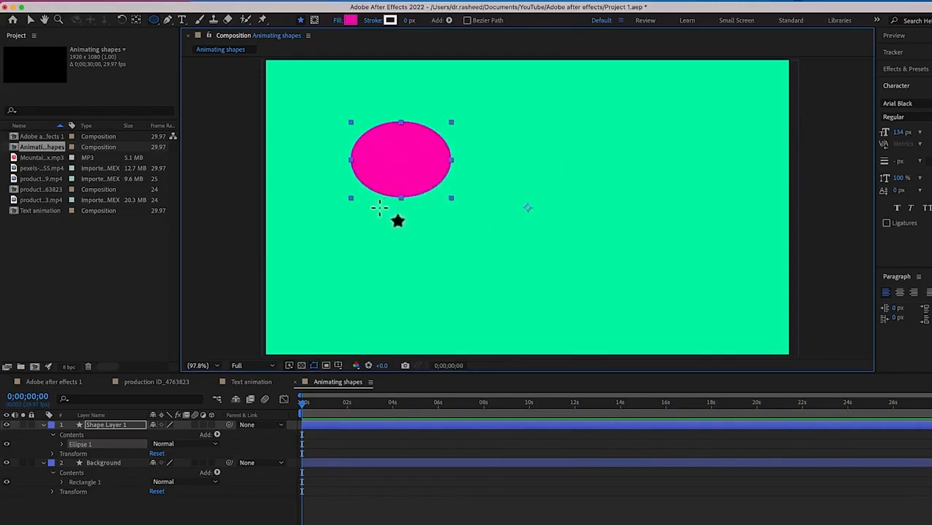
Add a larger circle right of the composition centre to the same shape layer and fill it with green 71F20D
mouse_move(540, 137)
mouse_down()
mouse_move(610, 207)
mouse_move(638, 193)
mouse_move(622, 175)
mouse_move(602, 213)
mouse_up()
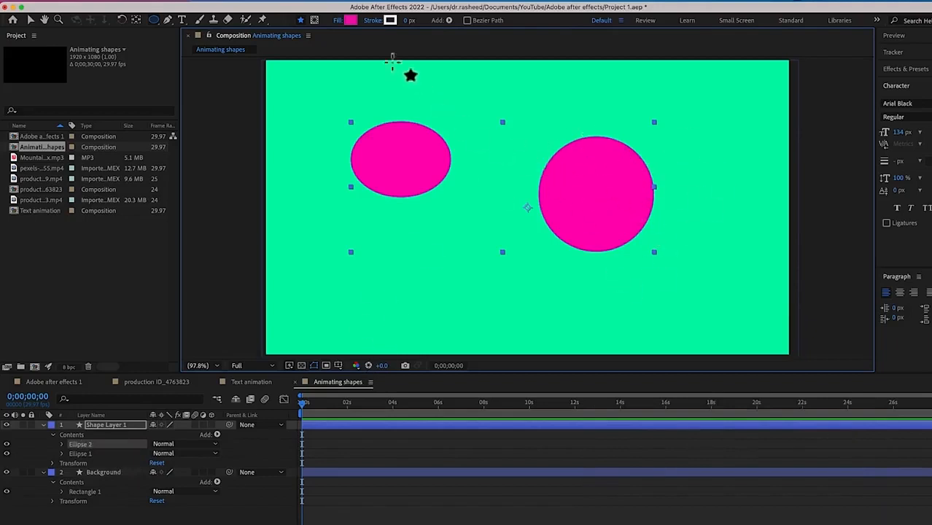
click(350, 20)
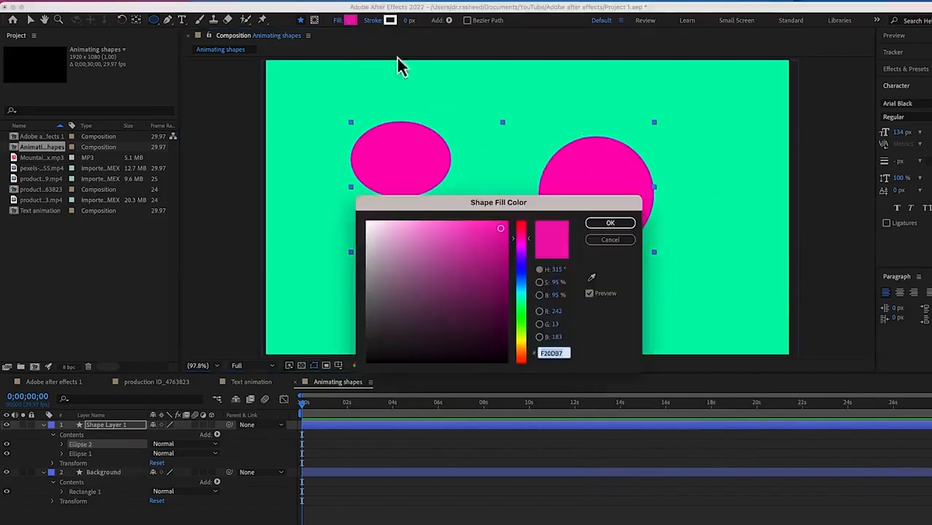
drag(522, 309, 525, 326)
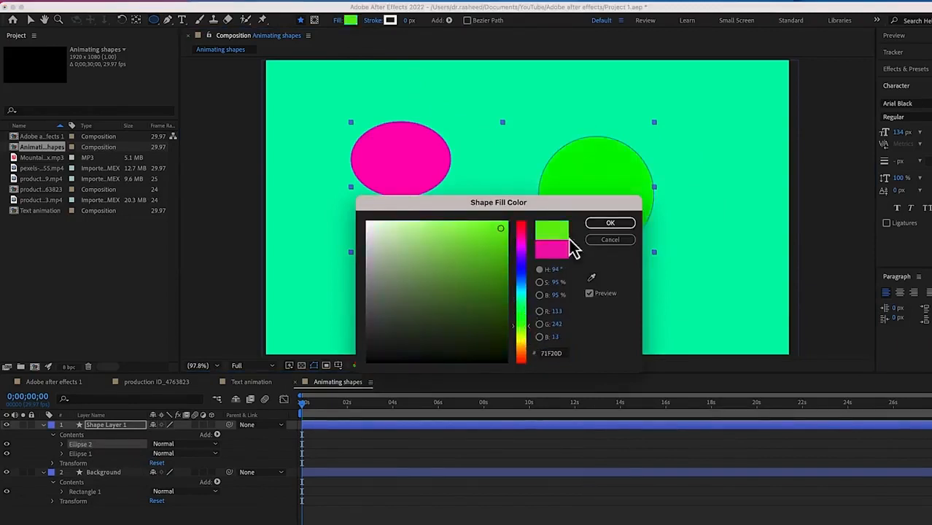
click(607, 224)
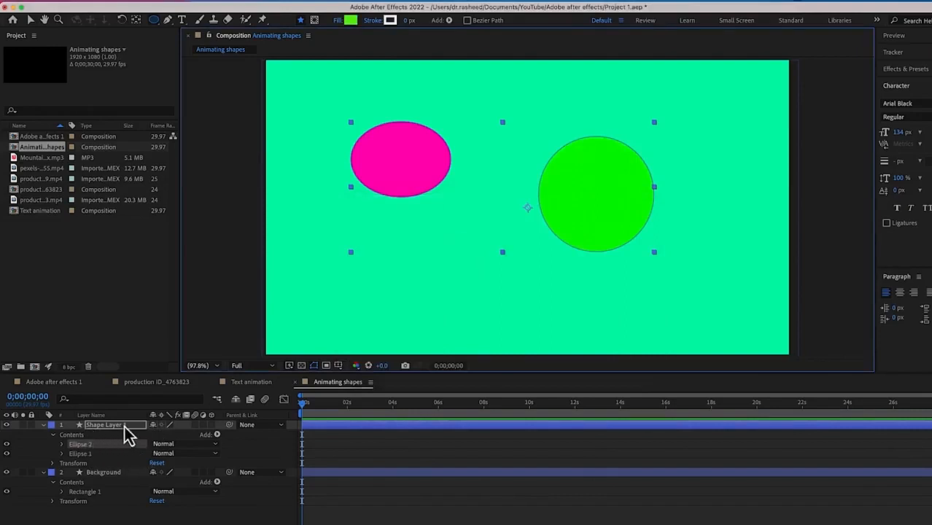
Deselect the ellipses' layer and draw a large green pentagon on a separate layer with the Polygon tool, partly overlapping the magenta ellipse
click(85, 456)
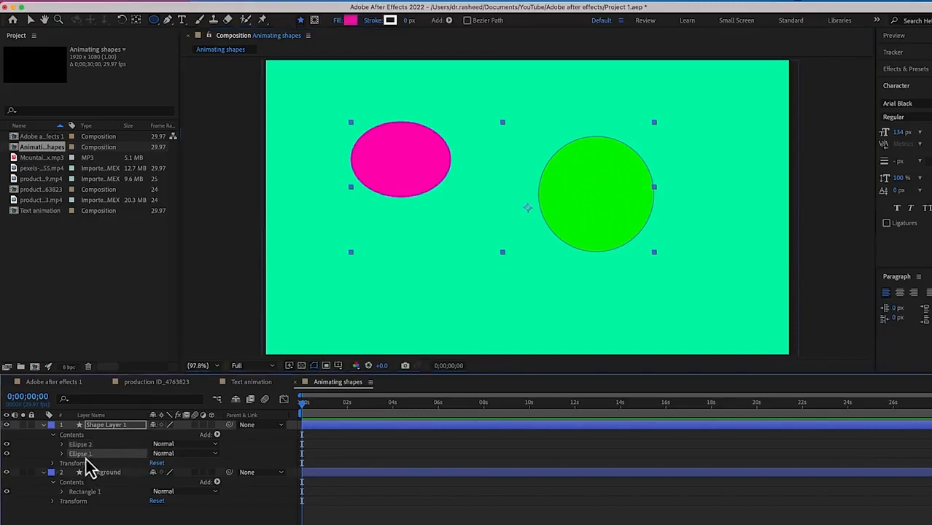
click(86, 463)
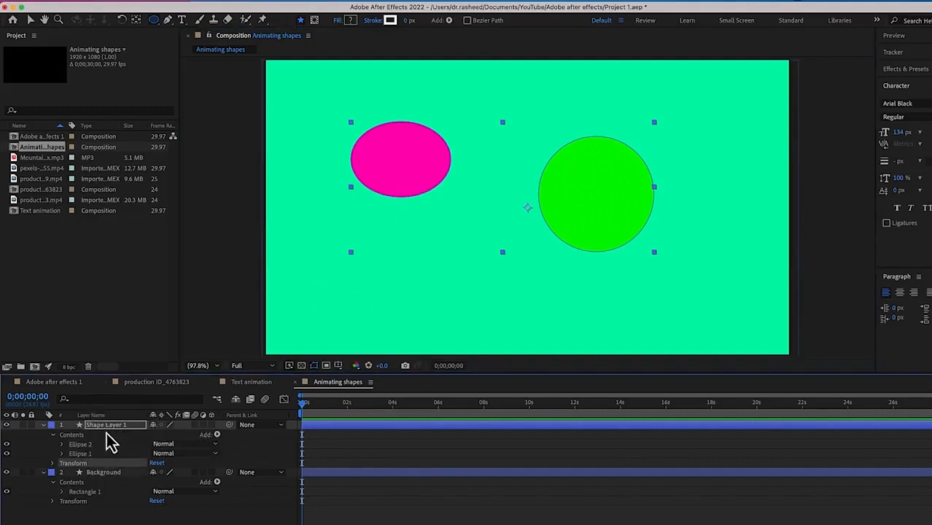
key(super+shift+a)
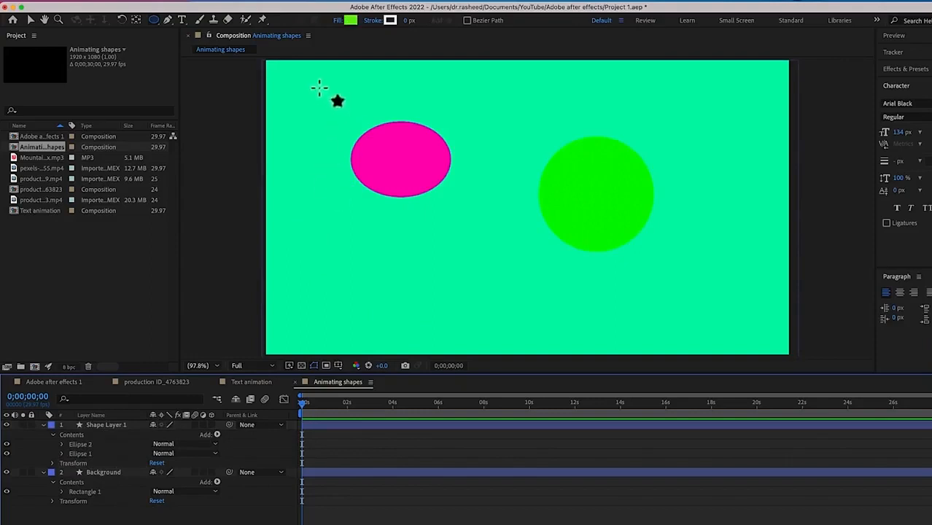
click(155, 20)
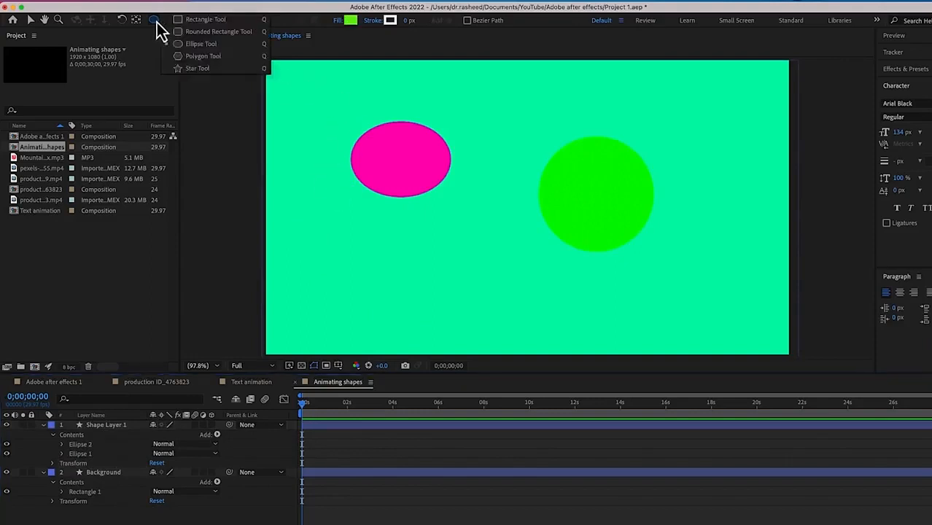
click(194, 68)
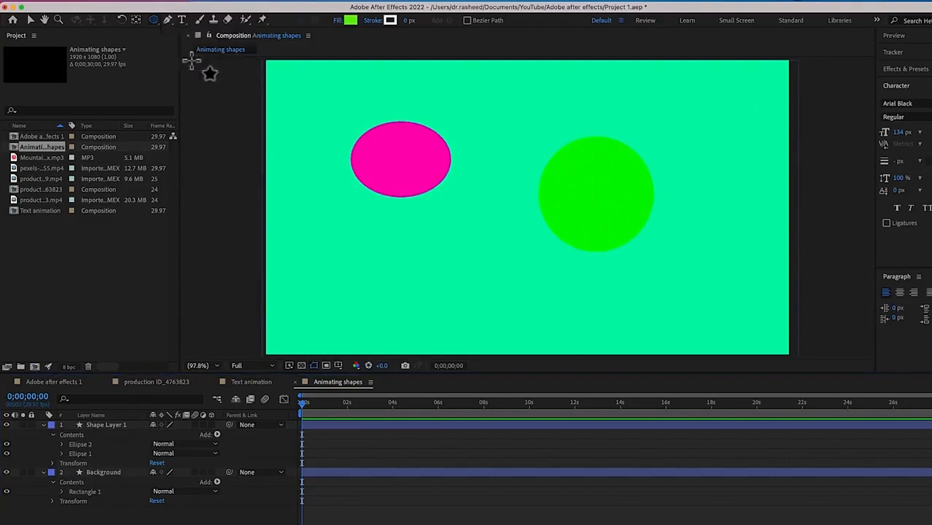
drag(347, 226, 418, 272)
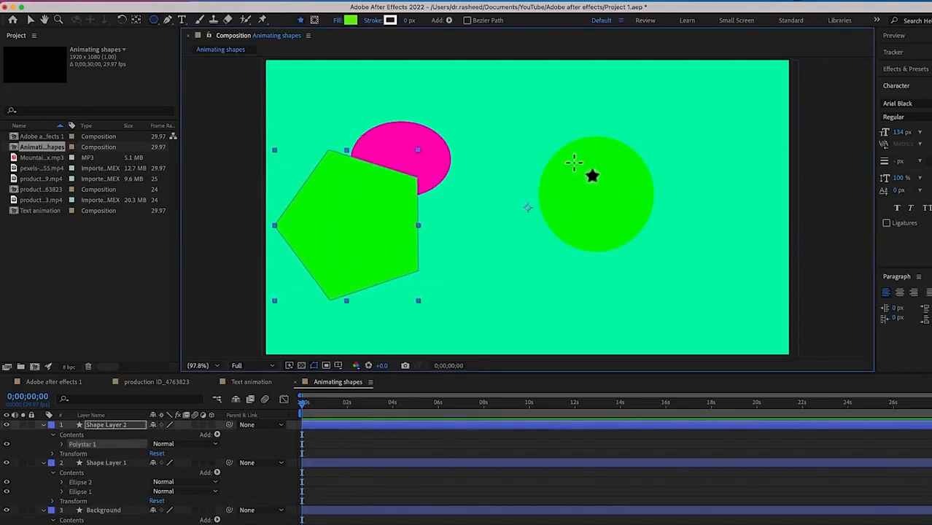
Rename the pentagon's shape layer as "Polygon"
right_click(109, 427)
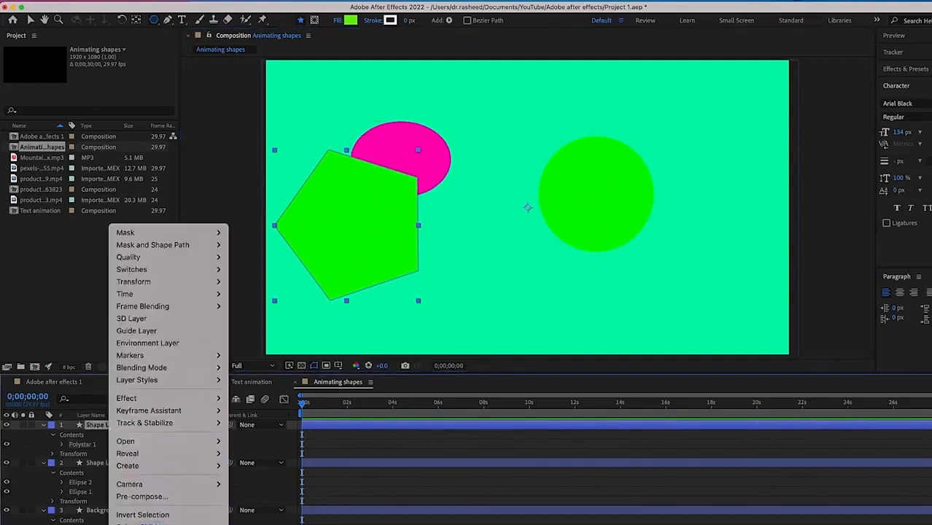
click(139, 524)
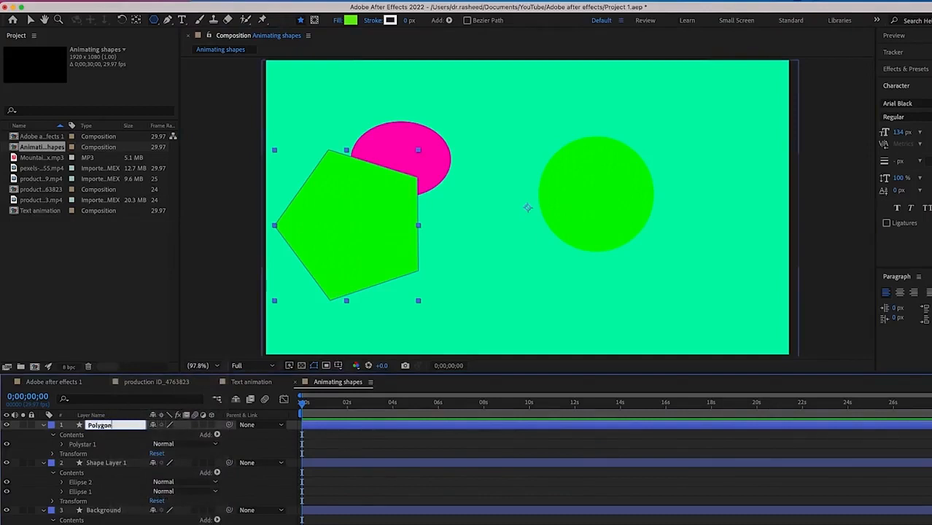
key(Return)
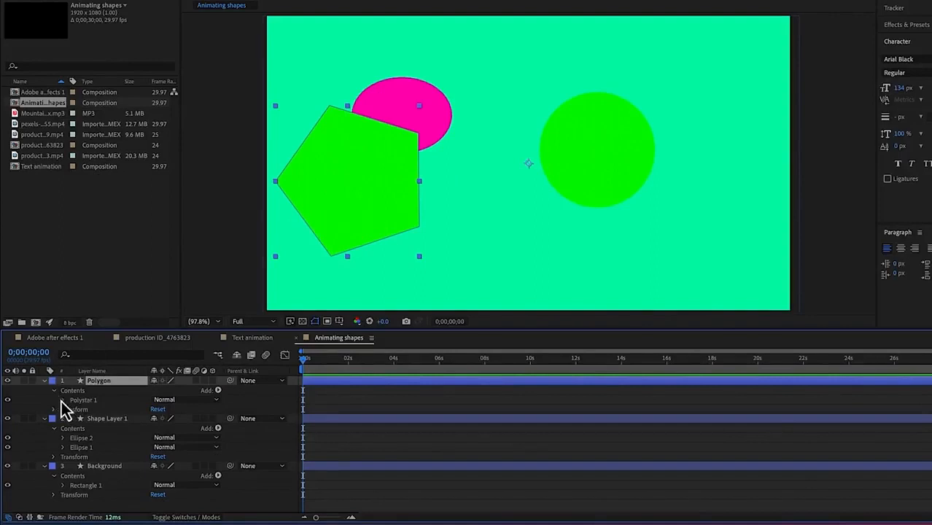
Expand the Polygon layer's Polystar Path properties and set Points to 3 to make a triangle
click(45, 381)
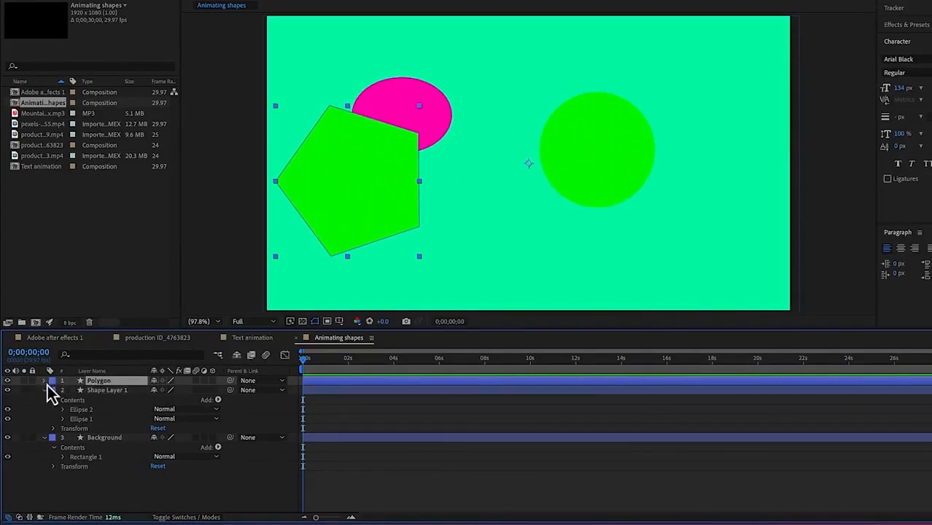
click(45, 382)
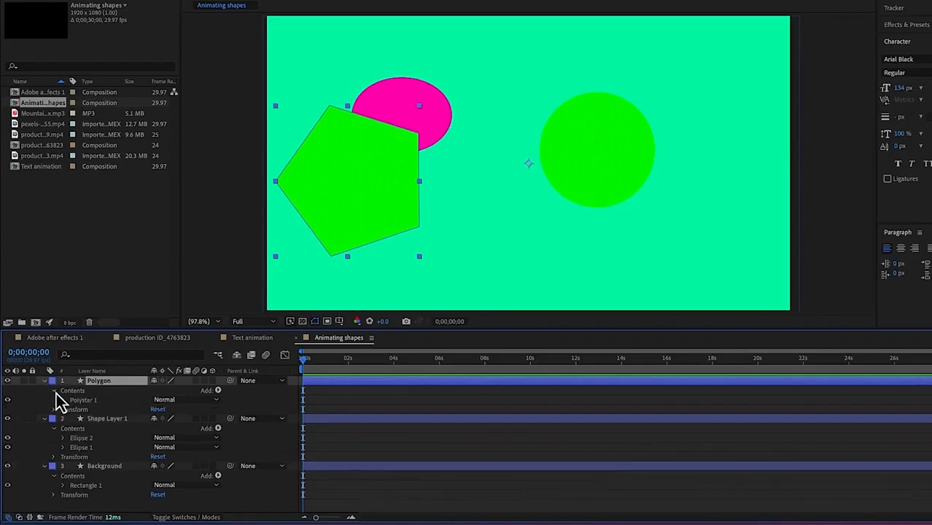
click(63, 401)
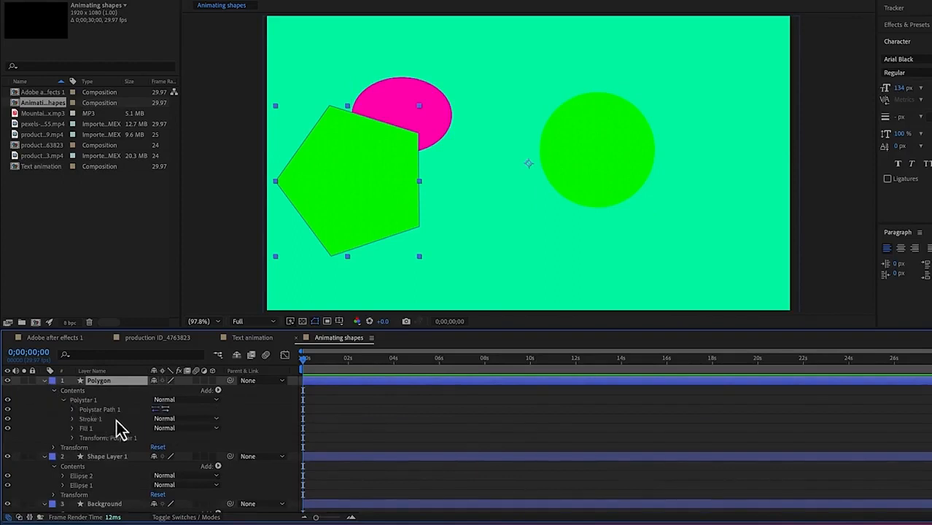
click(72, 410)
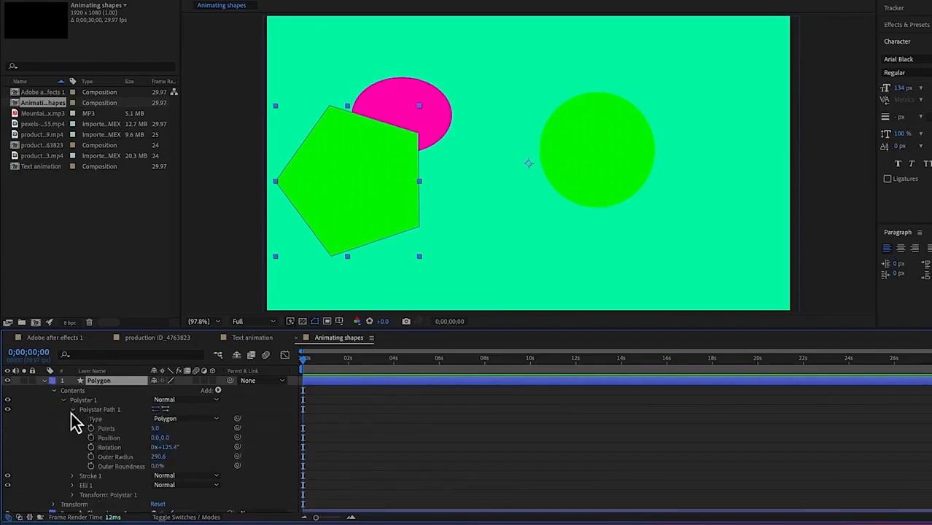
click(156, 429)
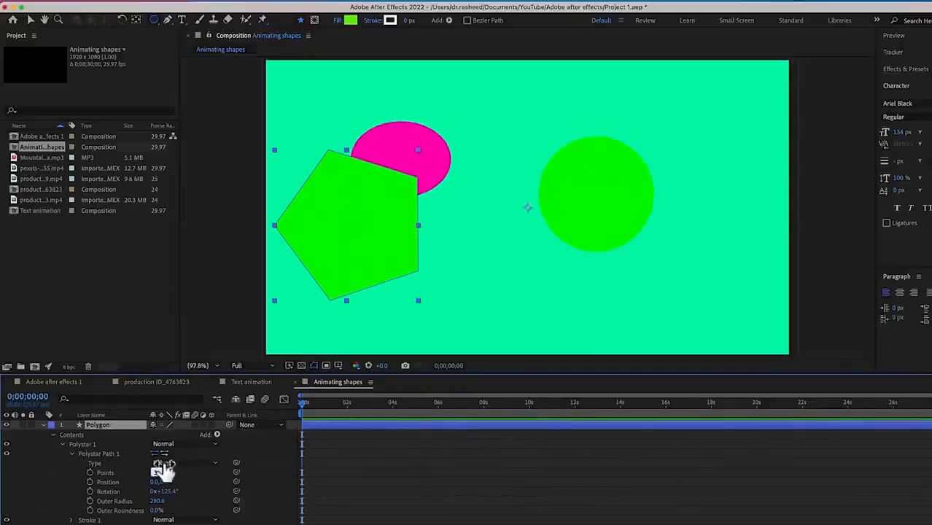
key(Return)
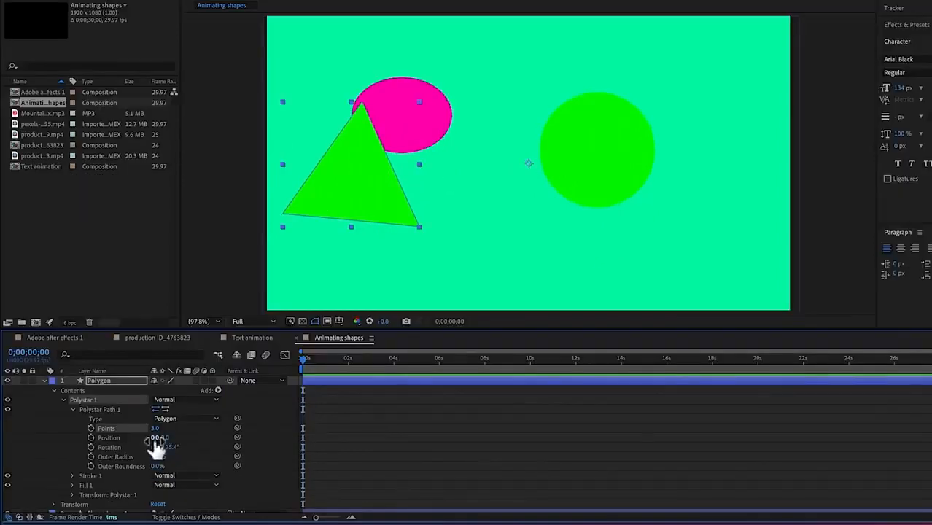
Adjust the triangle's path to position 11, 15, rotation 136.4°, outer radius 270.6 and outer roundness -99%
mouse_move(156, 444)
mouse_down()
mouse_move(253, 428)
mouse_move(149, 441)
mouse_move(233, 422)
mouse_move(67, 456)
mouse_move(228, 432)
mouse_move(168, 439)
mouse_up()
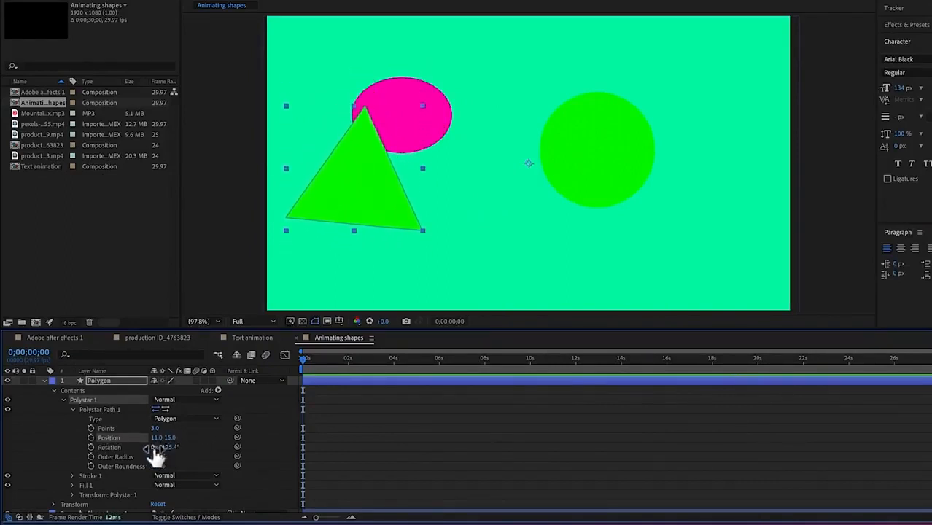
drag(162, 447, 145, 456)
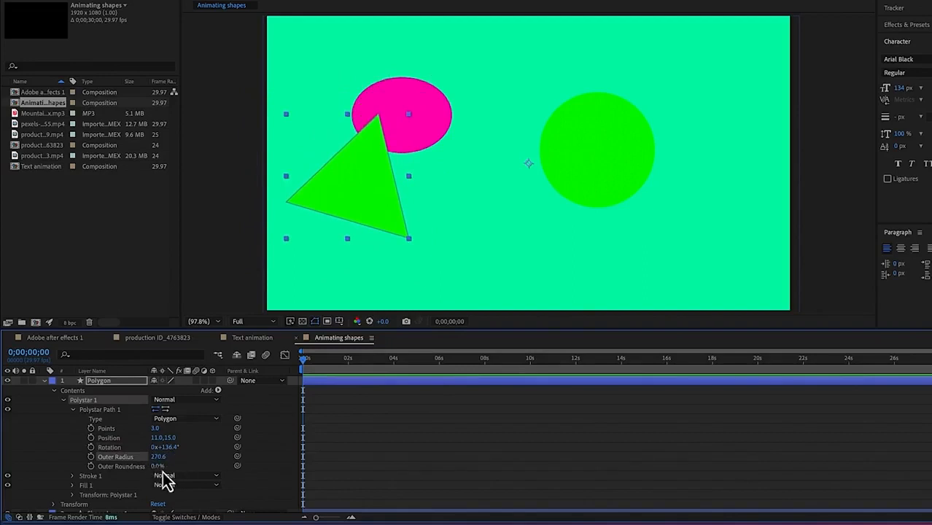
drag(174, 467, 108, 475)
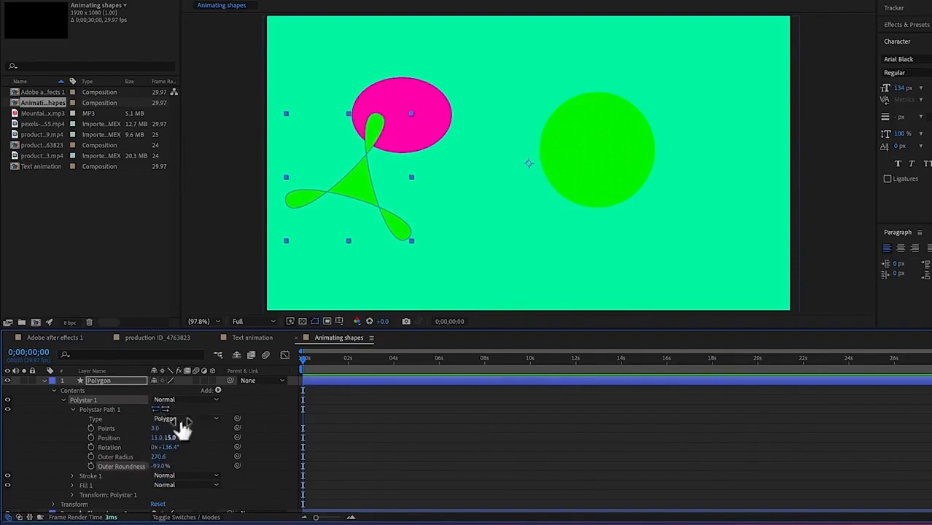
Give the polygon a stroke 32 wide in red EC1313
click(73, 476)
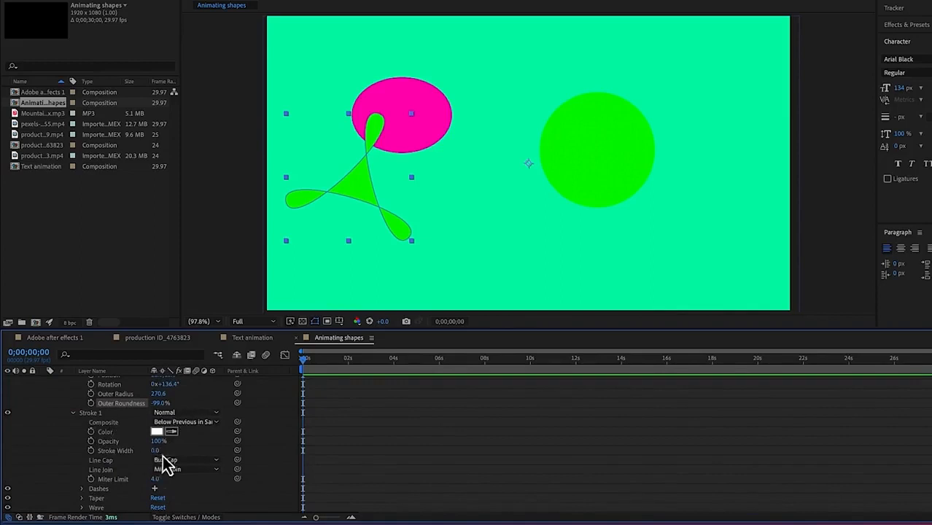
drag(156, 453, 174, 450)
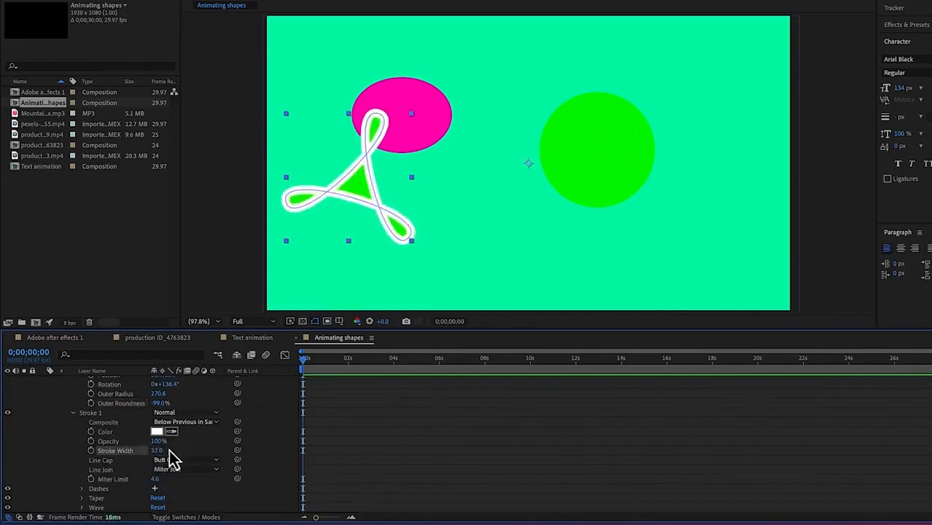
click(158, 432)
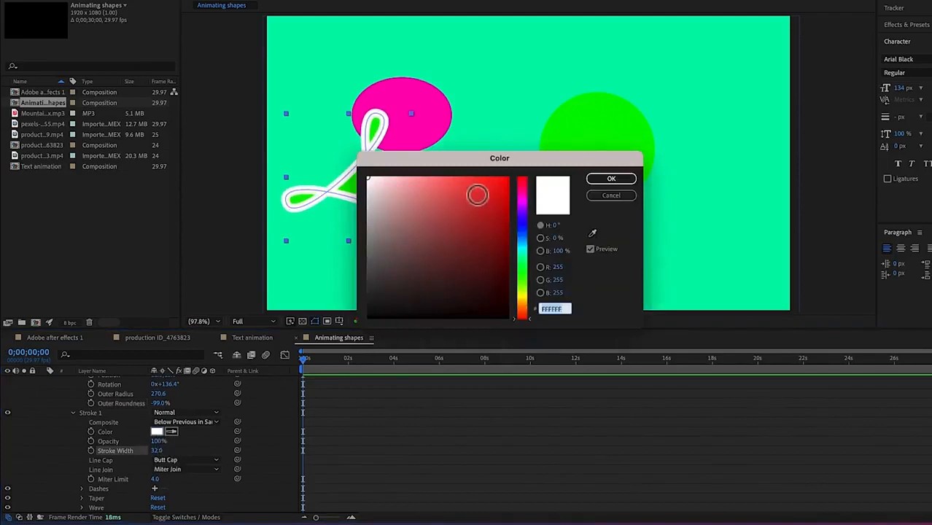
click(496, 188)
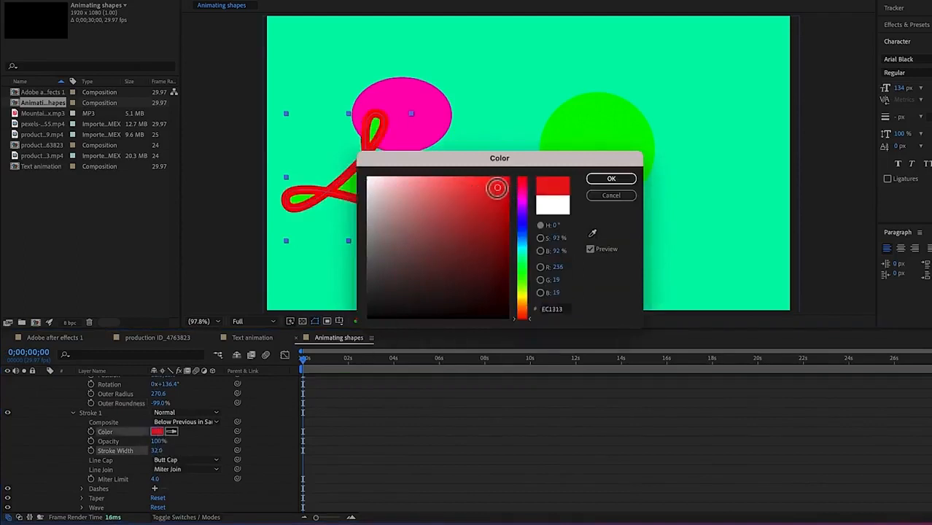
click(621, 180)
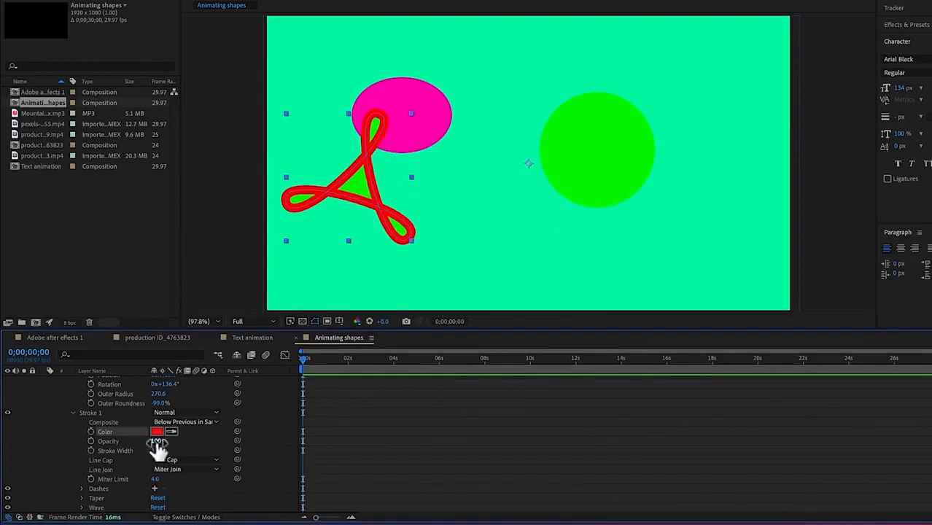
Set the polygon's stroke opacity to 46%, its colour to off-white F0F2F2 and its stroke width to 0
mouse_move(146, 450)
mouse_down()
mouse_move(160, 452)
mouse_move(148, 452)
mouse_move(156, 443)
mouse_up()
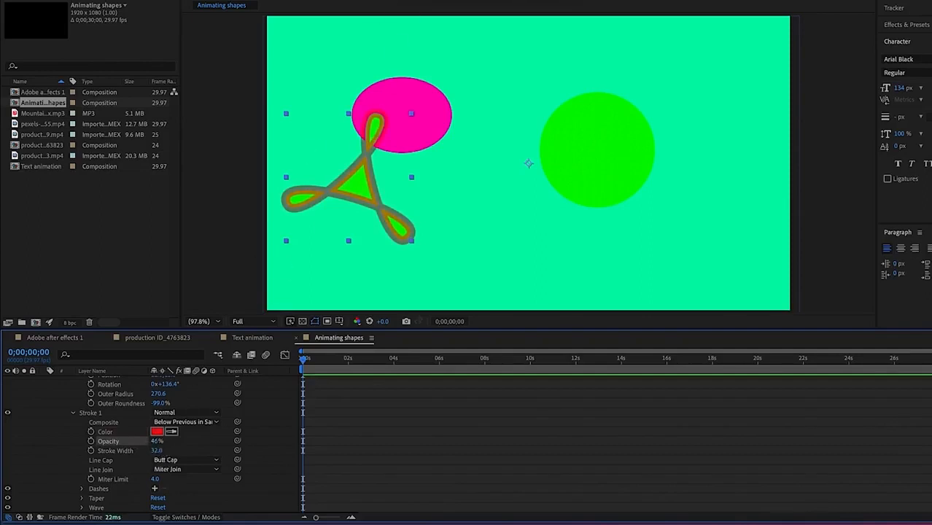
click(157, 431)
mouse_move(488, 194)
mouse_down()
mouse_move(380, 190)
mouse_move(370, 181)
mouse_up()
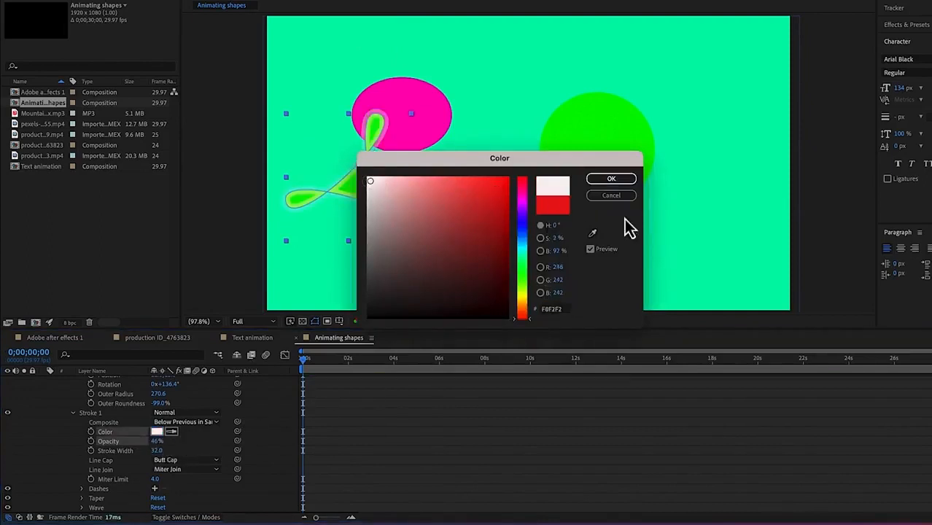
click(623, 180)
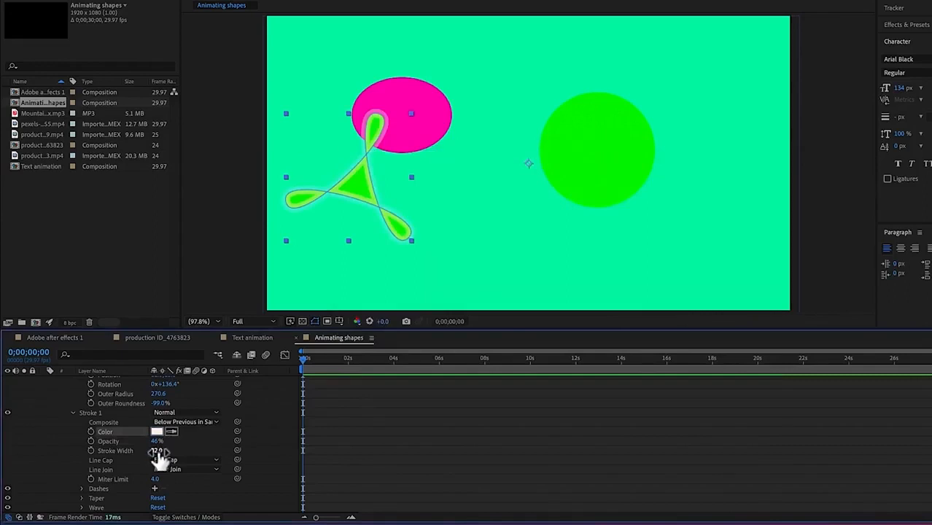
drag(155, 450, 132, 447)
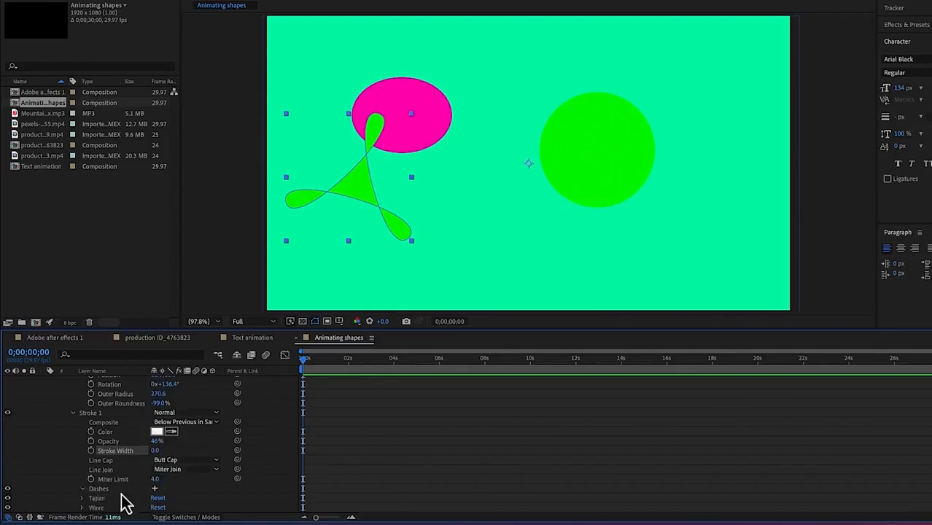
Look over the remaining stroke properties of the polygon and collapse its Polystar group
scroll(159, 498, down, 2)
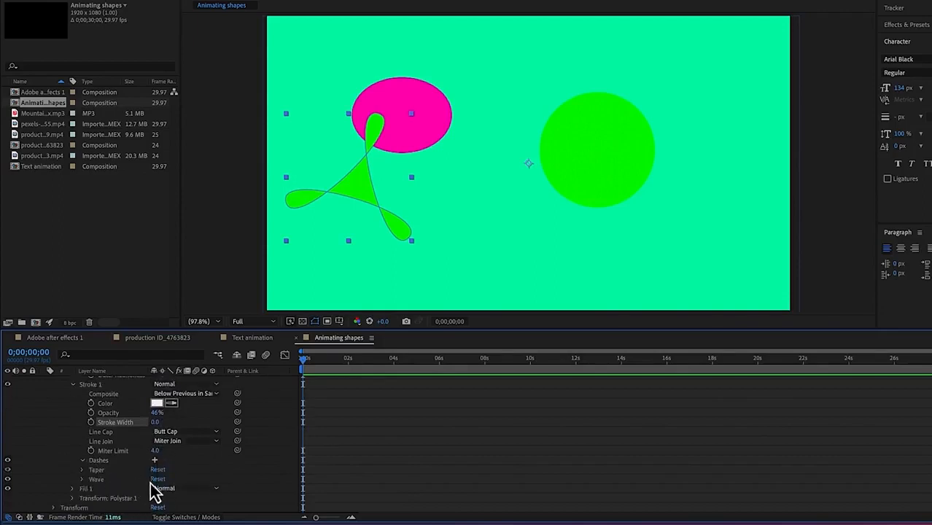
scroll(191, 491, down, 2)
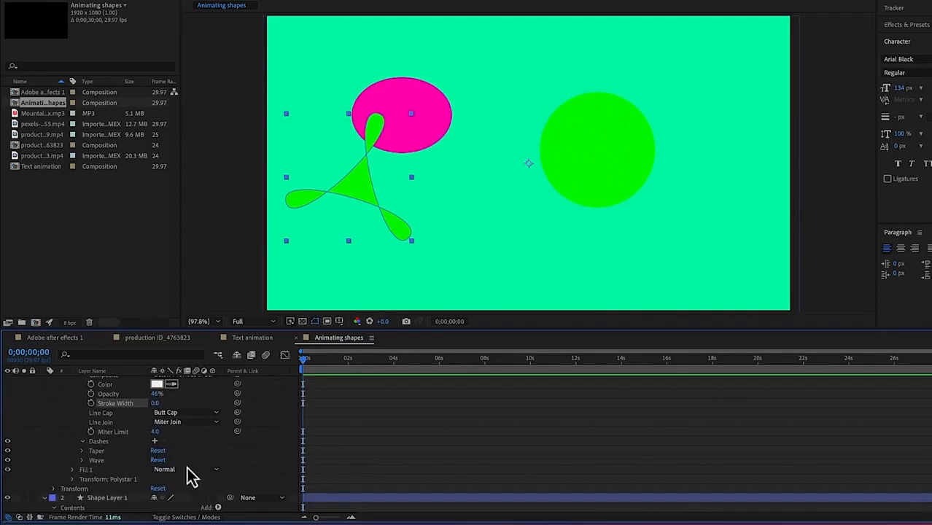
scroll(77, 420, up, 8)
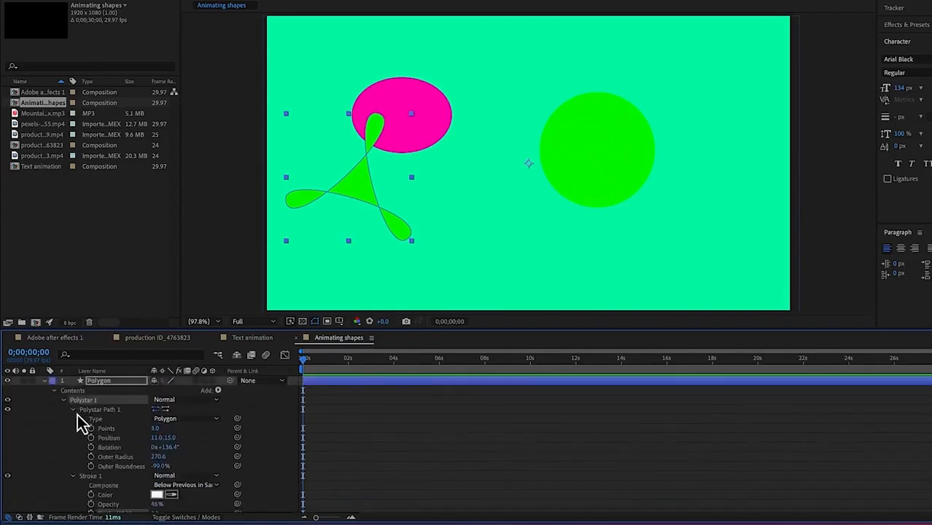
click(75, 412)
click(73, 409)
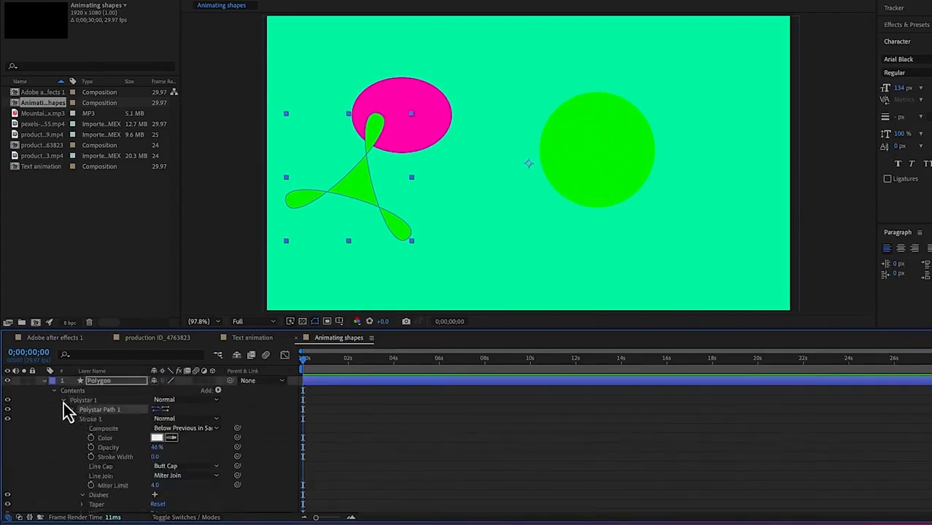
click(64, 401)
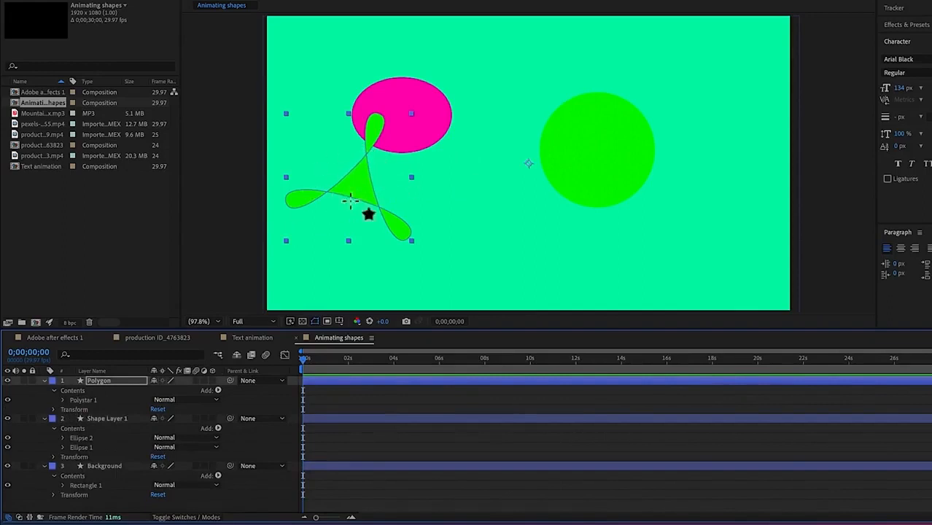
Transform the Polygon layer to position 1001, 528, scale 96.2, 118% and rotation 12°
click(53, 411)
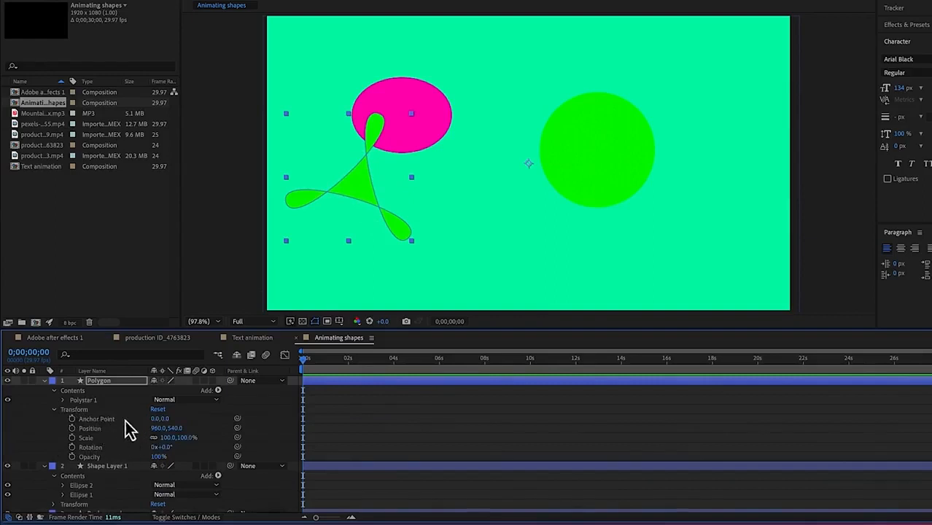
mouse_move(162, 428)
mouse_down()
mouse_move(177, 428)
mouse_move(109, 426)
mouse_move(204, 428)
mouse_move(155, 409)
mouse_move(183, 427)
mouse_move(162, 427)
mouse_move(172, 436)
mouse_move(151, 428)
mouse_move(157, 435)
mouse_up()
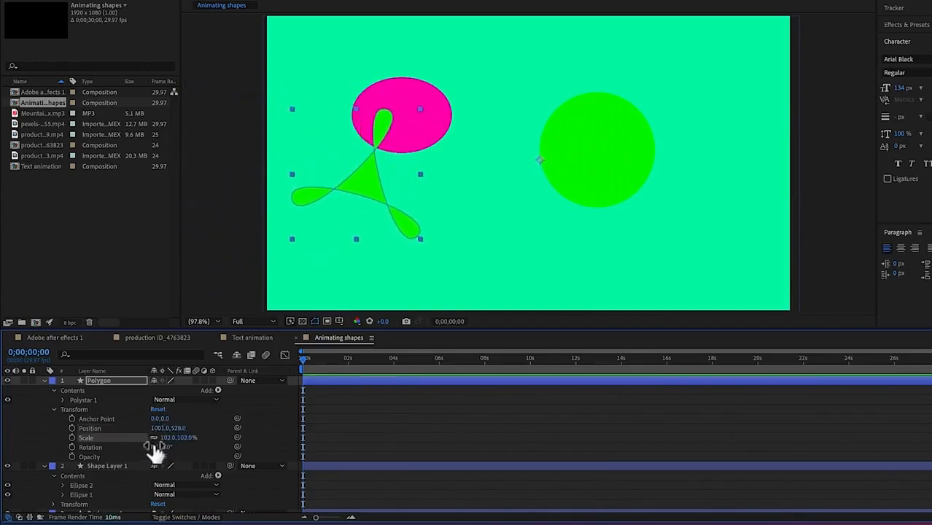
drag(175, 437, 161, 454)
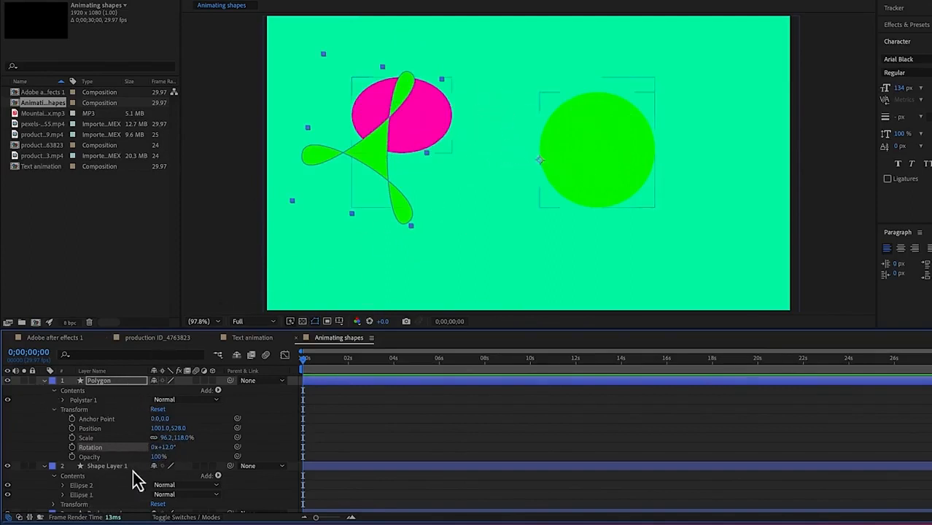
Expand the transform properties of Ellipse 2 in Shape Layer 1 and set its scale to 106%
scroll(129, 488, down, 2)
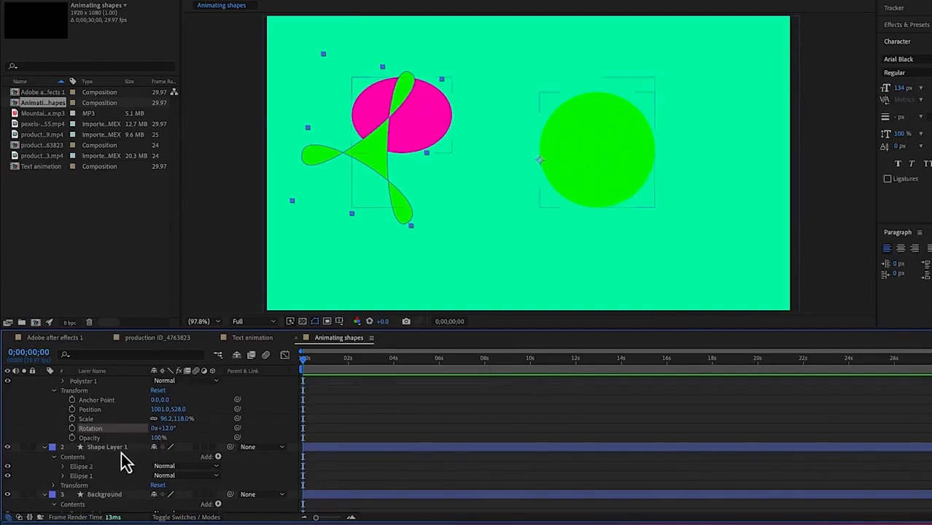
click(84, 467)
click(93, 485)
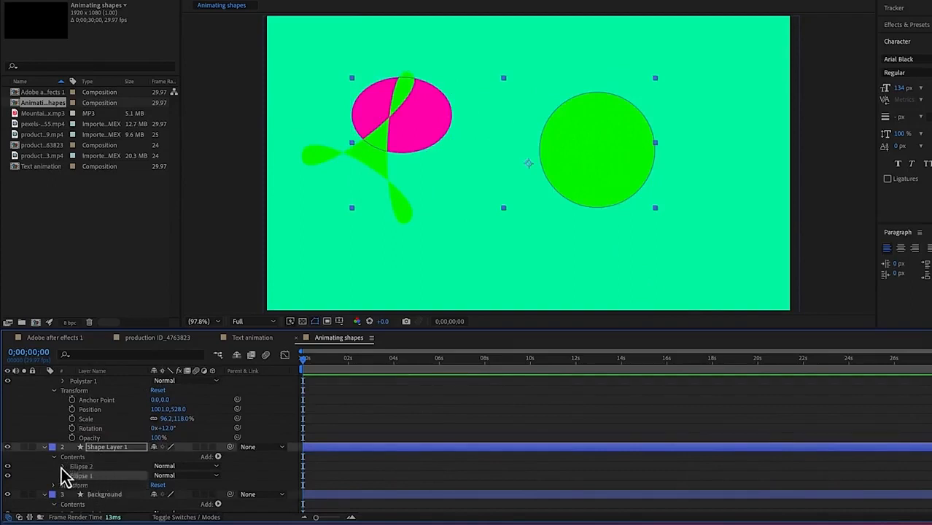
click(63, 468)
scroll(129, 487, down, 1)
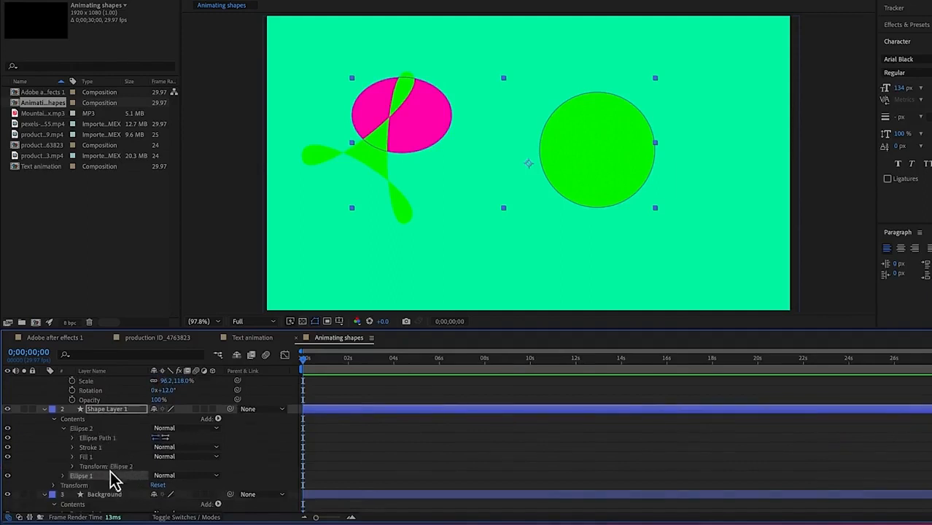
click(72, 467)
scroll(78, 477, down, 1)
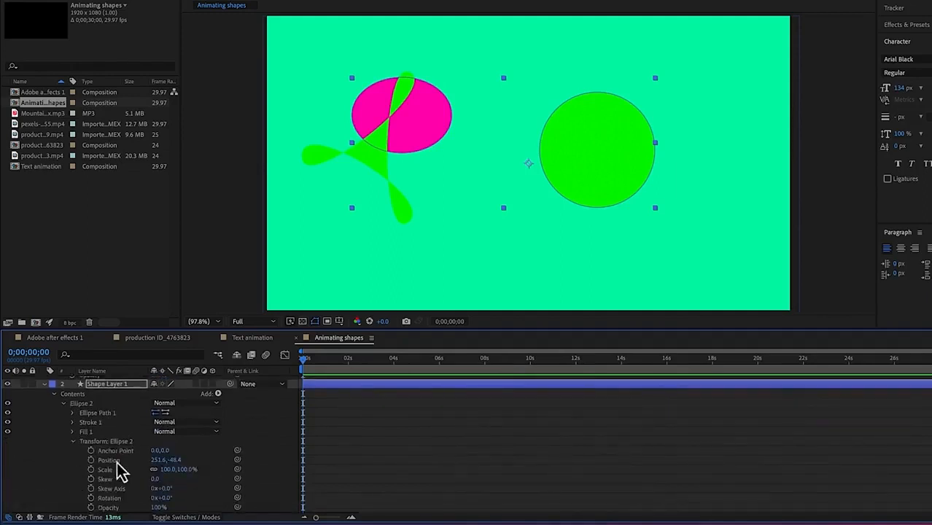
mouse_move(163, 470)
mouse_down()
mouse_move(179, 472)
mouse_move(149, 466)
mouse_up()
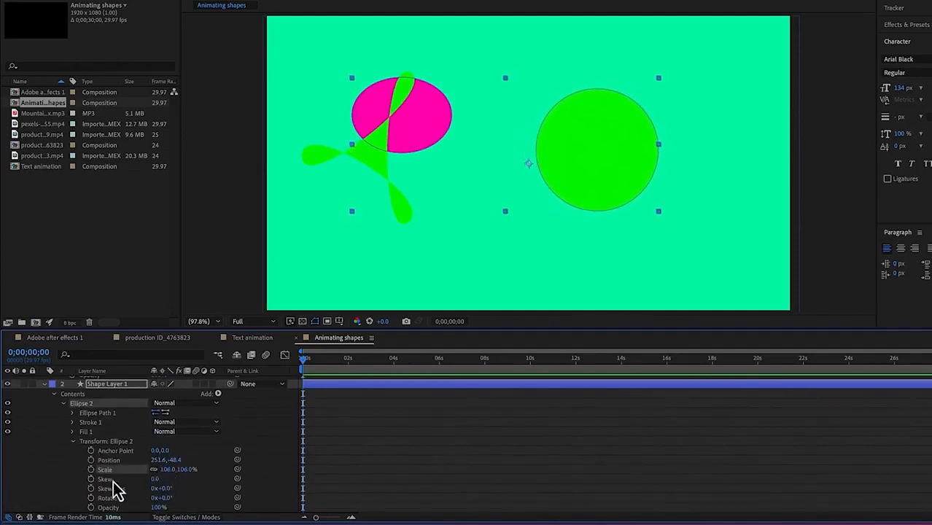
Expand the path properties of Ellipse 1 and set the path position to 29, 53
scroll(134, 484, down, 1)
scroll(133, 484, down, 1)
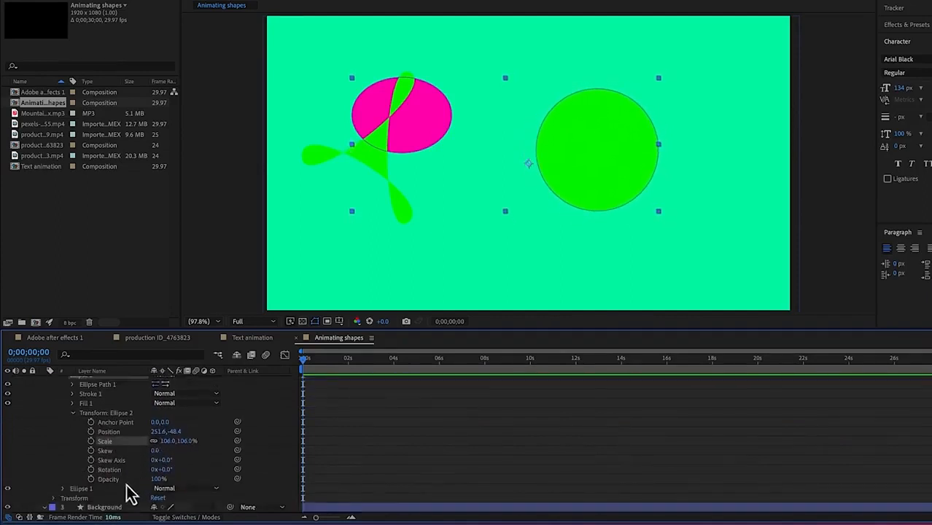
click(63, 489)
scroll(149, 467, down, 4)
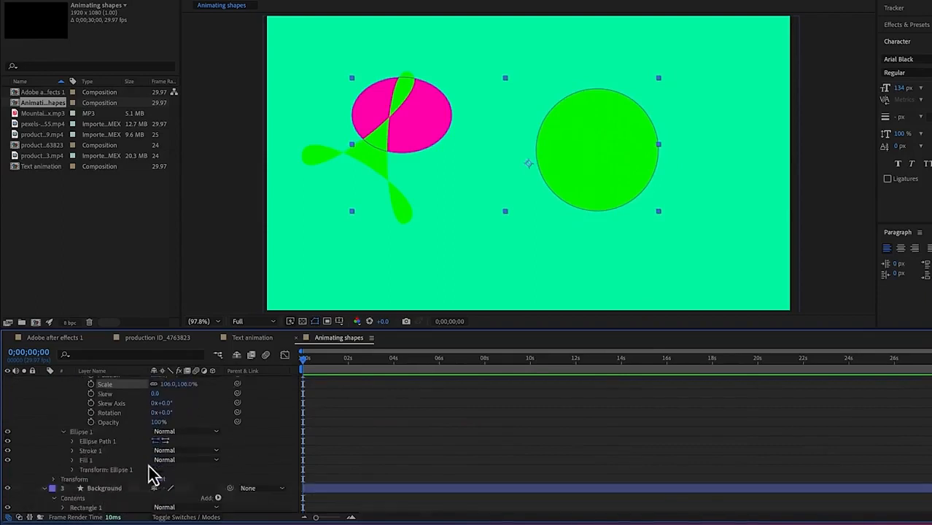
click(72, 442)
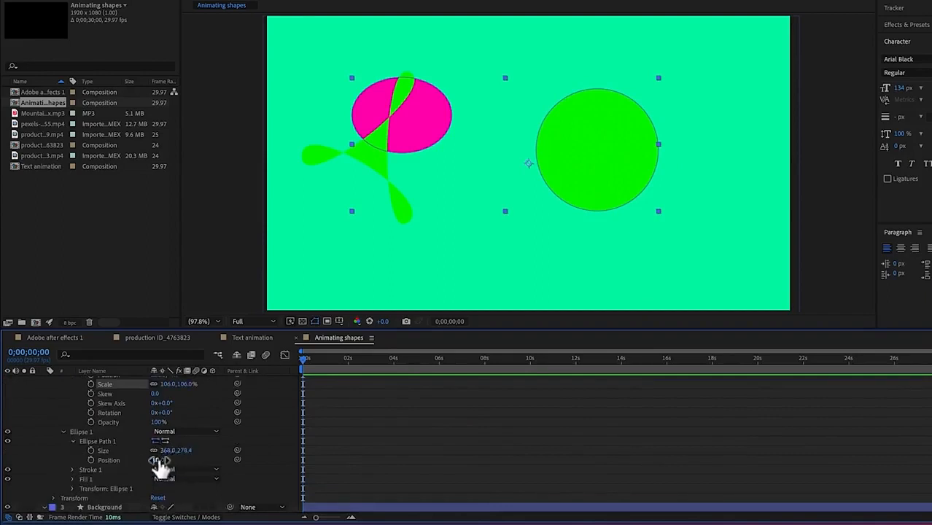
drag(162, 460, 208, 452)
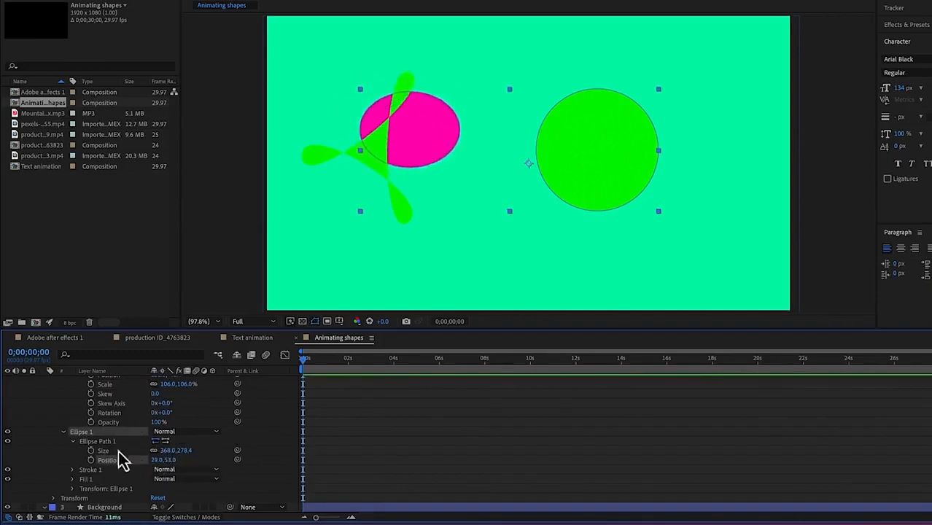
Collapse the properties of all three layers and hide the Polygon and Shape Layer 1 layers
click(63, 431)
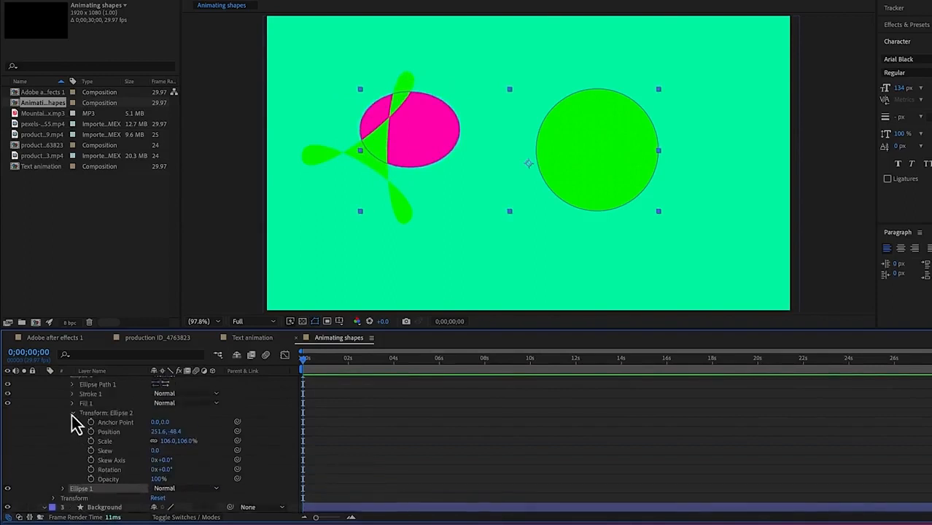
click(74, 414)
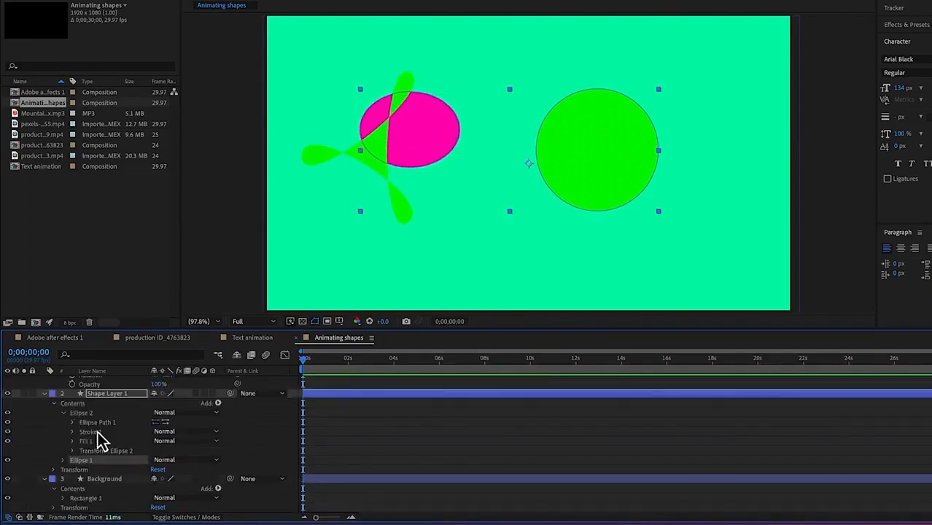
scroll(98, 432, up, 3)
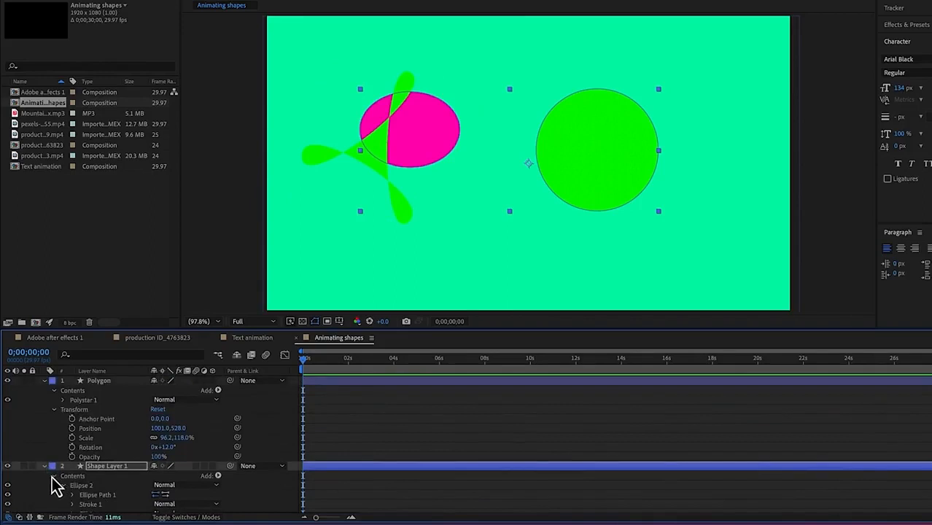
click(44, 466)
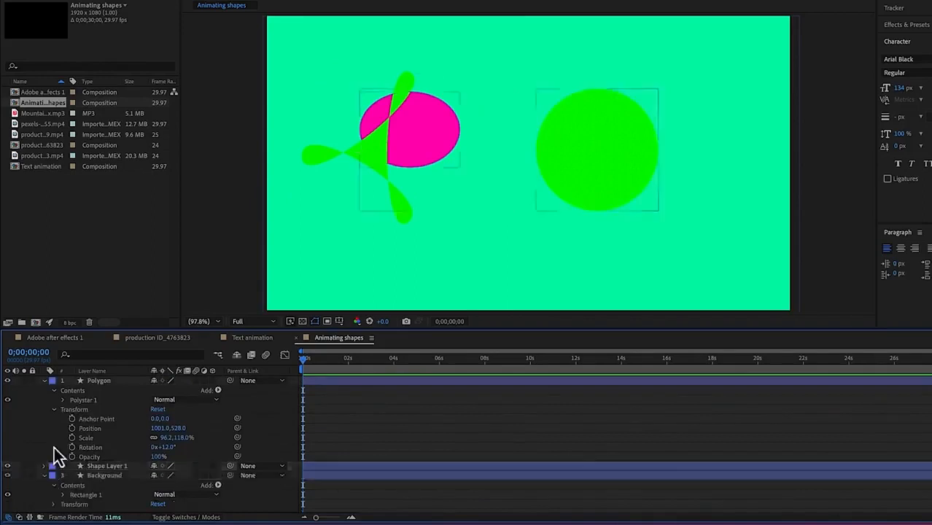
click(44, 382)
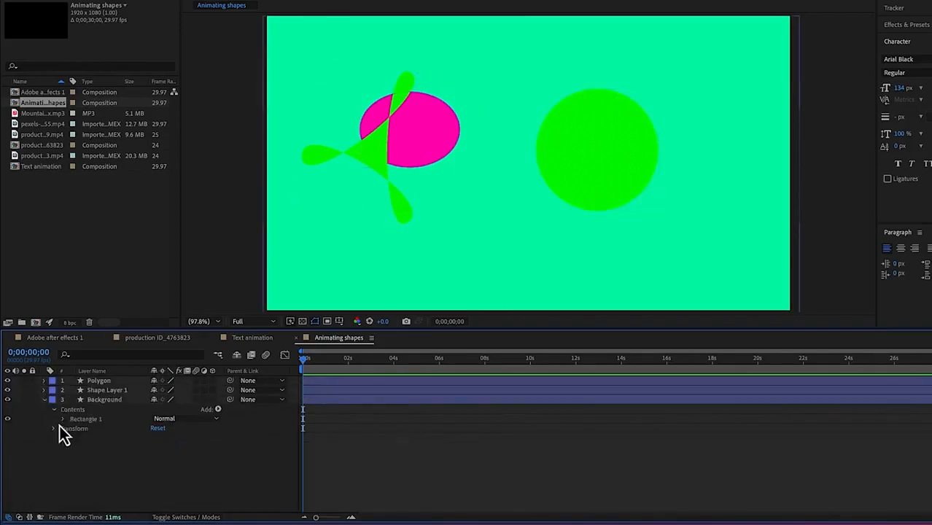
click(45, 401)
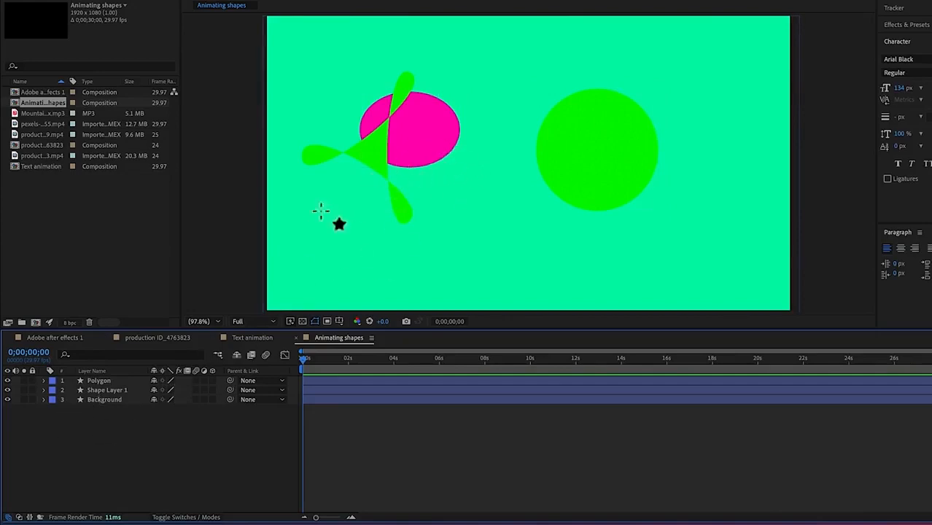
click(7, 381)
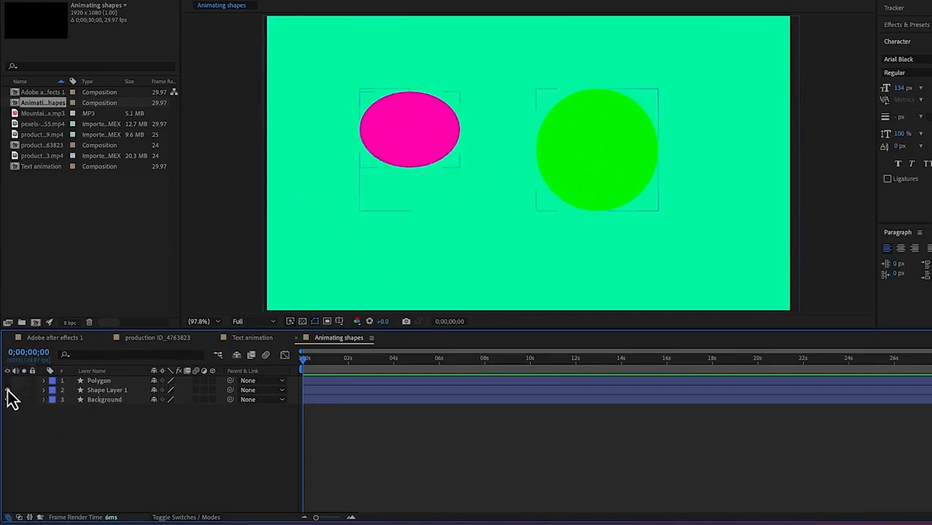
click(7, 390)
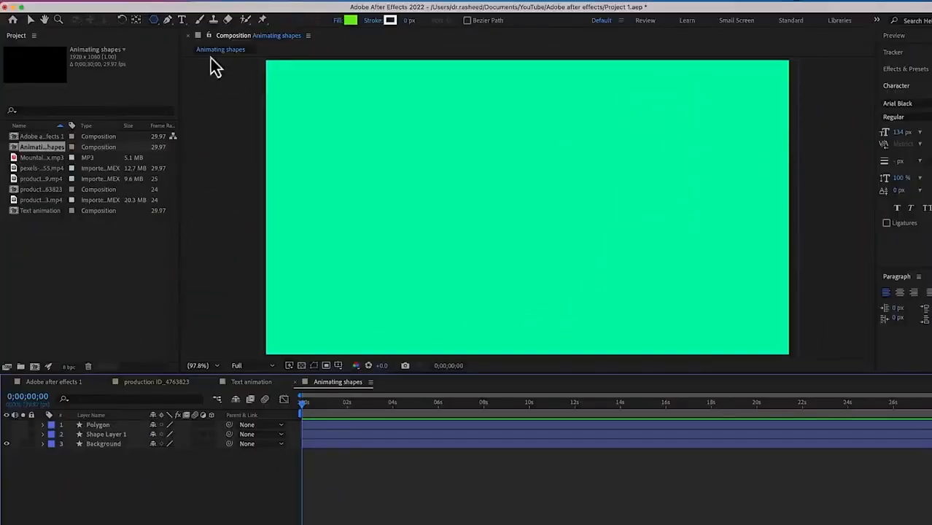
Draw a long, thin horizontal rectangle on a new shape layer and move it to about the middle of the composition
click(153, 20)
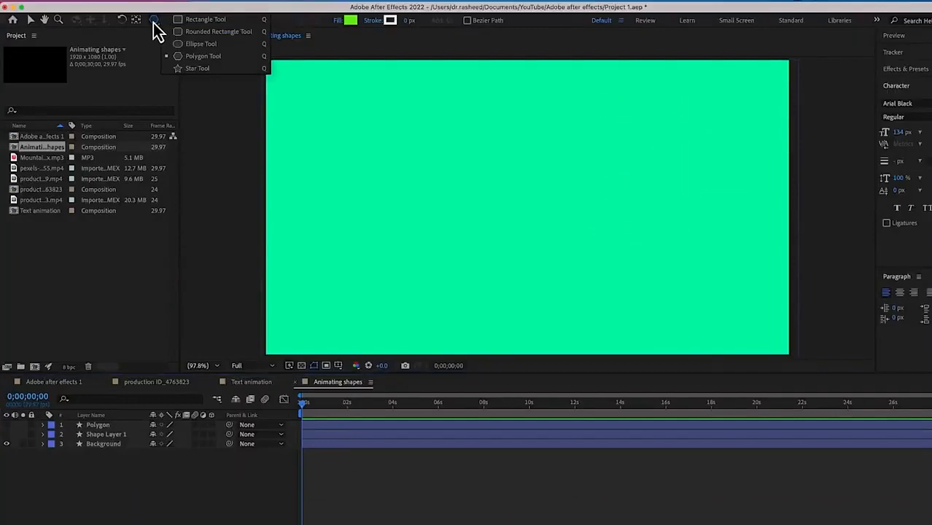
click(206, 20)
drag(409, 164, 550, 225)
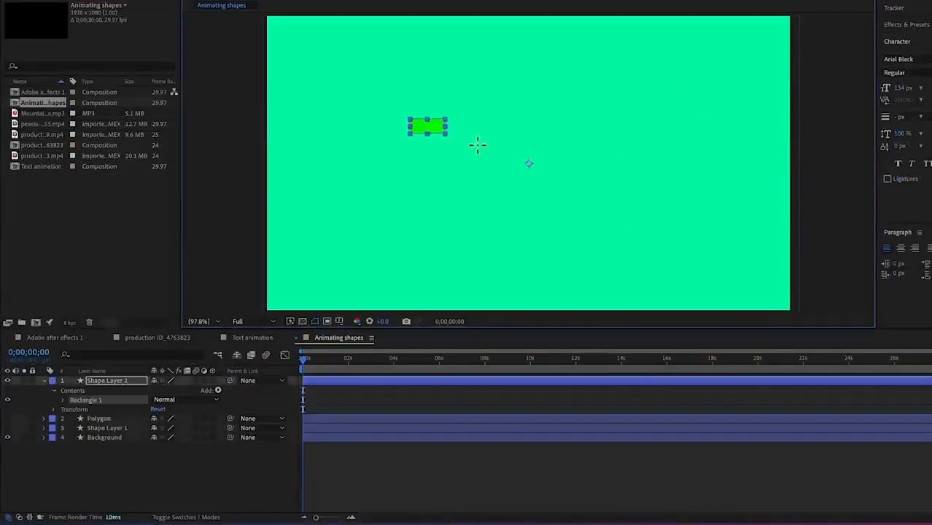
drag(551, 181, 773, 156)
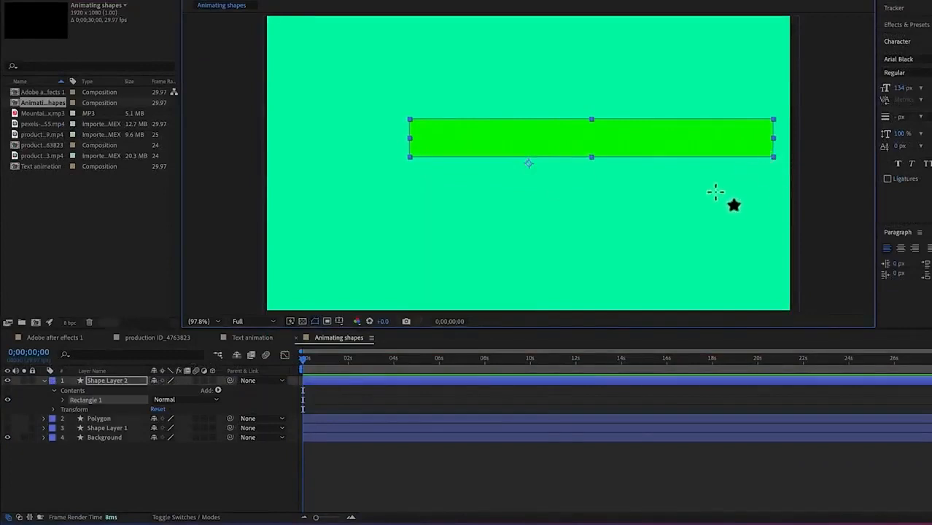
click(532, 484)
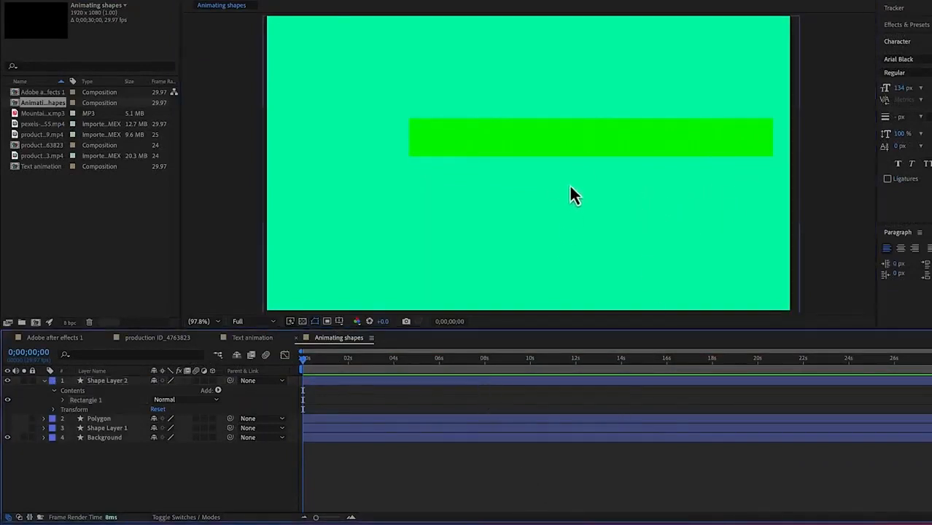
drag(551, 143, 494, 160)
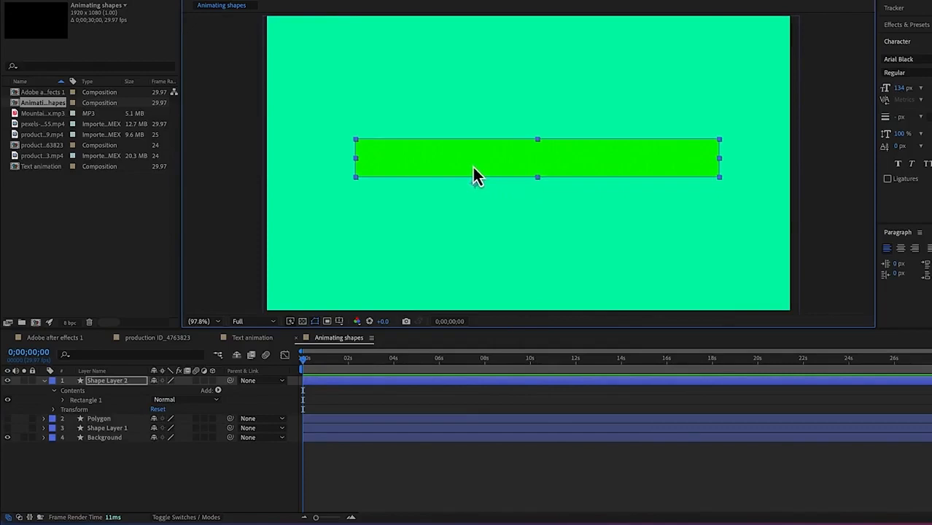
Set the rectangle's fill colour to off-white F6F8F5 and narrow the rectangle slightly from both ends
click(446, 1)
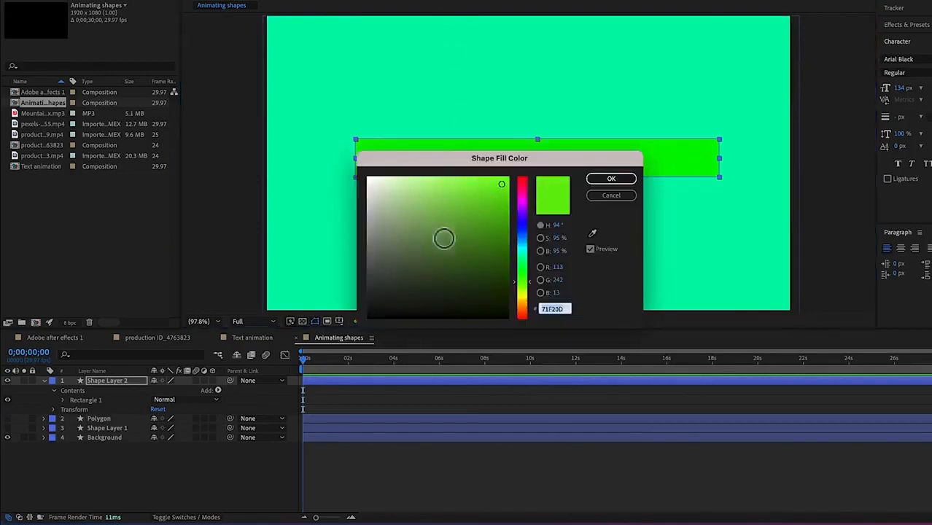
click(368, 180)
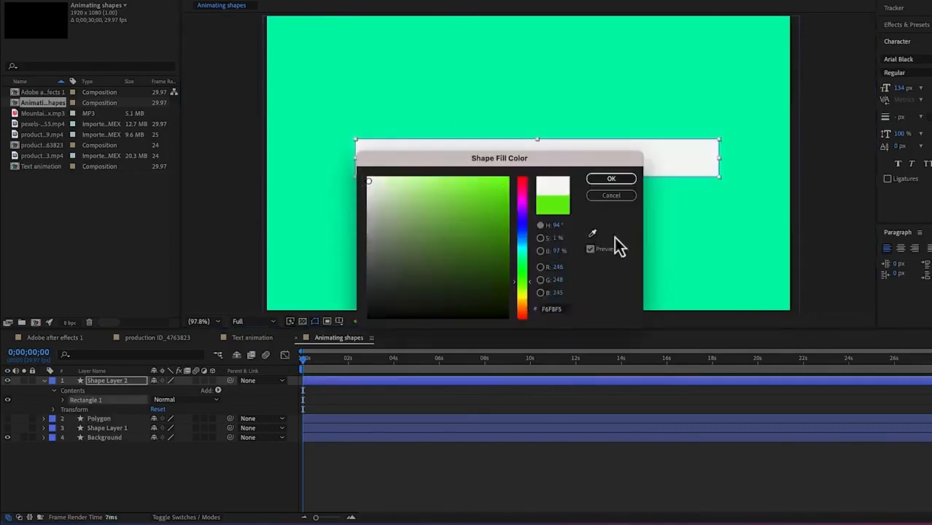
click(624, 181)
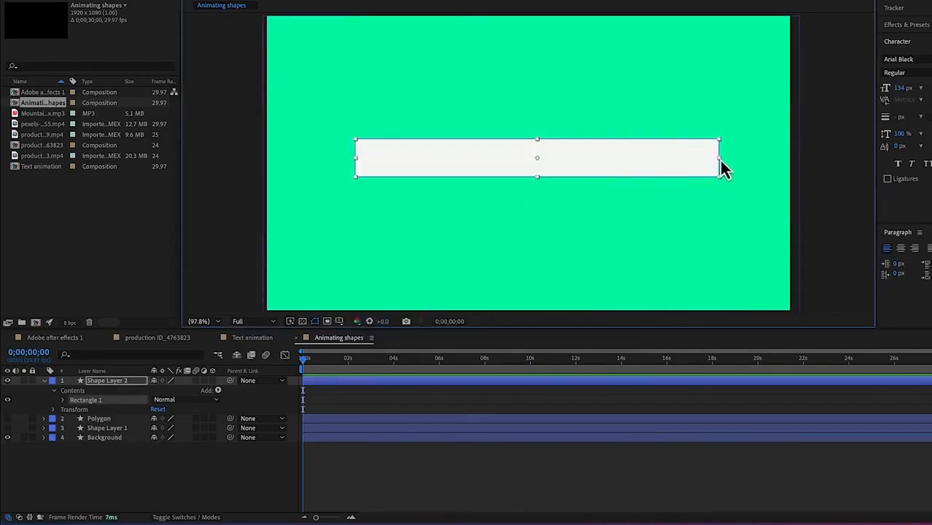
drag(718, 159, 700, 165)
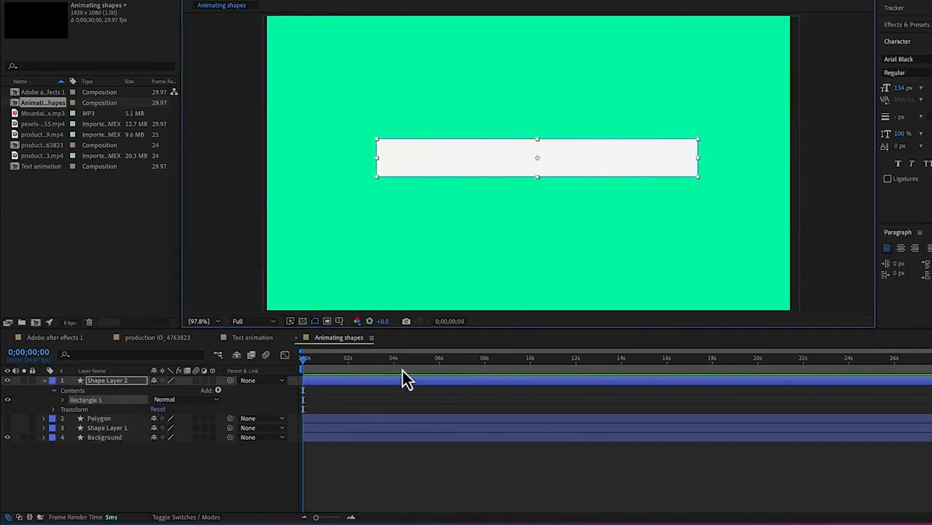
Reveal only the scale property of Shape Layer 2 and start keyframing it at 0;00;00;00
click(371, 381)
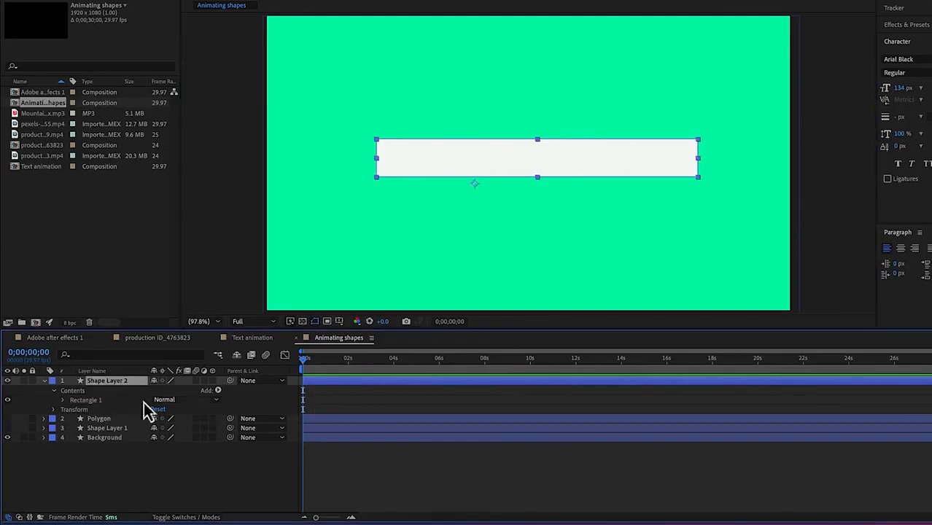
key(s)
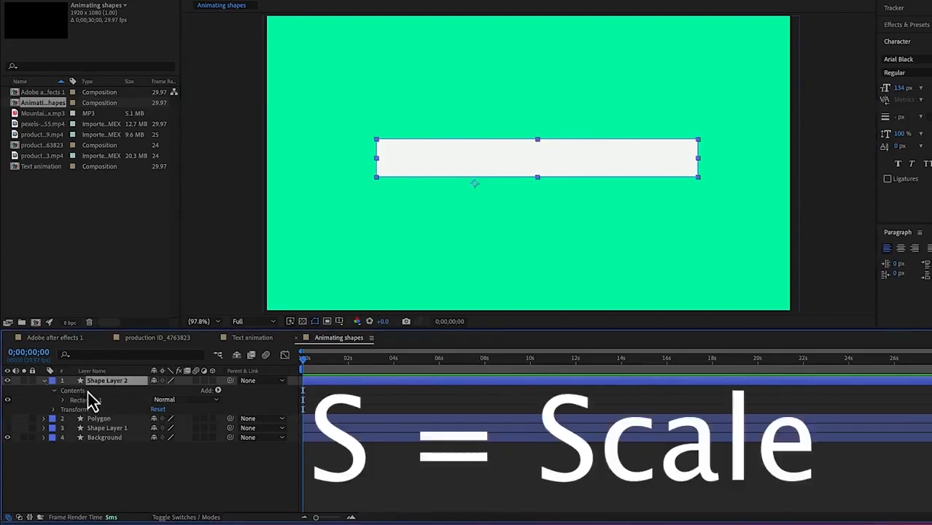
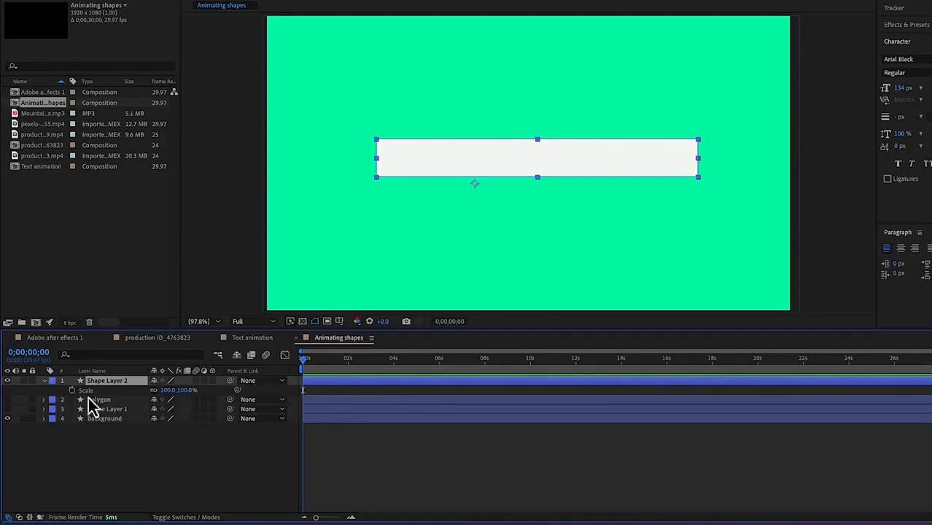
click(72, 391)
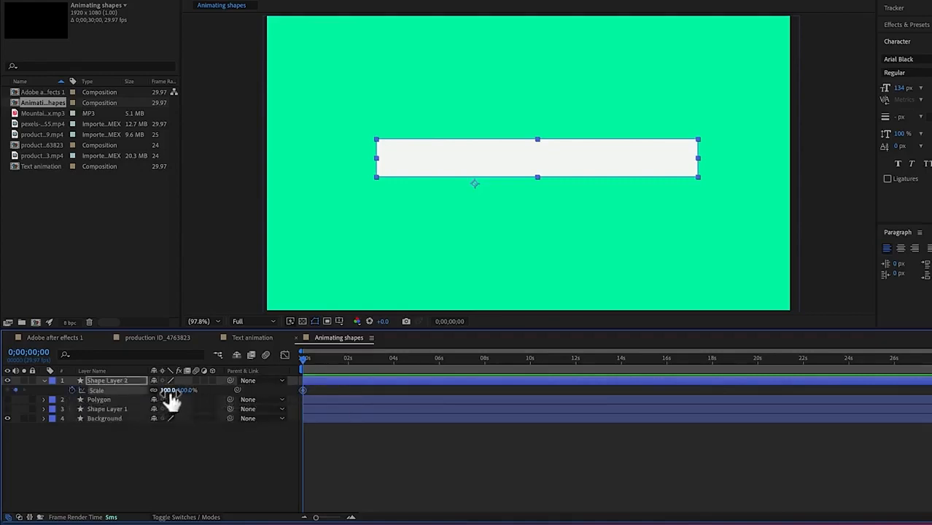
Try shrinking the rectangle uniformly to about 5% scale, and set its scale back to 100%
drag(173, 400, 121, 395)
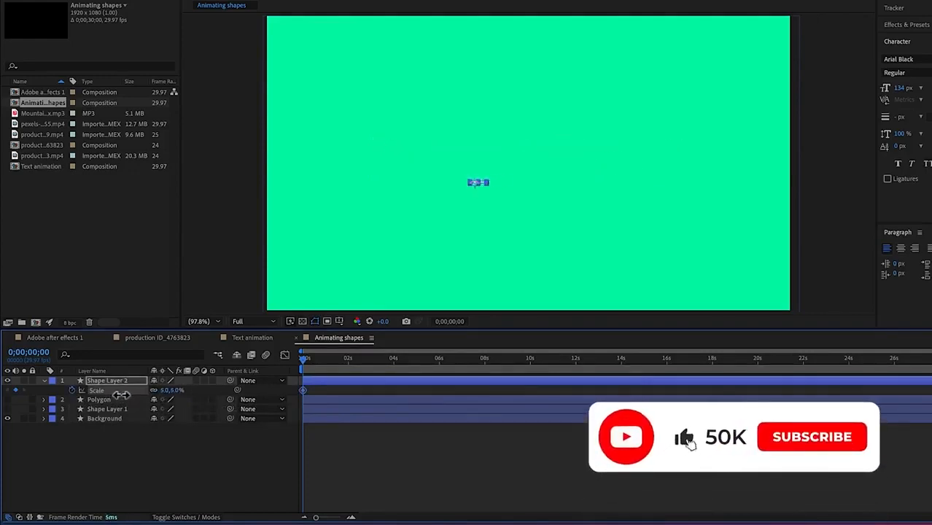
drag(166, 395, 205, 388)
click(168, 391)
text(100)
key(Return)
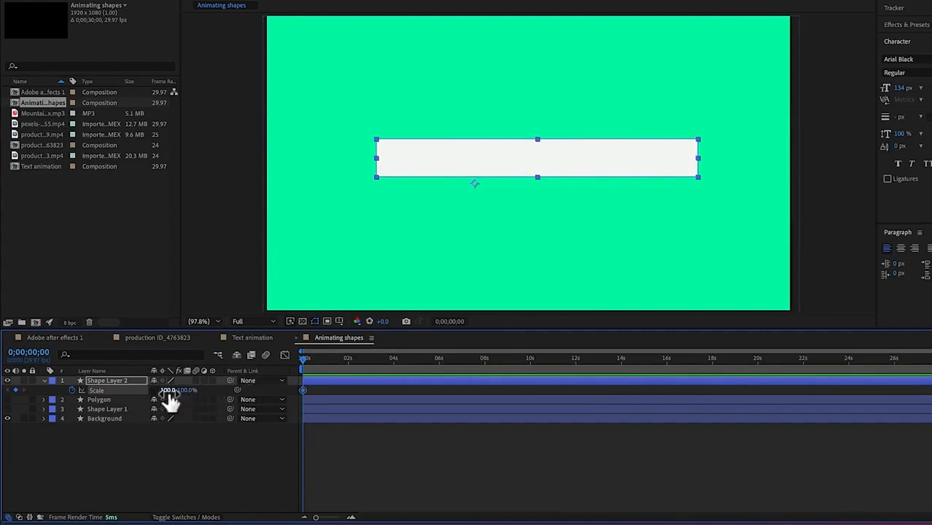
Keyframe Shape Layer 2's scale to 0, 100% at 0;00;00;00 and to 100, 100% at 0;00;02;27
drag(166, 390, 104, 390)
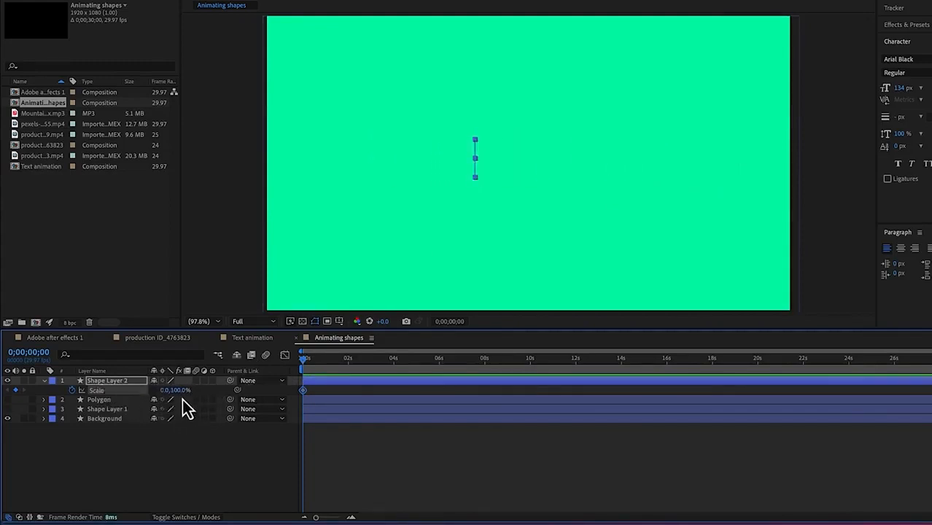
drag(302, 365, 369, 358)
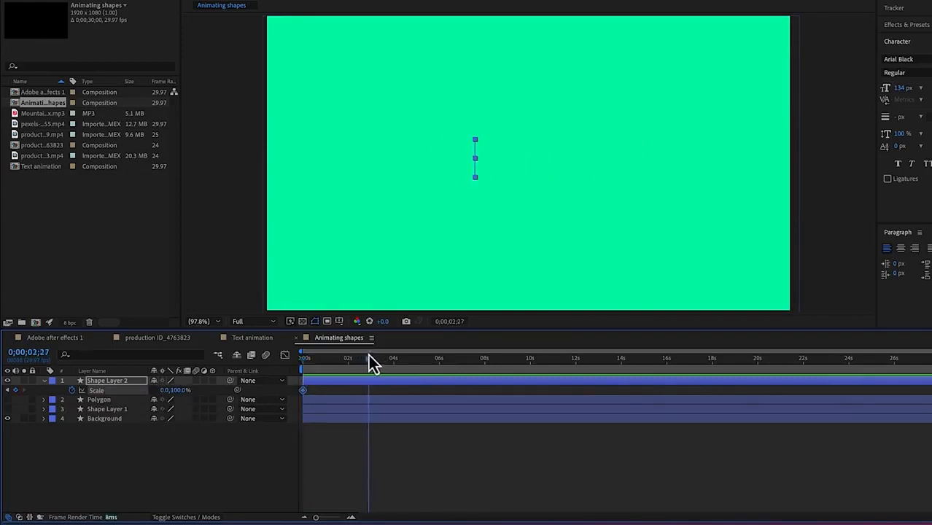
click(166, 395)
text(0,)
text(100)
key(Return)
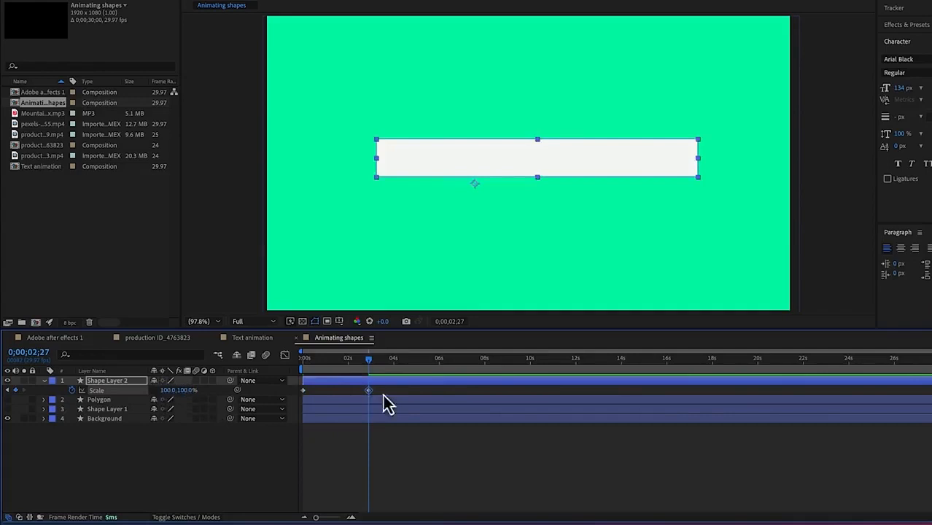
Play the rectangle's horizontal scale animation from the start of the composition
drag(368, 359, 287, 378)
key(space)
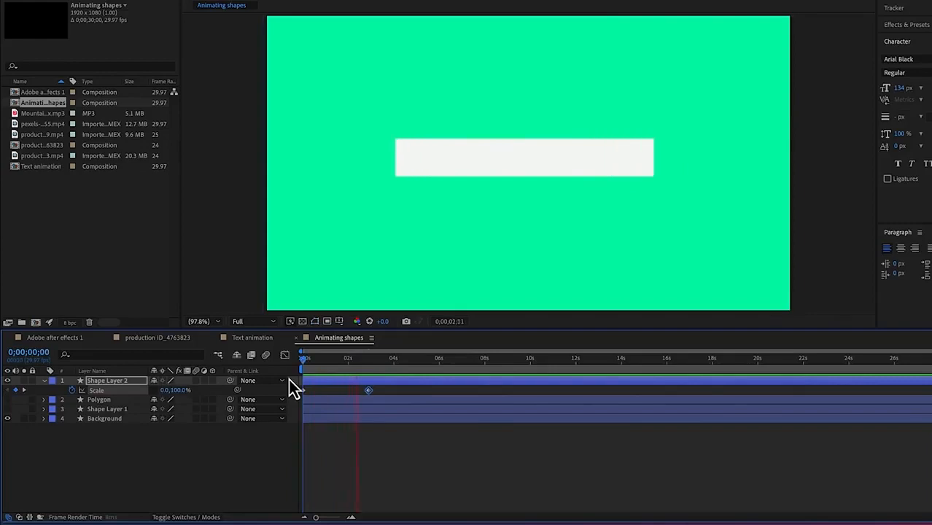
key(space)
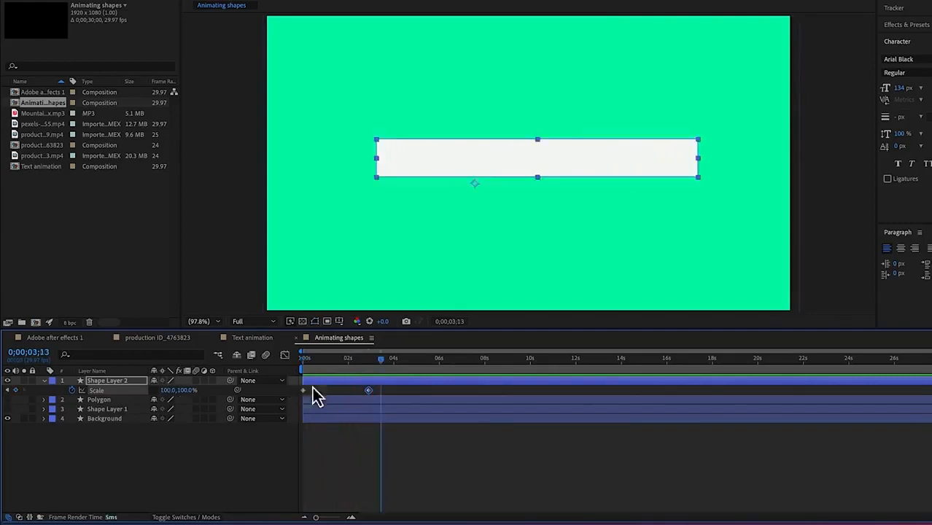
Move the second scale keyframe of Shape Layer 2 earlier, to about 1.4 seconds, and preview the faster animation
drag(347, 393, 334, 392)
drag(383, 360, 286, 380)
key(space)
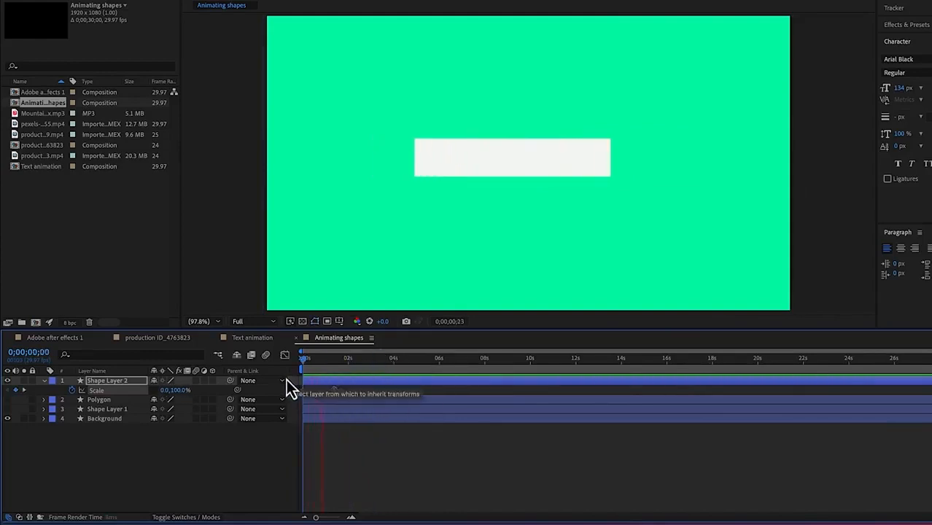
key(space)
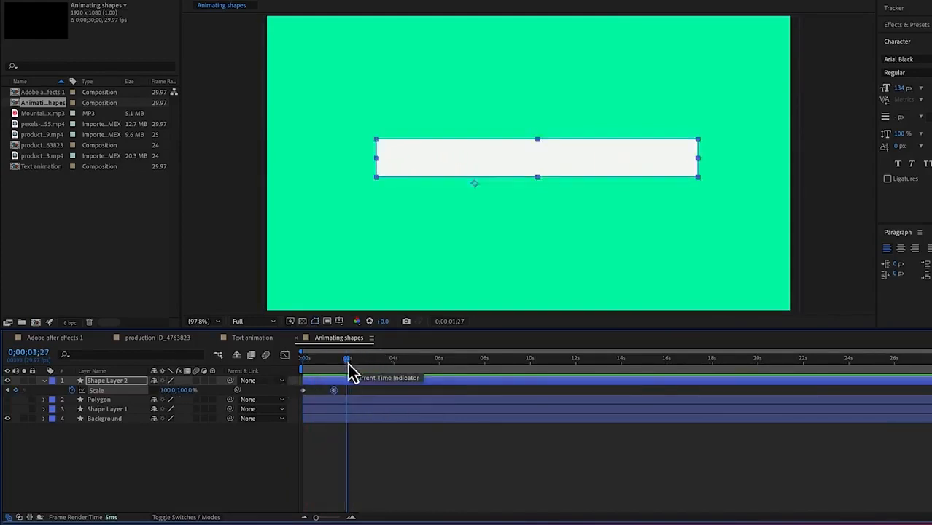
drag(350, 372, 302, 380)
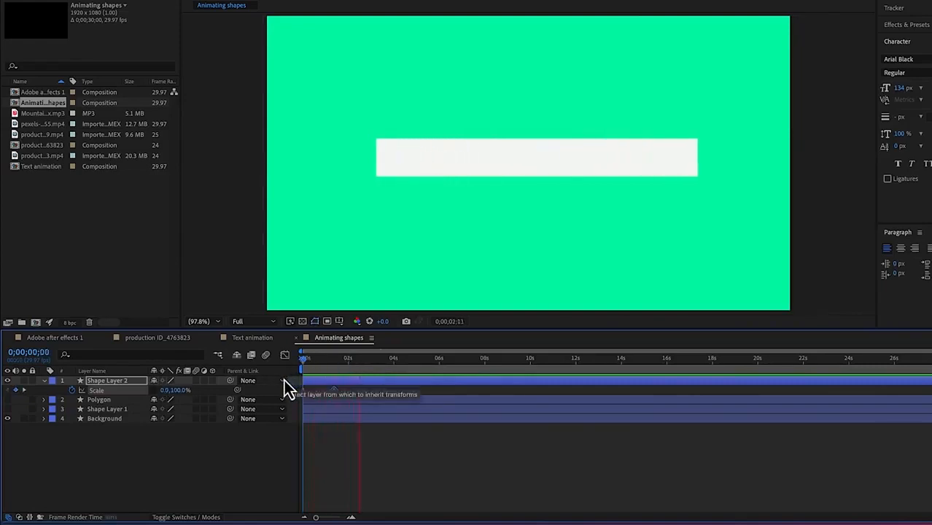
drag(366, 362, 228, 392)
key(space)
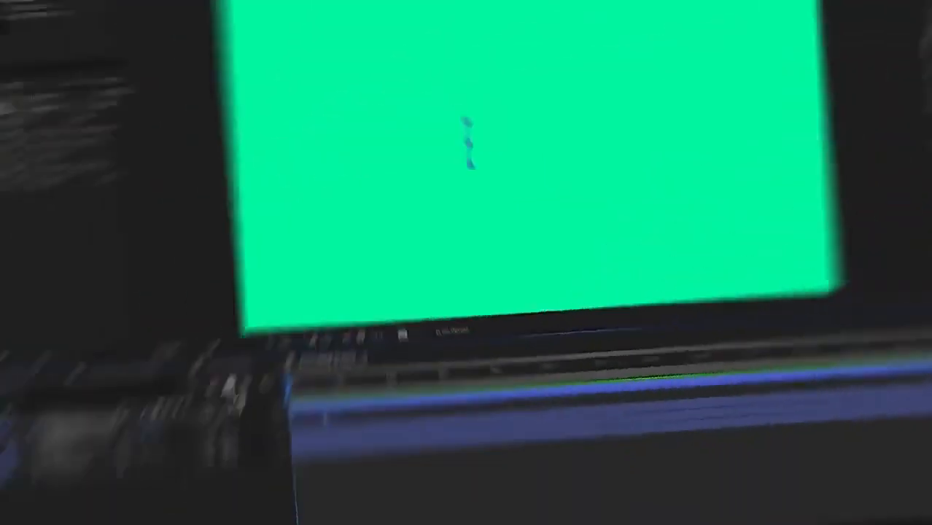
key(space)
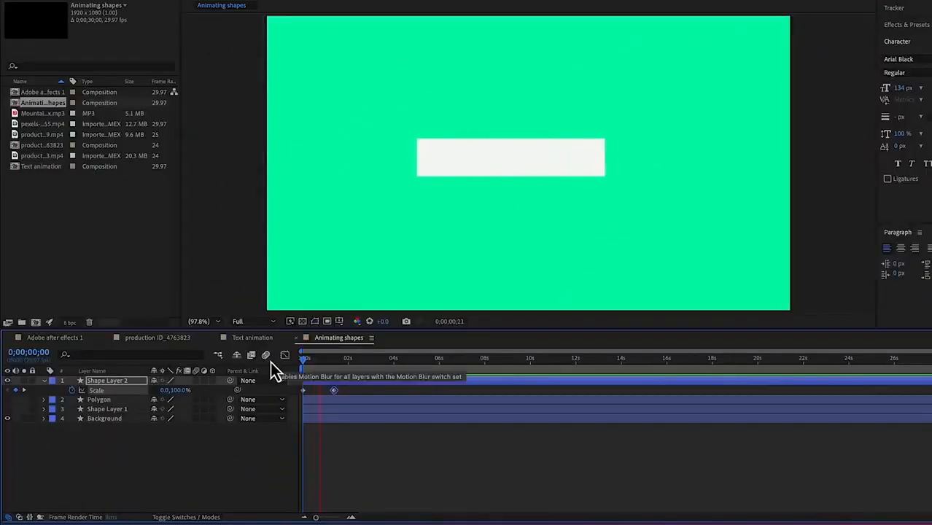
key(space)
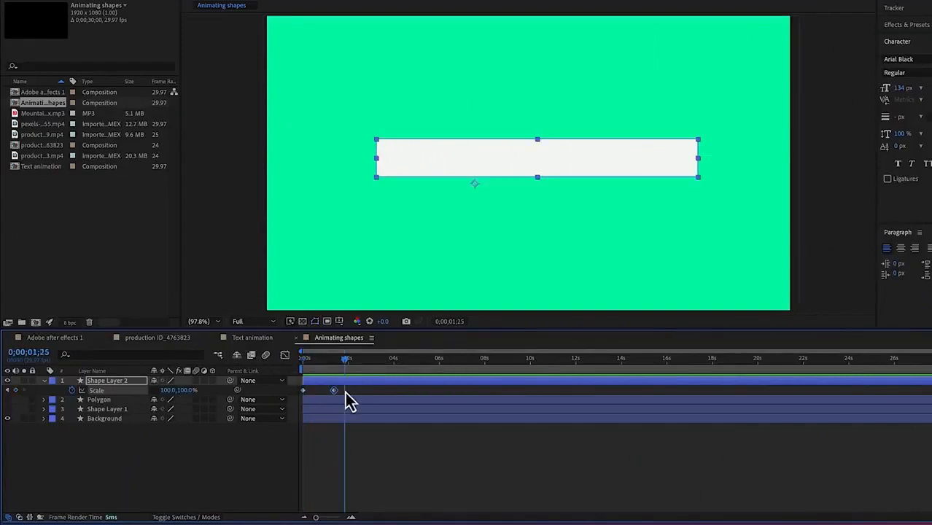
Try Easy Ease on both scale keyframes of Shape Layer 2 and preview the eased animation
drag(347, 392, 300, 397)
right_click(334, 392)
mouse_move(363, 520)
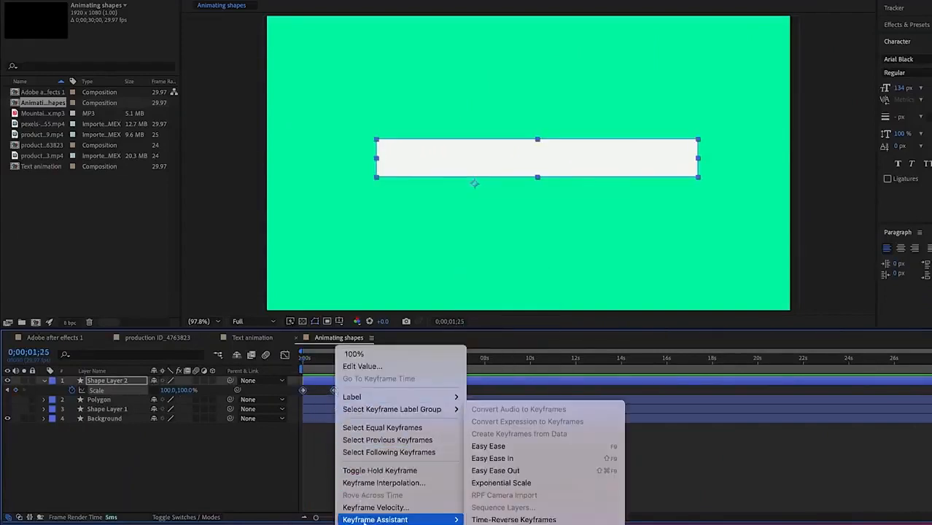
click(512, 449)
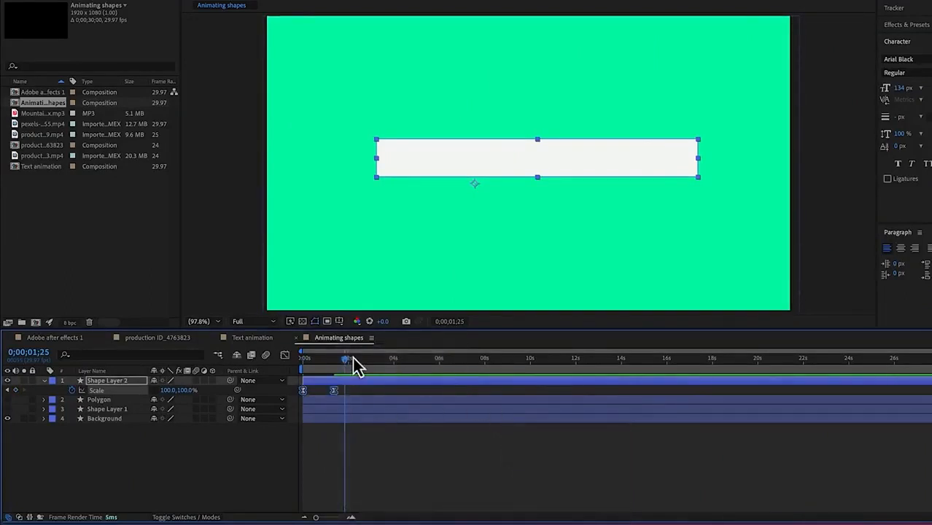
drag(346, 361, 273, 372)
key(space)
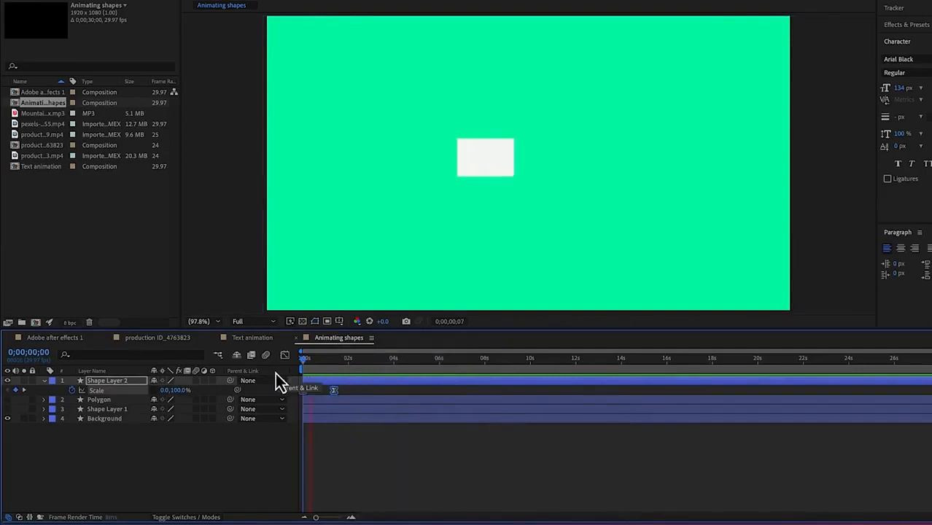
key(space)
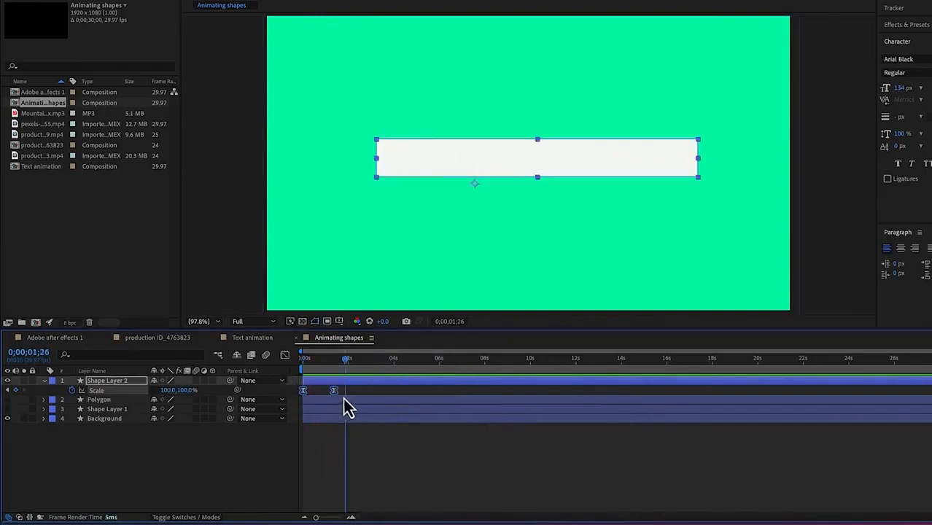
key(super+z)
Examine the speed graph of the uneased scale keyframes and return to the layer bars
drag(349, 394, 280, 391)
click(285, 356)
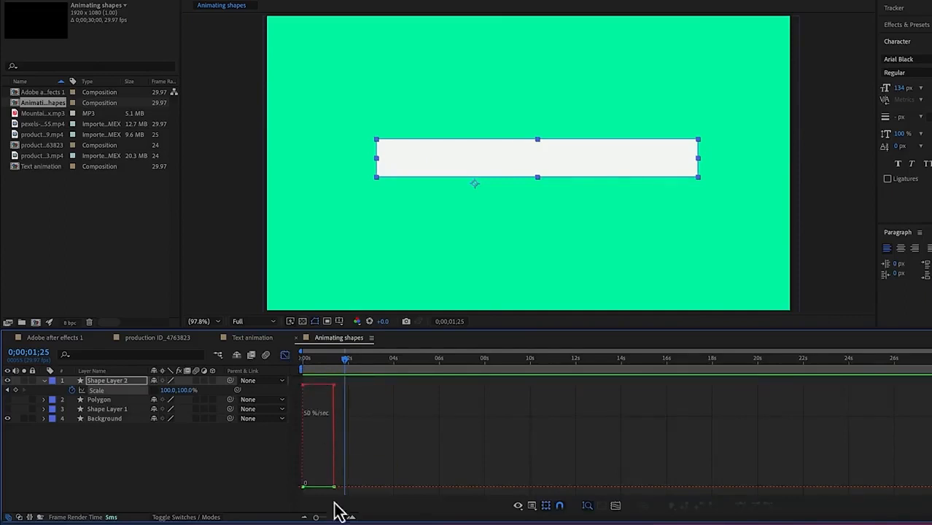
click(285, 356)
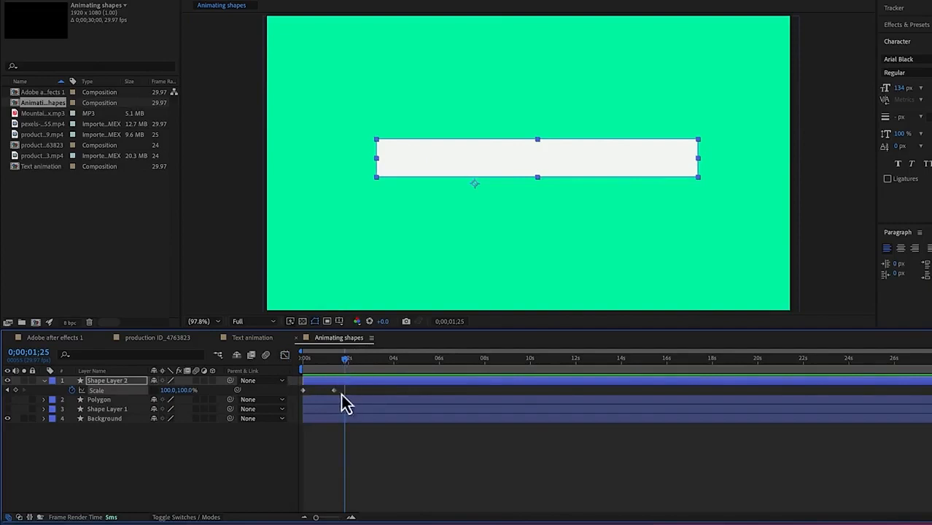
Apply Easy Ease to both scale keyframes of Shape Layer 2
drag(352, 391, 283, 388)
right_click(332, 390)
mouse_move(360, 519)
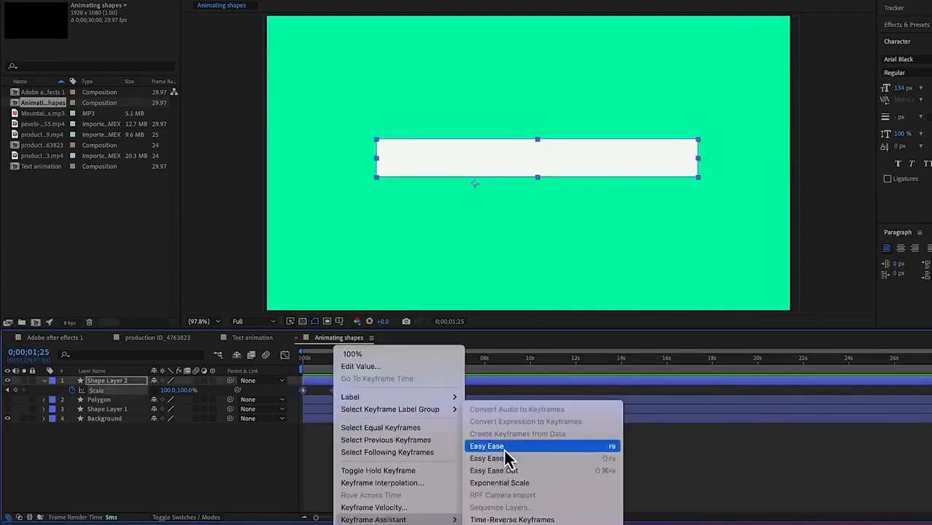
click(478, 446)
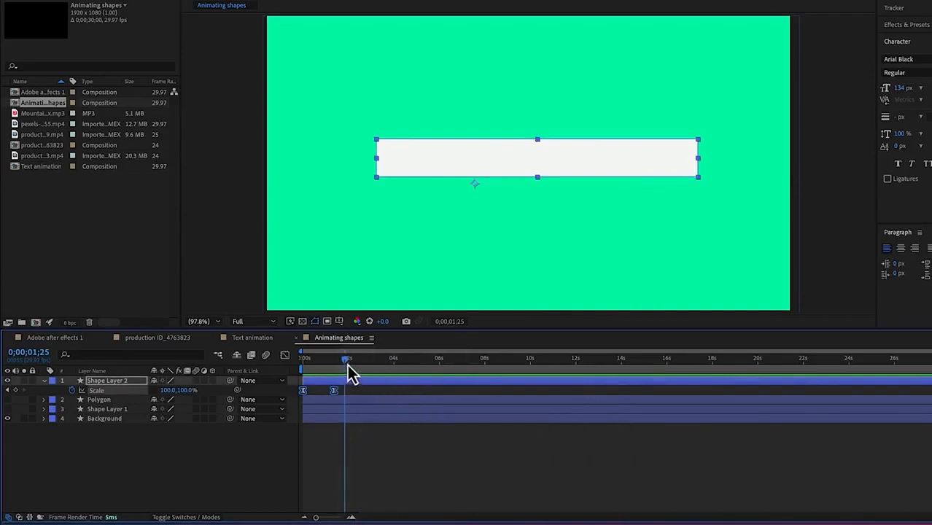
Extend the end keyframe's influence in the scale speed graph so the speed peaks early at about 300 %/sec, and preview the animation
click(285, 356)
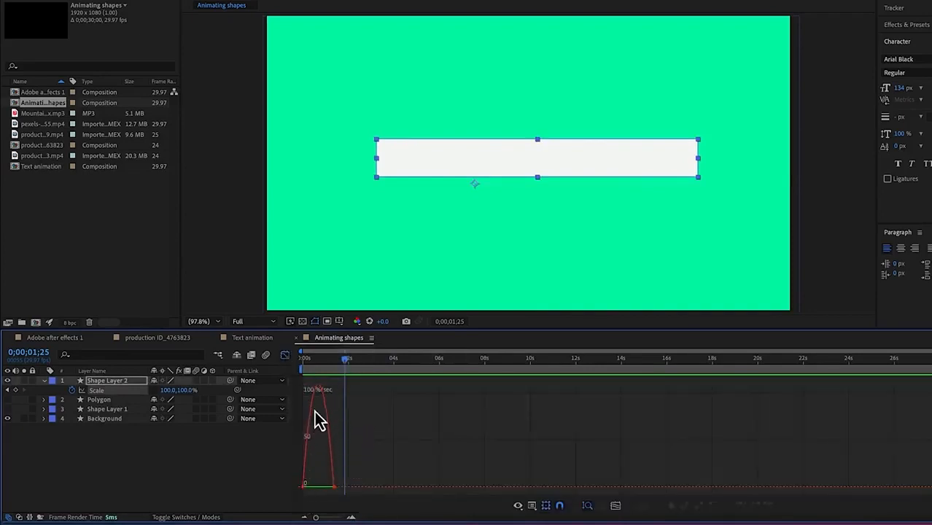
mouse_move(323, 398)
drag(315, 518, 330, 519)
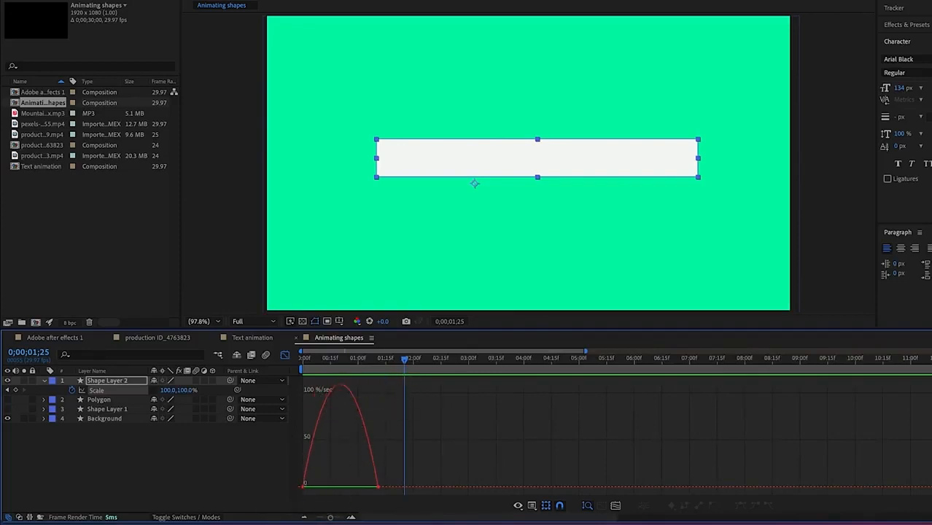
drag(369, 487, 420, 511)
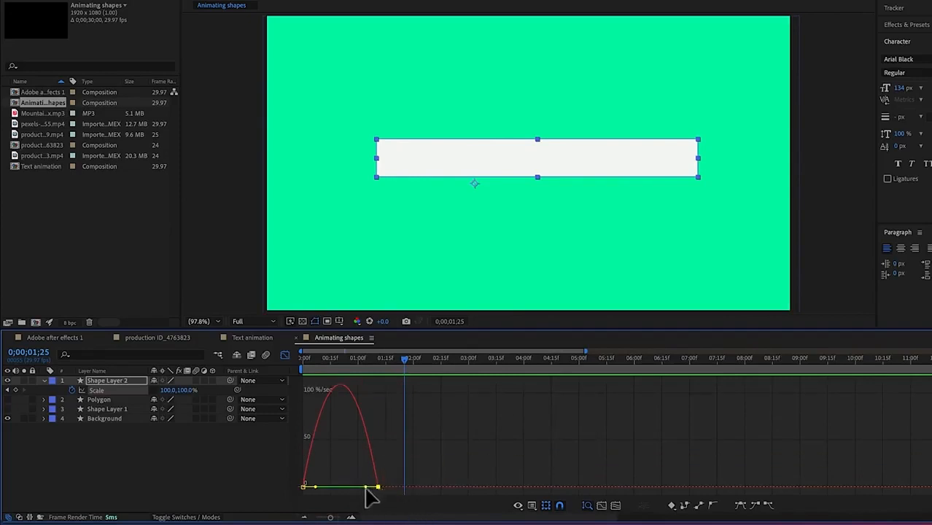
drag(370, 496, 323, 503)
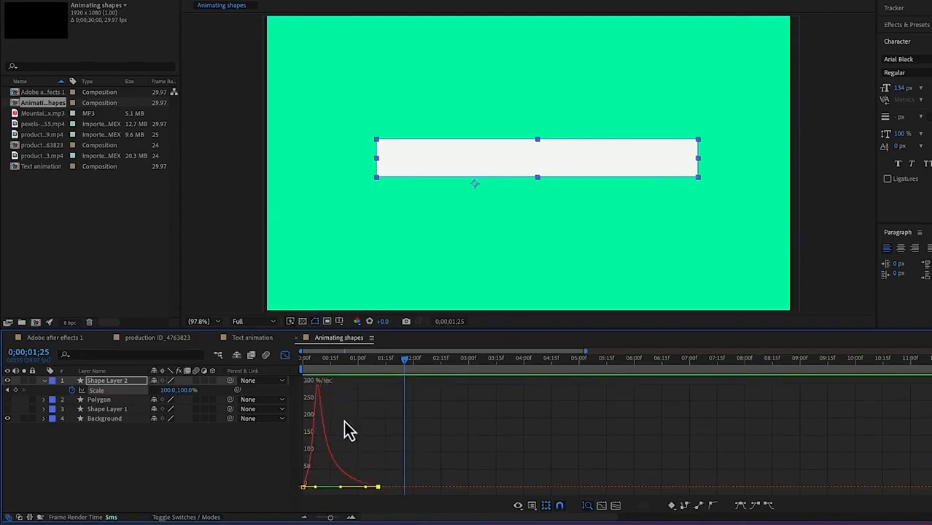
drag(409, 370, 299, 389)
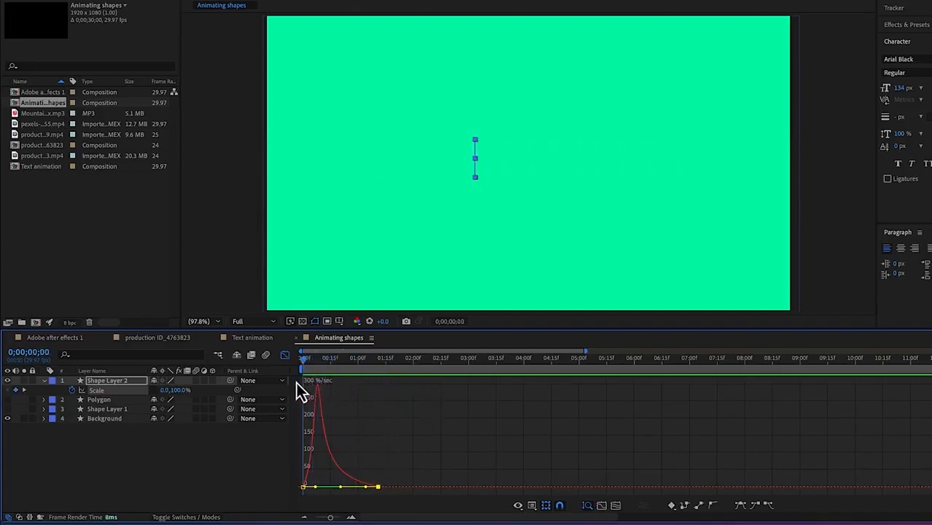
key(space)
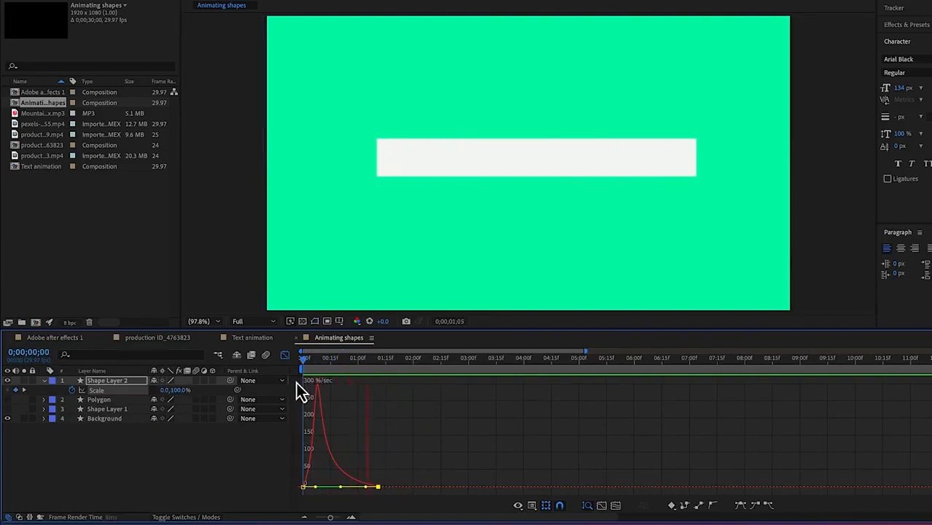
Play the rectangle's eased scale animation from the start several times to review its motion
key(space)
key(Home)
key(space)
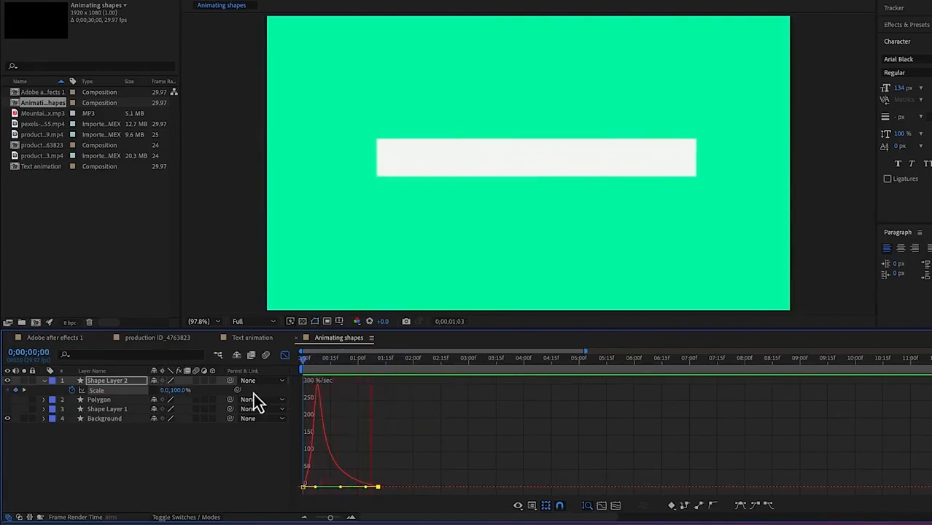
key(space)
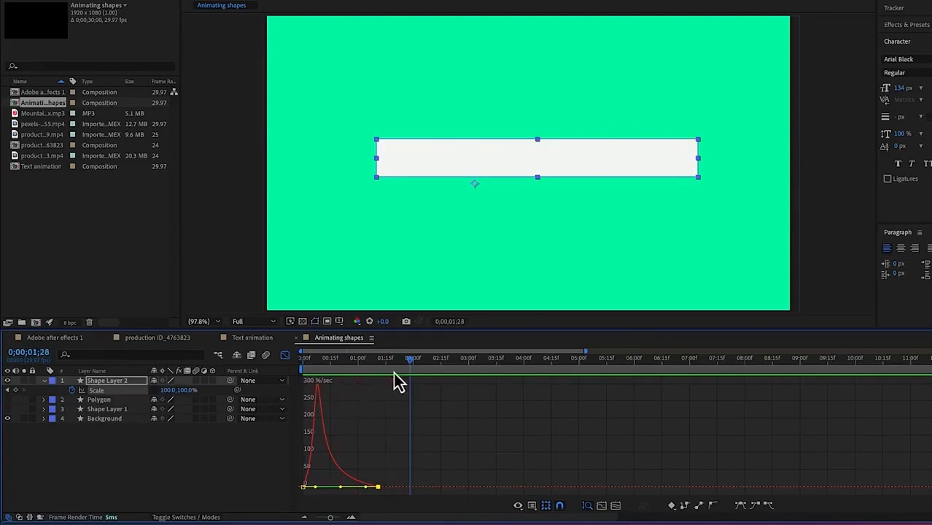
key(Home)
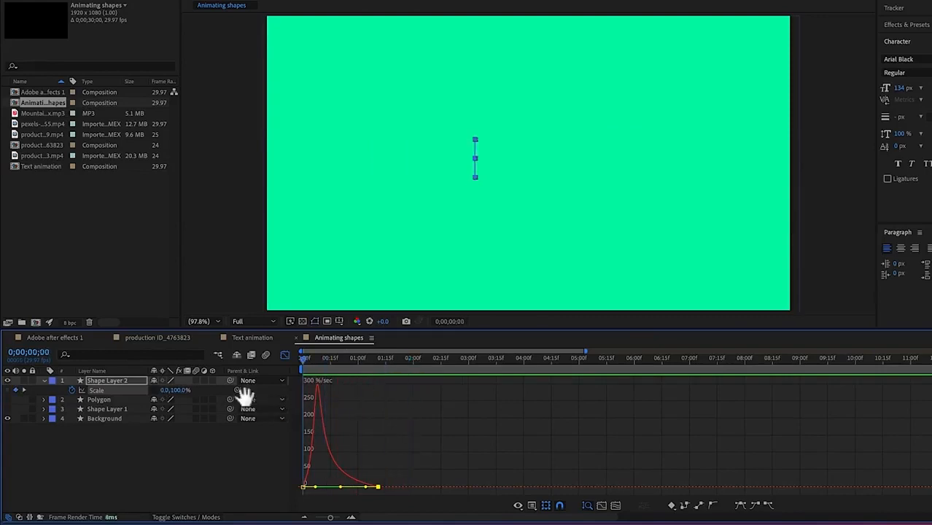
key(space)
key(space)
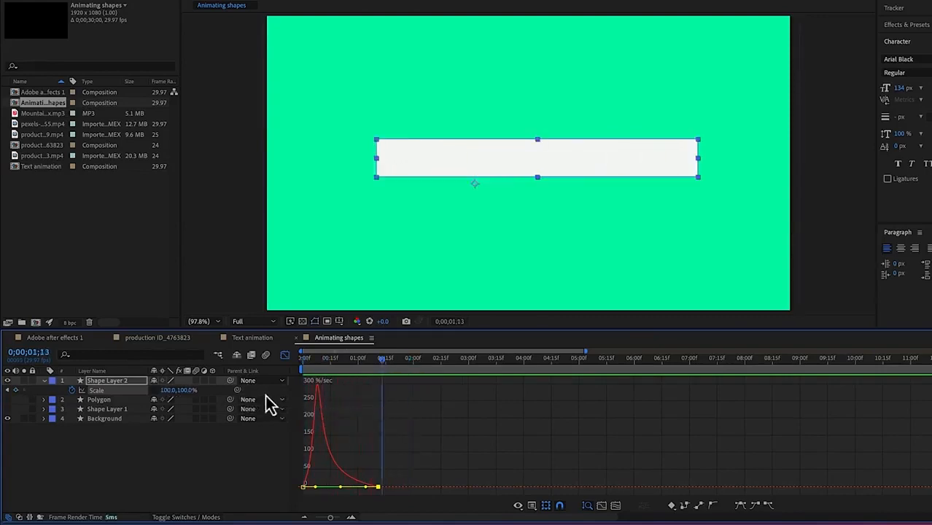
click(379, 360)
key(Home)
key(space)
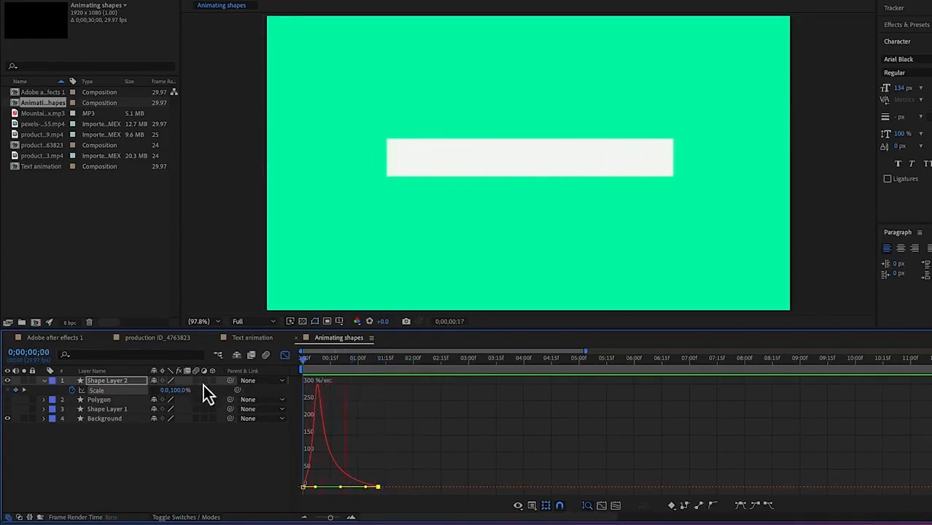
Add the text "EPIC Mentorship" over the white rectangle with the current time at 0;00;01;12
click(400, 361)
drag(399, 360, 380, 362)
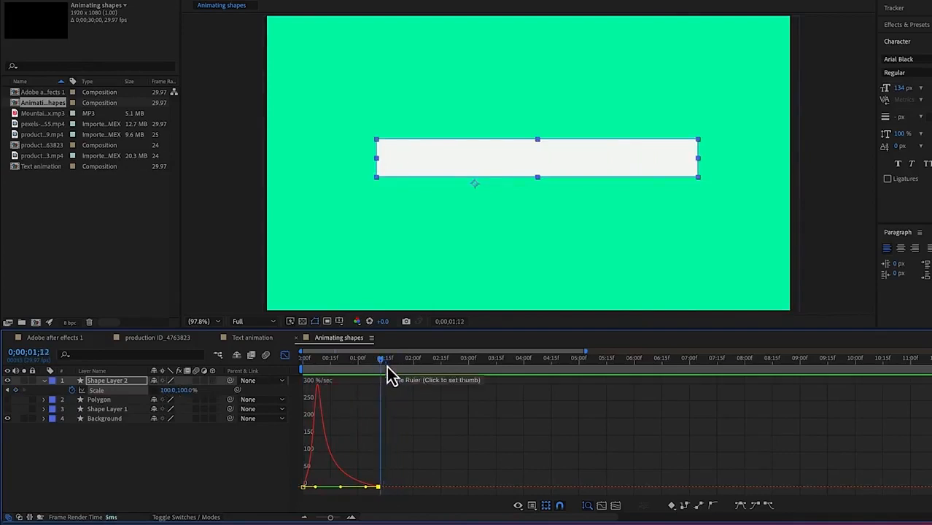
click(445, 151)
text(E)
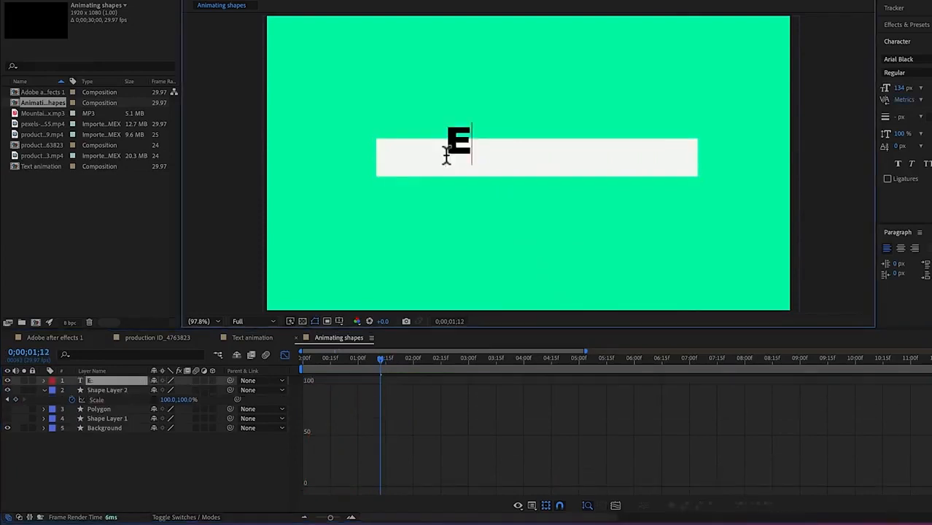
text(PIC Mentorship)
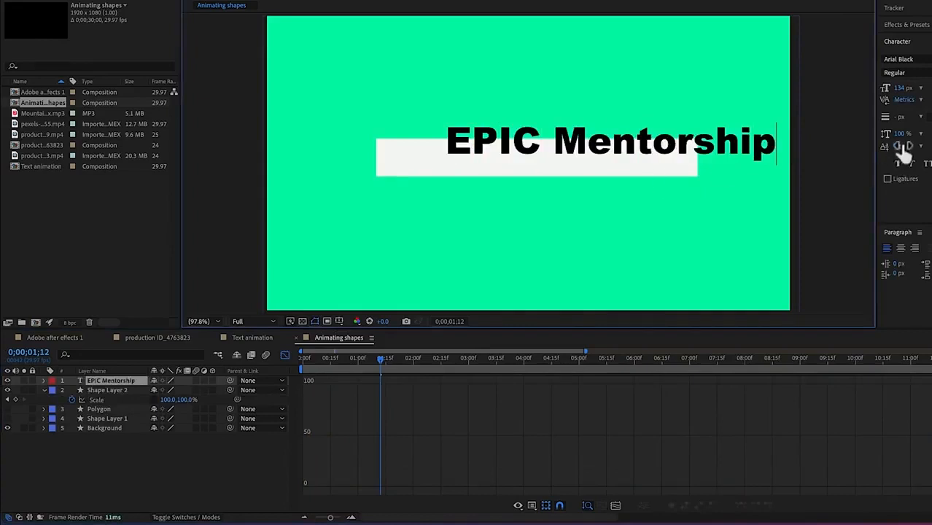
click(570, 416)
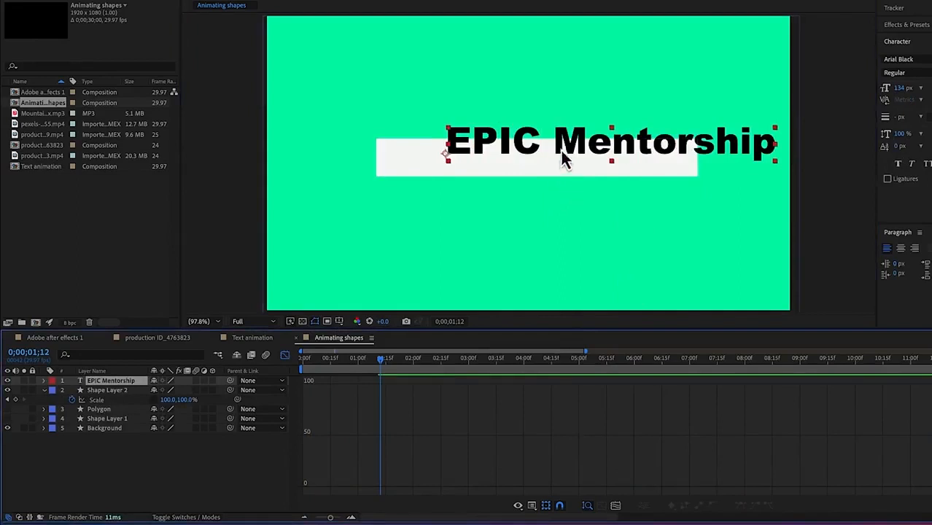
Shrink the "EPIC Mentorship" text to fit inside the white rectangle, with a 132 px font size, and centre it there
drag(561, 156, 506, 164)
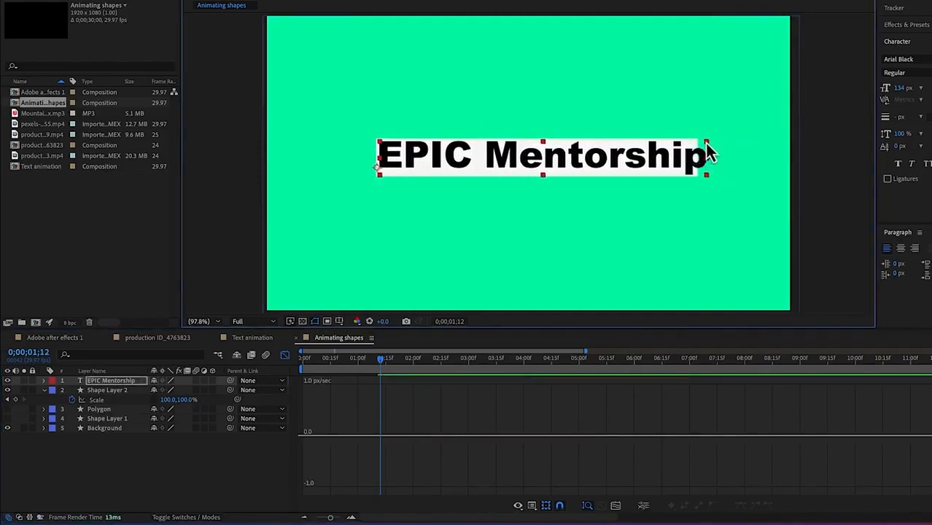
drag(705, 143, 689, 148)
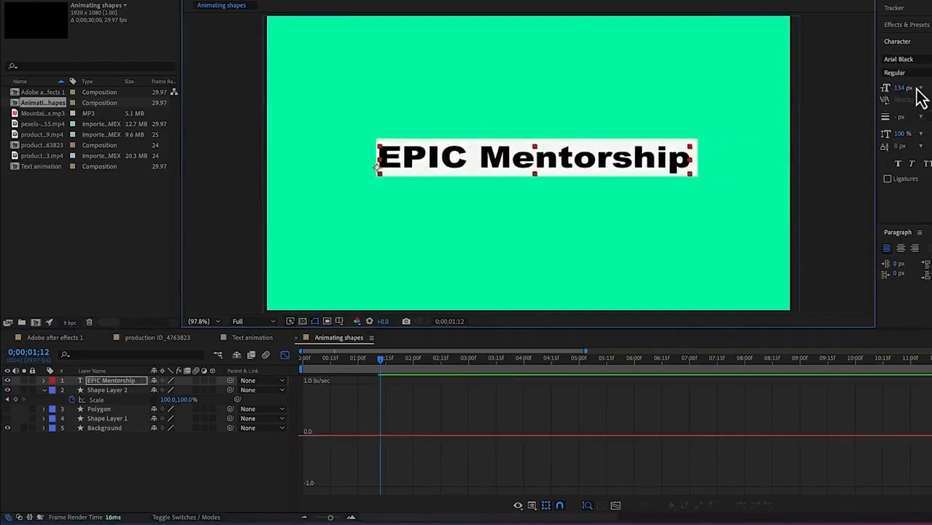
mouse_move(909, 95)
mouse_down()
mouse_move(917, 92)
mouse_move(899, 91)
mouse_up()
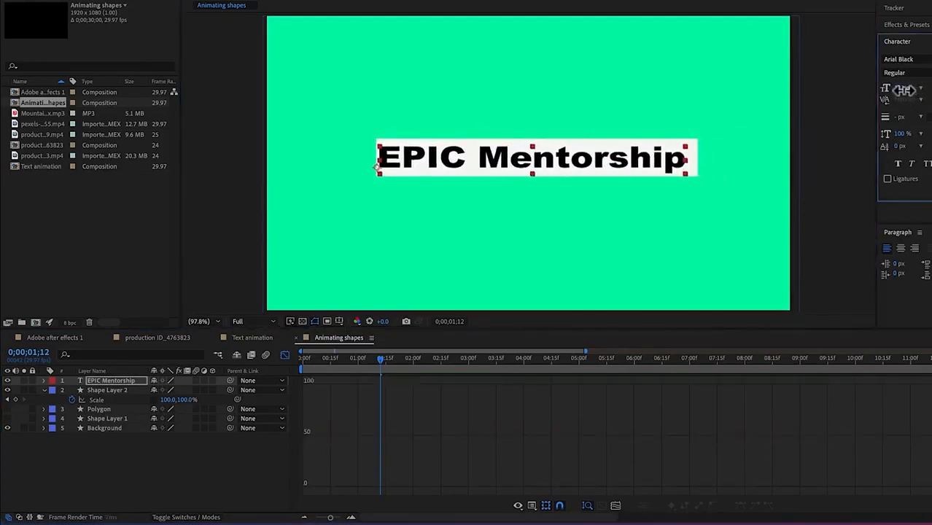
drag(554, 165, 560, 165)
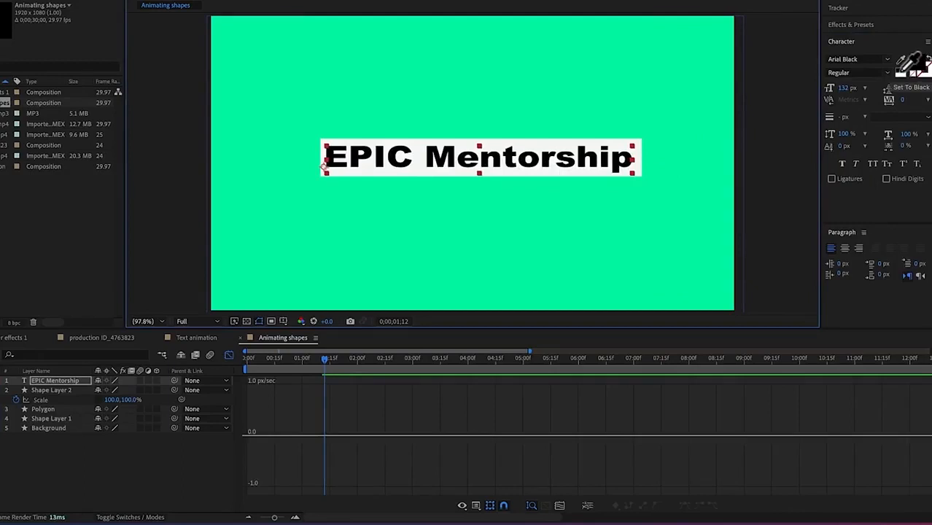
Change the "EPIC Mentorship" text colour to a very dark red
click(925, 65)
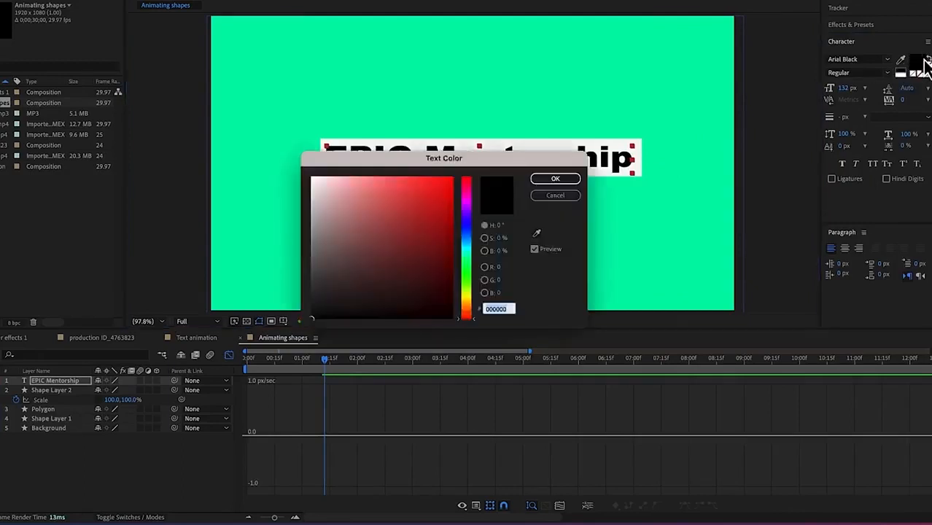
drag(436, 193, 447, 189)
drag(504, 189, 486, 271)
click(612, 182)
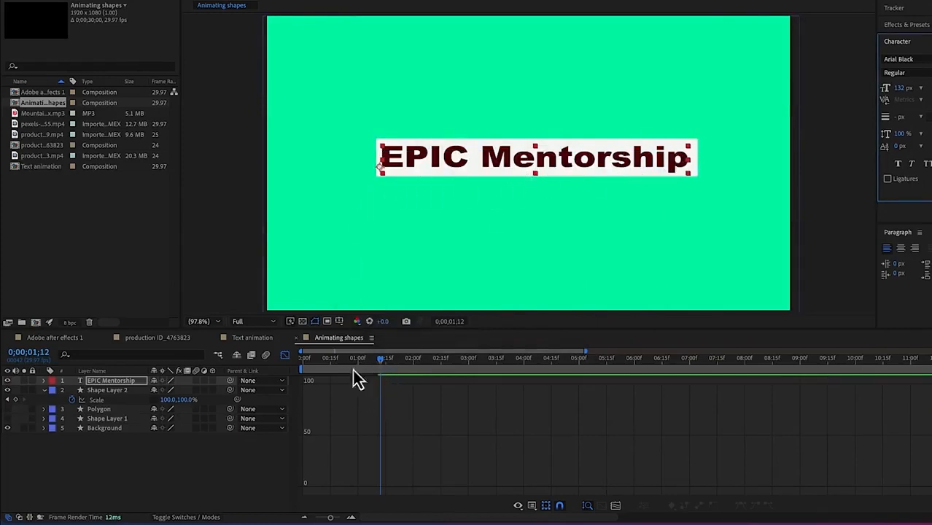
Switch the timeline from the graph back to layer bars and preview the rectangle animation with the text from the start
key(shift+F3)
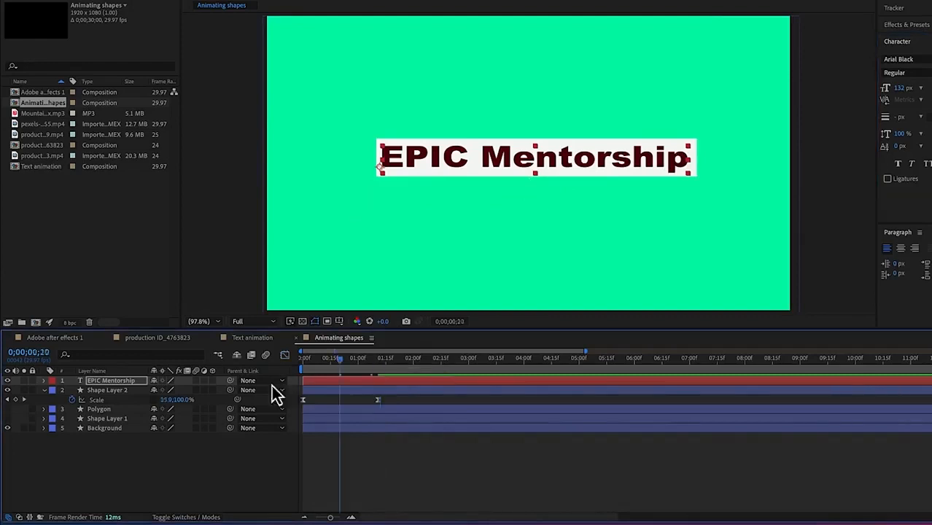
key(Home)
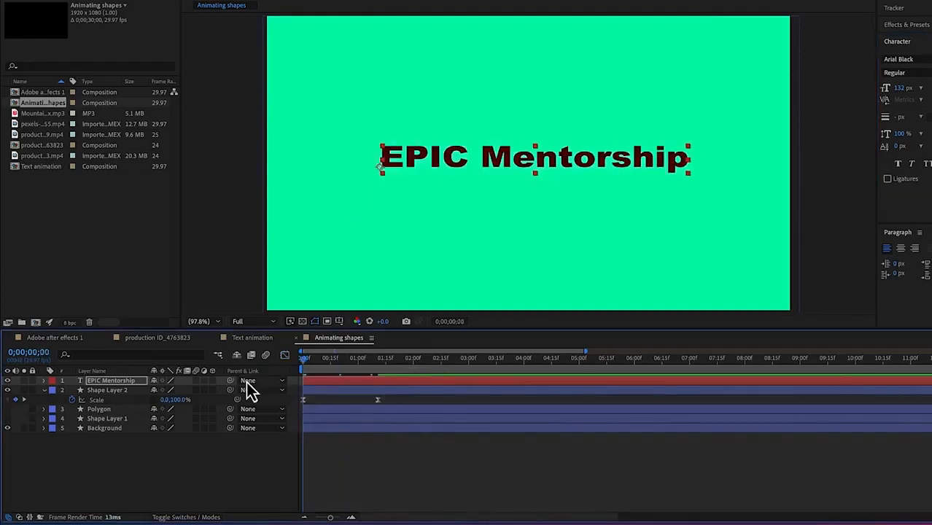
key(space)
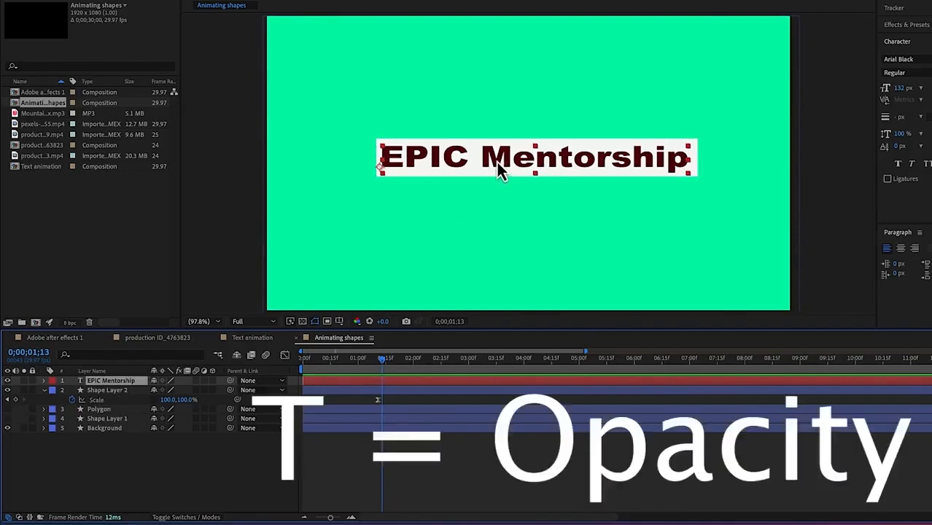
Add an opacity keyframe of 0% to the EPIC Mentorship layer at 0;00;00;25
key(t)
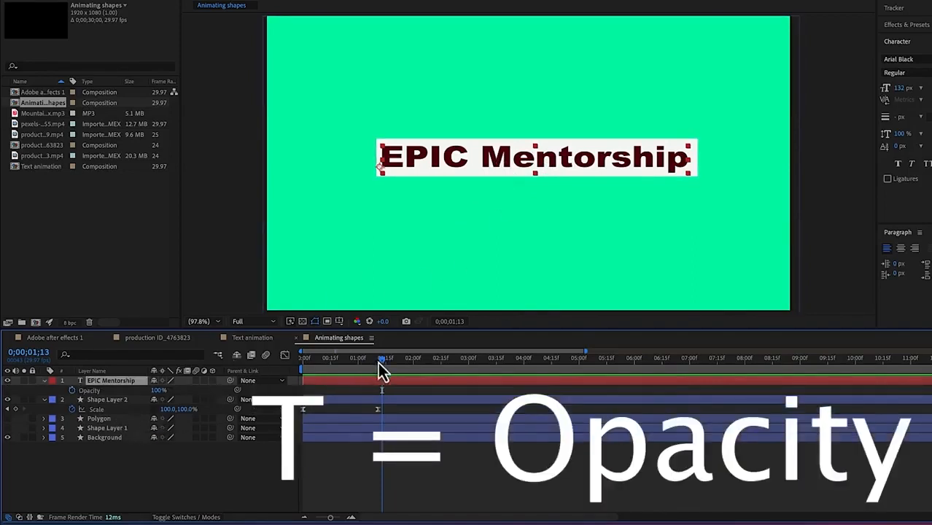
drag(383, 360, 349, 367)
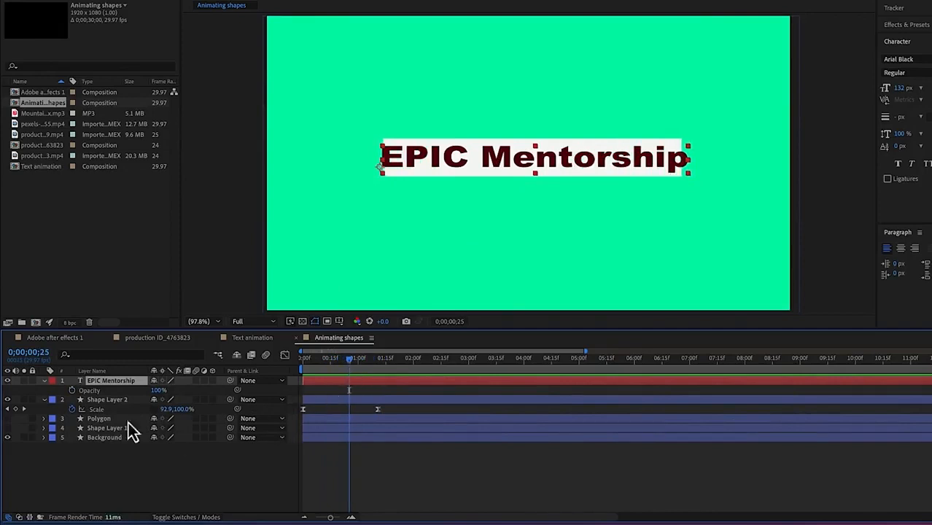
click(73, 392)
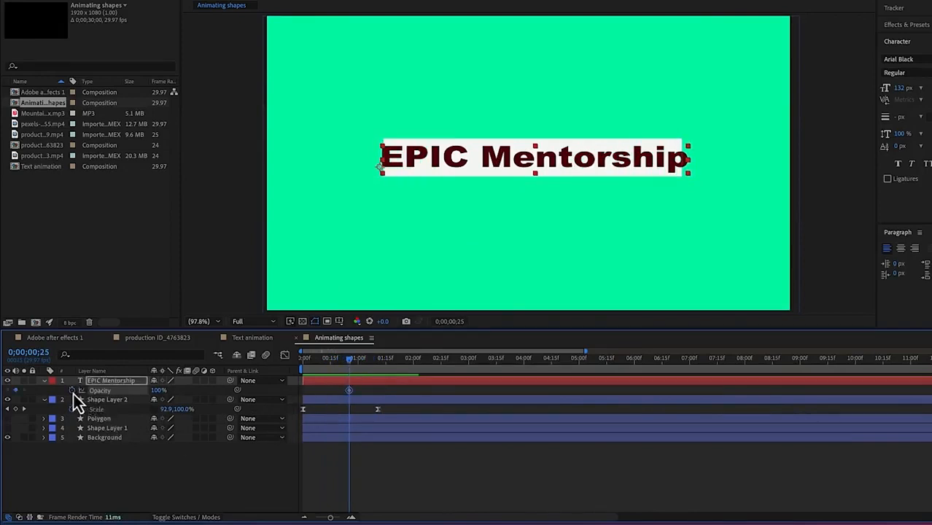
click(158, 390)
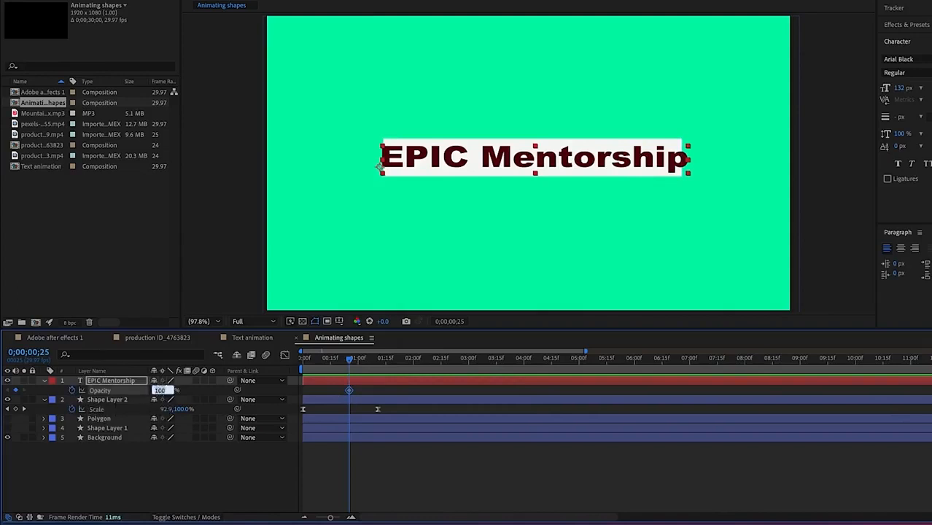
text(0)
key(Return)
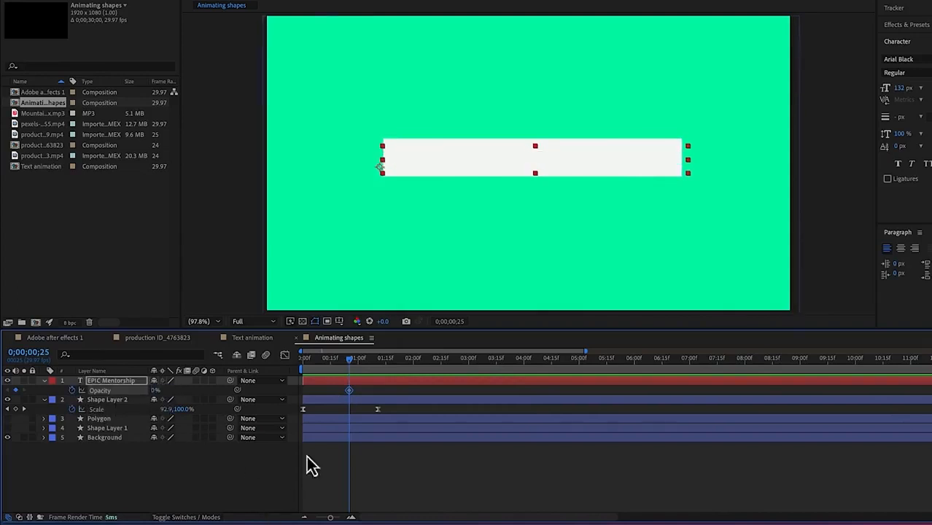
Add an opacity keyframe of 100% to the EPIC Mentorship layer at 0;00;01;13
click(354, 361)
drag(354, 362, 384, 367)
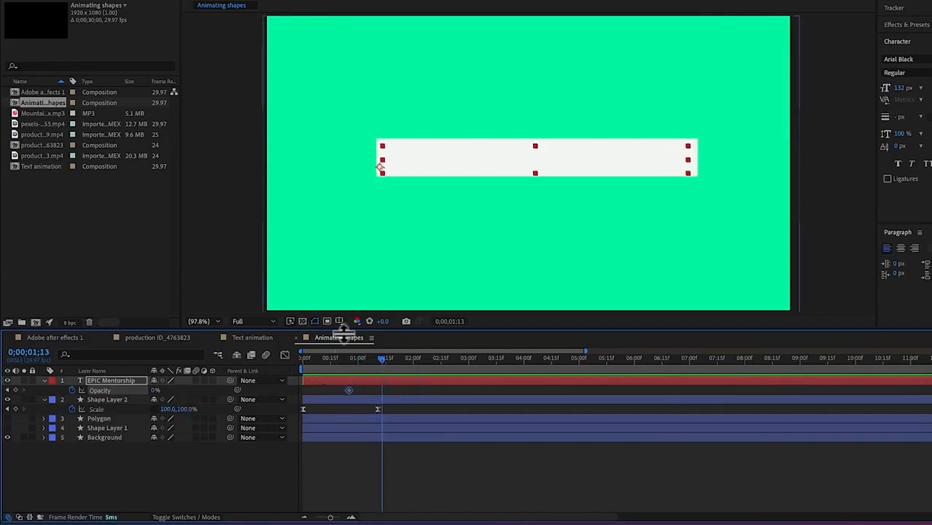
drag(155, 391, 218, 388)
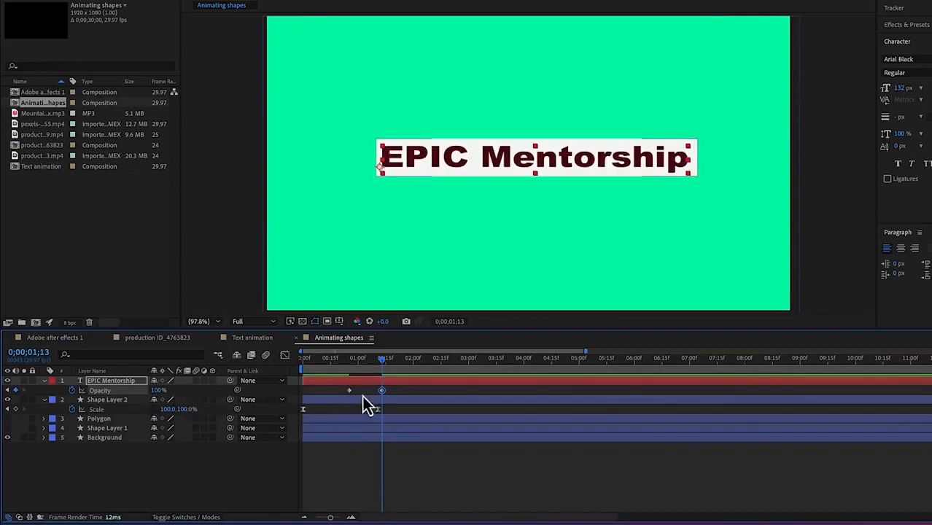
Preview the text fade-in from the start several times and scrub back to the middle of the fade
drag(383, 361, 274, 373)
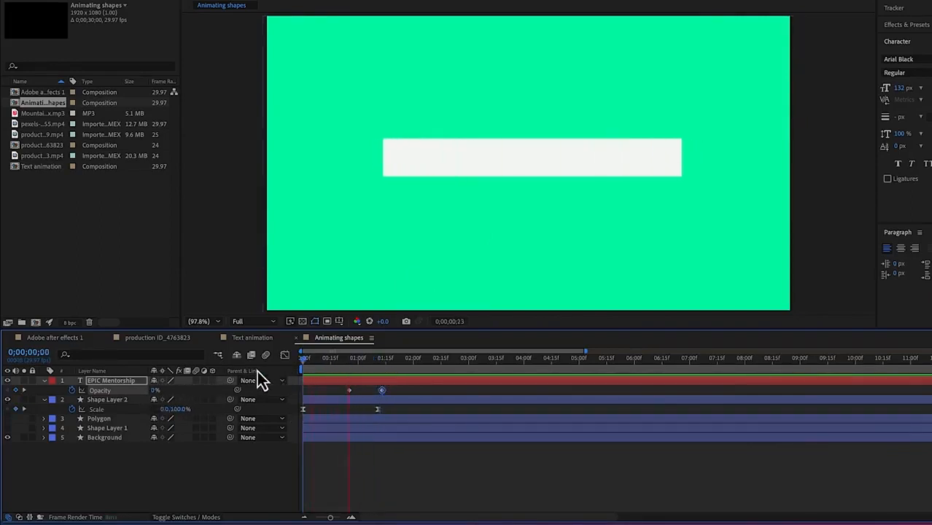
key(space)
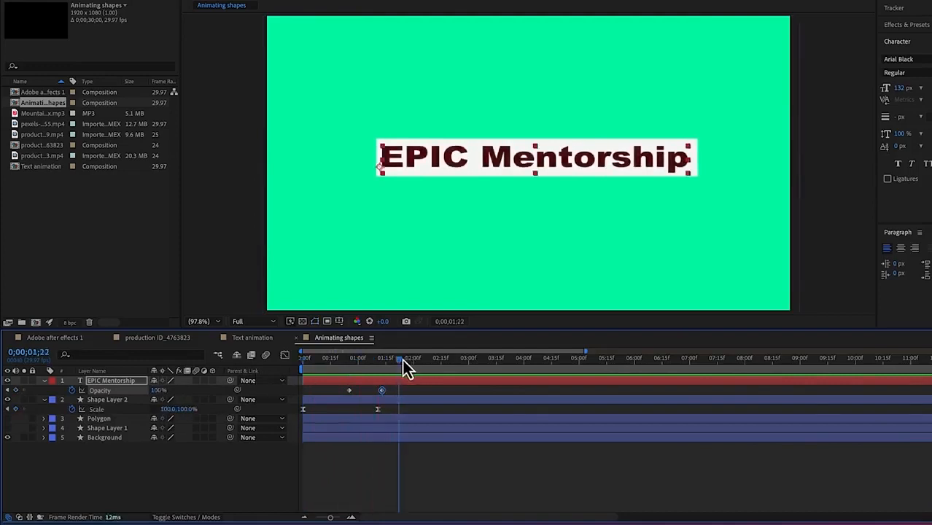
key(Home)
key(space)
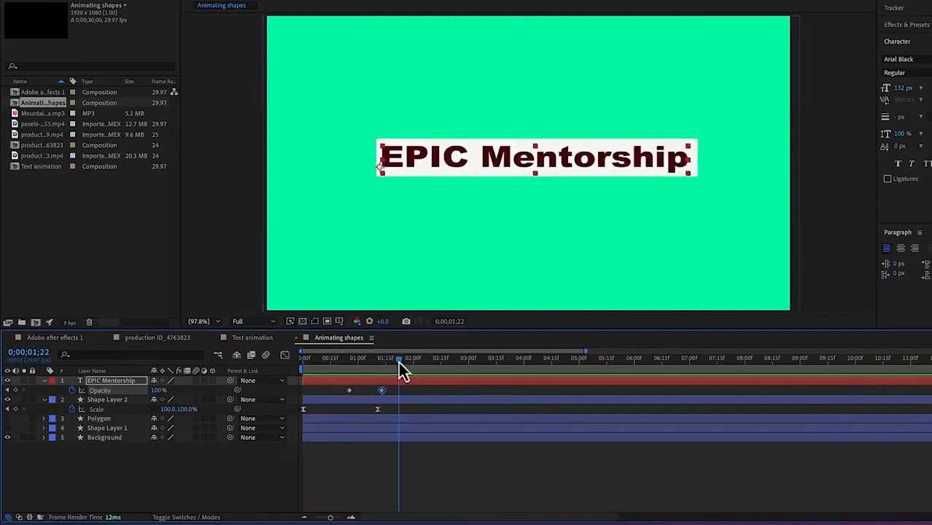
key(Home)
key(space)
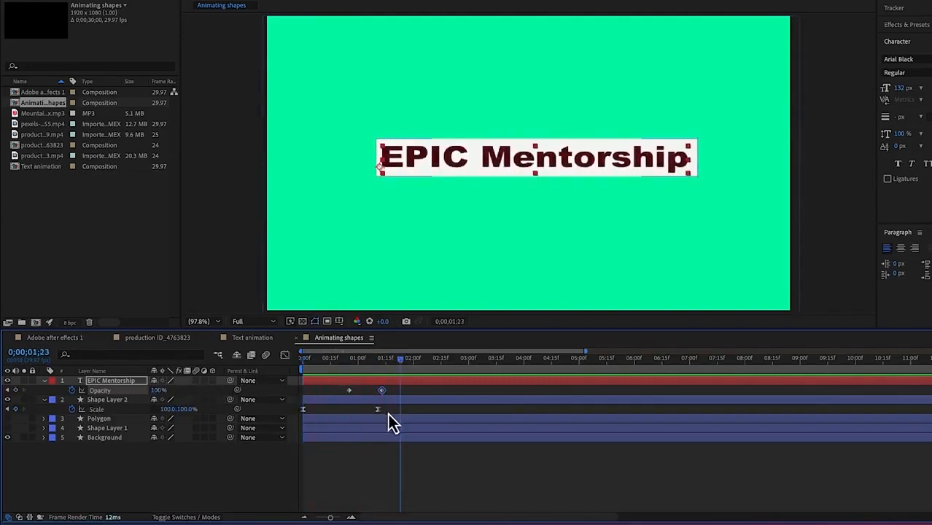
drag(399, 360, 365, 376)
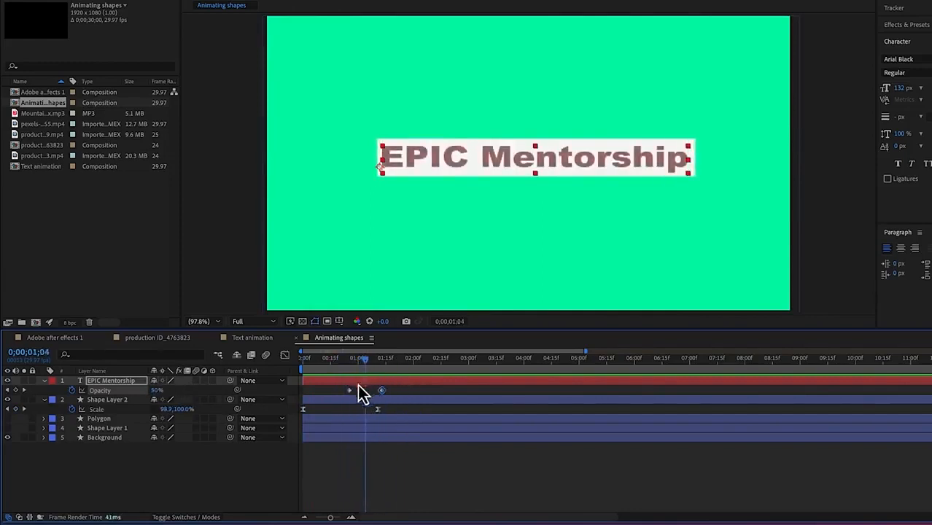
Enable motion blur for Shape Layer 2 and the composition, and preview the animation from the start
click(201, 408)
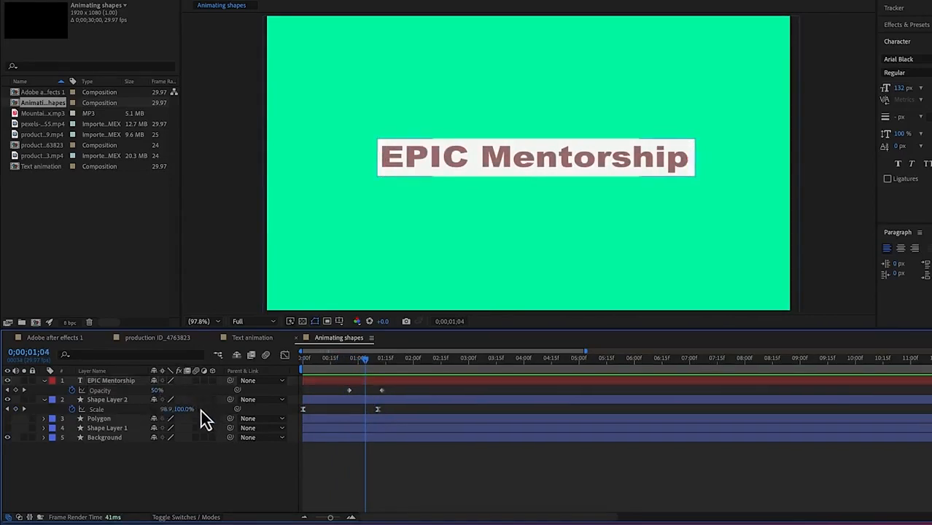
click(106, 400)
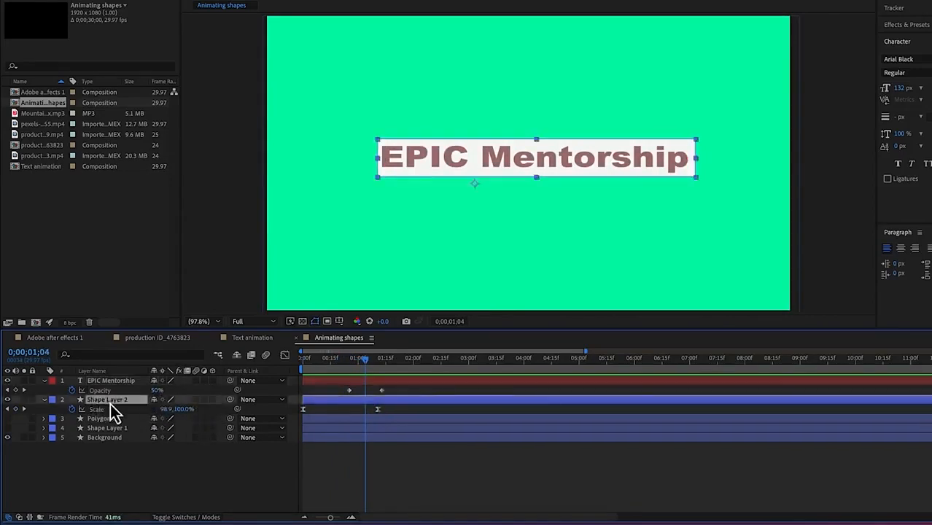
click(196, 401)
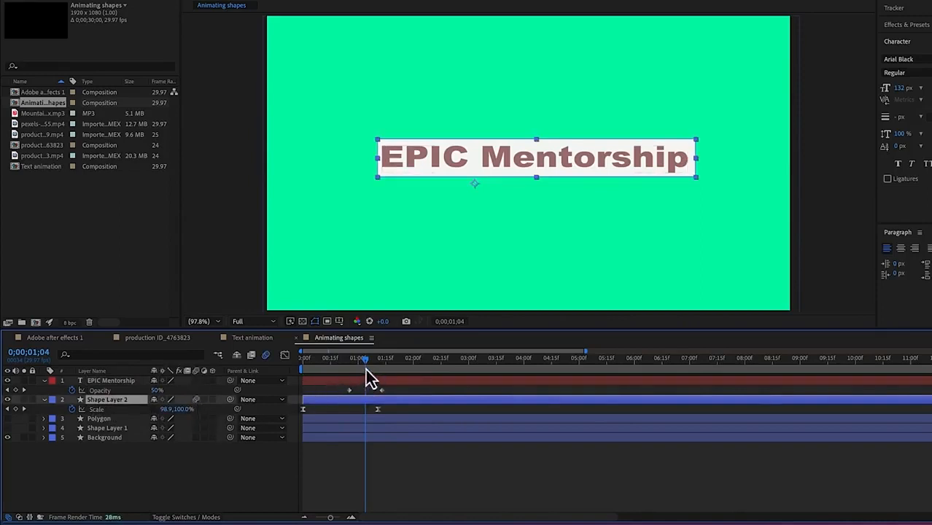
drag(364, 360, 203, 365)
key(space)
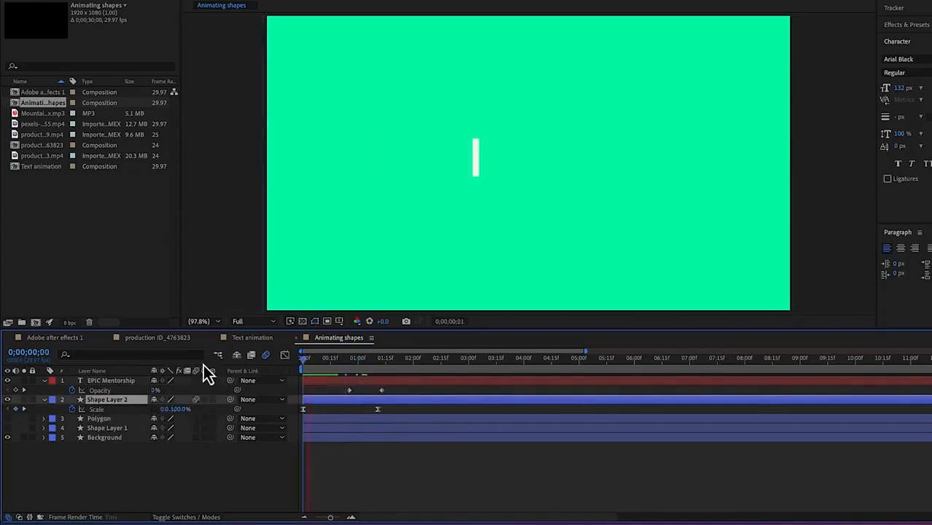
key(space)
click(403, 360)
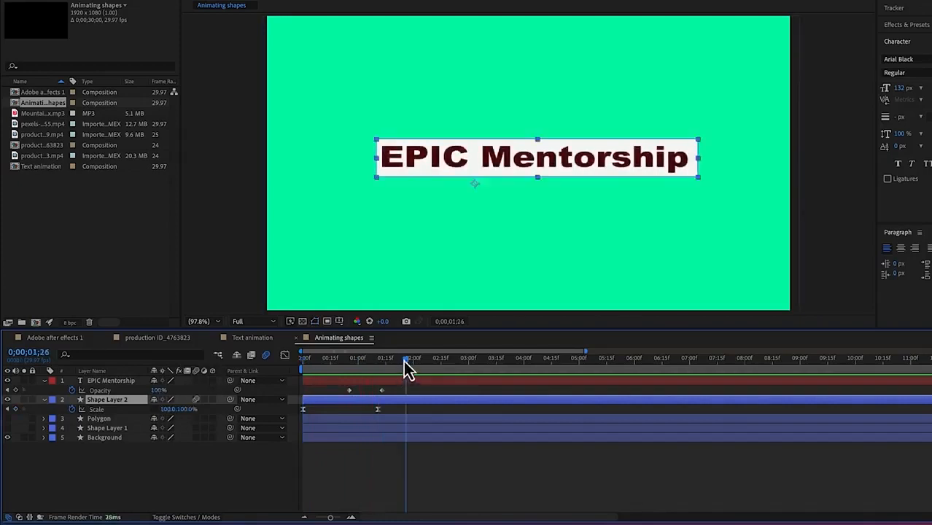
Enable motion blur for the EPIC Mentorship text layer and preview the animation from the start
key(space)
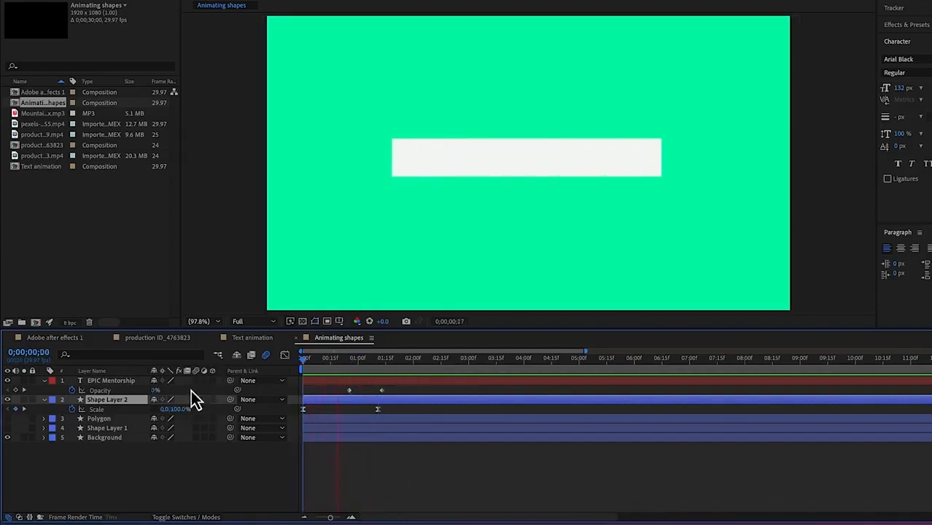
key(space)
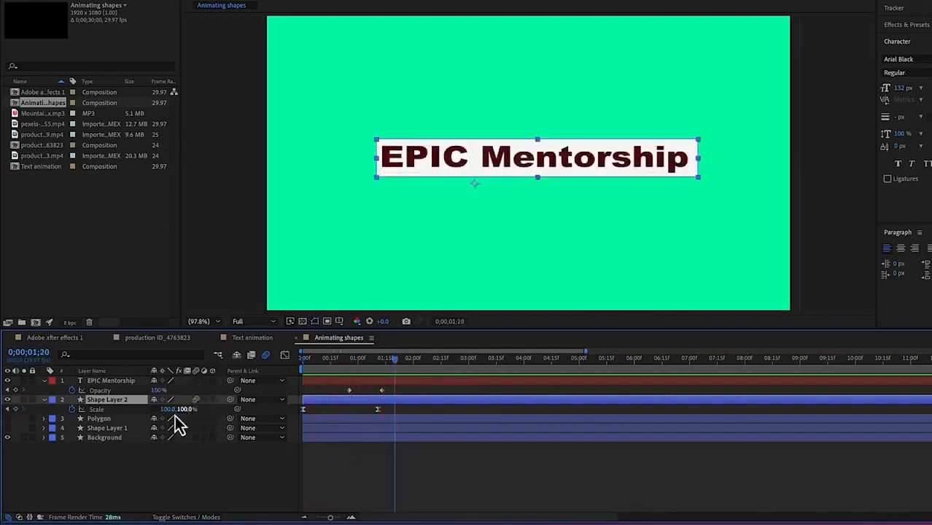
click(195, 381)
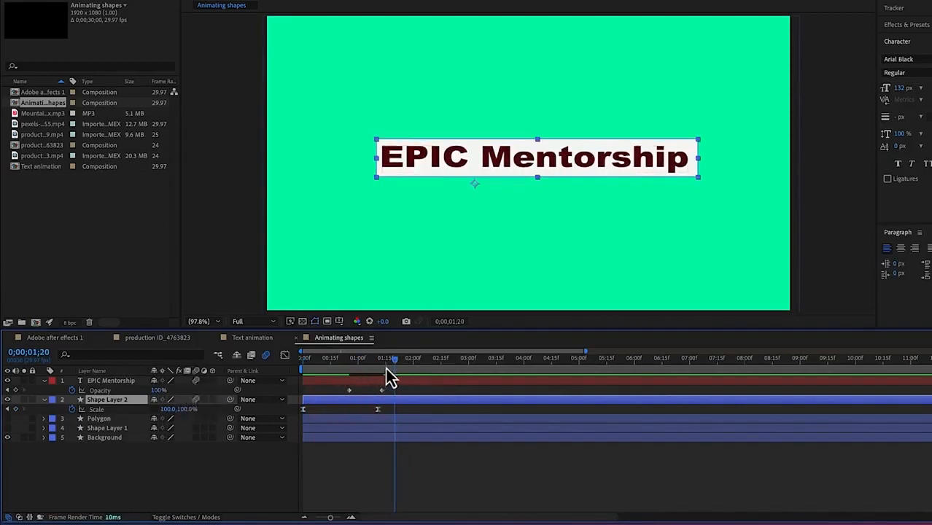
key(space)
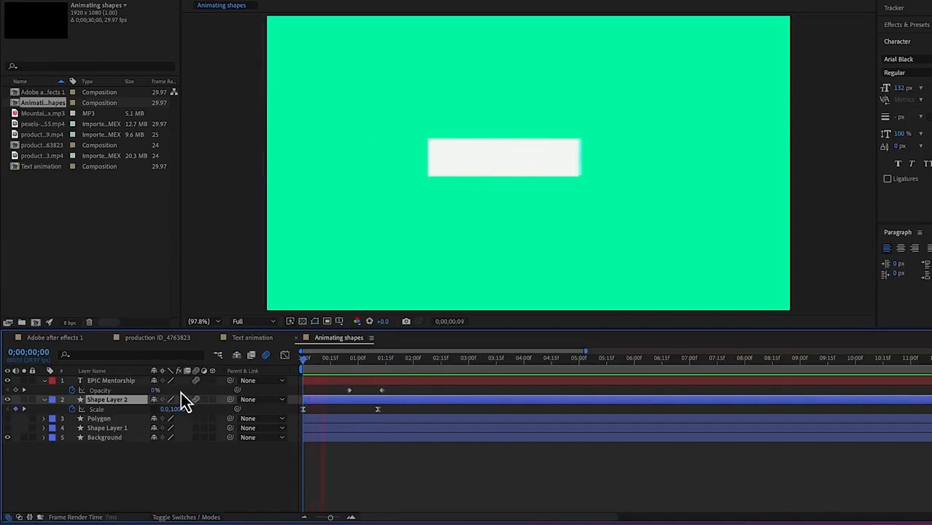
key(space)
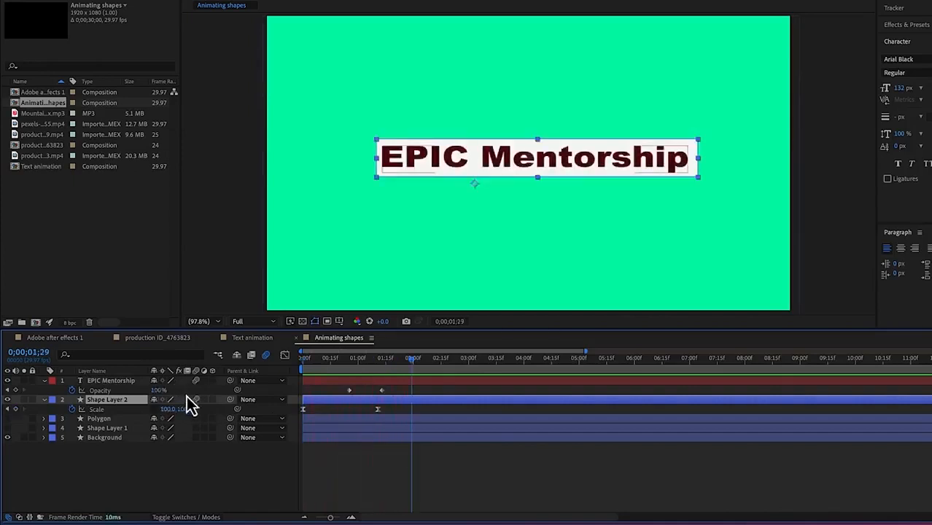
Apply Easy Ease to both opacity keyframes of the EPIC Mentorship layer
click(395, 390)
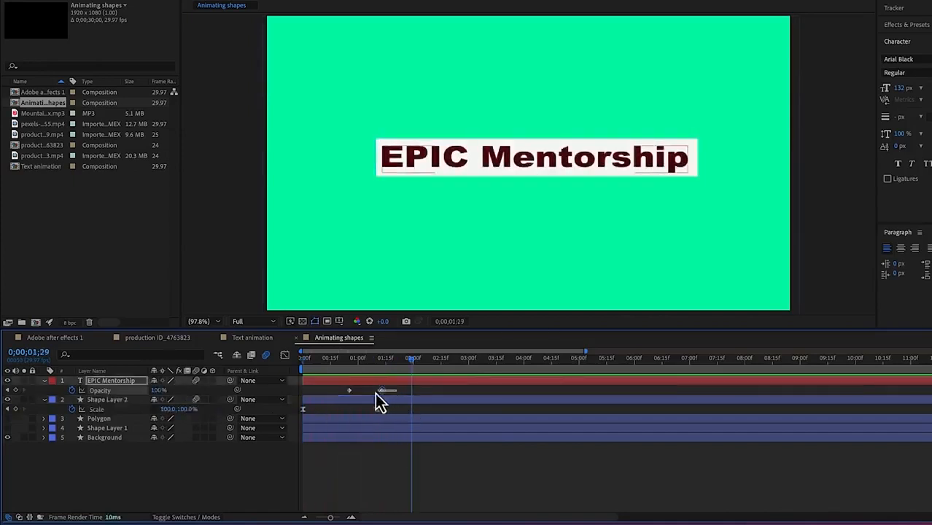
click(350, 391)
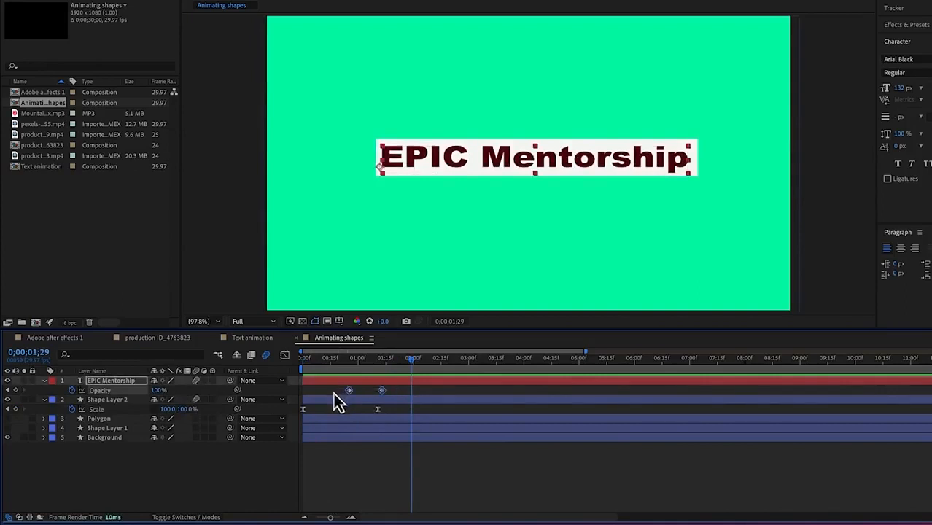
right_click(348, 391)
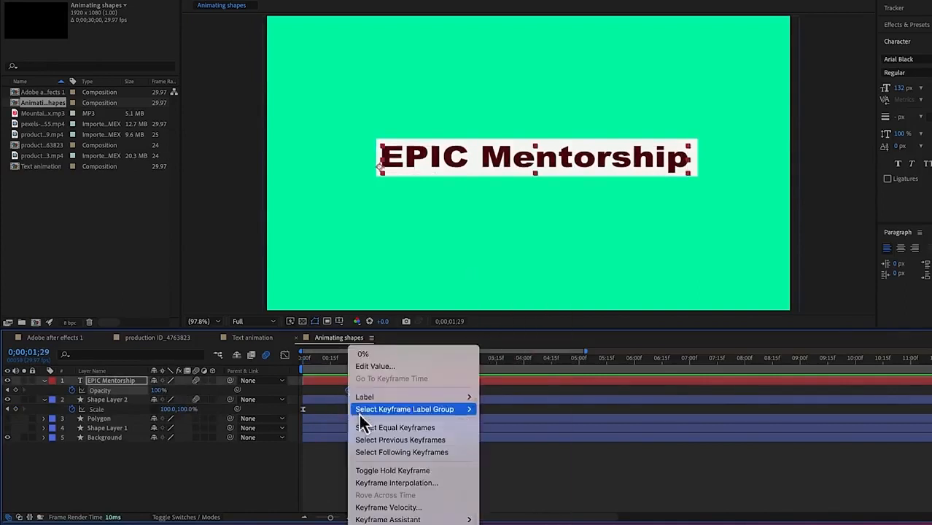
mouse_move(385, 519)
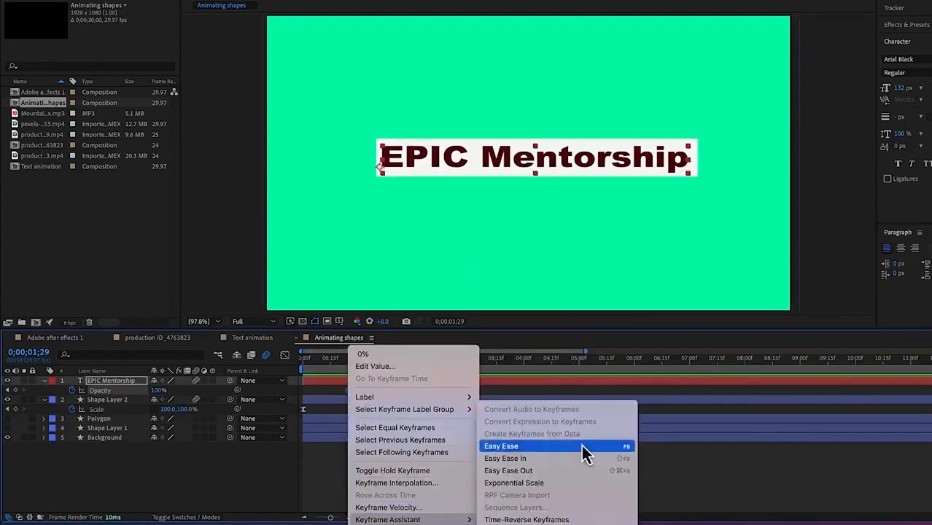
click(522, 446)
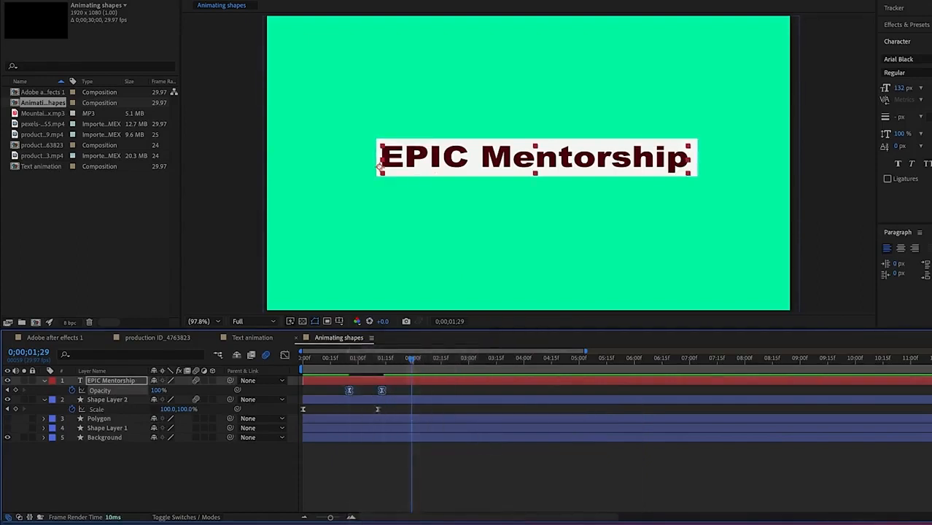
Reshape the text's opacity speed curve so the fade peaks early and eases out slowly, and preview it from the start
click(284, 356)
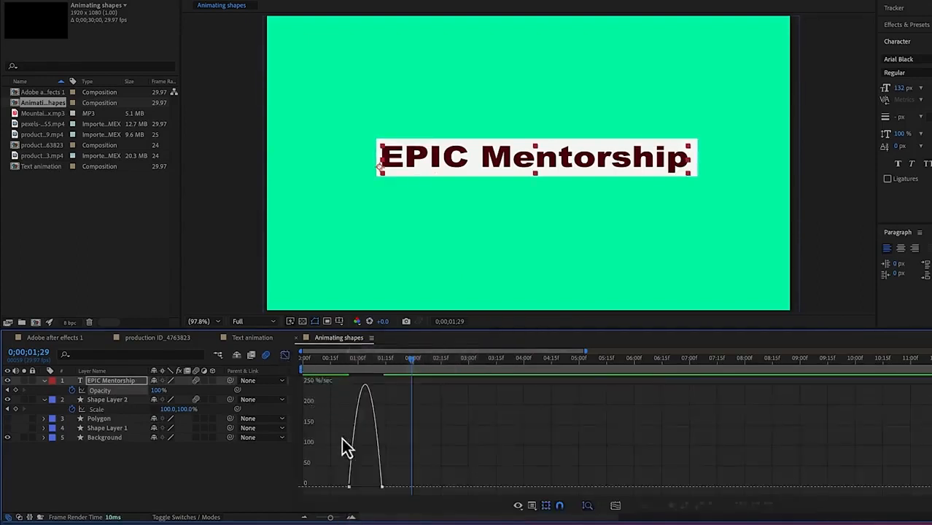
drag(375, 476, 427, 506)
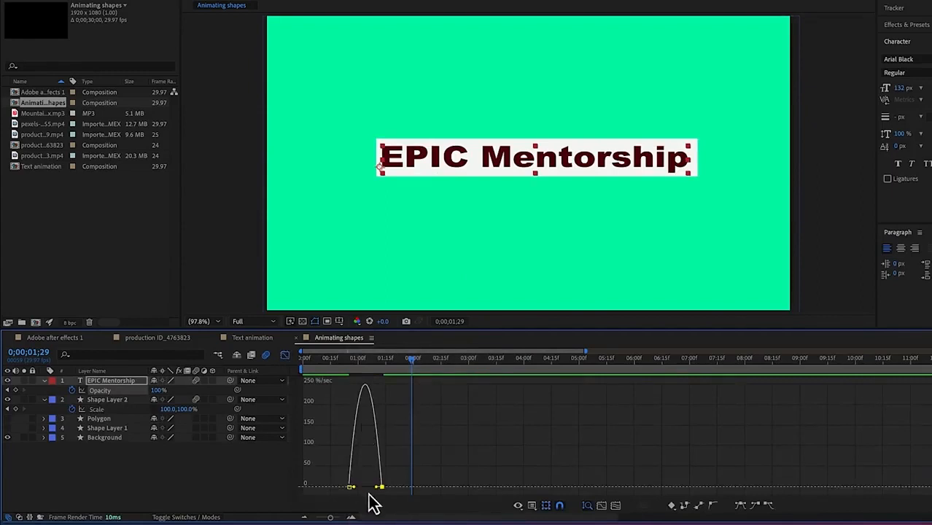
drag(375, 487, 279, 476)
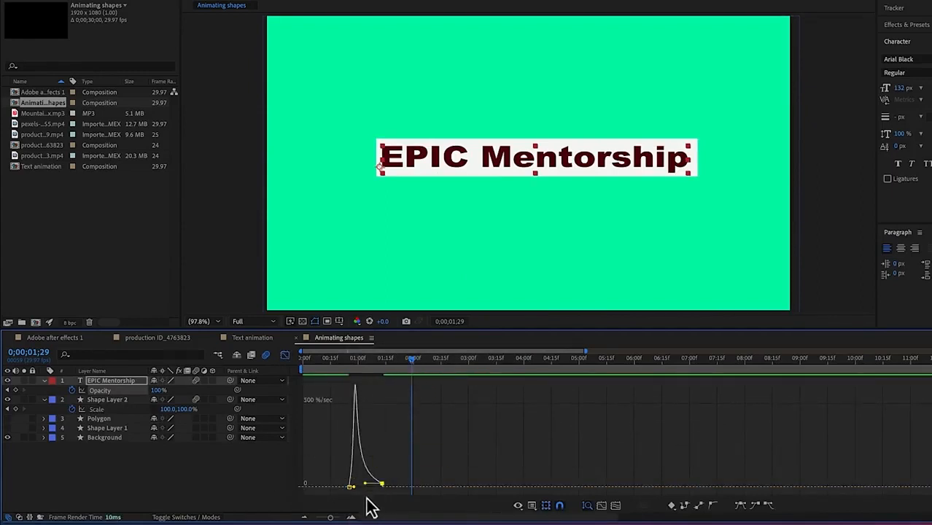
key(Home)
key(space)
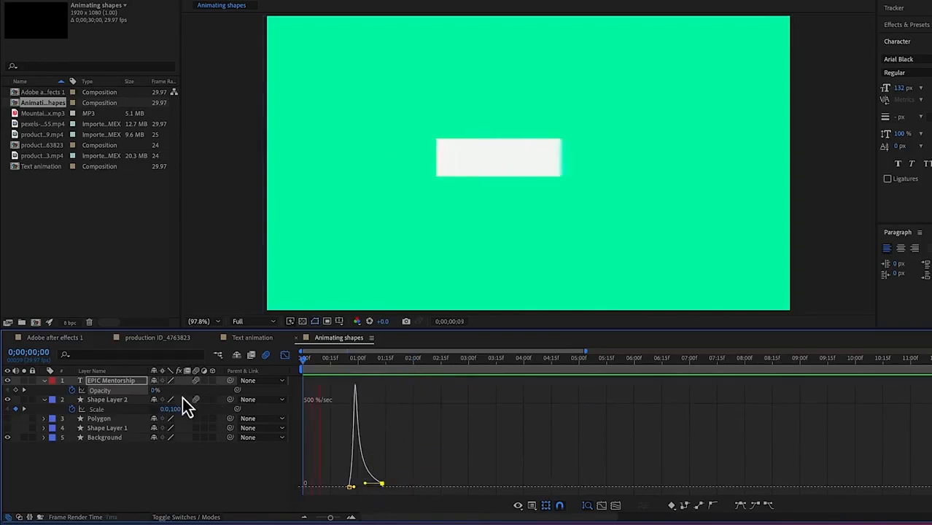
key(space)
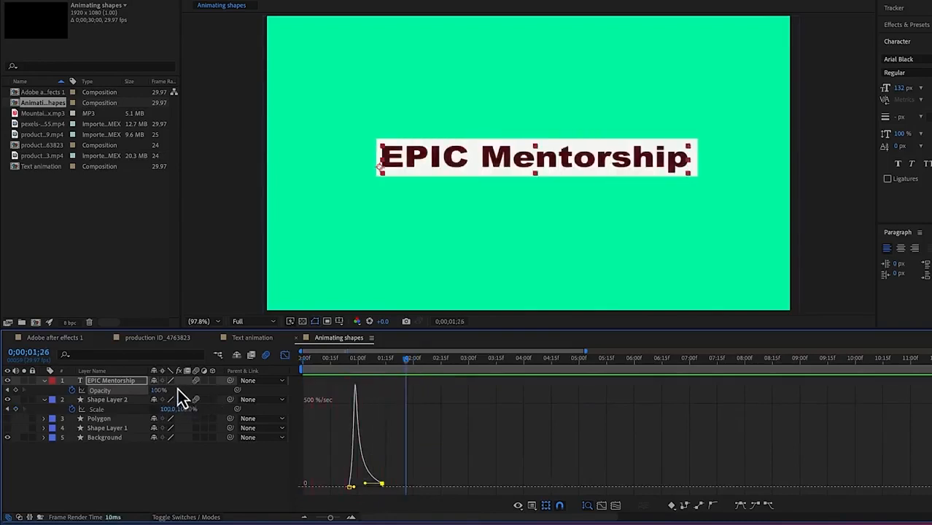
key(Home)
key(space)
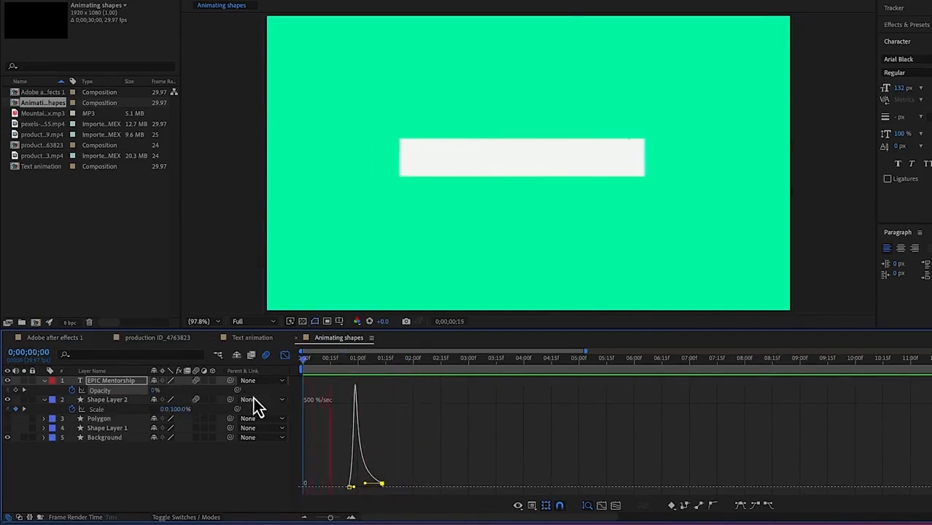
key(space)
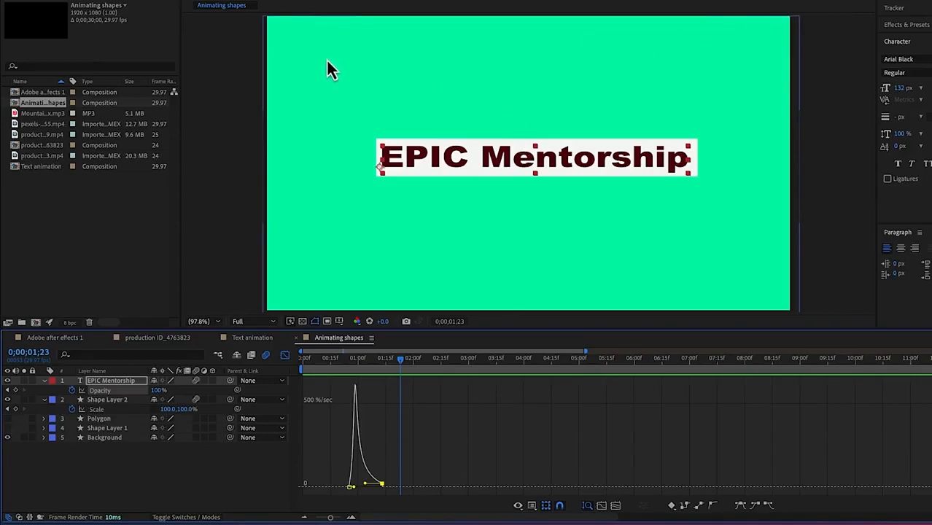
Draw a small ellipse on a new shape layer above the EPIC in the text
click(100, 475)
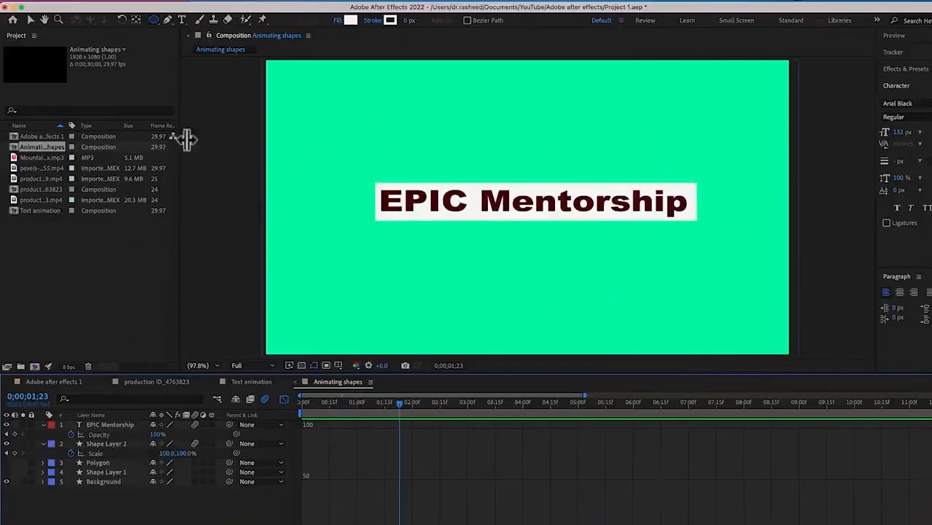
click(153, 21)
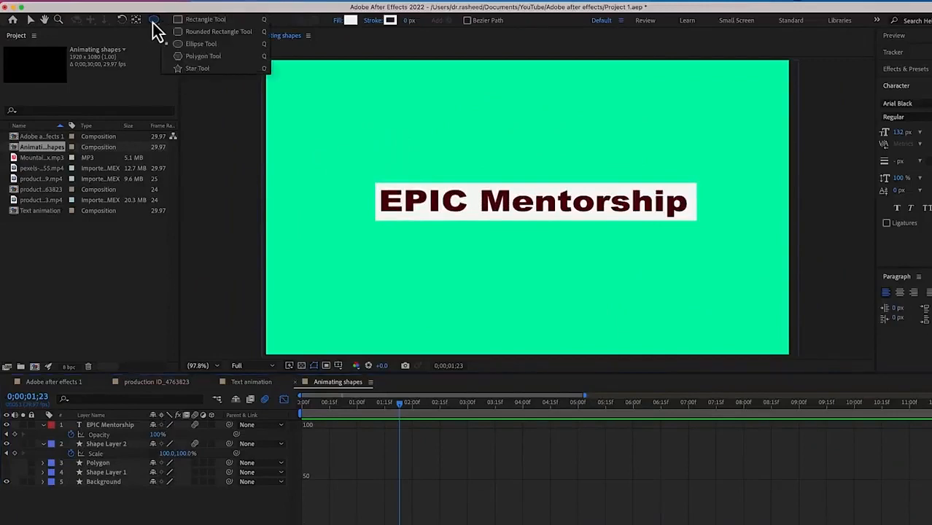
click(196, 68)
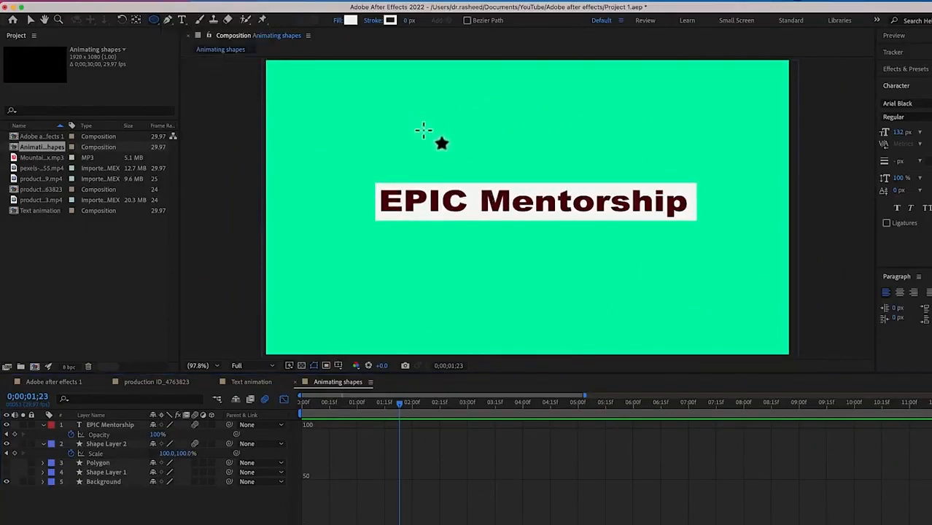
drag(424, 130, 473, 170)
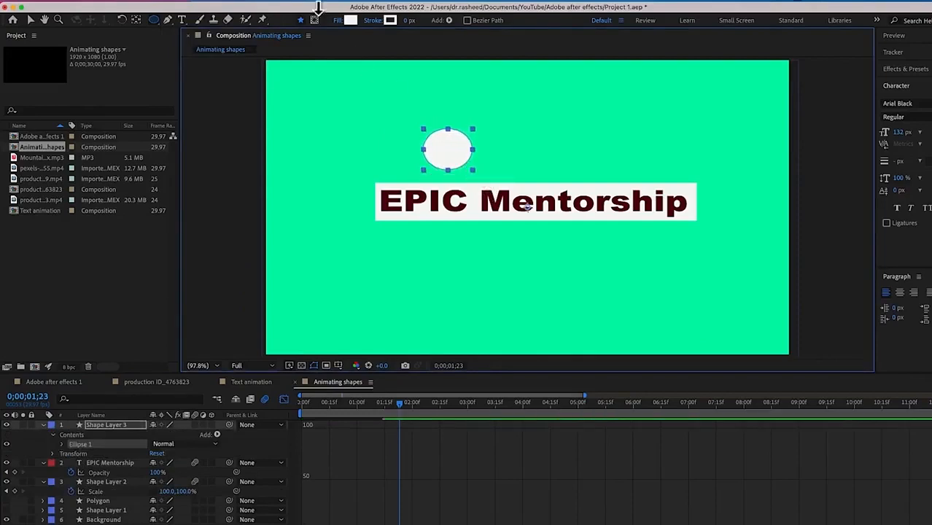
Set the ellipse's fill color to red, DB1E19
click(350, 20)
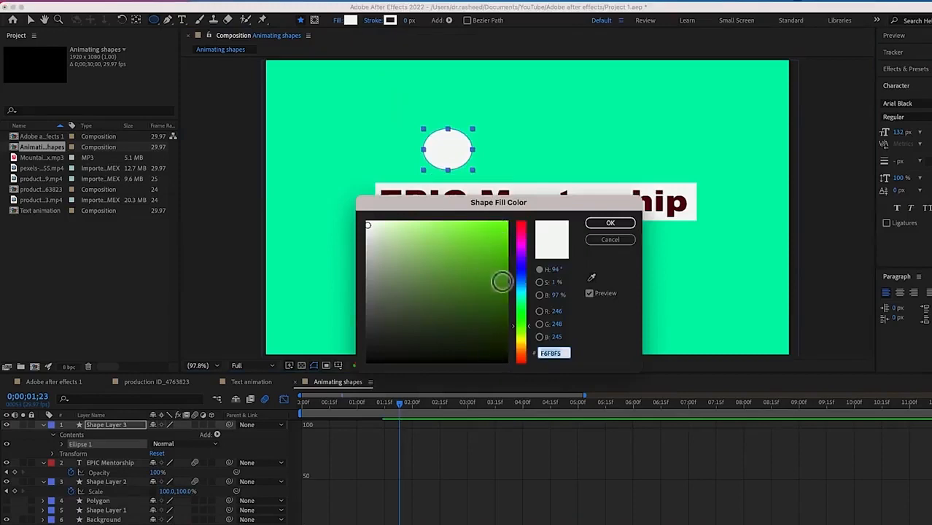
click(521, 357)
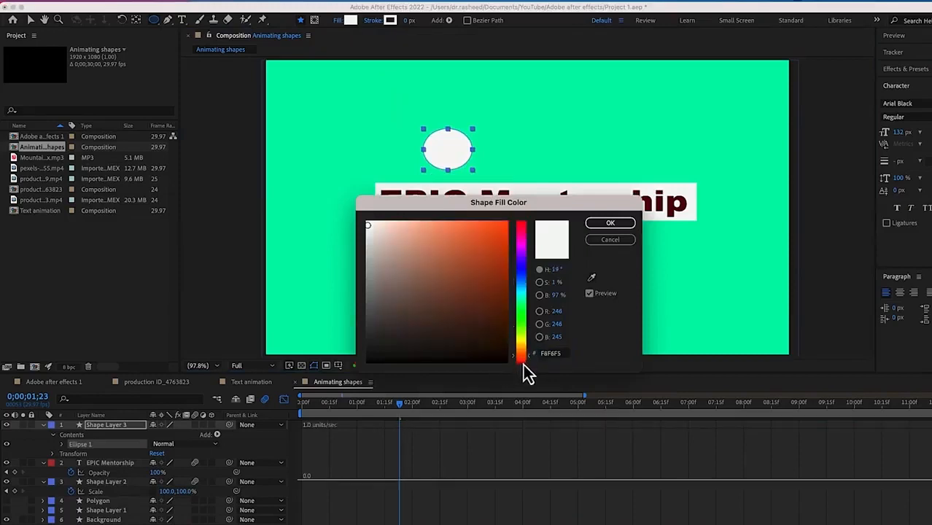
click(522, 362)
click(491, 242)
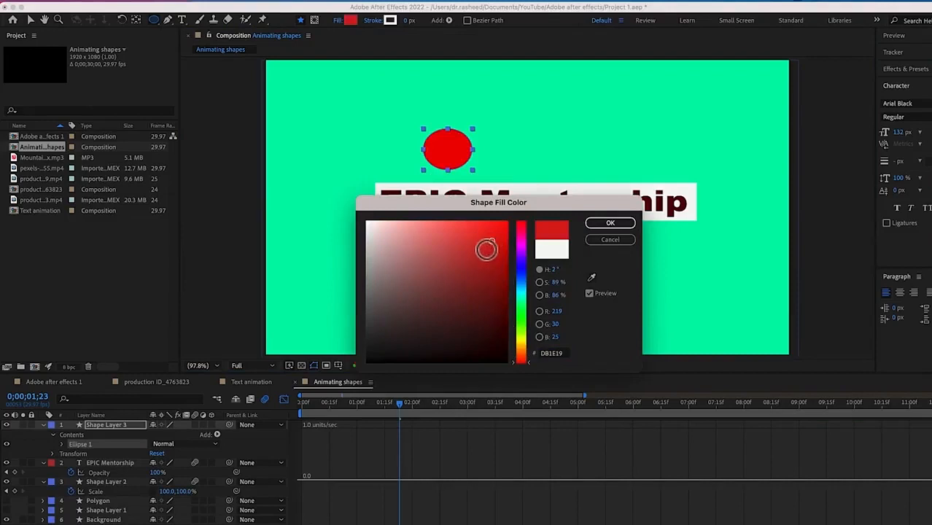
click(612, 225)
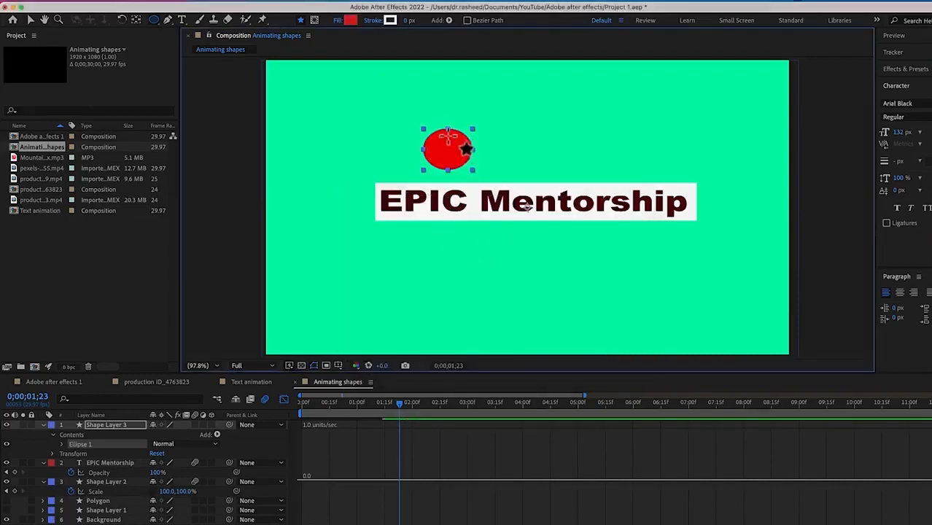
Return to the keyframe view at 0;00;01;08 and move the red ellipse so it rests centered on the white rectangle's top edge
click(284, 400)
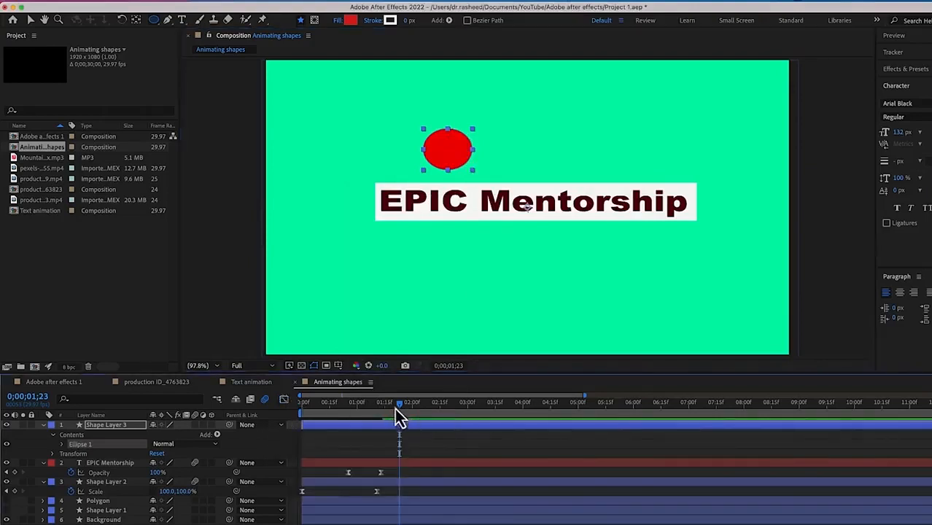
drag(394, 407, 287, 415)
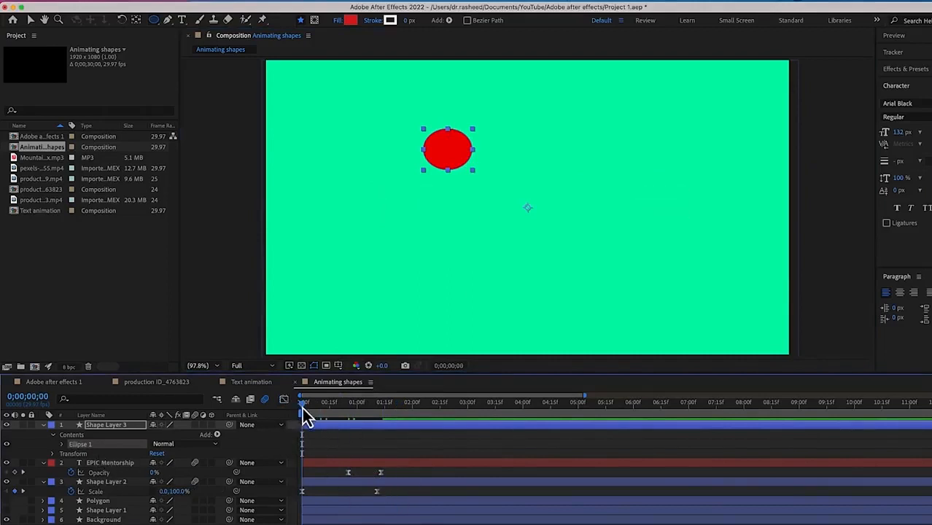
drag(306, 416, 372, 414)
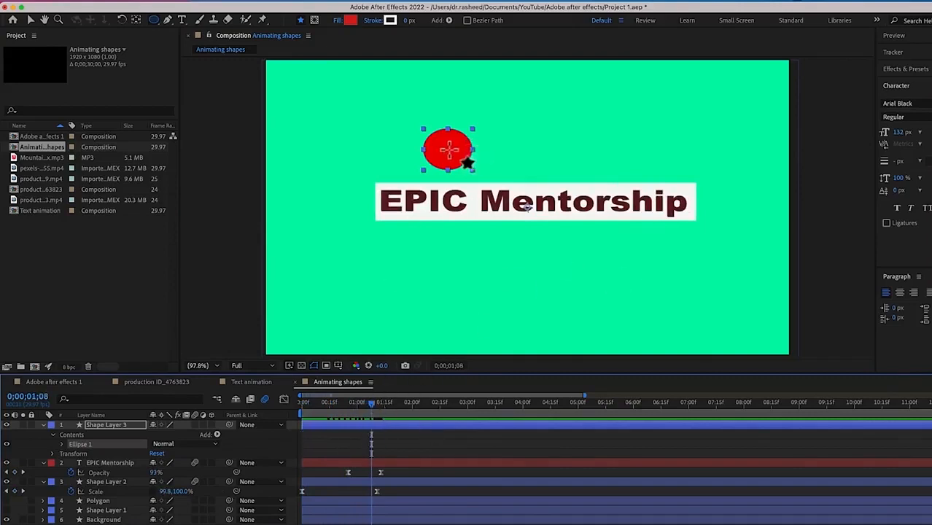
key(v)
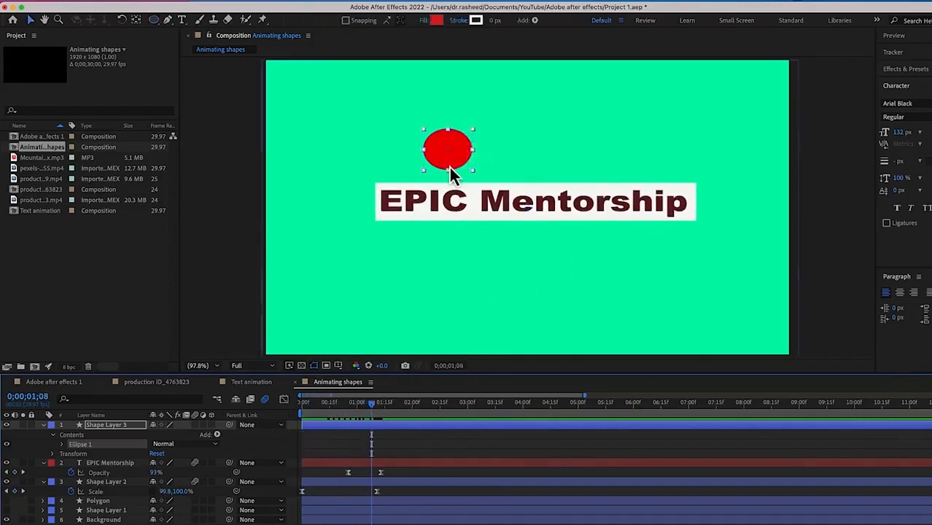
drag(452, 164, 871, 76)
key(super+z)
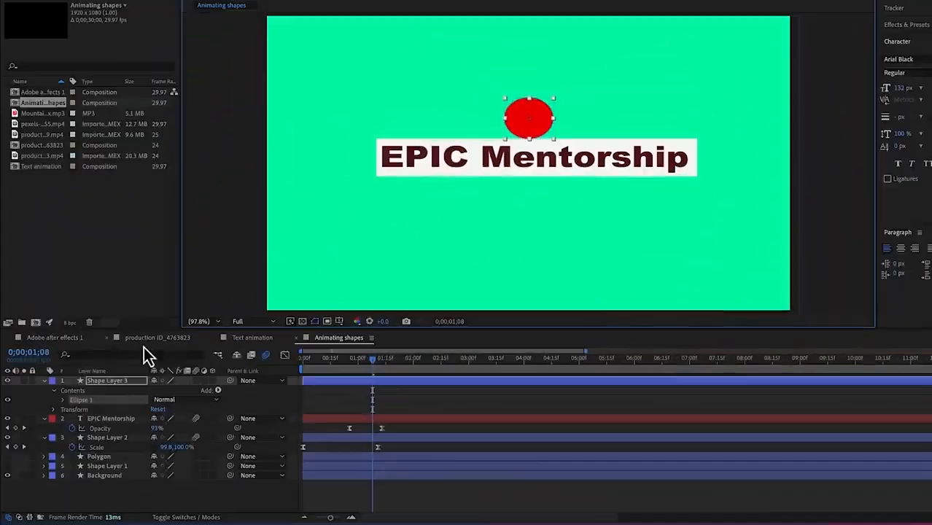
Add a position keyframe to Shape Layer 3 at 0;00;01;08 with the ellipse outside the frame's upper-left corner, at about -146.6, 233.2
click(100, 385)
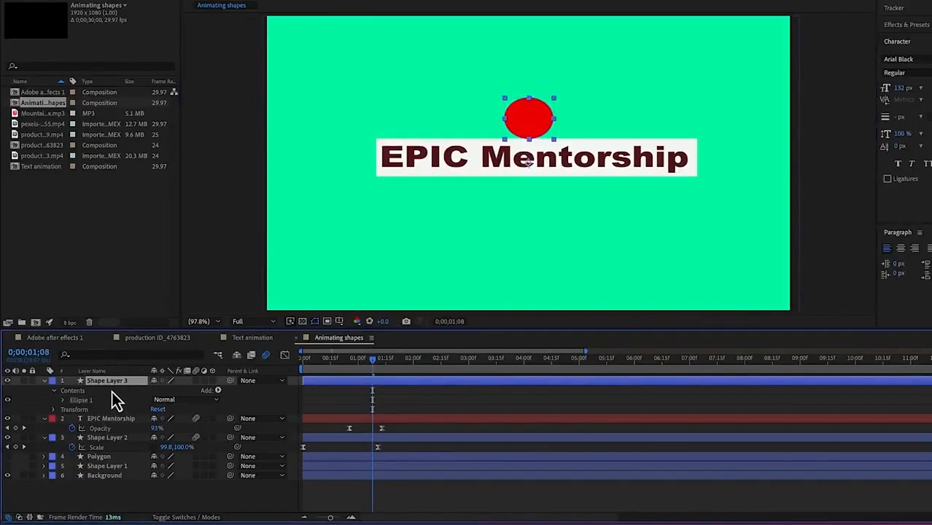
key(p)
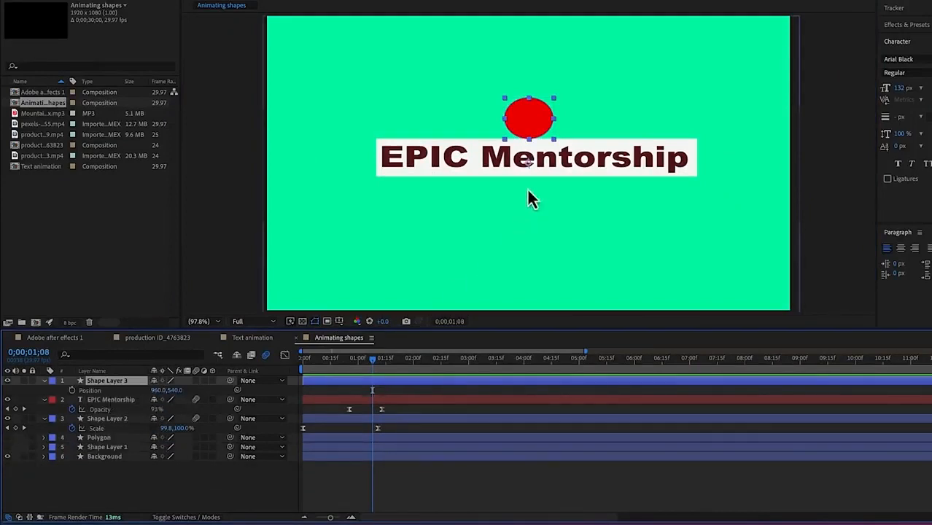
click(72, 391)
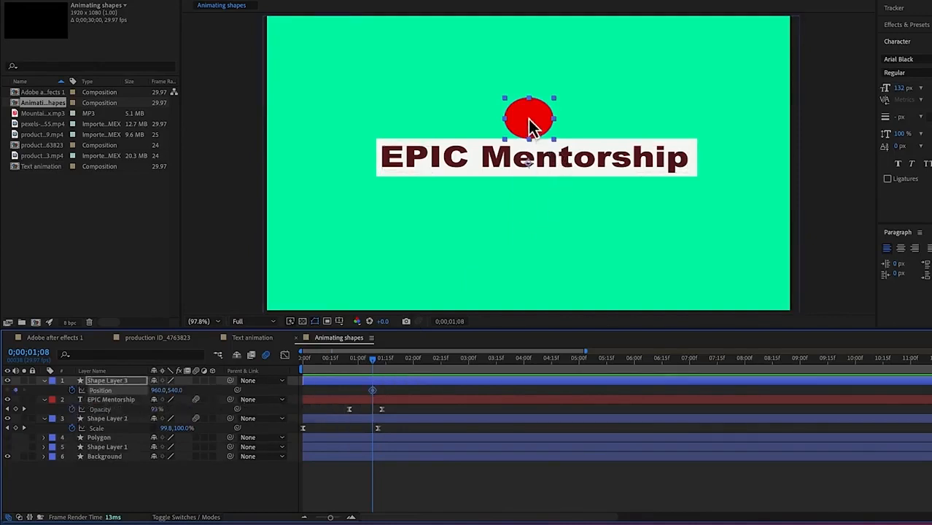
drag(529, 124, 226, 41)
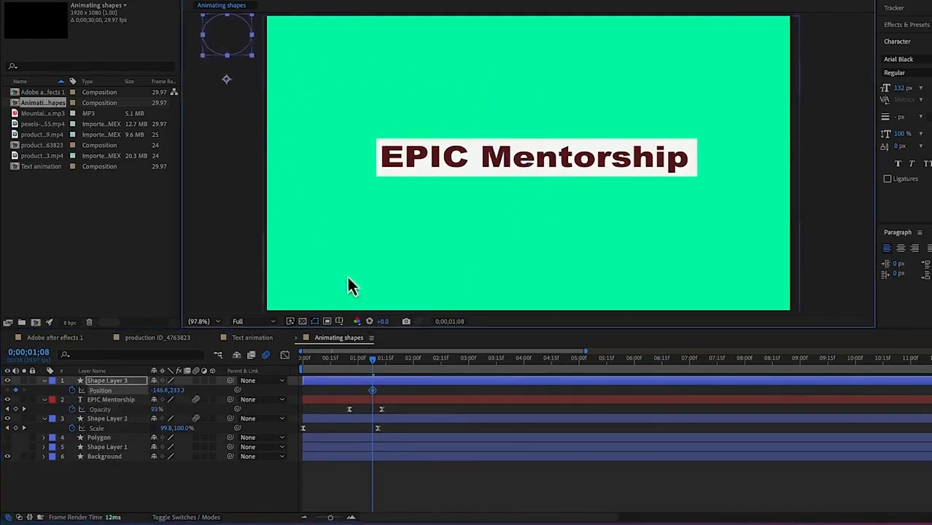
Keyframe the ellipse's position at 0;00;01;14 centered on the rectangle's top edge and at 0;00;01;19 outside the upper-right corner, about 2070.7, 149.3
drag(376, 365, 385, 365)
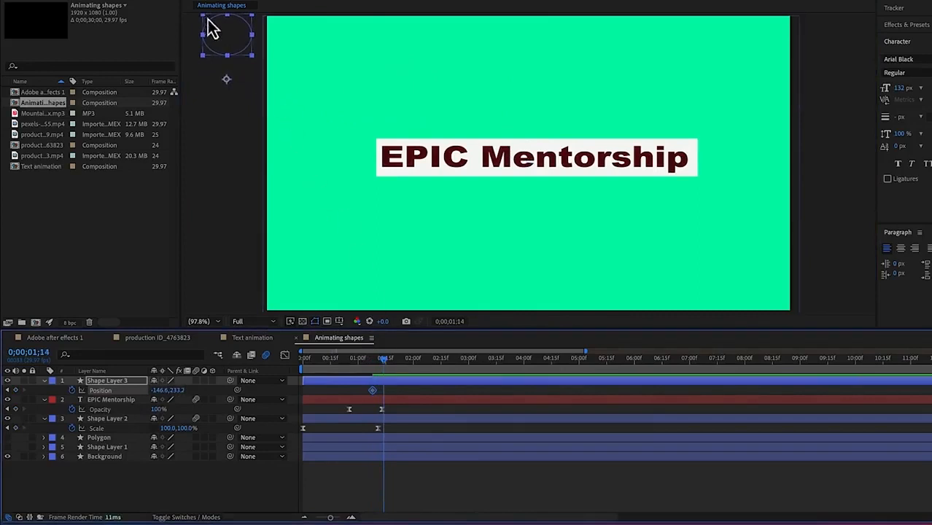
drag(222, 35, 538, 123)
drag(392, 360, 395, 365)
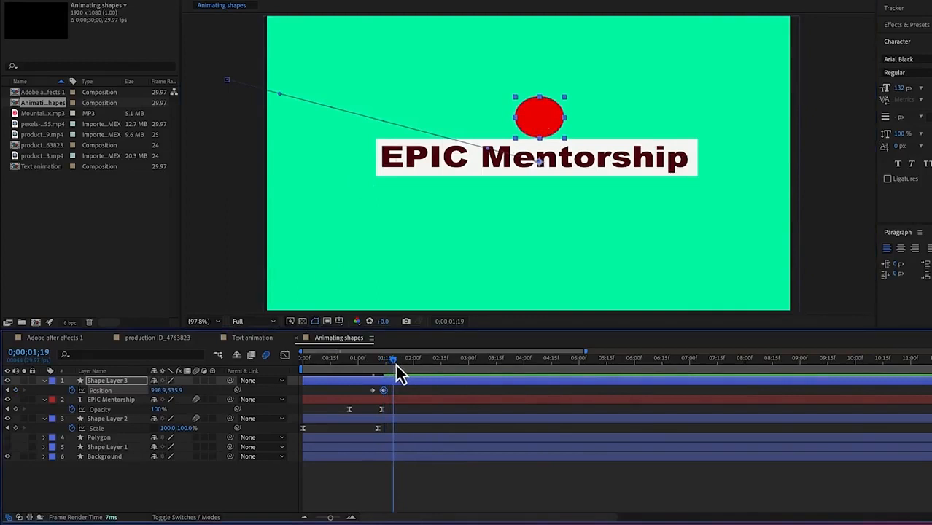
drag(542, 121, 850, 27)
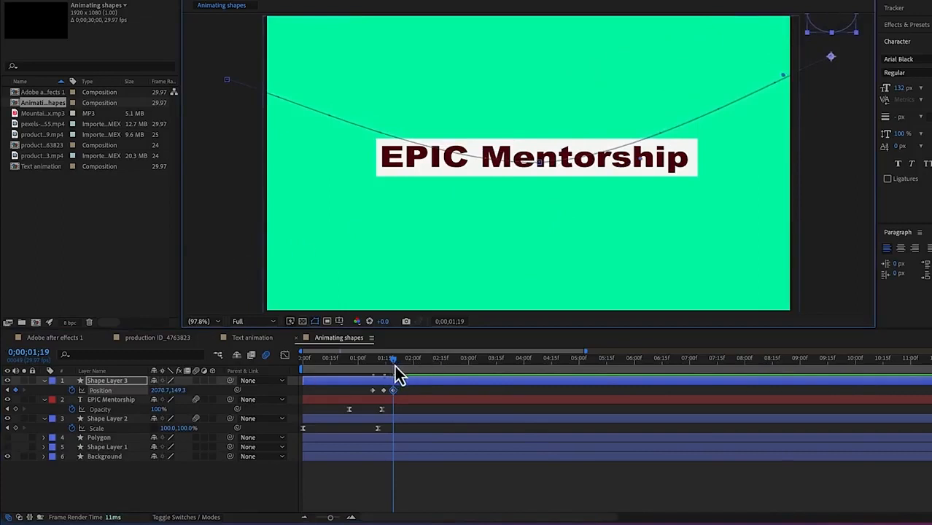
Preview the motion and spread Shape Layer 3's position keyframes apart to about 0;00;01;00, 0;00;01;14 and 0;00;01;28
drag(395, 362, 357, 361)
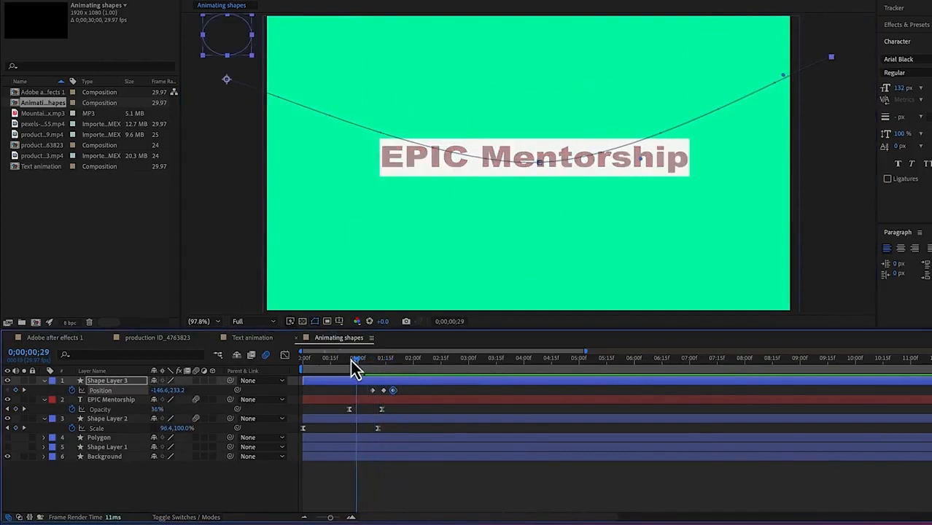
key(space)
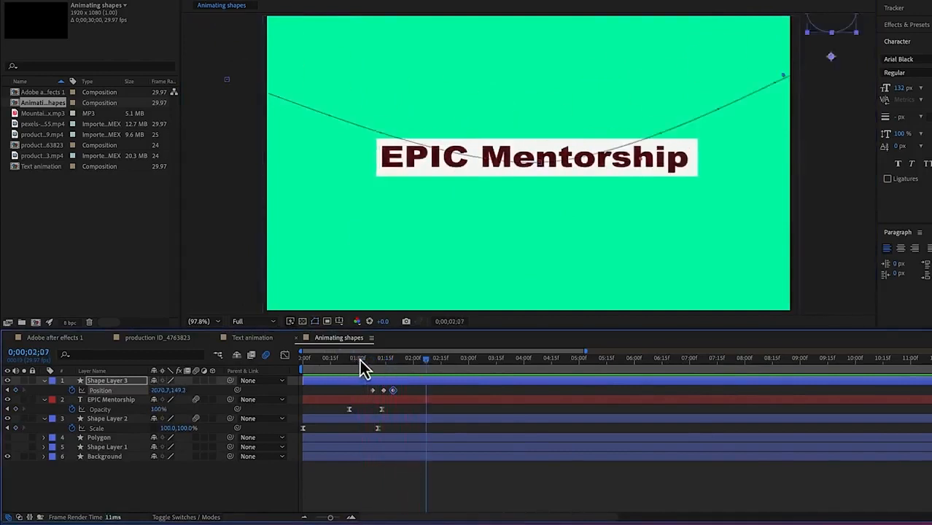
mouse_move(395, 394)
mouse_down()
mouse_move(366, 393)
mouse_move(385, 393)
mouse_up()
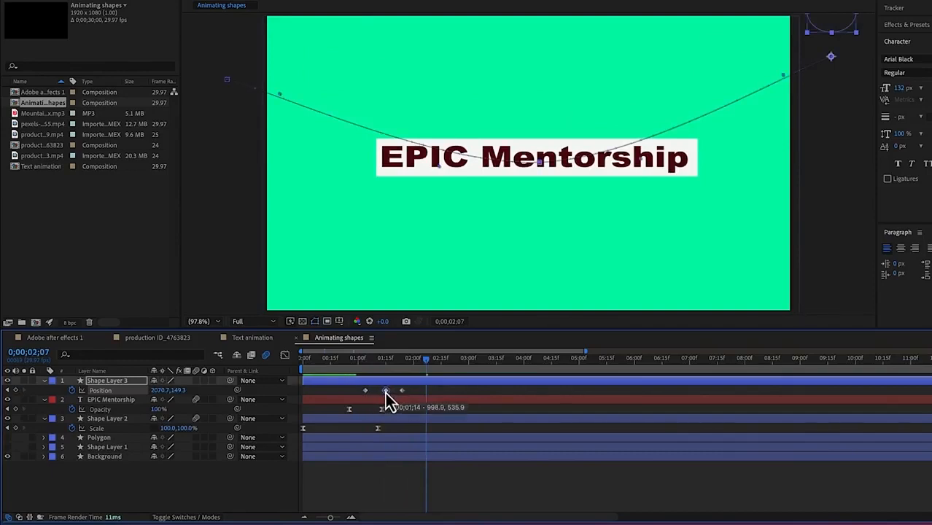
drag(427, 364, 320, 356)
key(space)
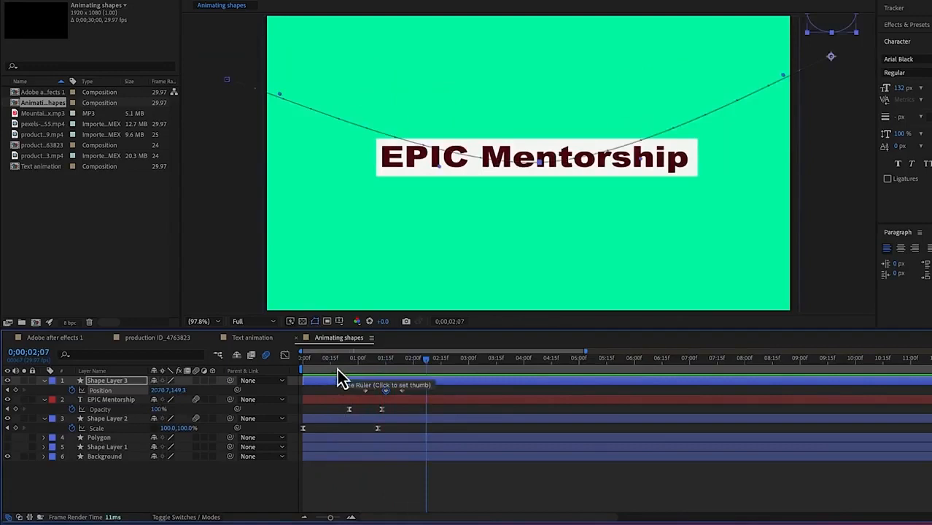
mouse_move(366, 391)
mouse_down()
mouse_move(357, 390)
mouse_move(383, 395)
mouse_up()
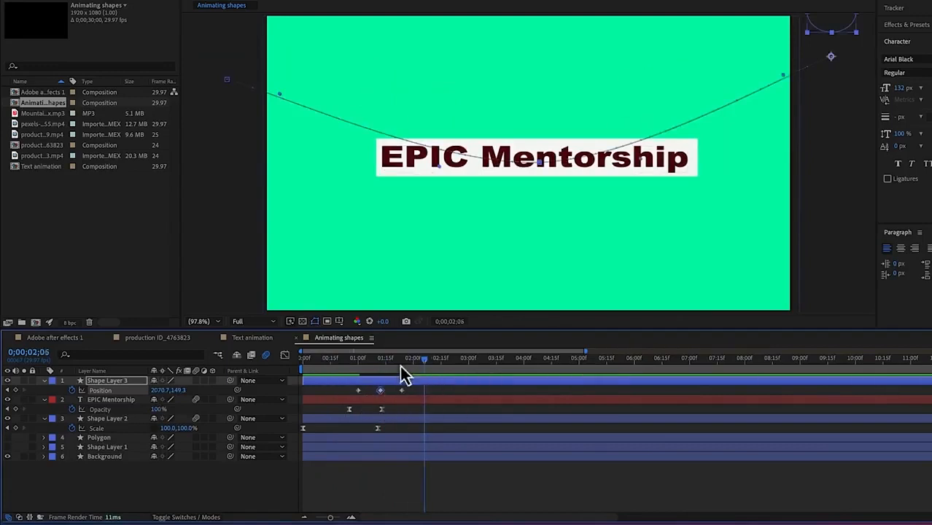
click(337, 370)
key(space)
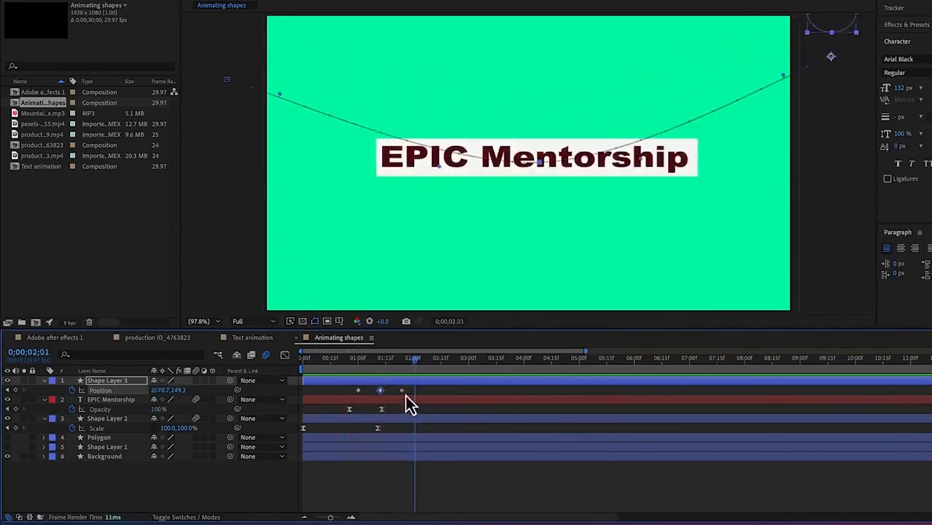
drag(403, 394, 384, 393)
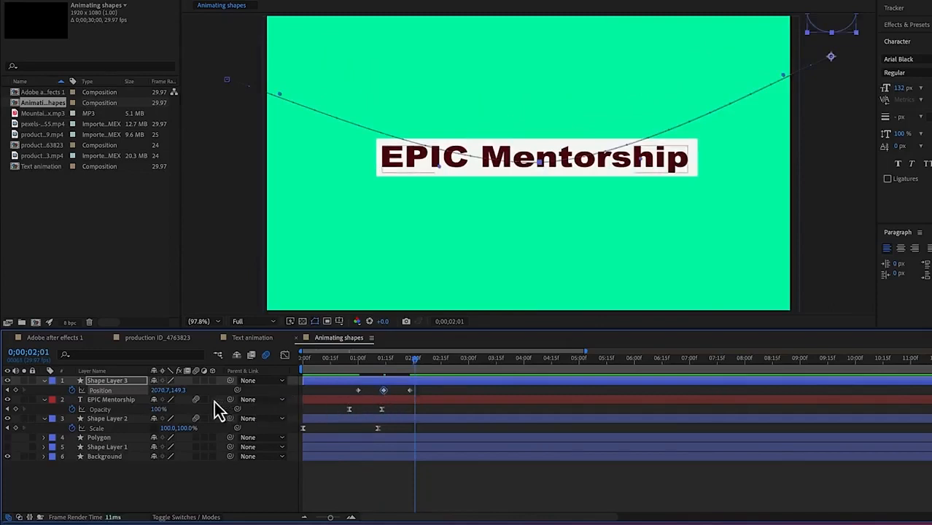
Enable motion blur on Shape Layer 3 and preview the ellipse's blurred motion
drag(416, 362, 370, 361)
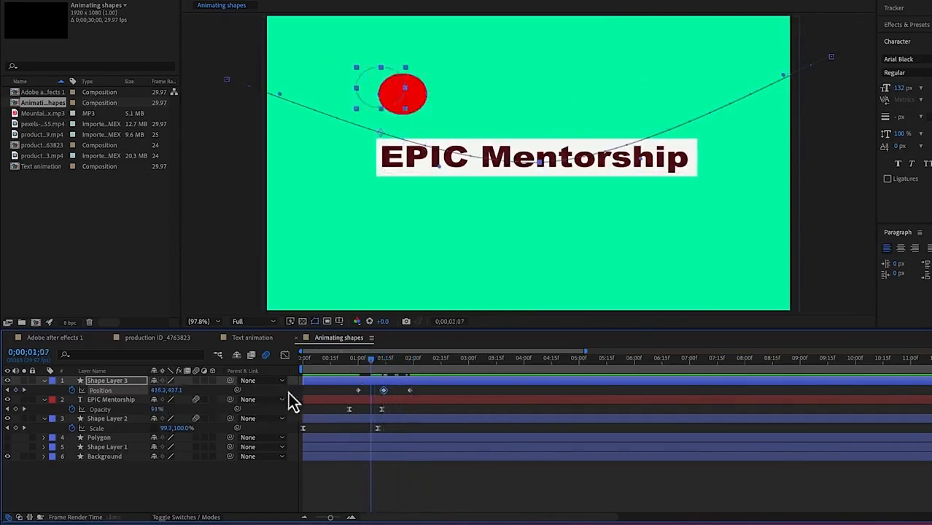
click(195, 382)
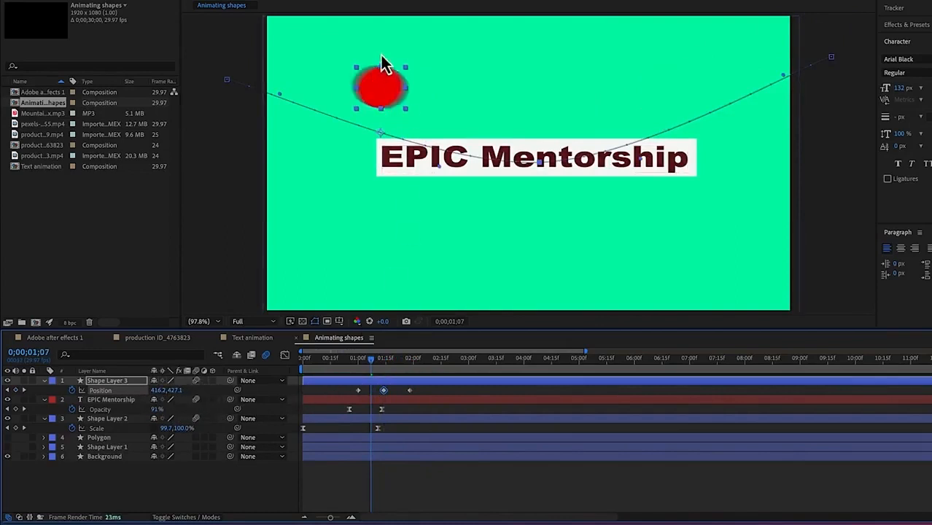
drag(371, 360, 353, 365)
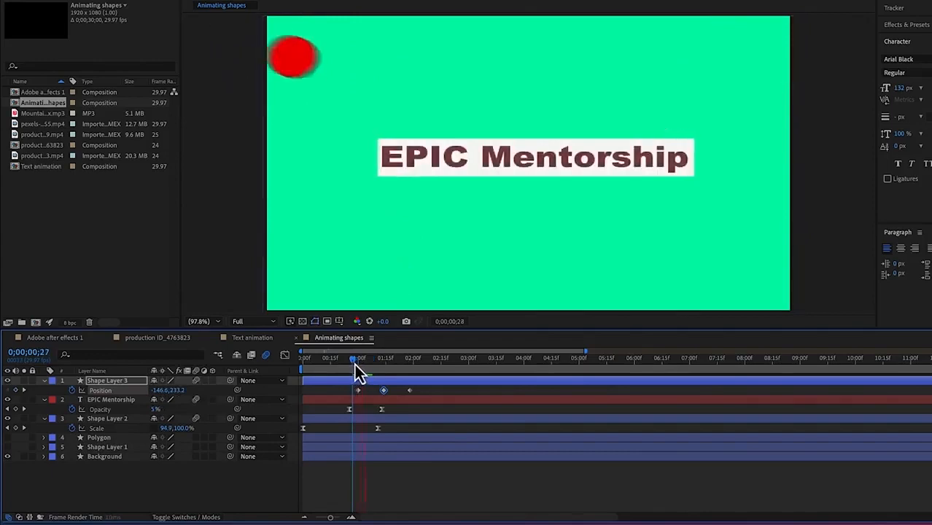
key(space)
Apply Easy Ease to all three position keyframes of Shape Layer 3
drag(427, 392, 349, 390)
click(284, 357)
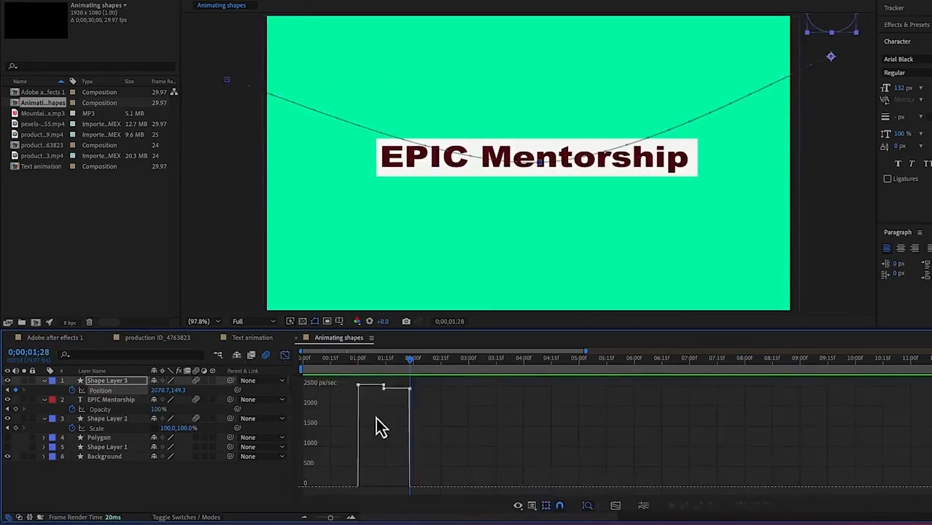
click(285, 357)
drag(428, 391, 325, 392)
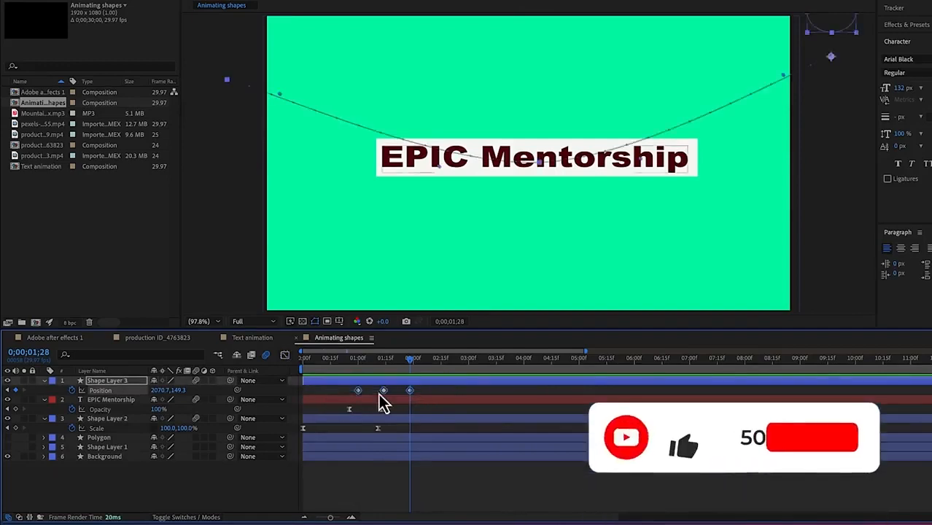
right_click(358, 392)
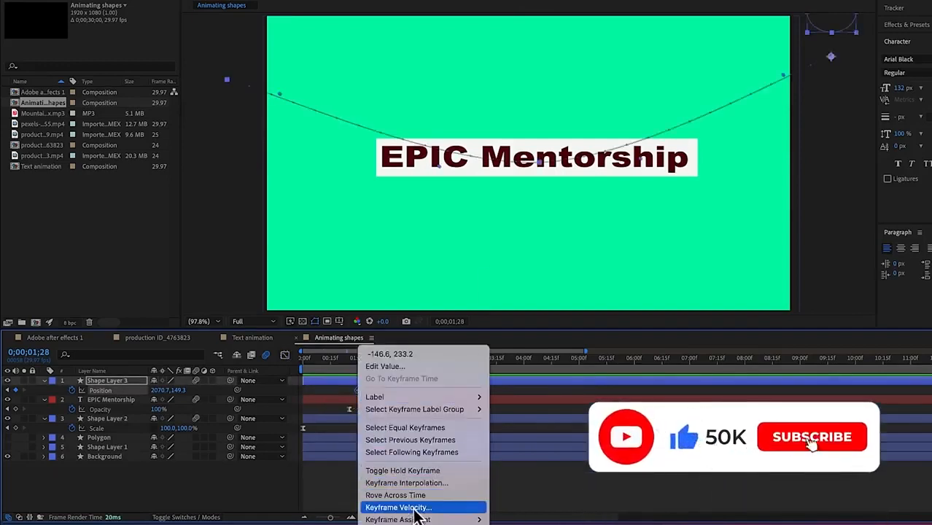
mouse_move(467, 519)
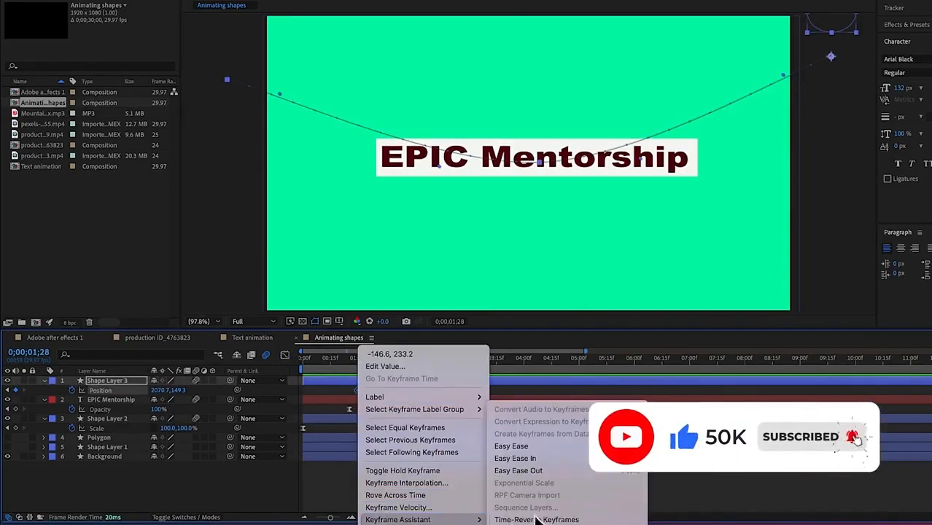
click(536, 445)
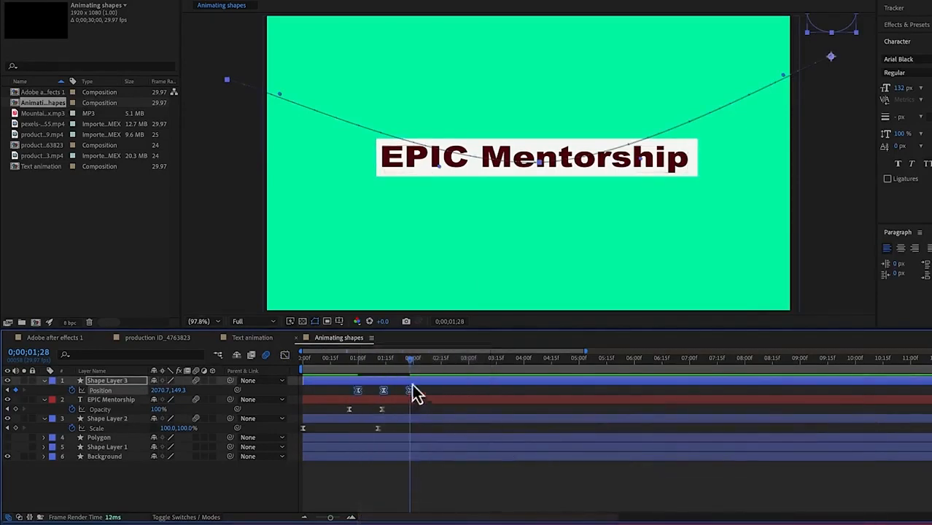
In the speed graph, raise the middle position keyframe to about 3,800 px/sec so both humps form one curve, and preview the motion
click(286, 357)
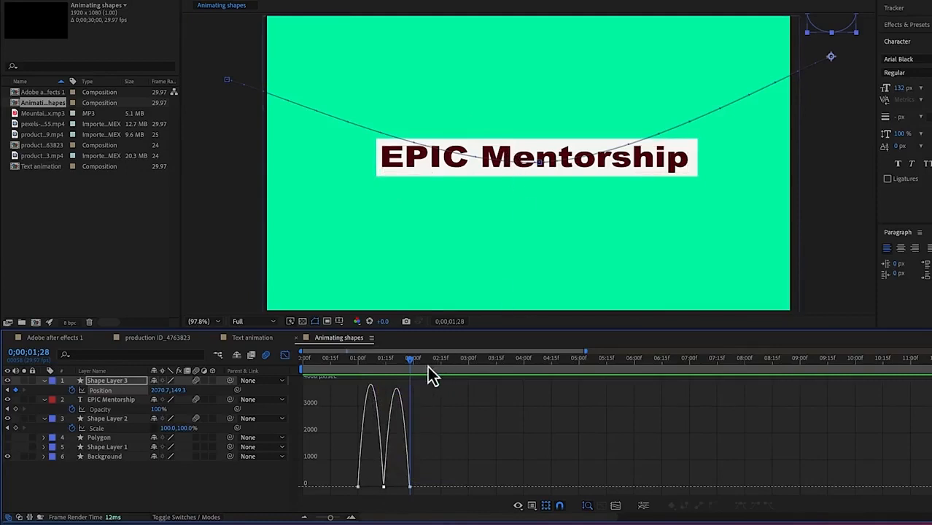
drag(411, 363, 413, 392)
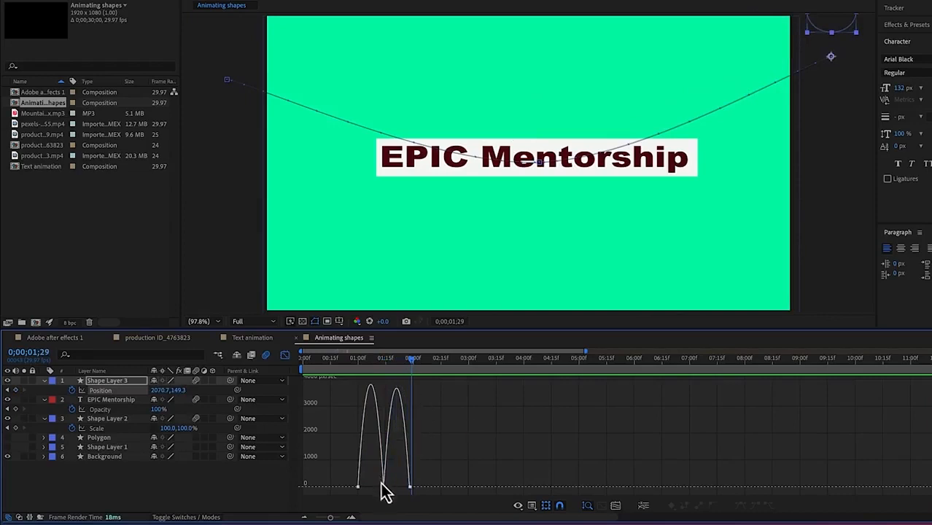
mouse_move(387, 495)
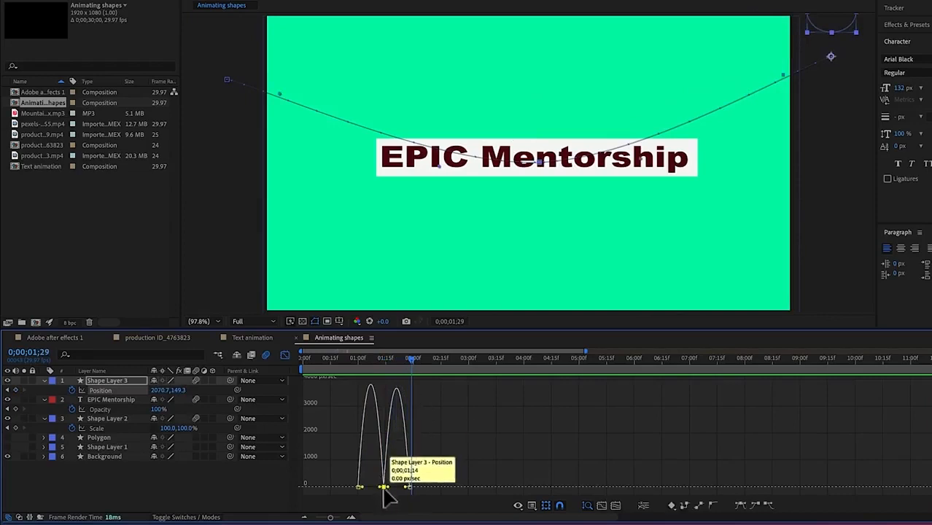
click(383, 487)
drag(380, 490, 386, 384)
drag(385, 488, 367, 389)
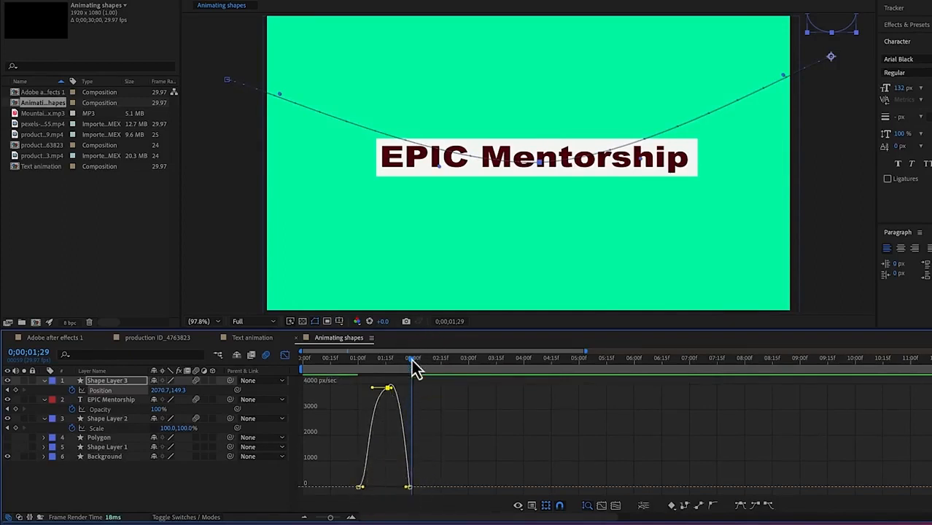
drag(396, 367, 353, 372)
key(space)
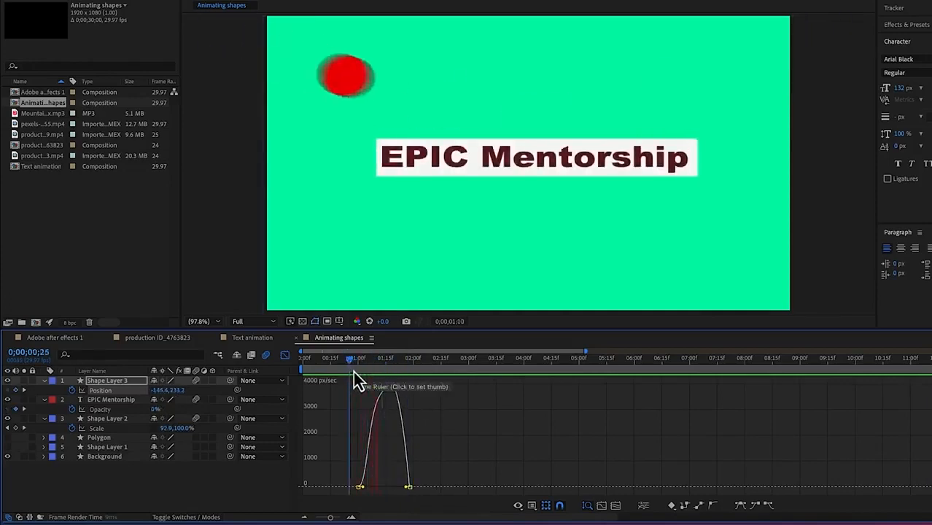
key(space)
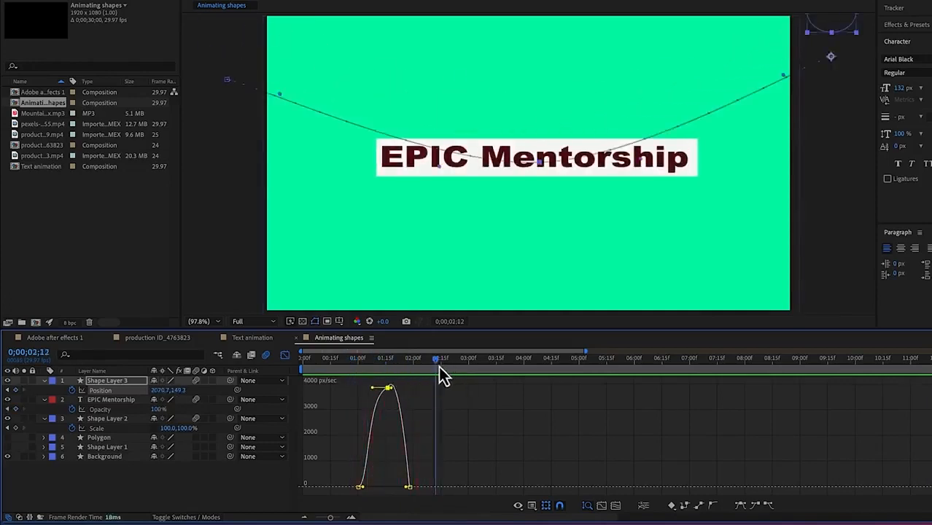
drag(440, 365, 309, 392)
key(space)
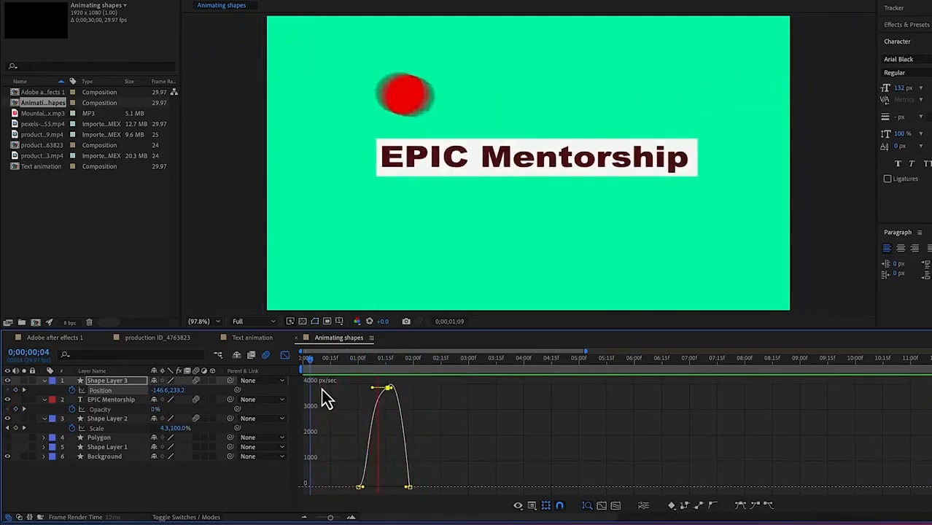
key(space)
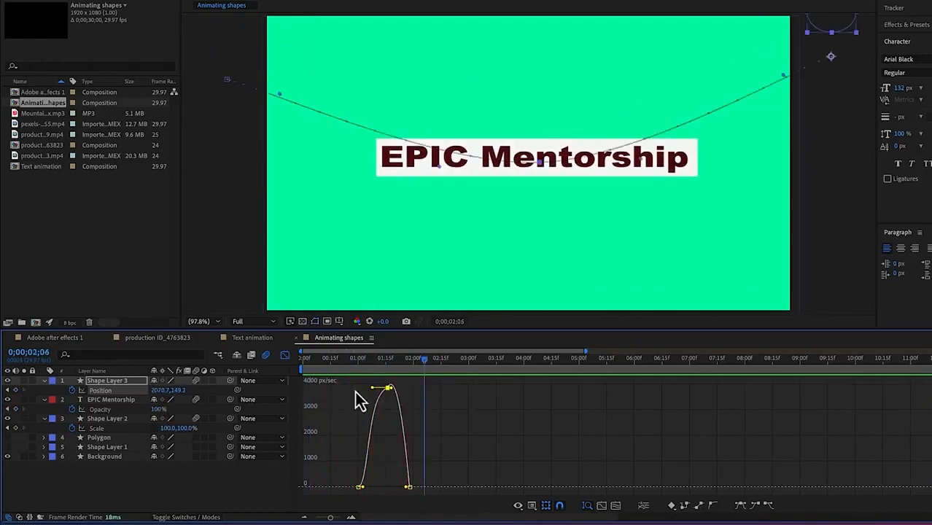
Reshape the position speed curve into a sharp peak of about 10,000 px/sec just after the middle keyframe and preview it
mouse_move(395, 479)
mouse_down()
mouse_move(441, 494)
mouse_move(382, 489)
mouse_up()
drag(425, 361, 431, 416)
drag(389, 452, 386, 449)
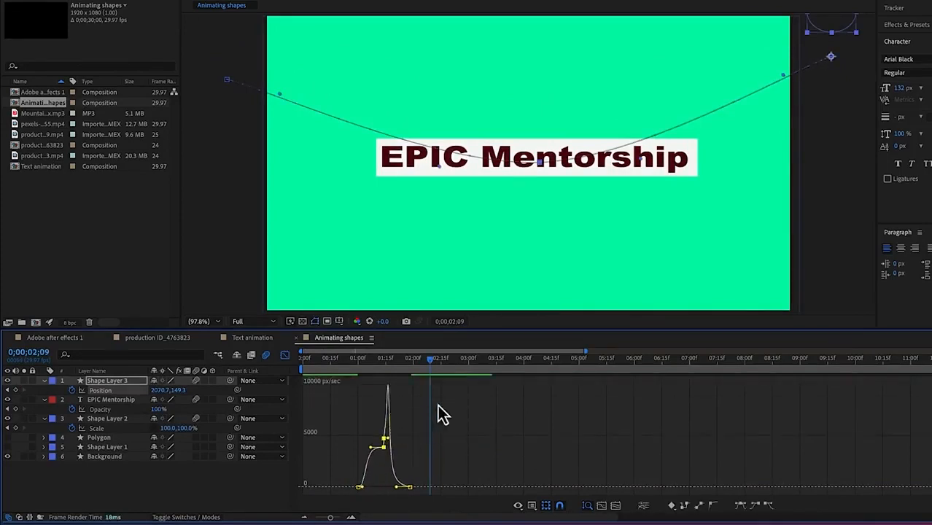
drag(421, 370, 352, 385)
key(space)
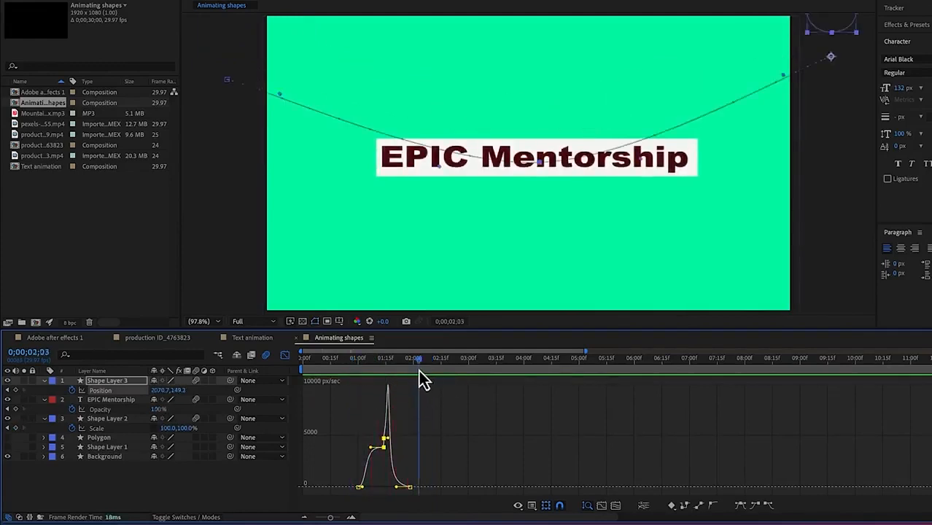
Return to the keyframe view and shift all three position keyframes earlier so the middle one sits at 0;00;01;06
click(284, 355)
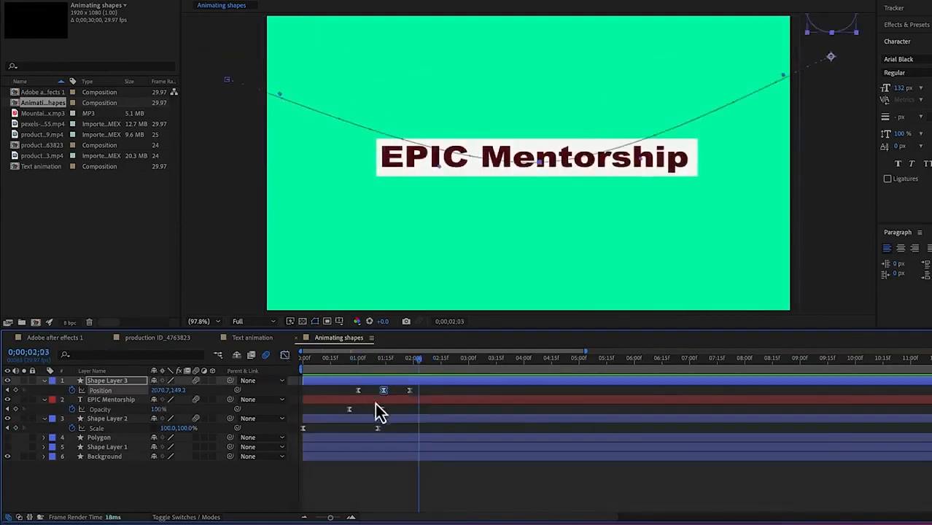
drag(425, 389, 376, 388)
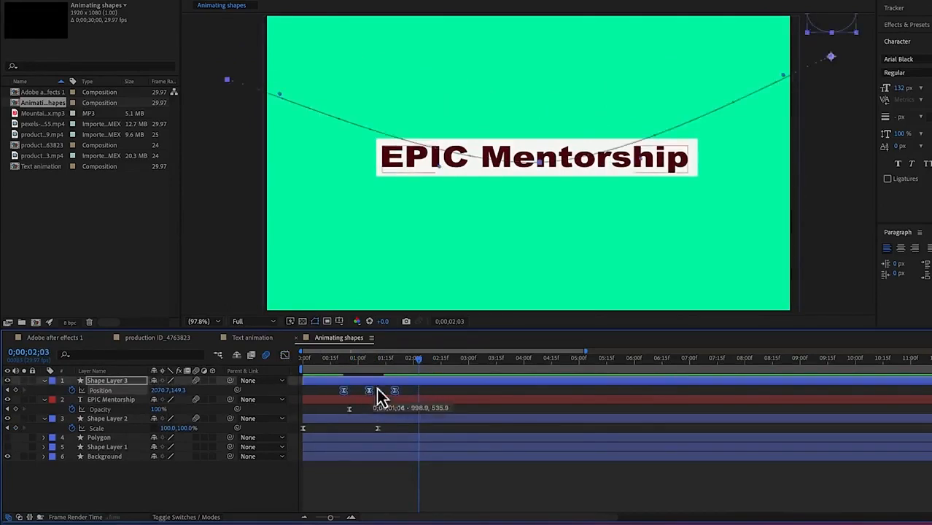
drag(421, 360, 369, 360)
Play the whole animation from 0;00;00;00 to check the ellipse's timing against the rectangle and text
key(Home)
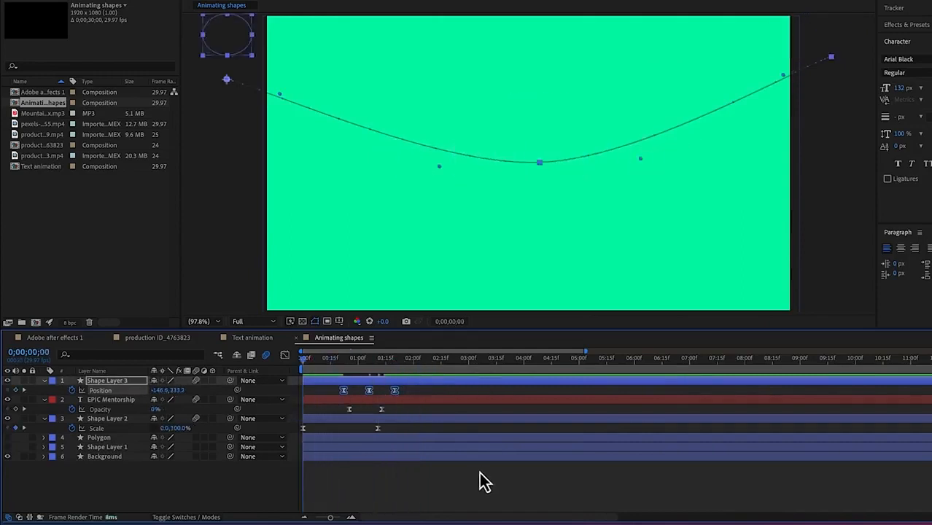
key(space)
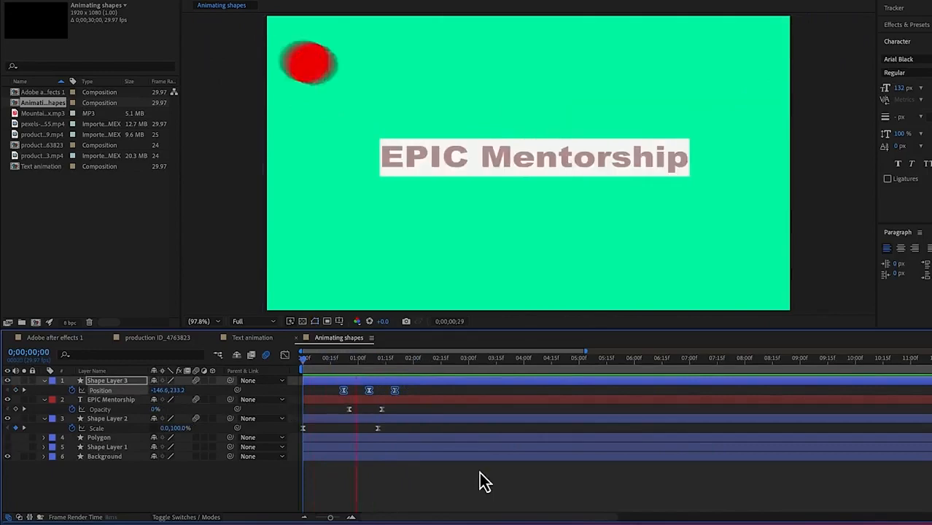
key(space)
drag(423, 361, 212, 374)
key(space)
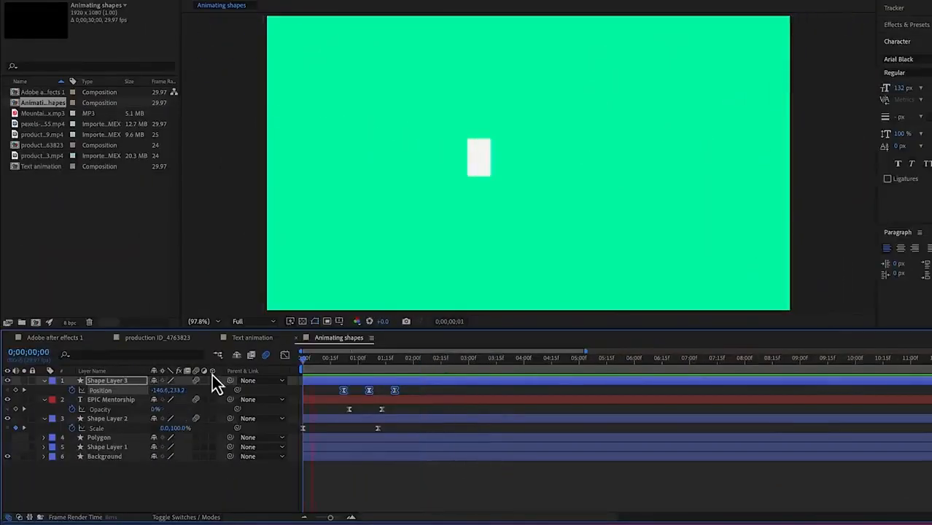
key(space)
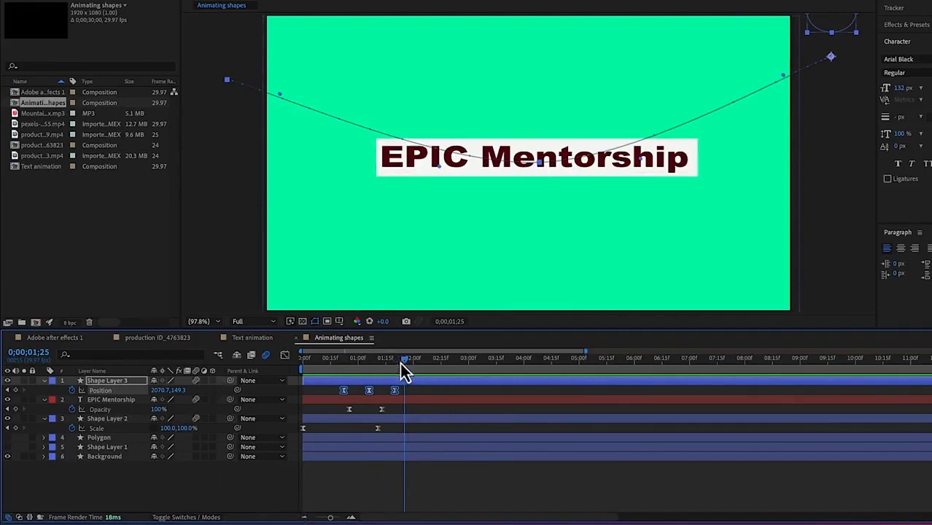
drag(403, 361, 272, 364)
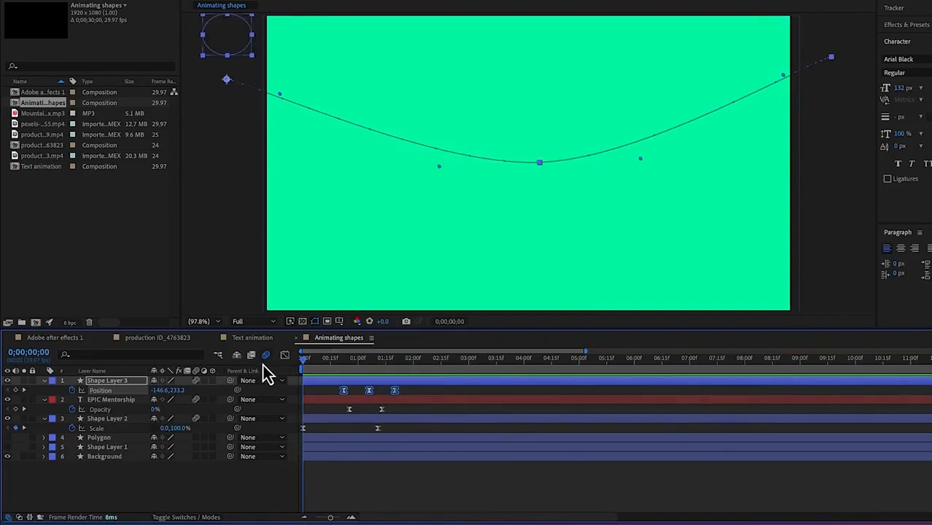
Play the Animating shapes animation from 0;00;00;00 a few times to review the rectangle, text and ellipse together
key(space)
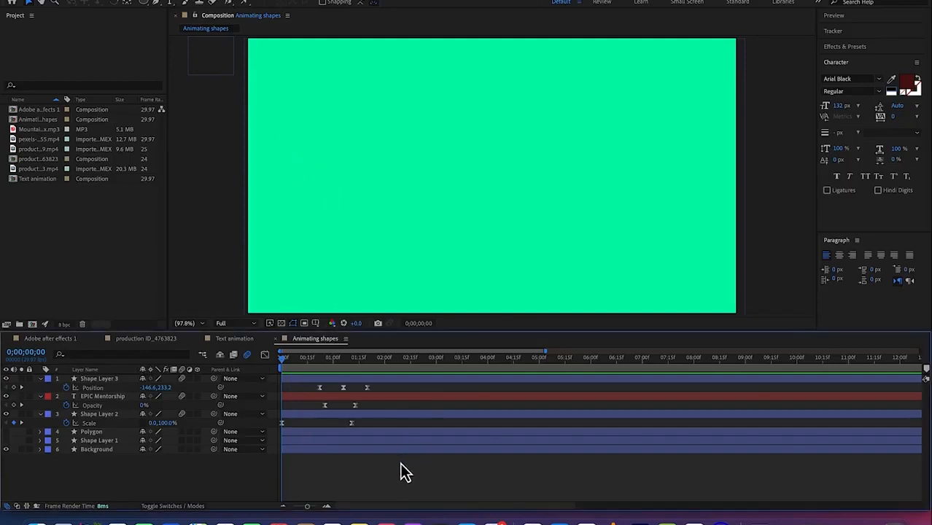
key(space)
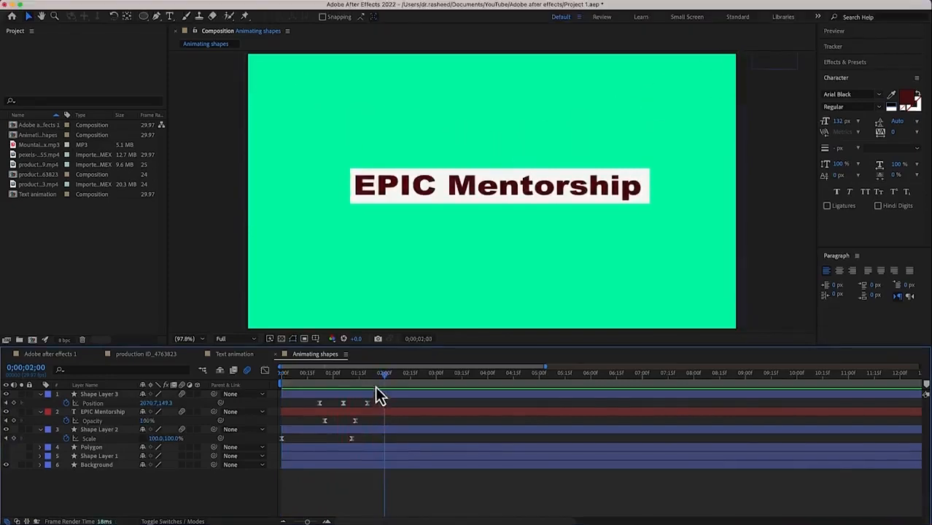
drag(384, 379, 290, 389)
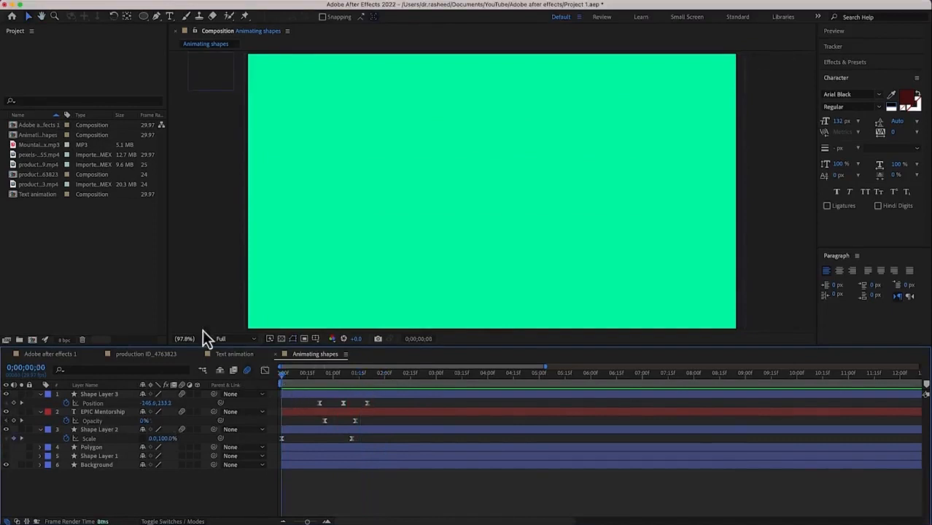
key(space)
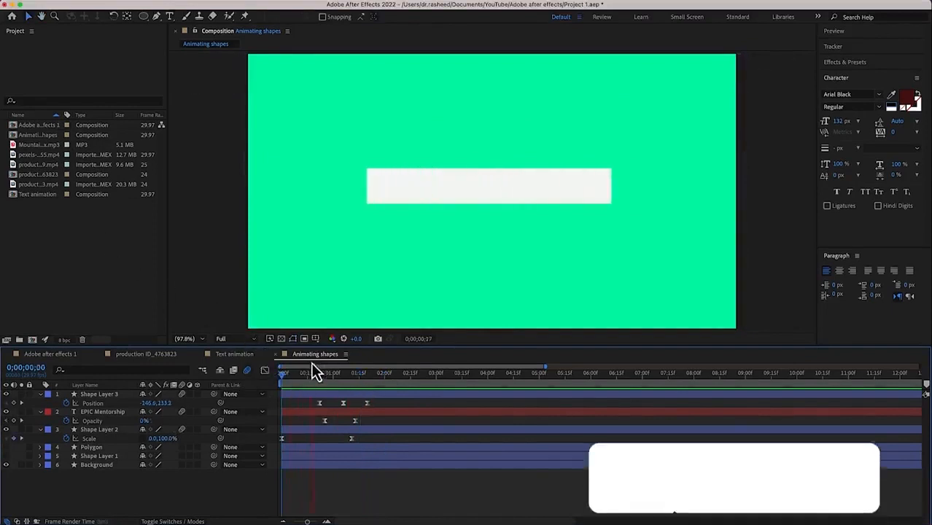
key(space)
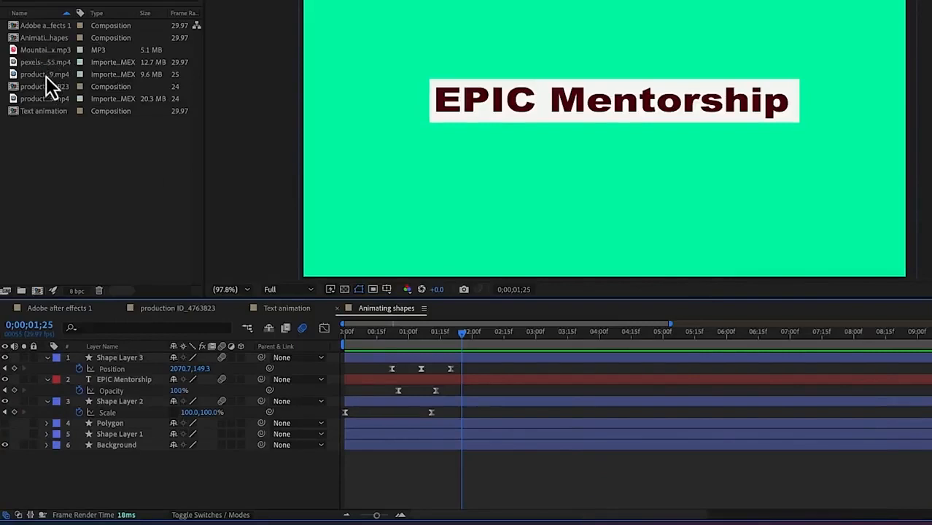
Add the hiking clip production ID_4763823.mp4 to the composition, place its layer directly above Background, and return to 0;00;00;00
click(42, 100)
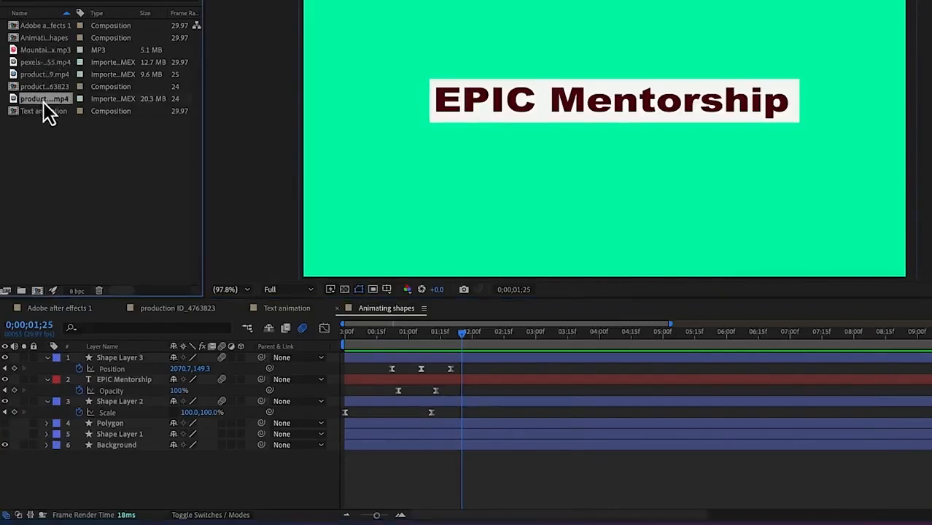
drag(45, 103, 589, 111)
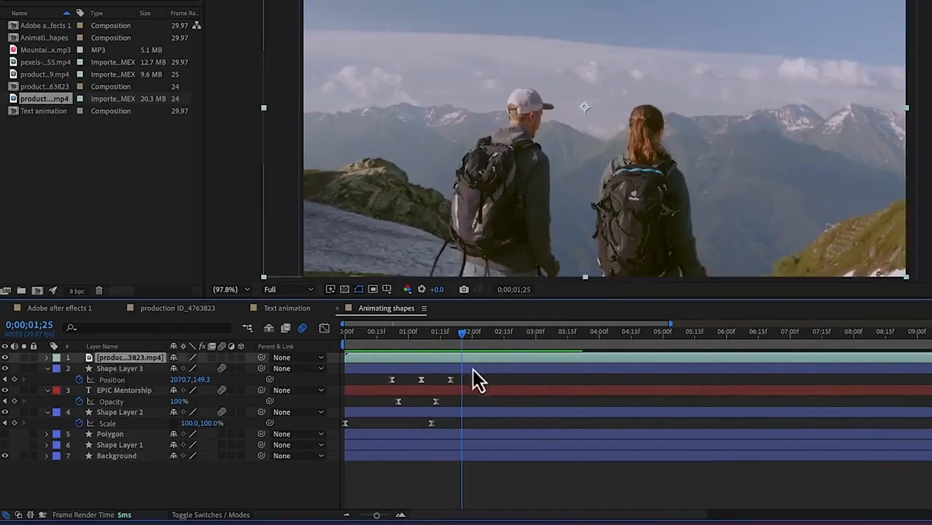
mouse_move(462, 337)
mouse_down()
mouse_move(345, 338)
mouse_move(465, 341)
mouse_up()
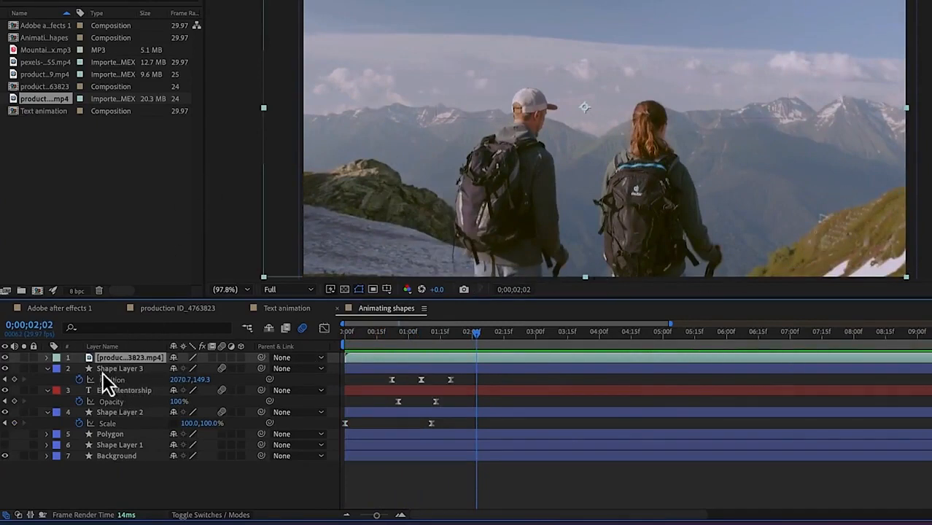
drag(108, 372, 112, 449)
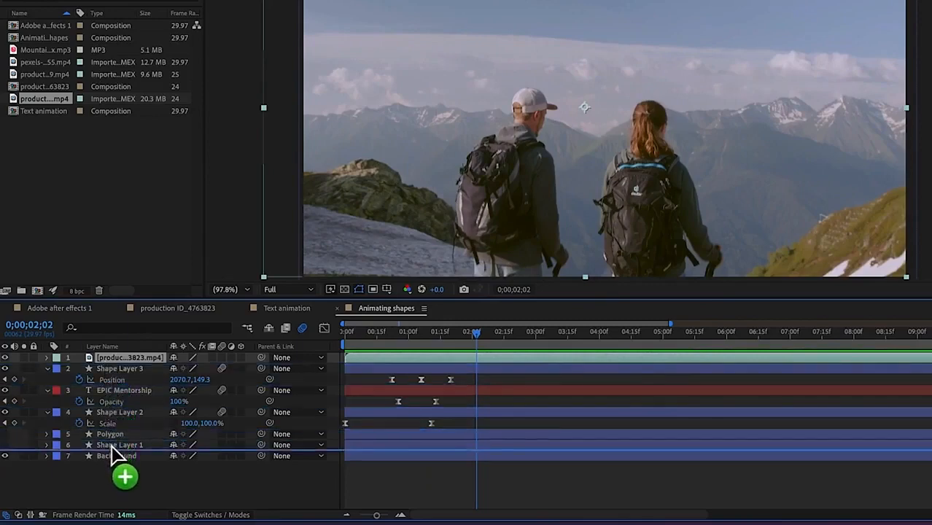
drag(112, 447, 114, 448)
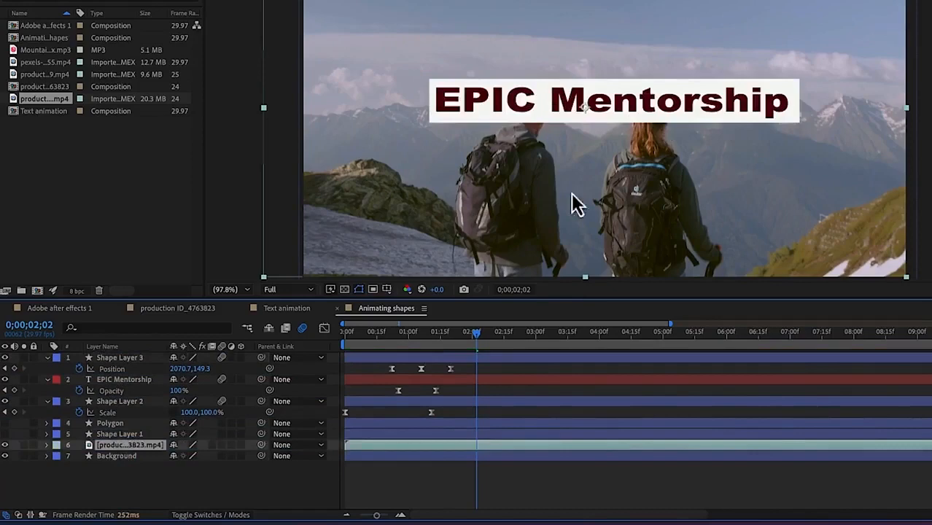
drag(474, 334, 339, 368)
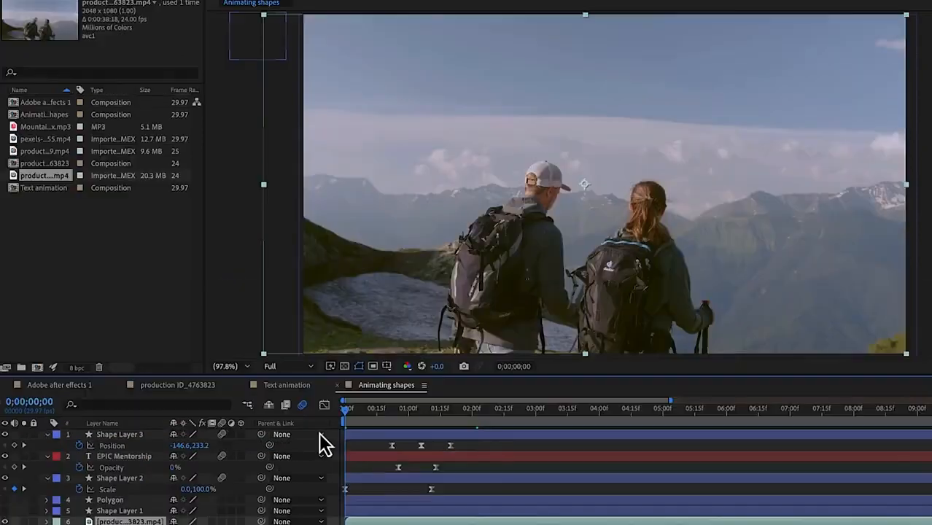
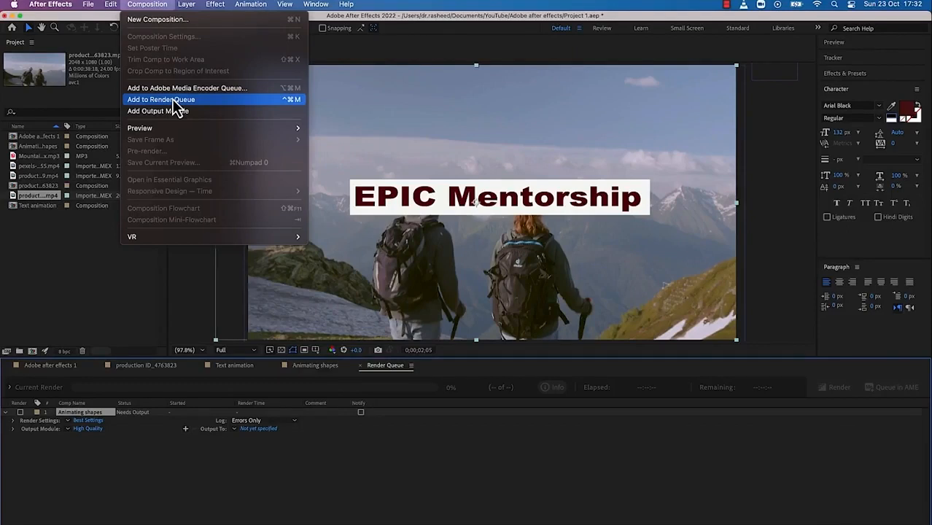
Send the Animating shapes composition to the Adobe Media Encoder queue with format H.264 and preset Match Source - Adaptive High Bitrate
click(175, 106)
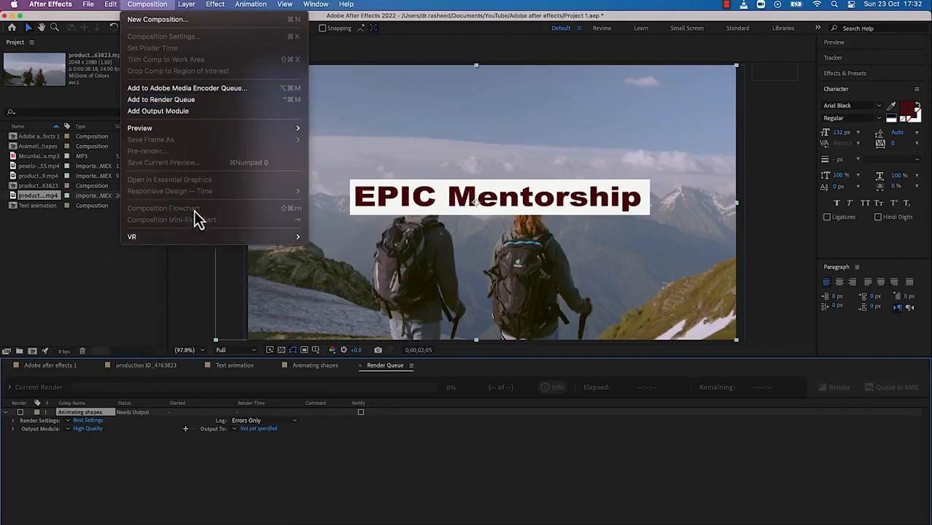
click(192, 88)
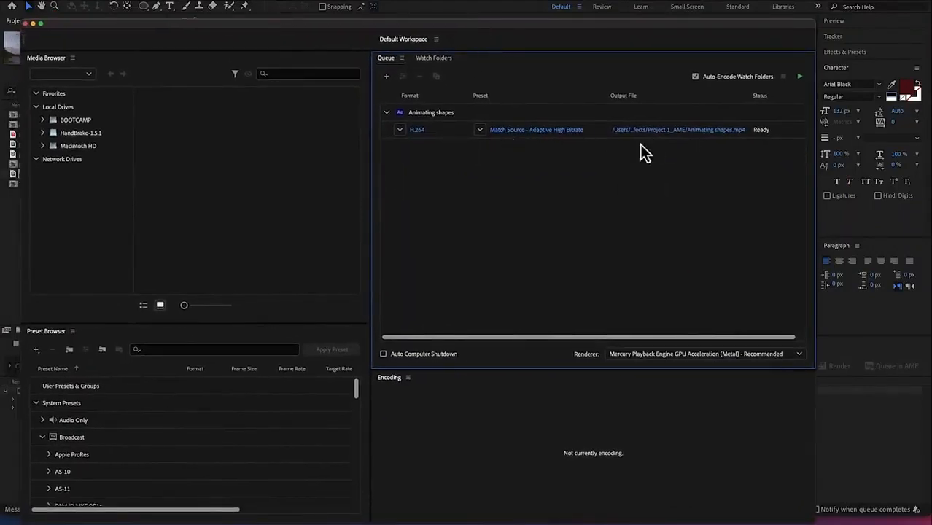
click(417, 131)
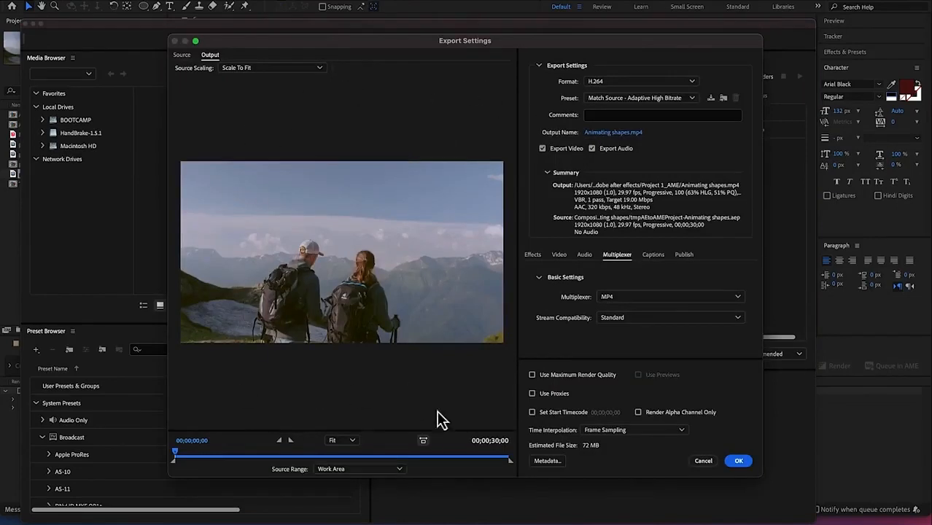
click(668, 84)
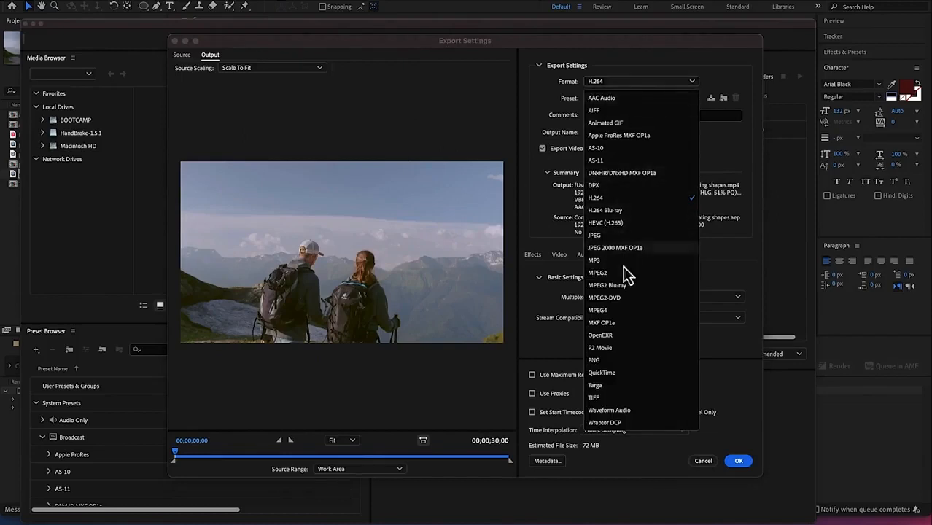
click(614, 201)
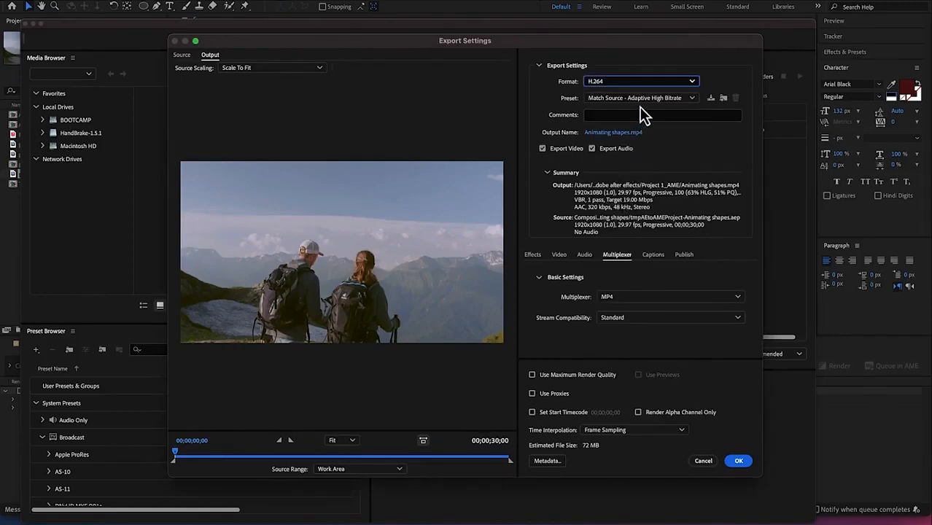
click(692, 99)
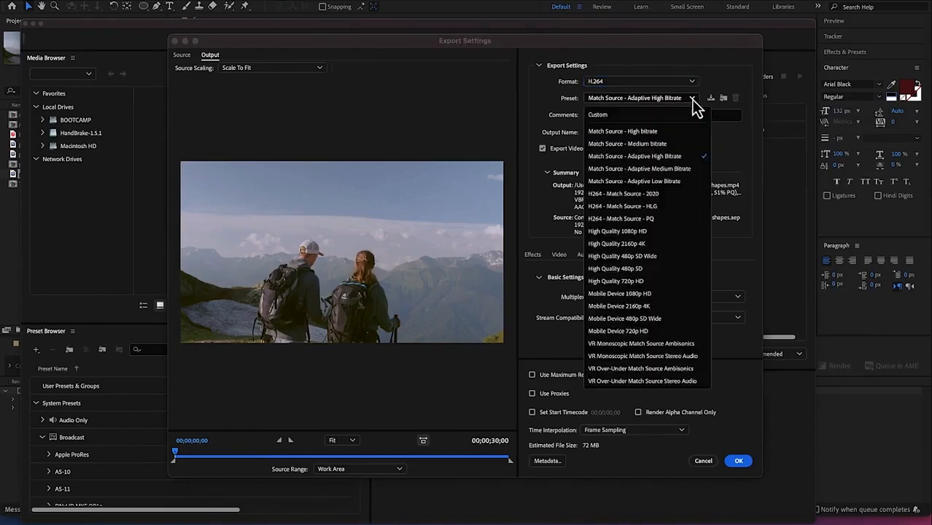
click(692, 100)
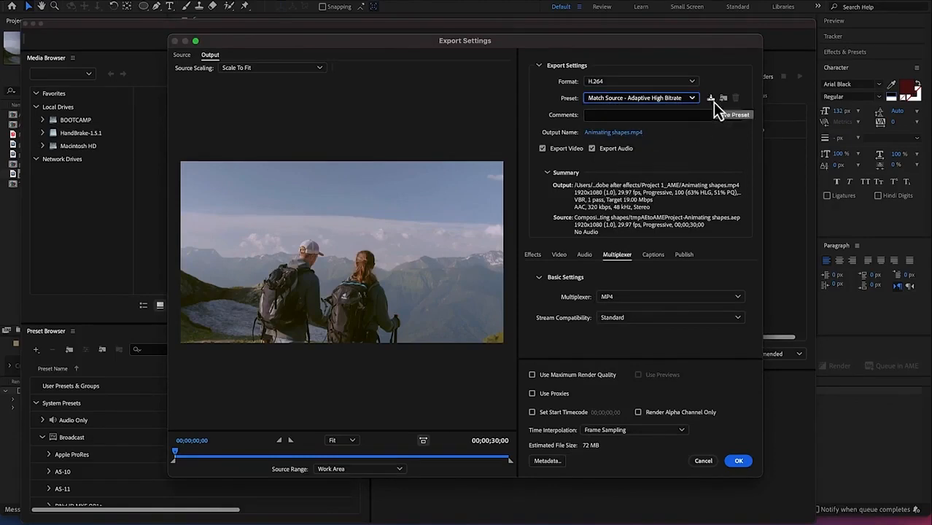
Browse to the Adobe after effects folder inside Documents > YouTube as the export's output location
click(614, 134)
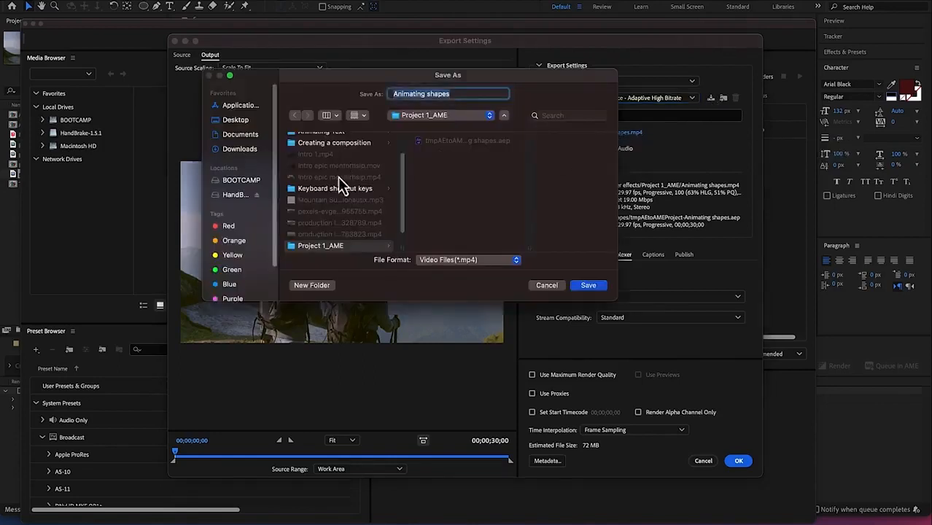
click(250, 150)
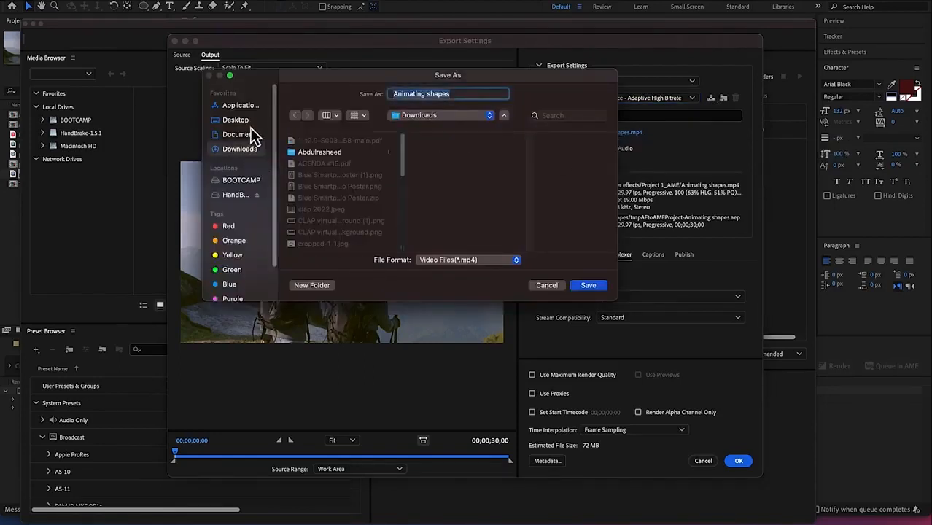
click(251, 135)
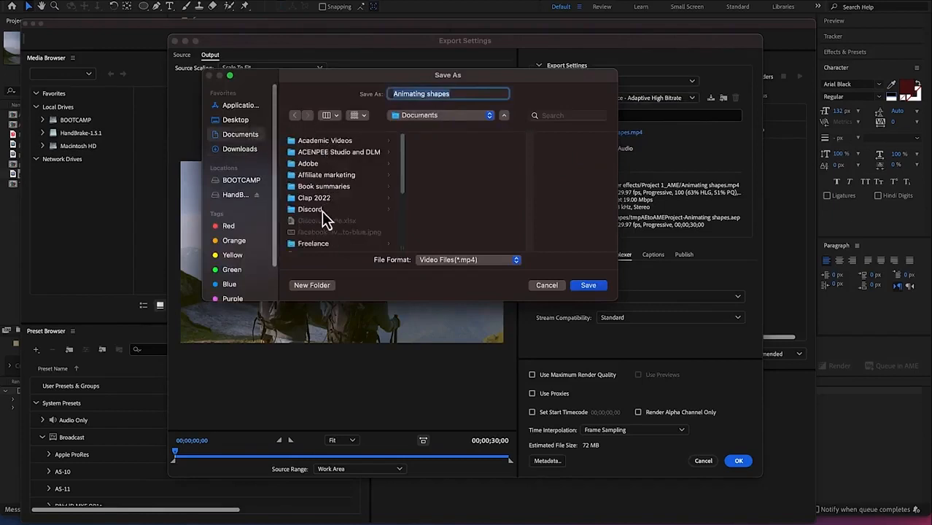
scroll(328, 219, down, 8)
click(372, 230)
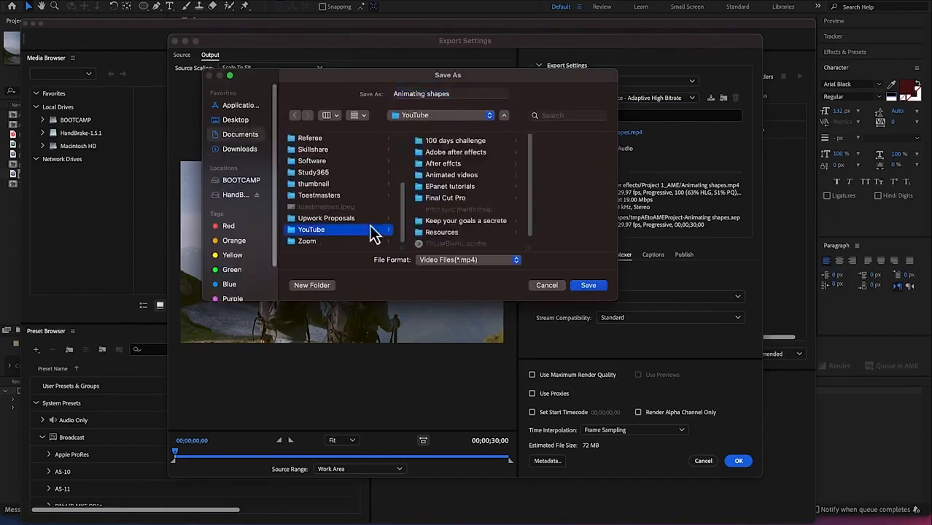
click(459, 153)
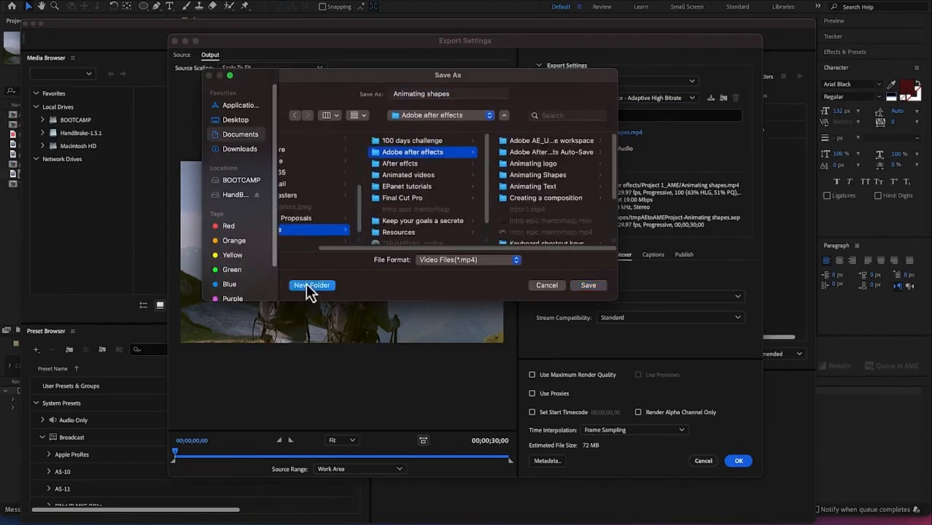
Create a new folder named "Exporting in MP4" inside the Adobe after effects folder
click(311, 286)
text(W)
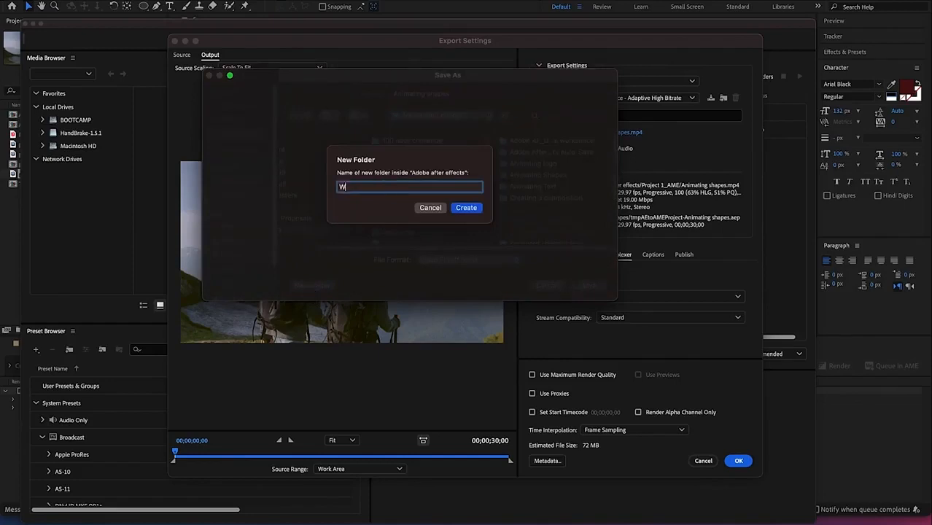
key(BackSpace)
text(Exporting in MP$)
key(BackSpace)
text(4)
click(465, 208)
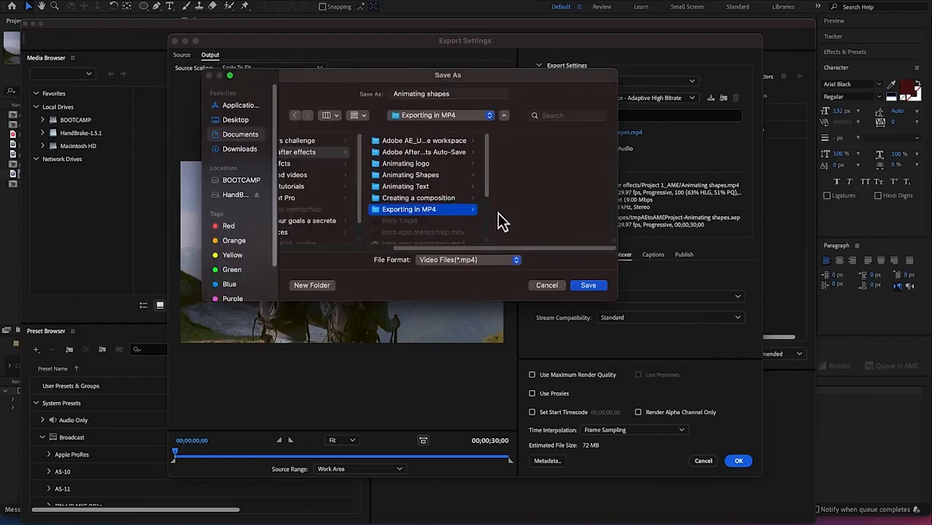
Name the output file "Exporting in MP4" and save it as the export target in the new folder
click(443, 93)
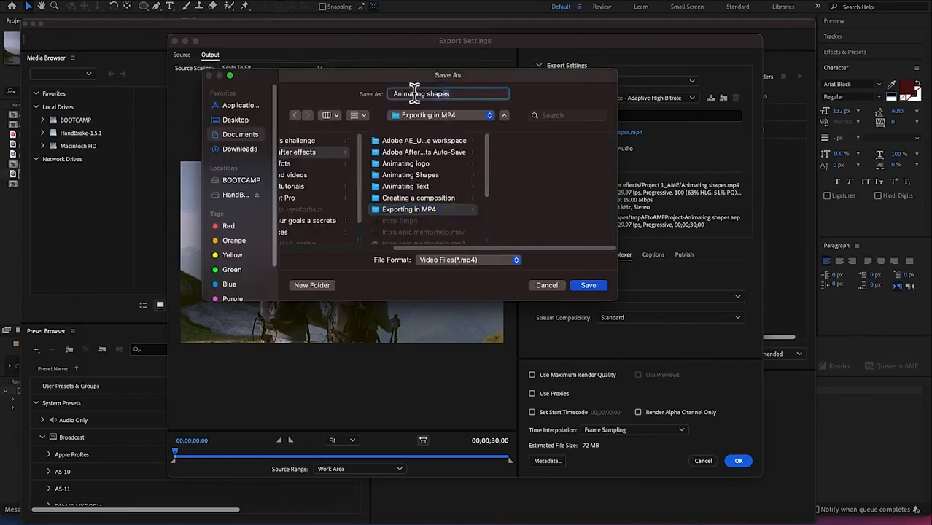
text(Exporting in MP4)
click(587, 285)
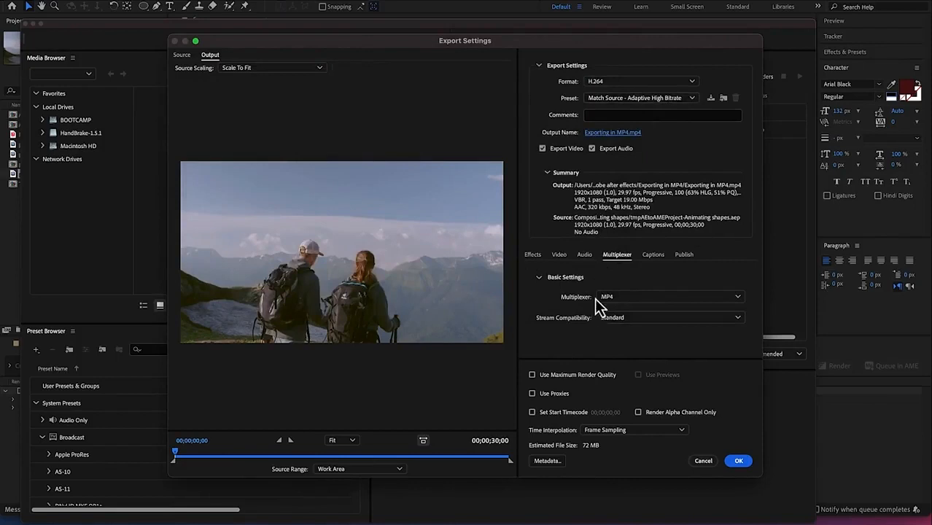
Review the video export settings and estimated file size, and accept the export settings
click(560, 255)
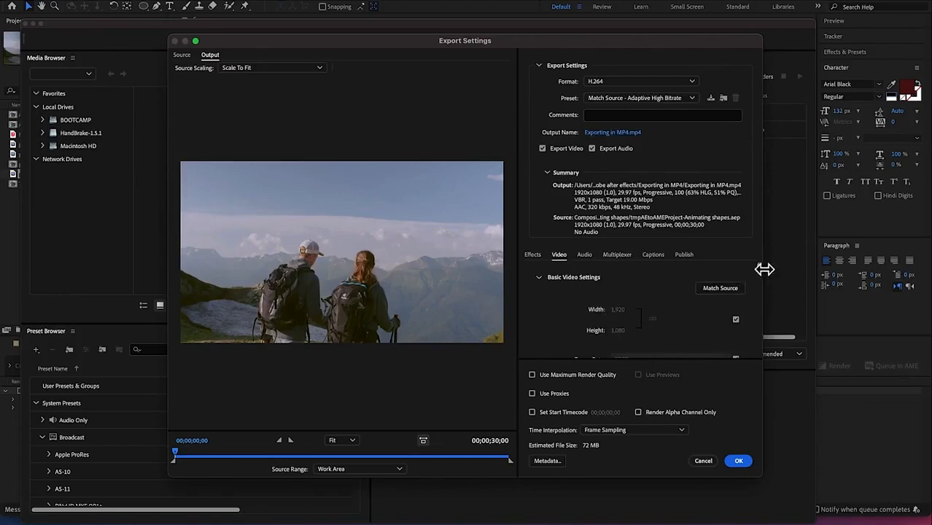
drag(759, 269, 760, 359)
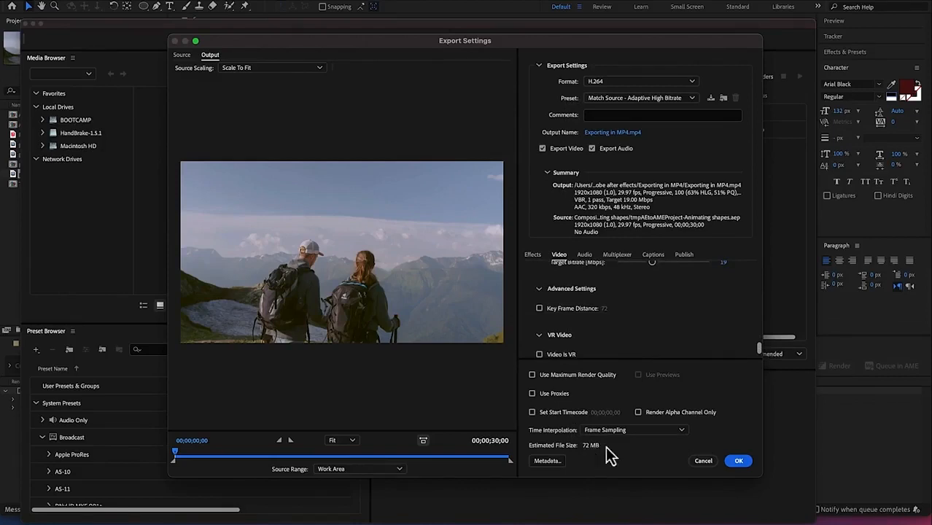
click(739, 461)
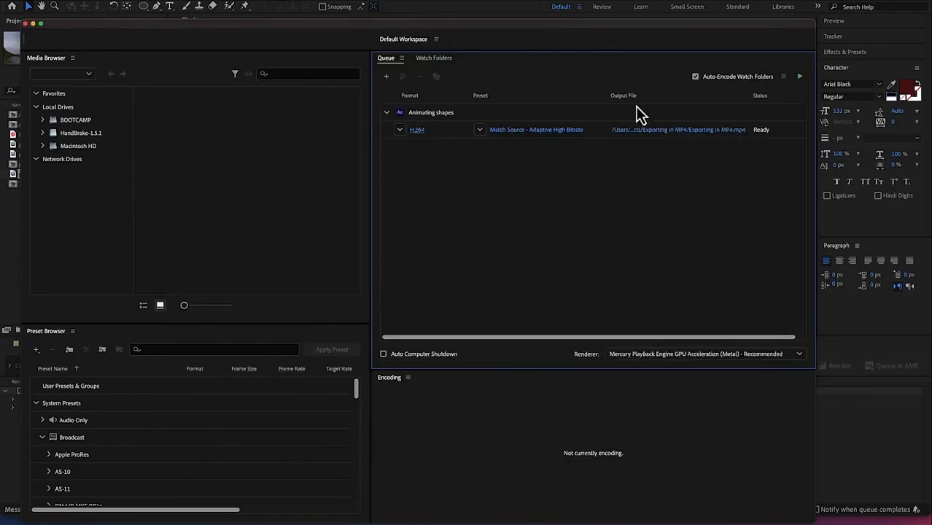
Confirm the queued output file's name and location, start encoding the queue, and minimize the encoder to return to After Effects
click(681, 132)
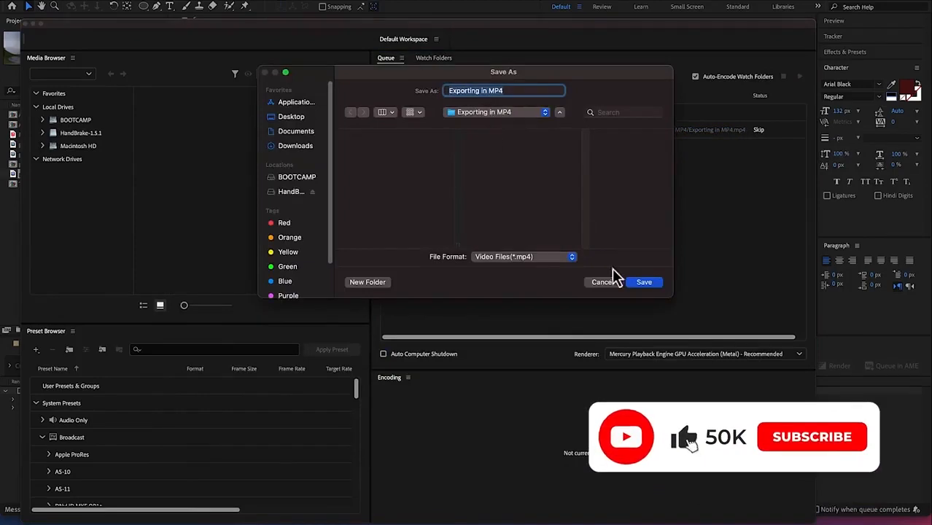
click(635, 283)
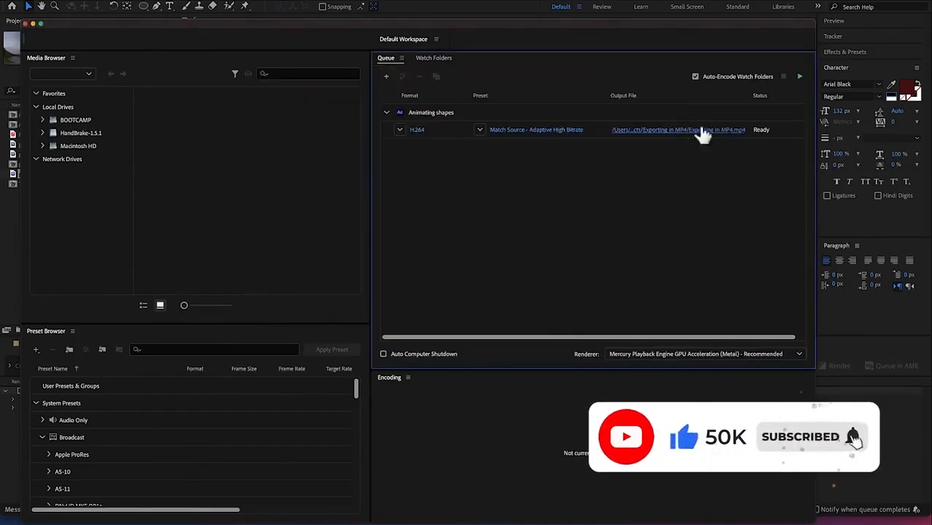
click(798, 79)
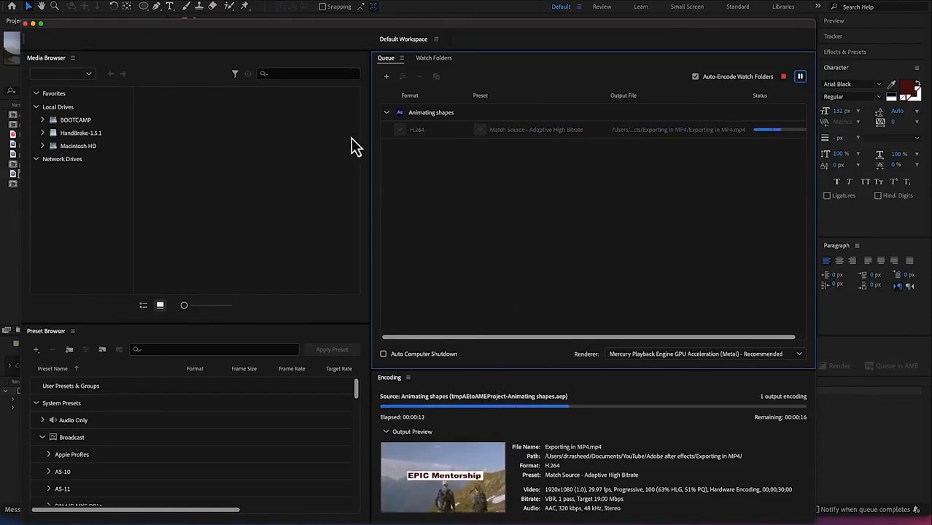
click(32, 24)
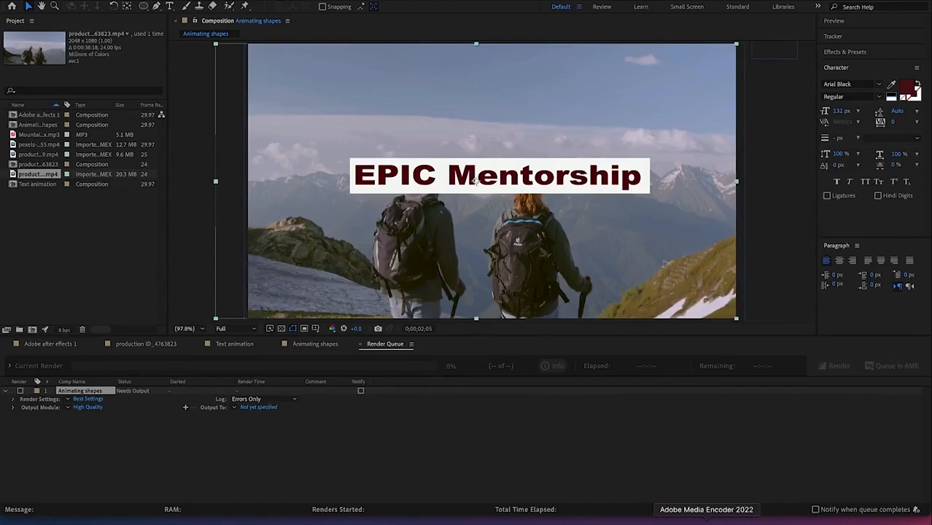
Switch to Adobe Media Encoder, check the encoded "Exporting in MP4" file in its output folder, and return to After Effects
click(706, 522)
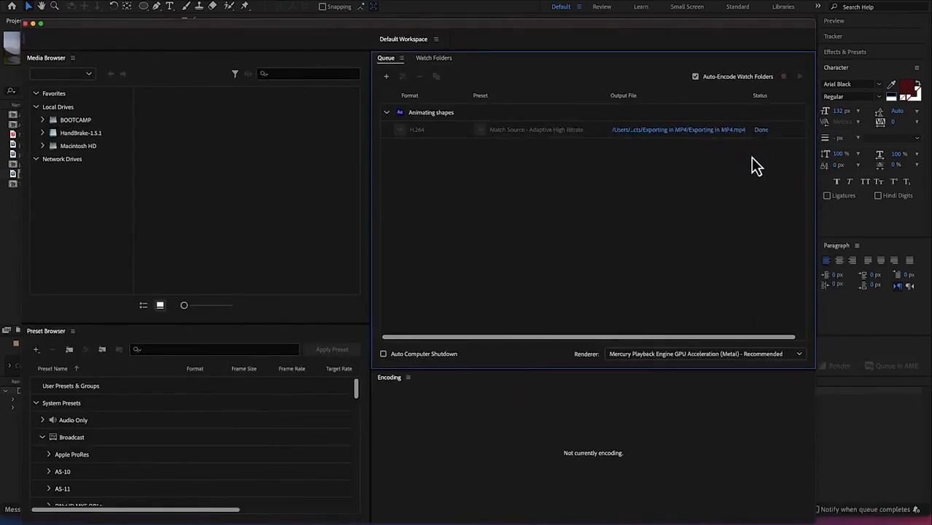
click(702, 130)
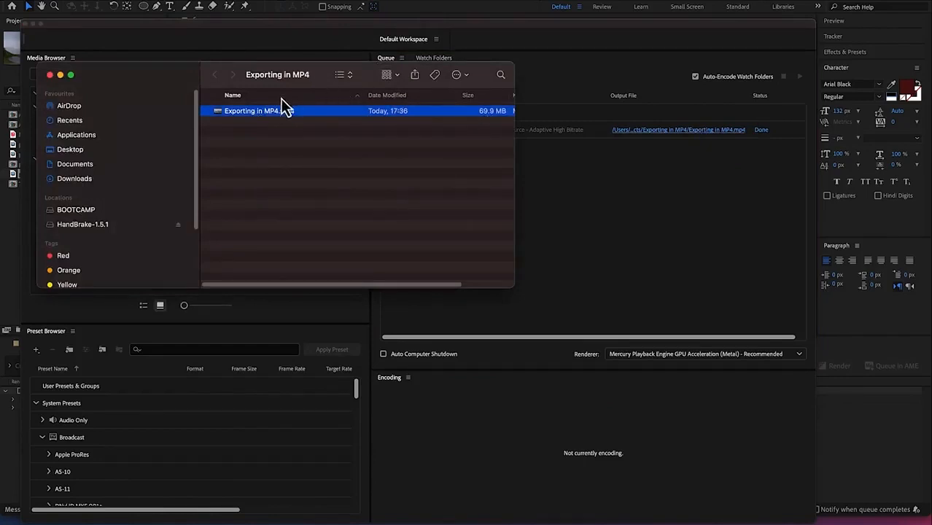
click(60, 76)
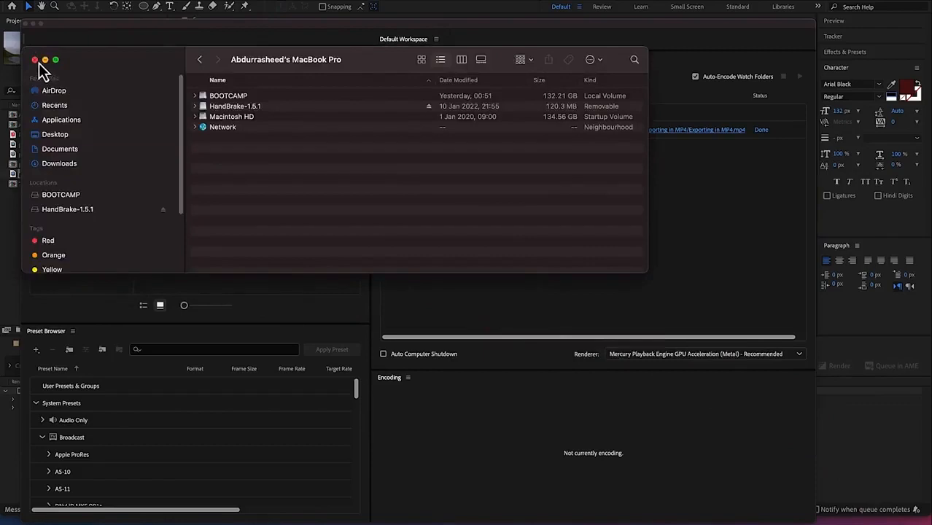
click(35, 61)
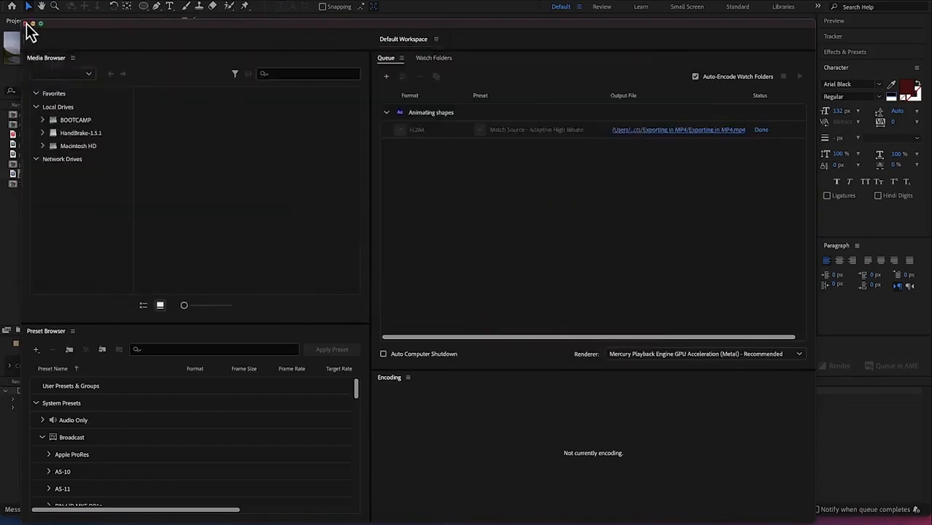
click(25, 28)
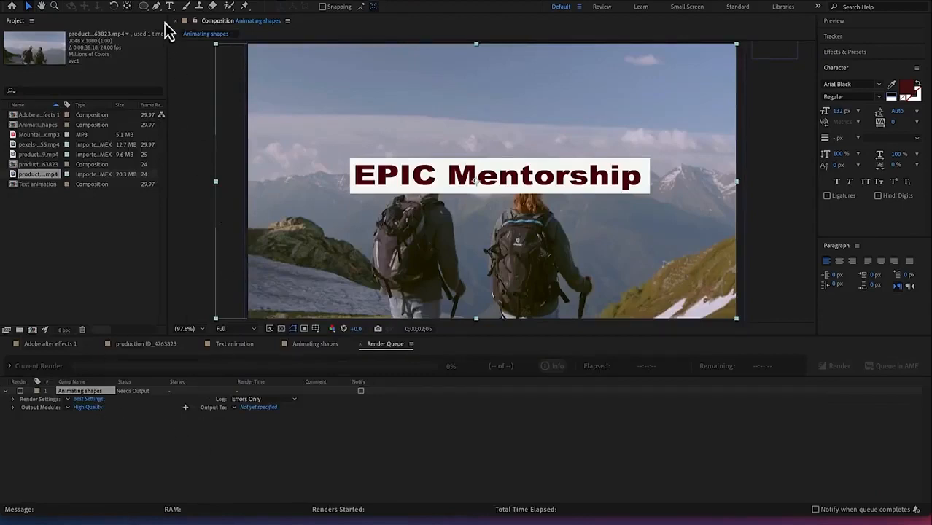
click(127, 215)
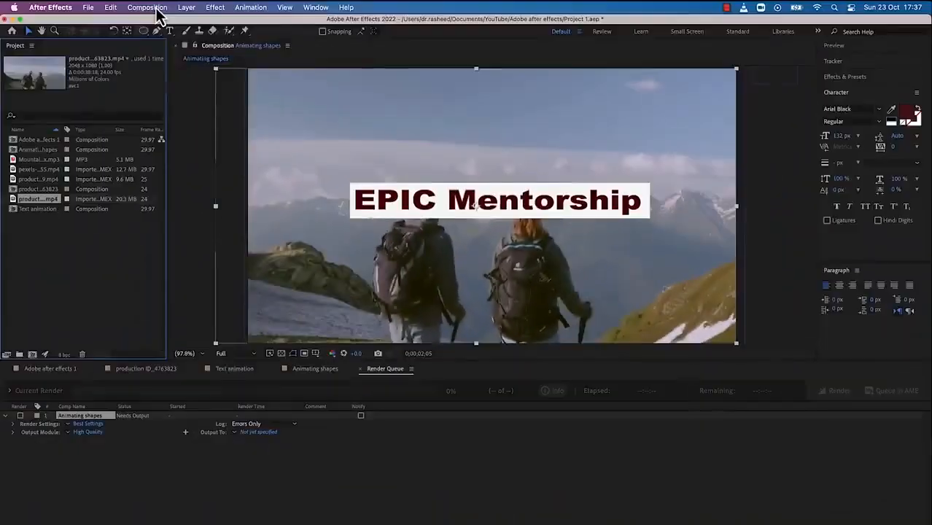
click(149, 7)
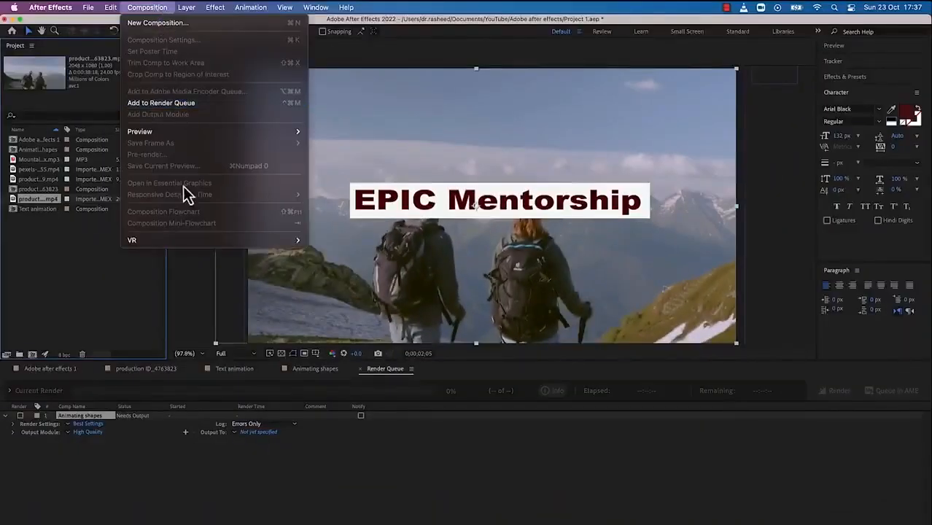
click(237, 469)
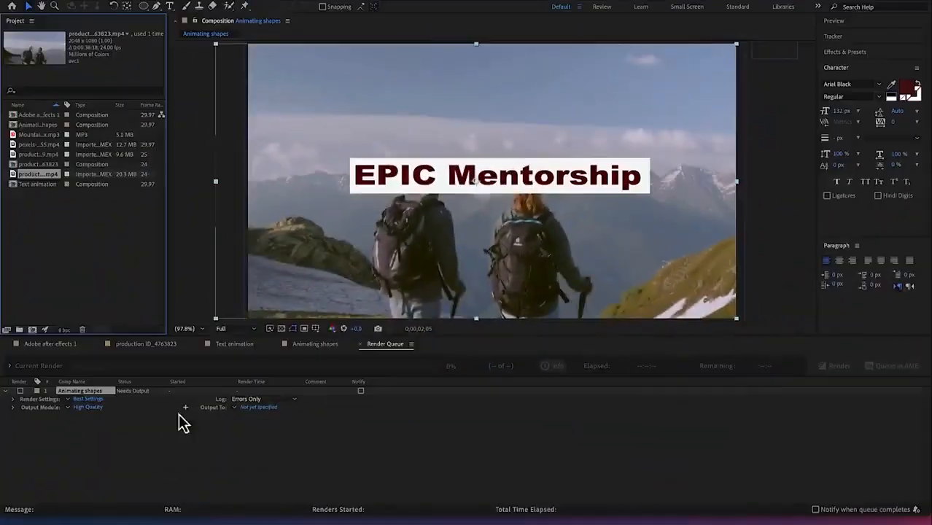
Open the queued render's output destination and create a folder named "Export raw" inside the Adobe after effects folder
click(255, 410)
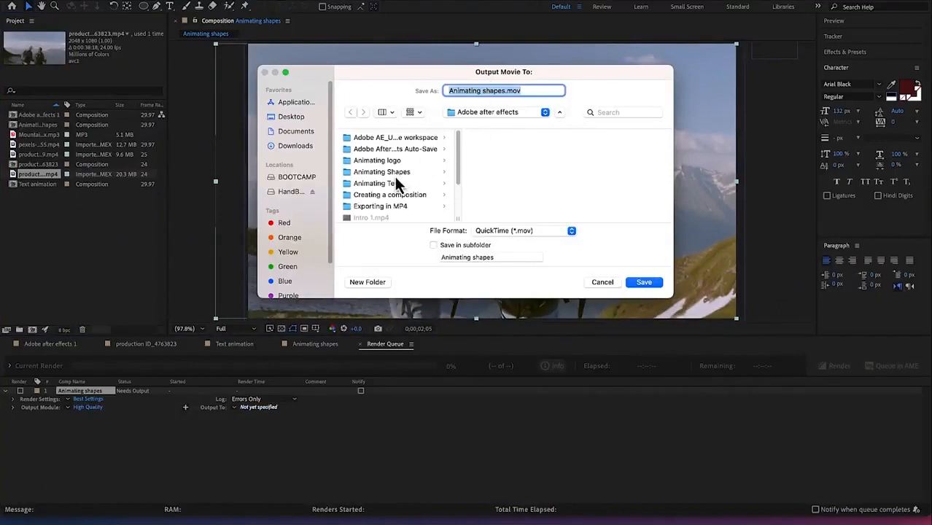
click(393, 208)
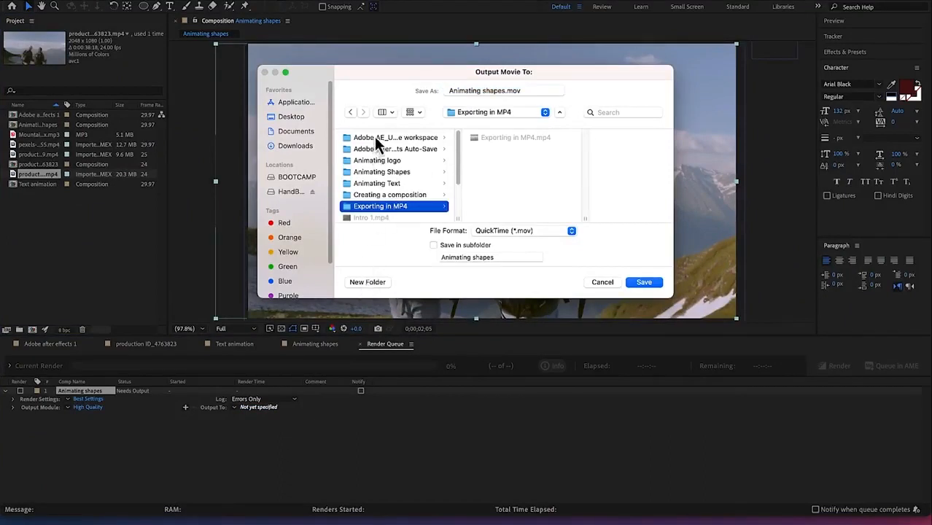
click(545, 112)
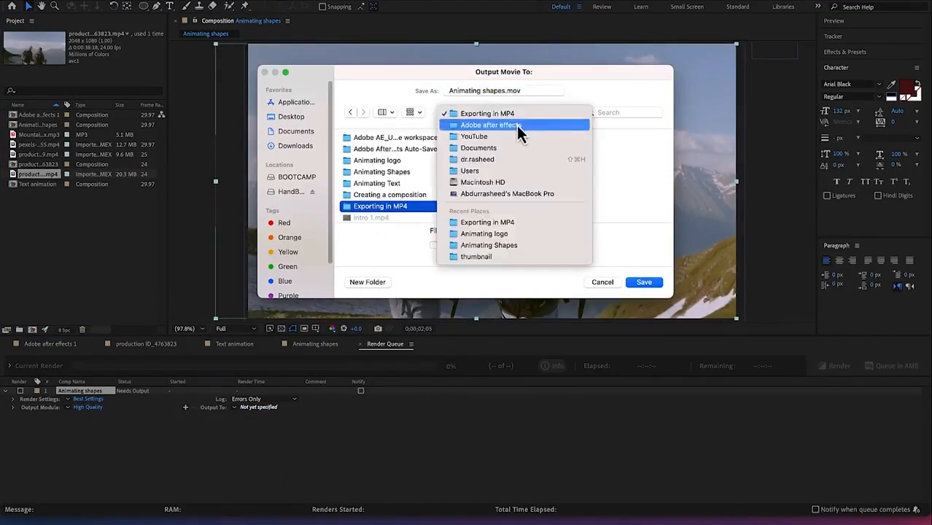
click(516, 125)
click(360, 283)
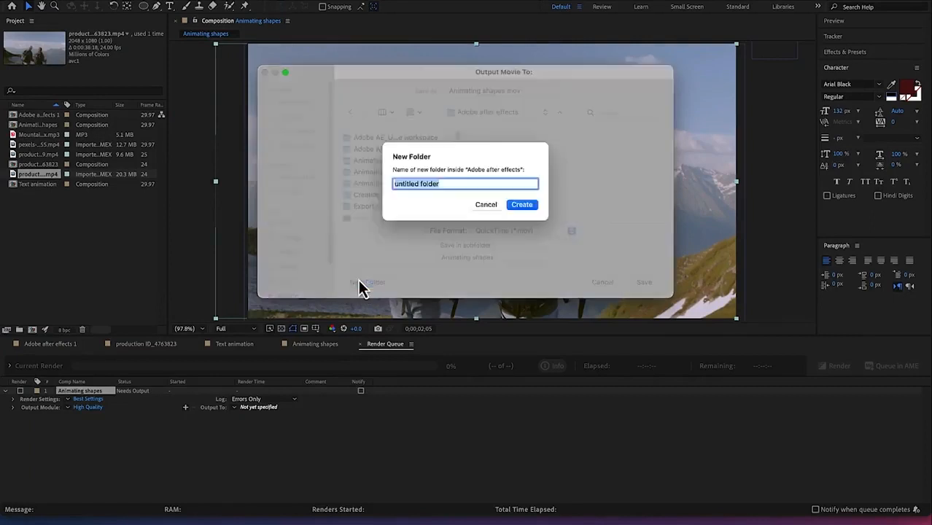
text(Export raw)
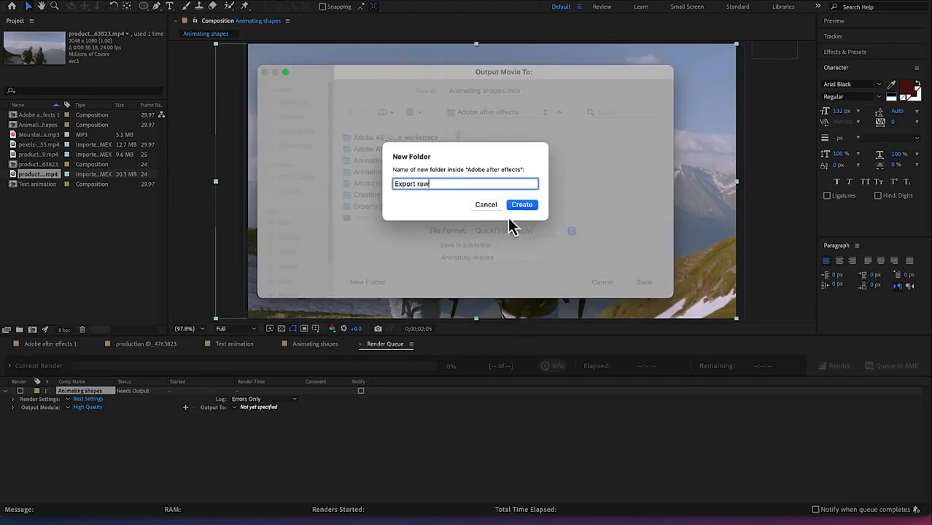
click(521, 205)
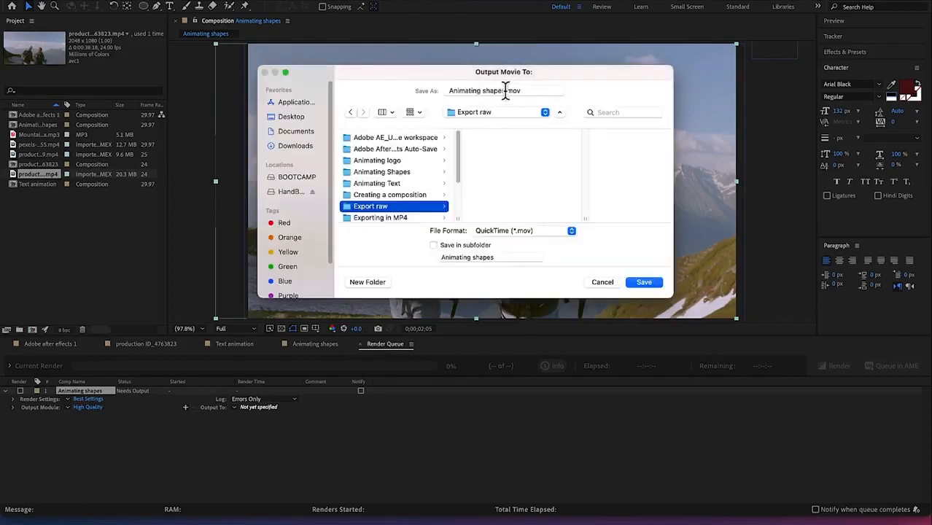
Save the output as "export raw.mov" in the Export raw folder and render the queued composition
click(506, 91)
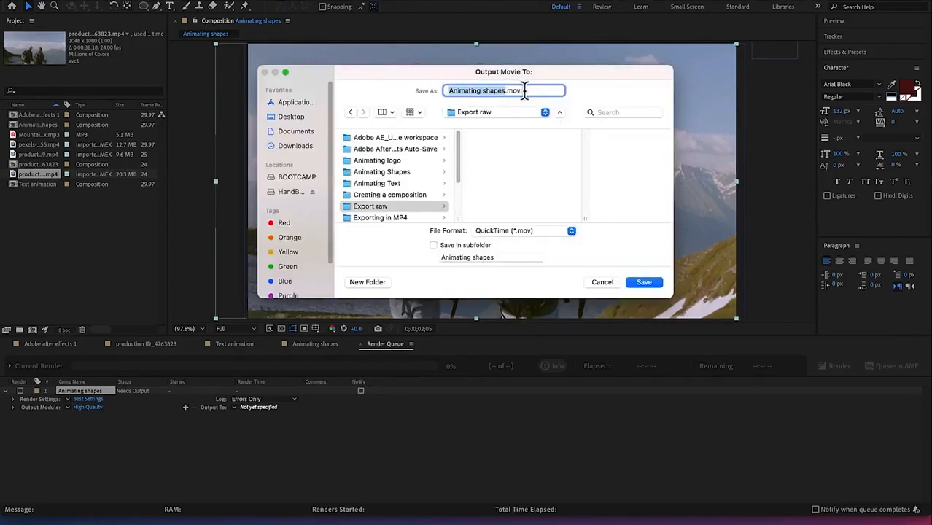
text(export raw)
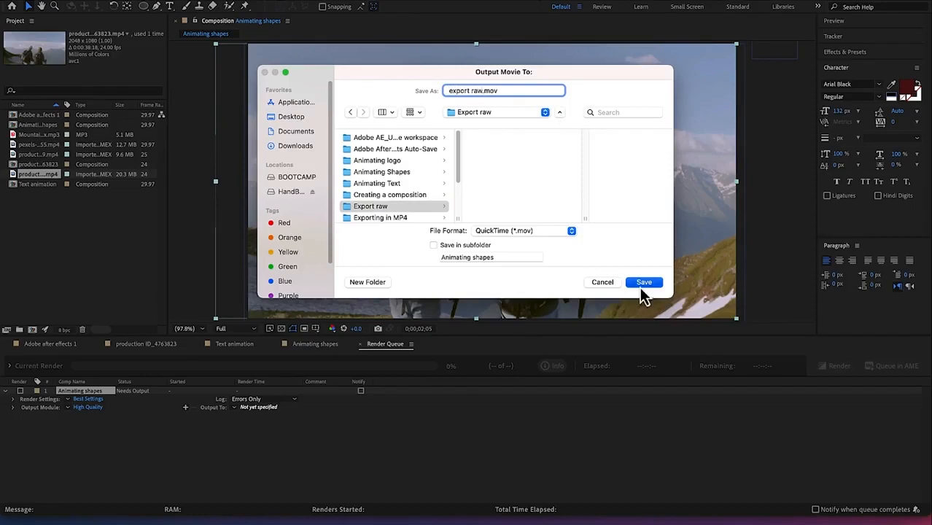
click(640, 284)
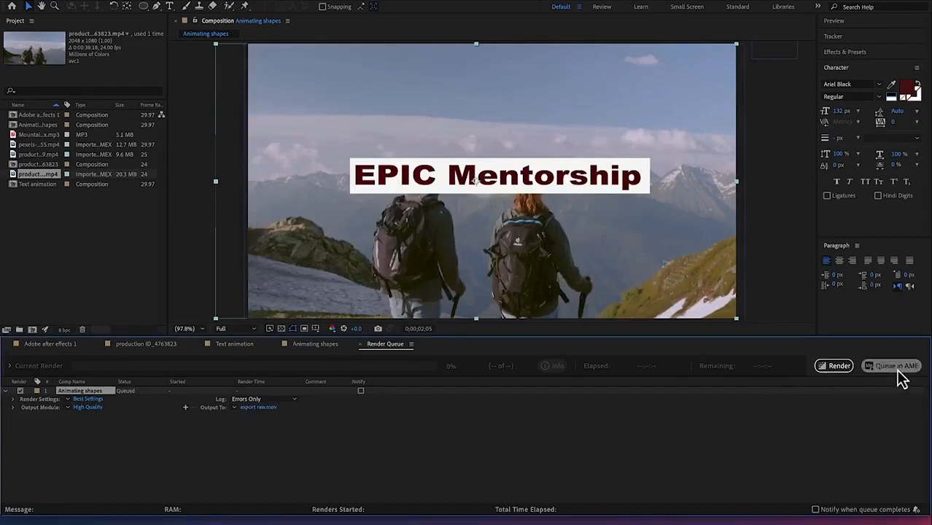
click(834, 366)
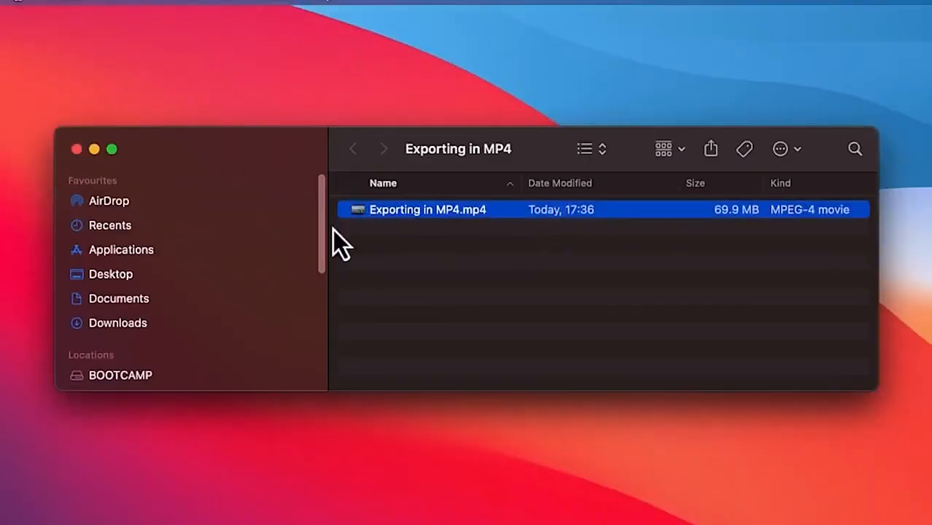
Compare the file sizes of the MP4 and raw MOV exports in their folders inside Adobe after effects
click(461, 257)
click(453, 220)
click(375, 193)
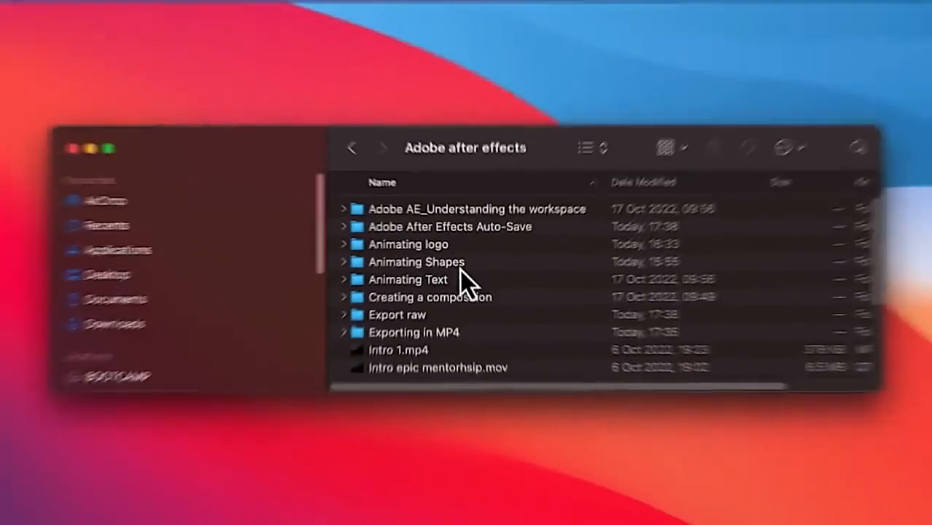
double_click(448, 315)
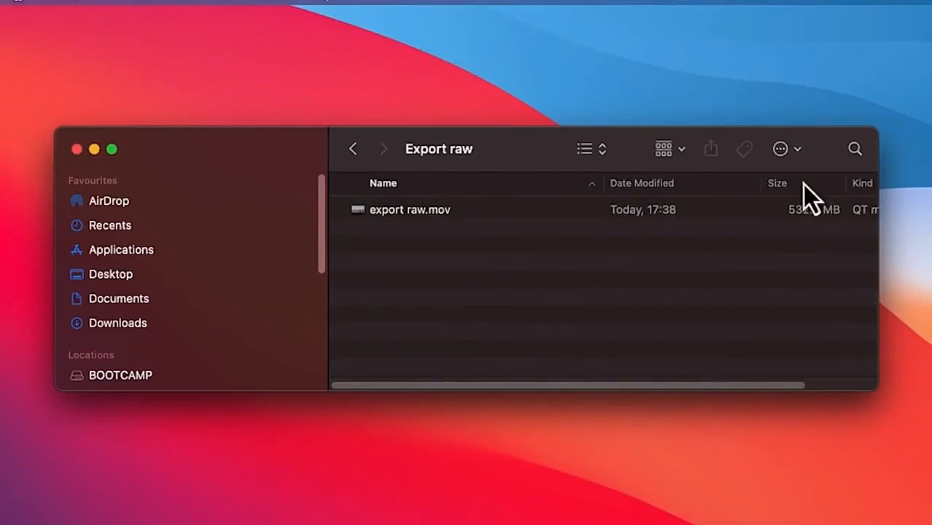
click(354, 155)
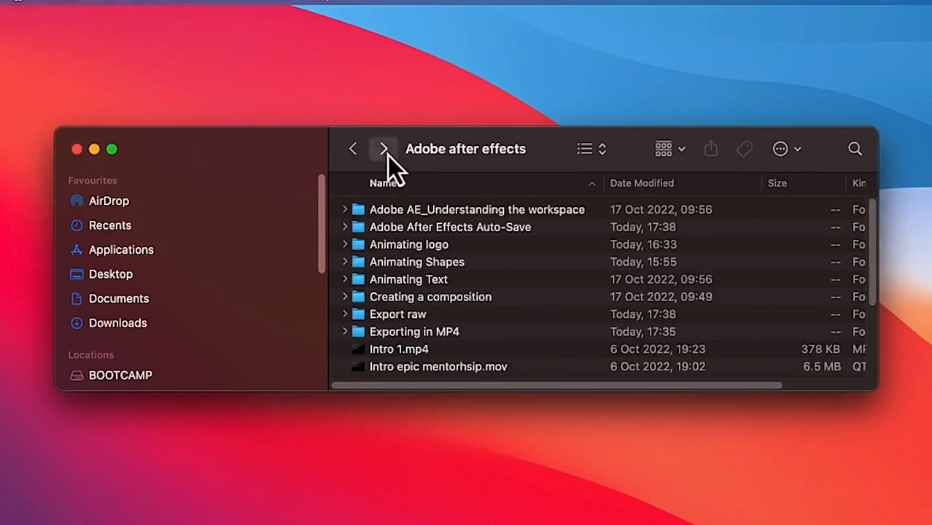
click(384, 150)
click(352, 153)
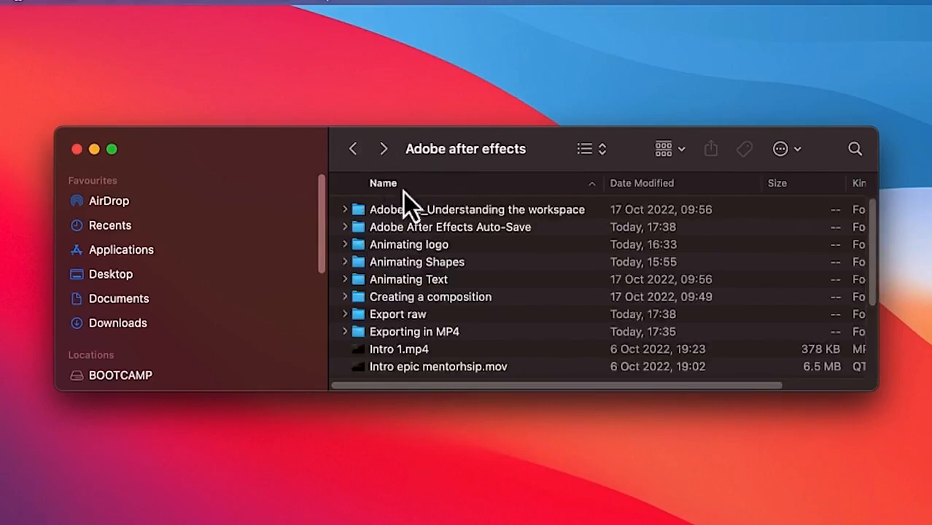